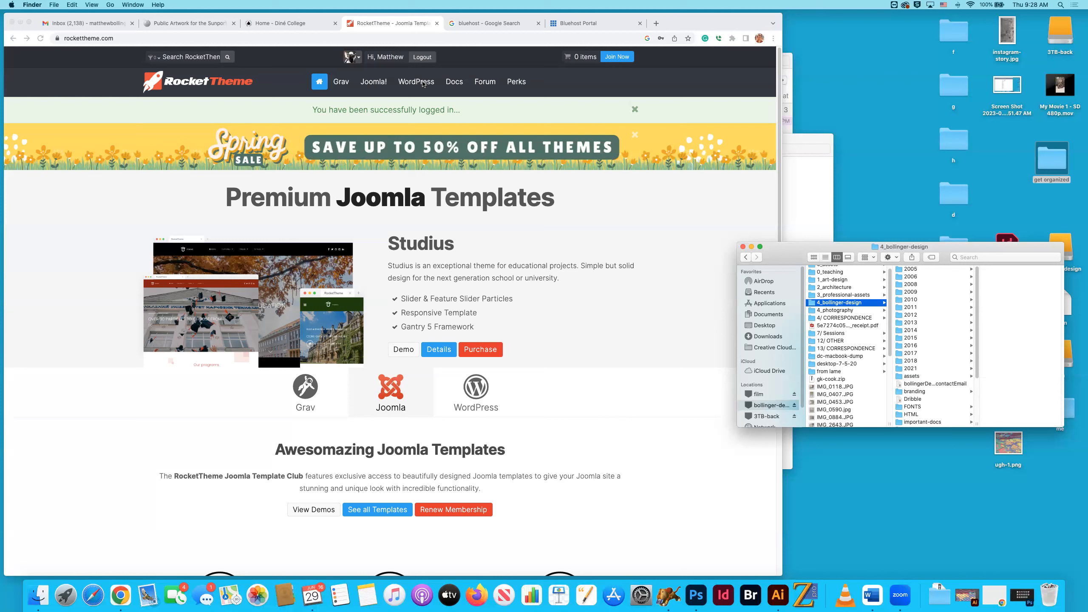
Open the WordPress themes catalogue on the RocketTheme site and bring its theme grid into view.
left_click(422, 84)
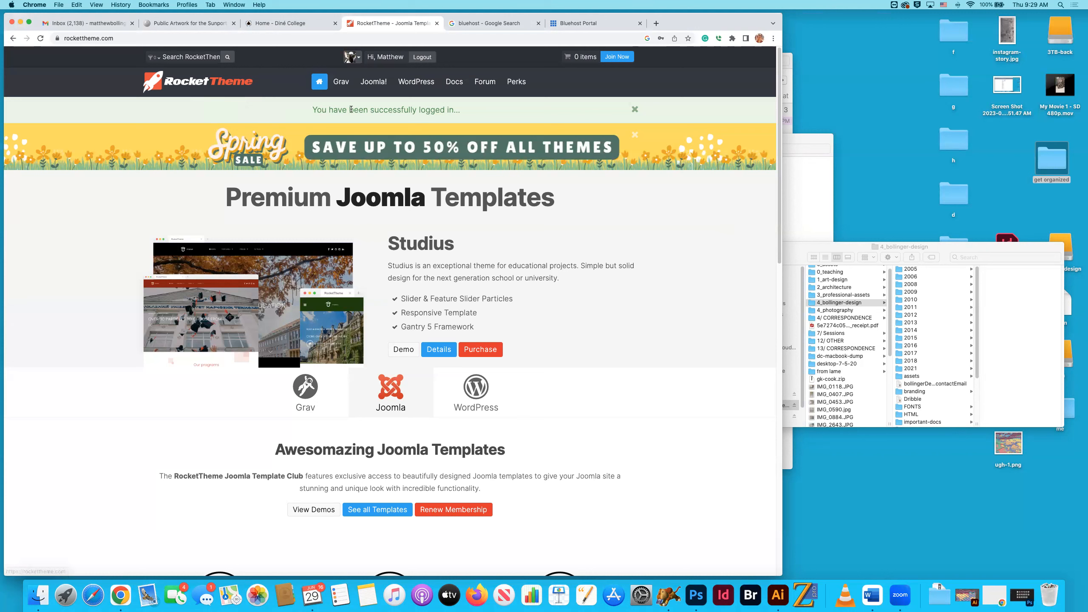
mouse_move(413, 88)
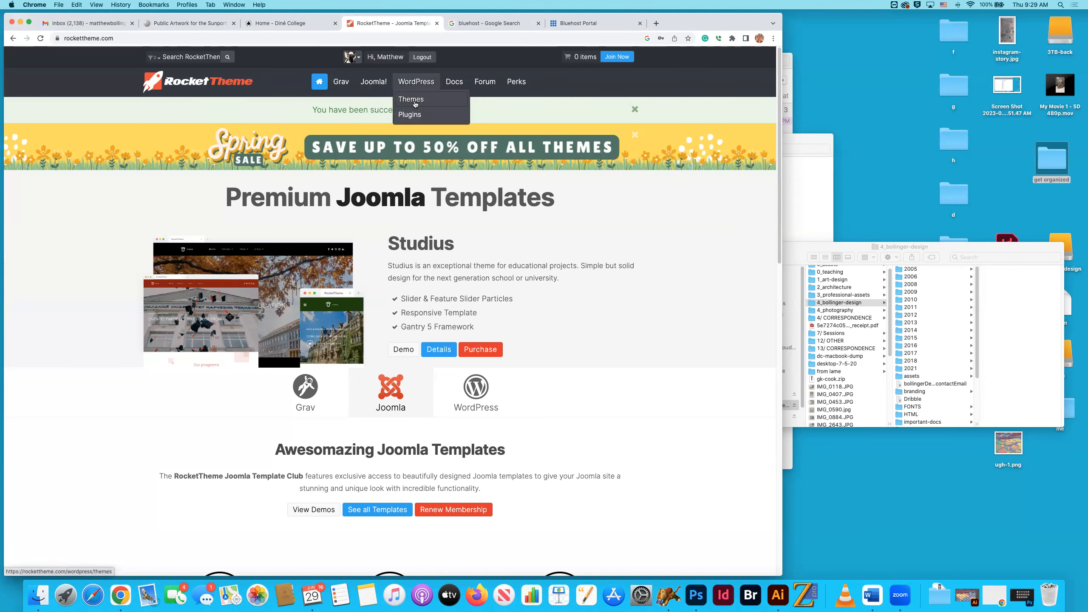
left_click(410, 100)
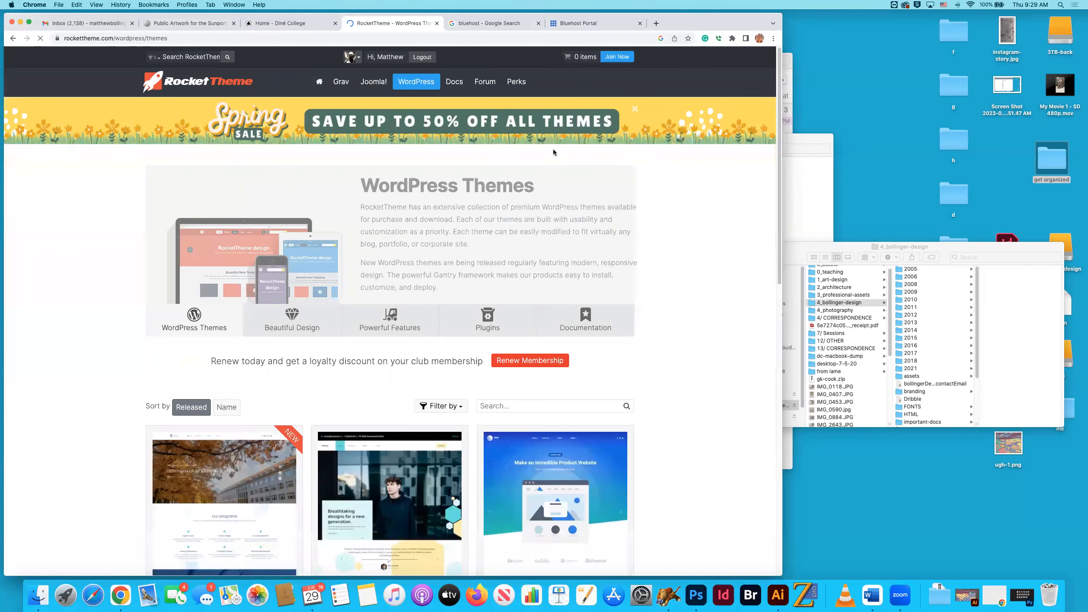
scroll(613, 161, "down", 5)
scroll(613, 159, "down", 3)
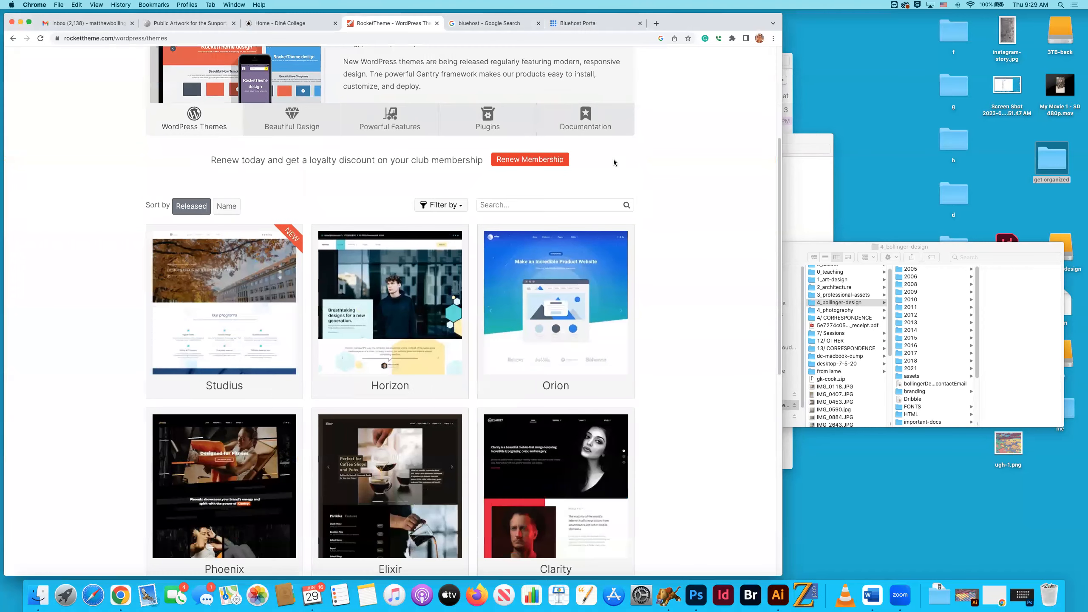
scroll(649, 164, "up", 1)
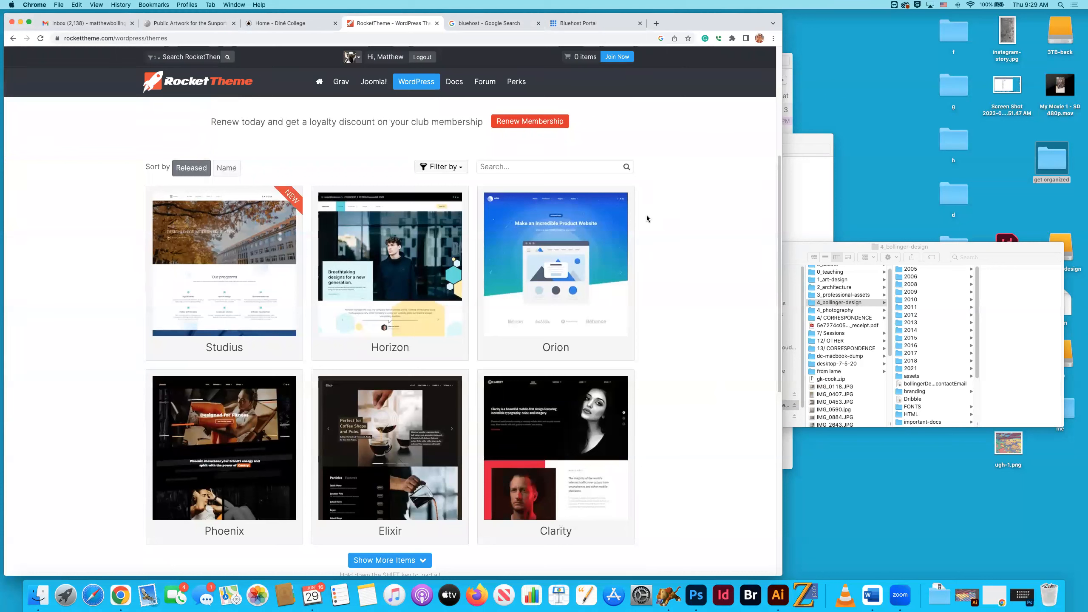
mouse_move(275, 258)
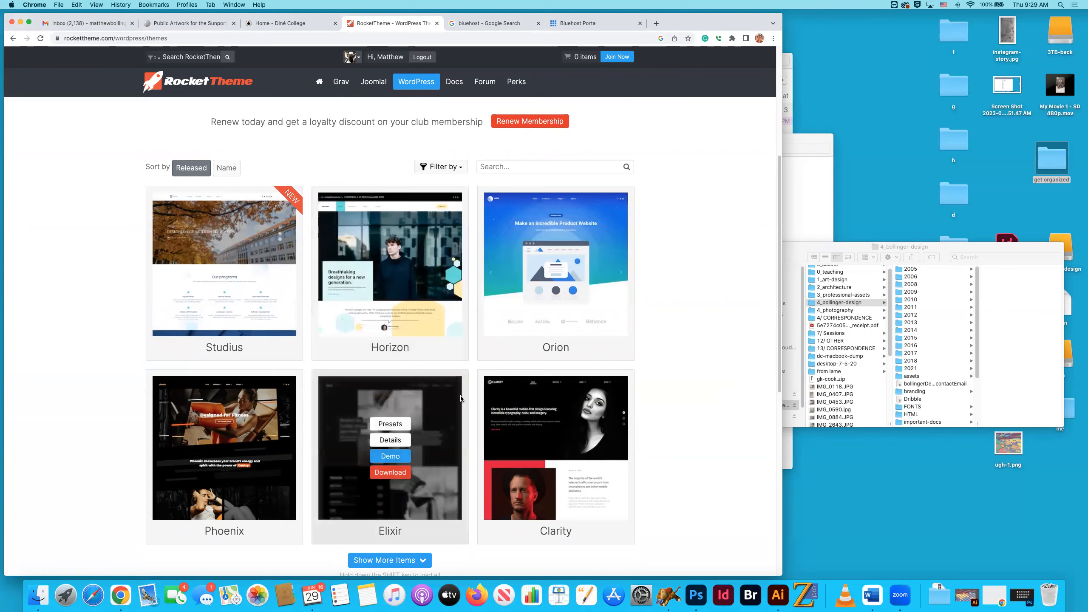
Load two more batches of WordPress themes into the catalogue, as far as the row with Denali, Fluent and Aurora.
scroll(502, 405, "down", 3)
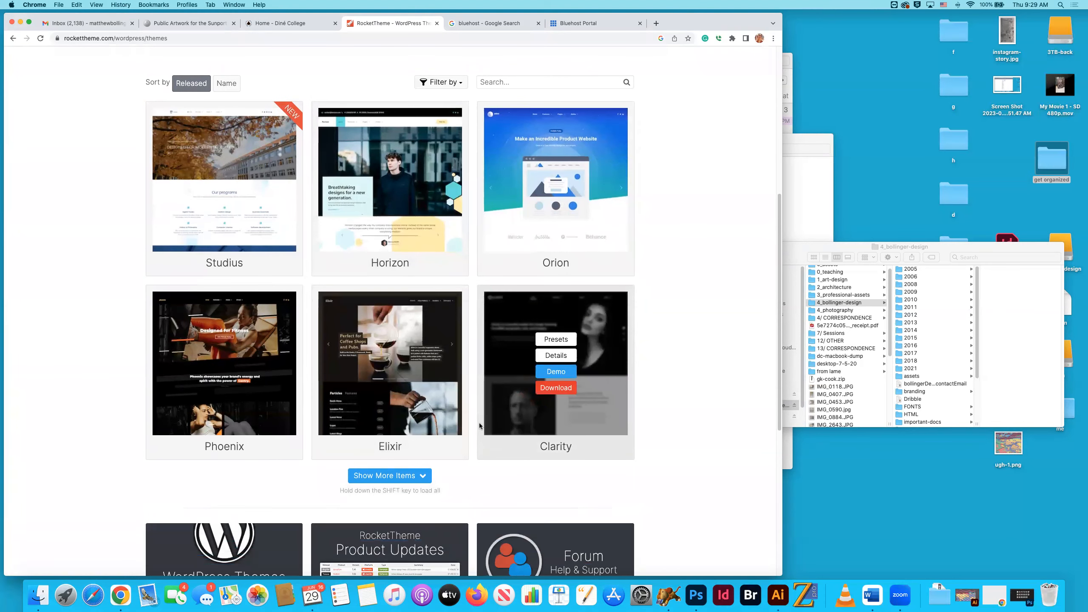
left_click(413, 479)
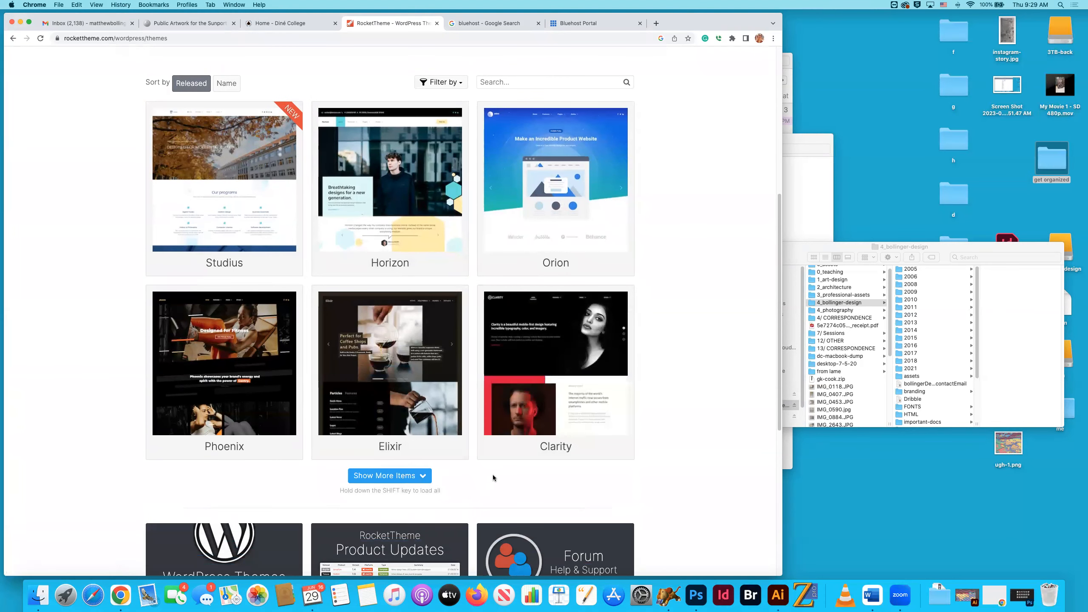
scroll(493, 476, "down", 5)
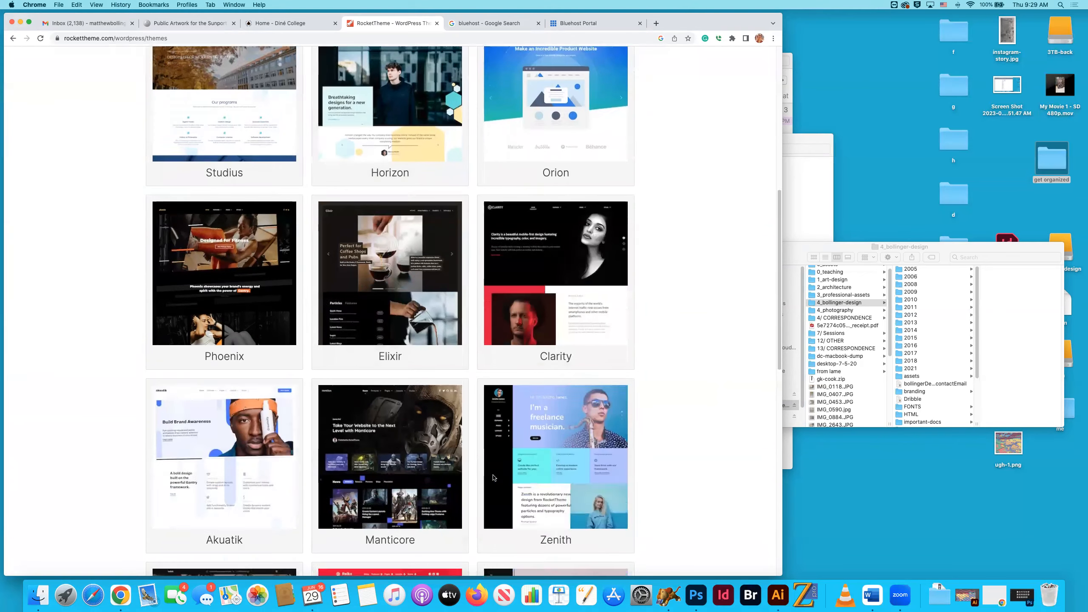
scroll(493, 474, "down", 1)
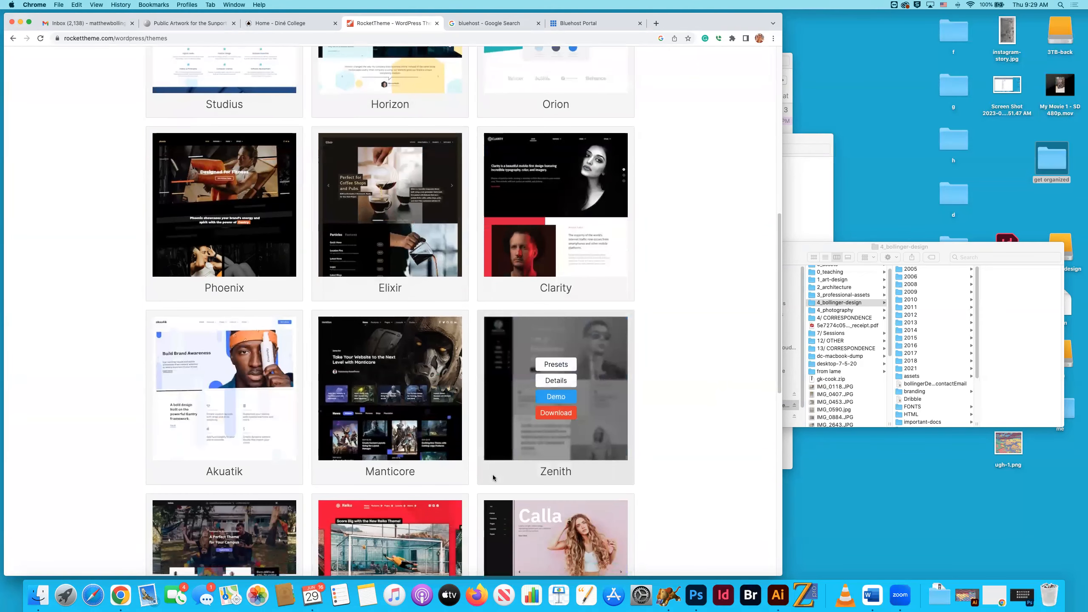
scroll(492, 474, "down", 3)
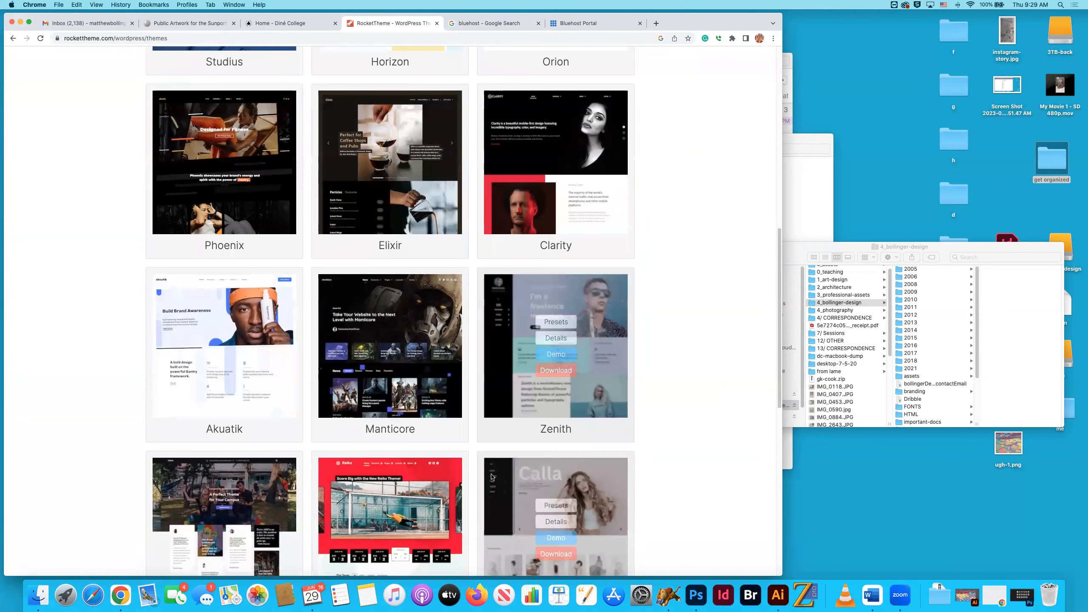
scroll(469, 475, "down", 3)
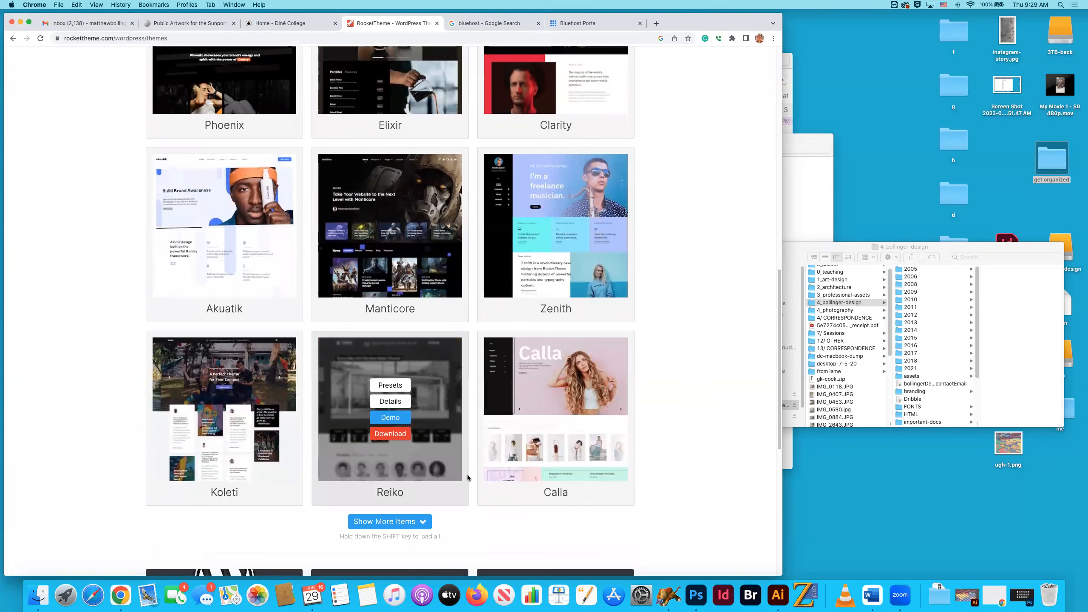
scroll(467, 478, "down", 2)
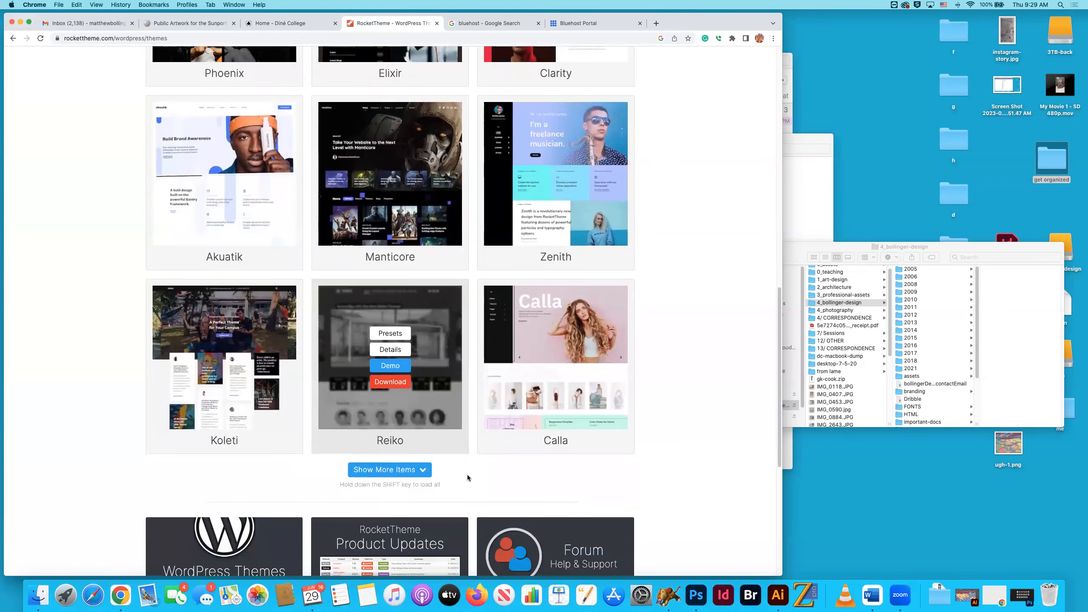
scroll(467, 478, "down", 1)
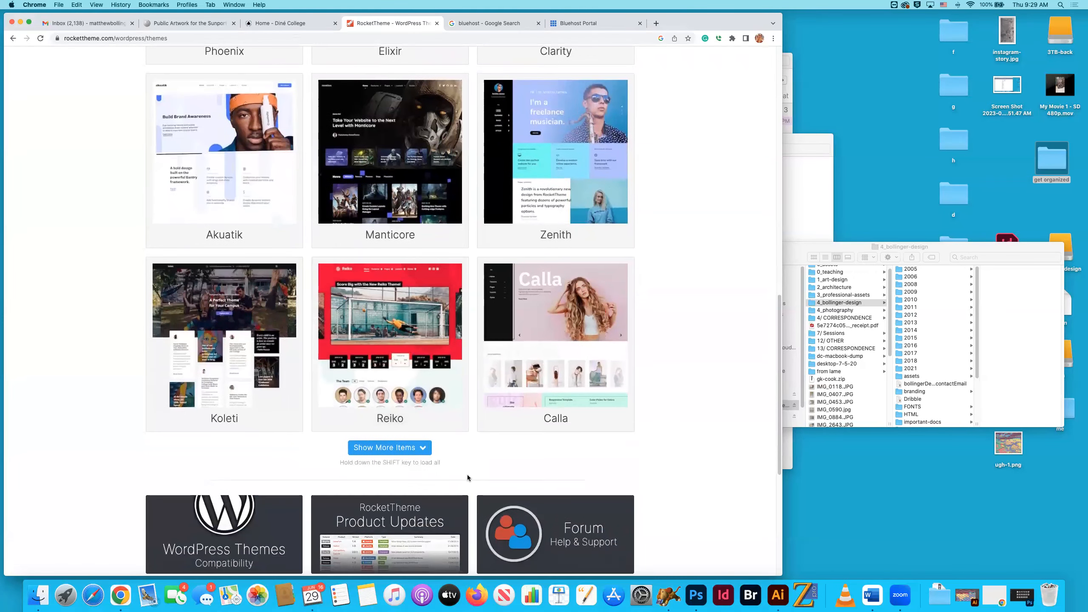
left_click(411, 451)
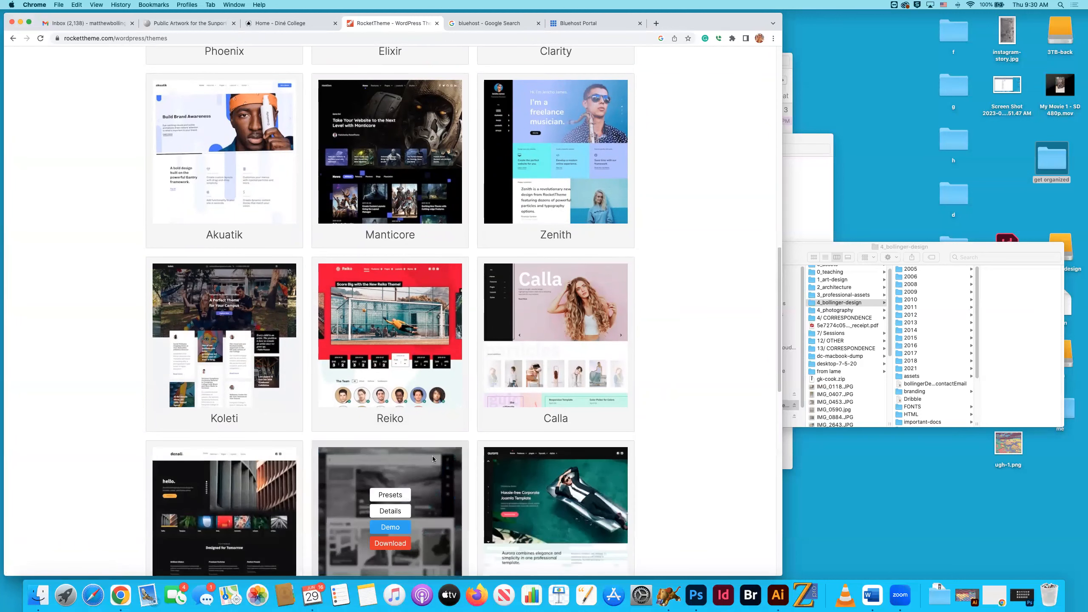
scroll(431, 456, "down", 3)
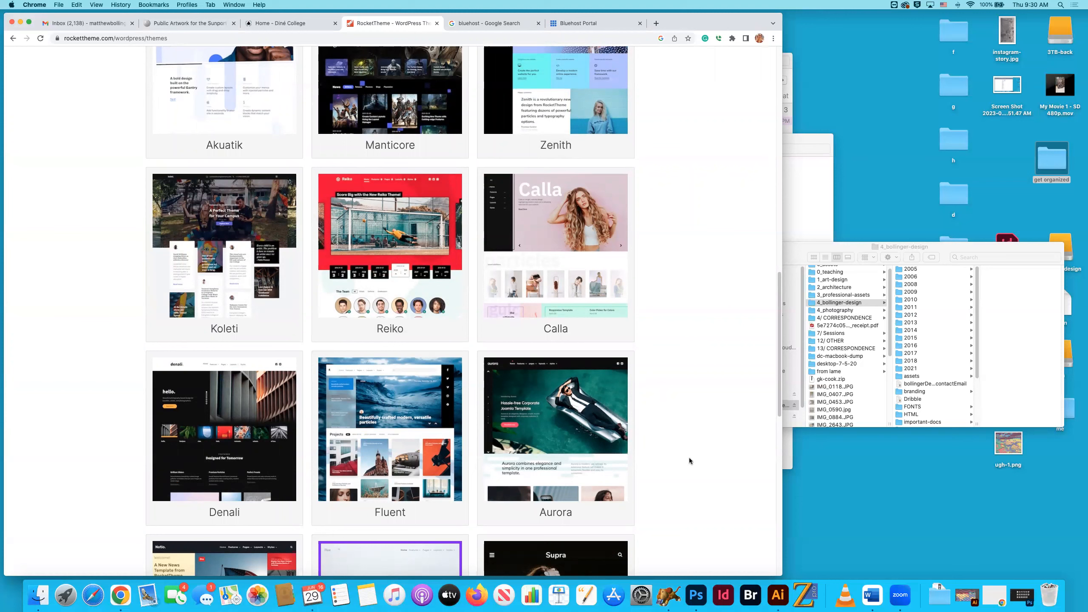
Open the list of downloadable files for the Fluent theme.
mouse_move(439, 438)
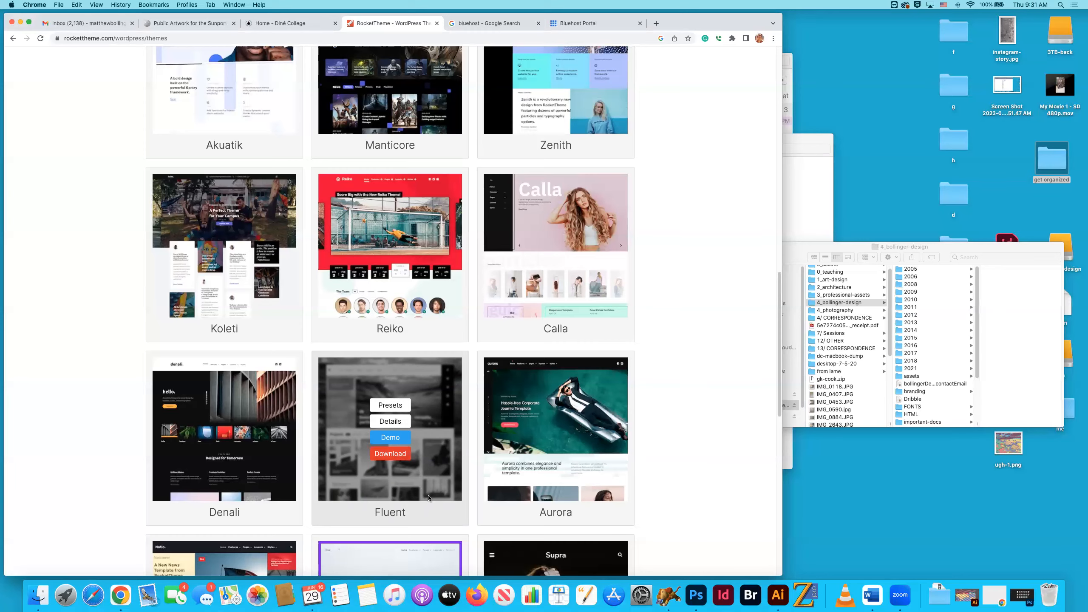
scroll(391, 411, "up", 15)
scroll(388, 369, "down", 10)
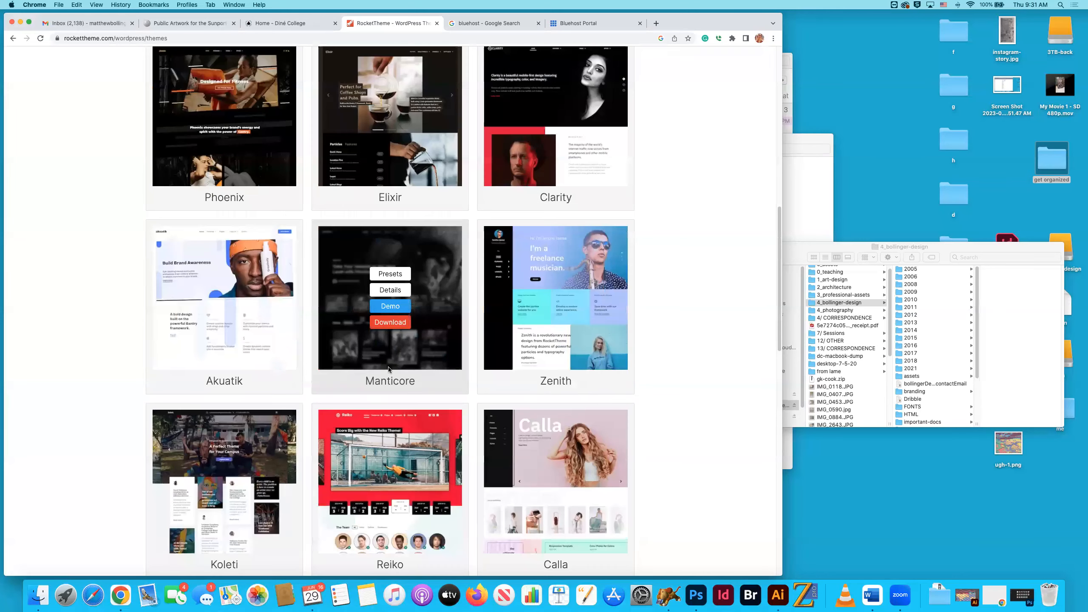
scroll(388, 369, "down", 7)
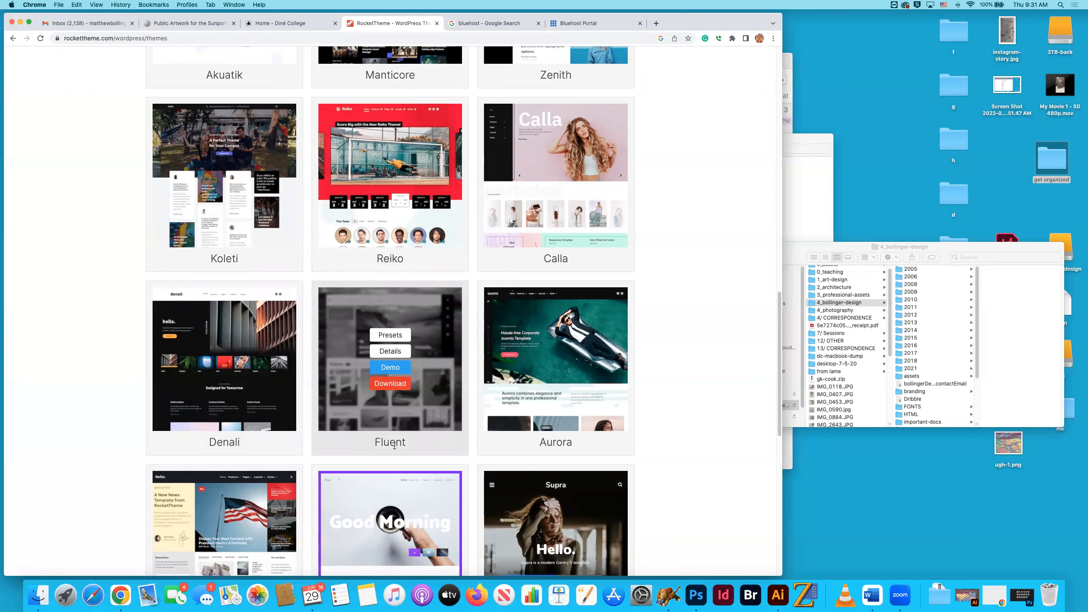
left_click(406, 385)
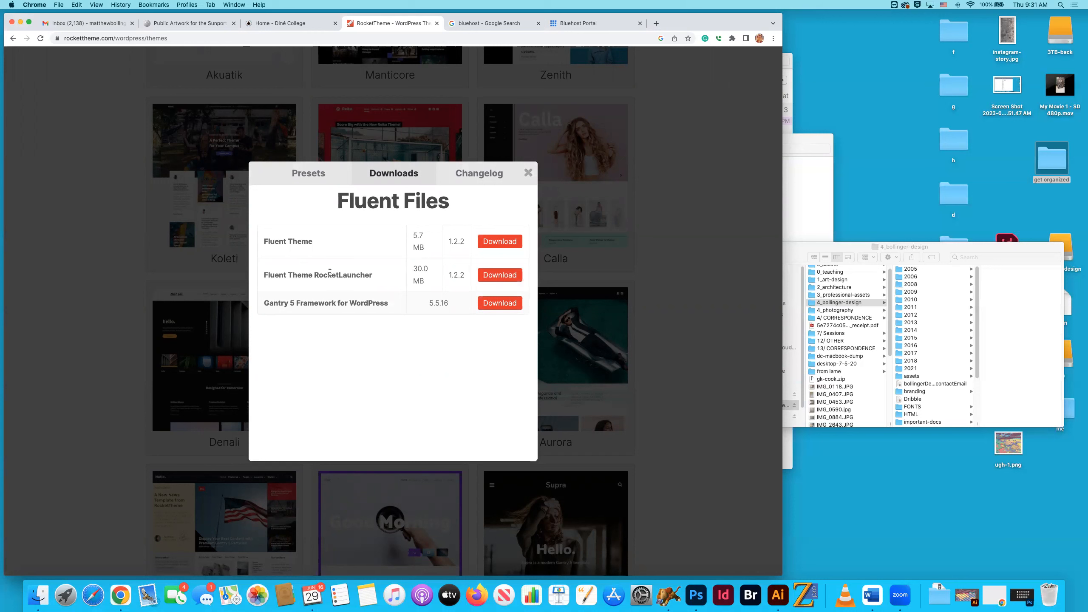
Download the Fluent Theme RocketLauncher package and open its extracted folder in Finder.
left_click_drag(376, 276, 264, 276)
left_click_drag(322, 241, 265, 241)
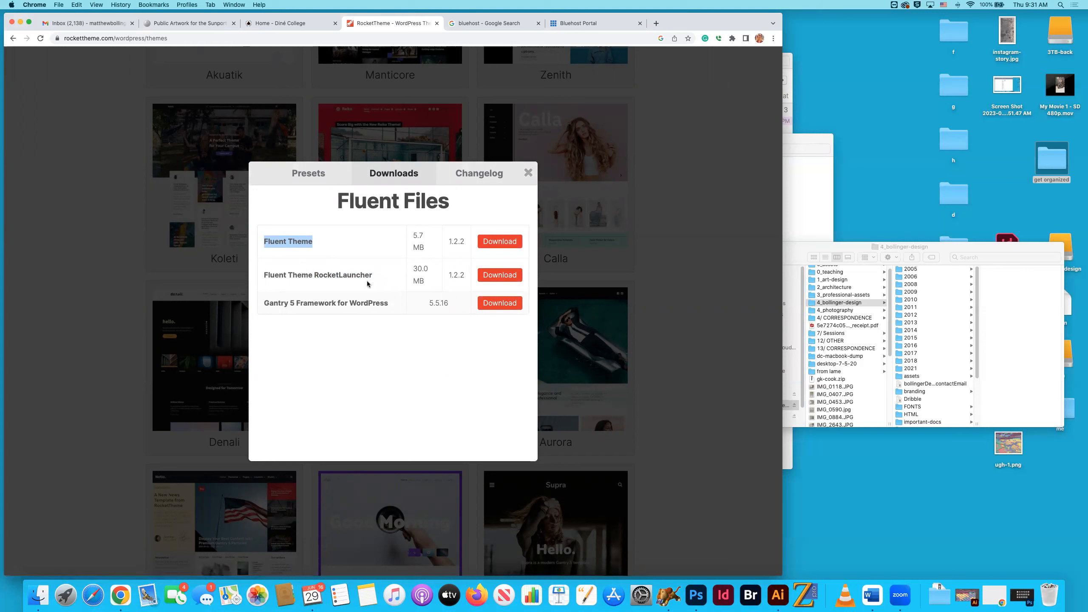
left_click_drag(373, 275, 265, 276)
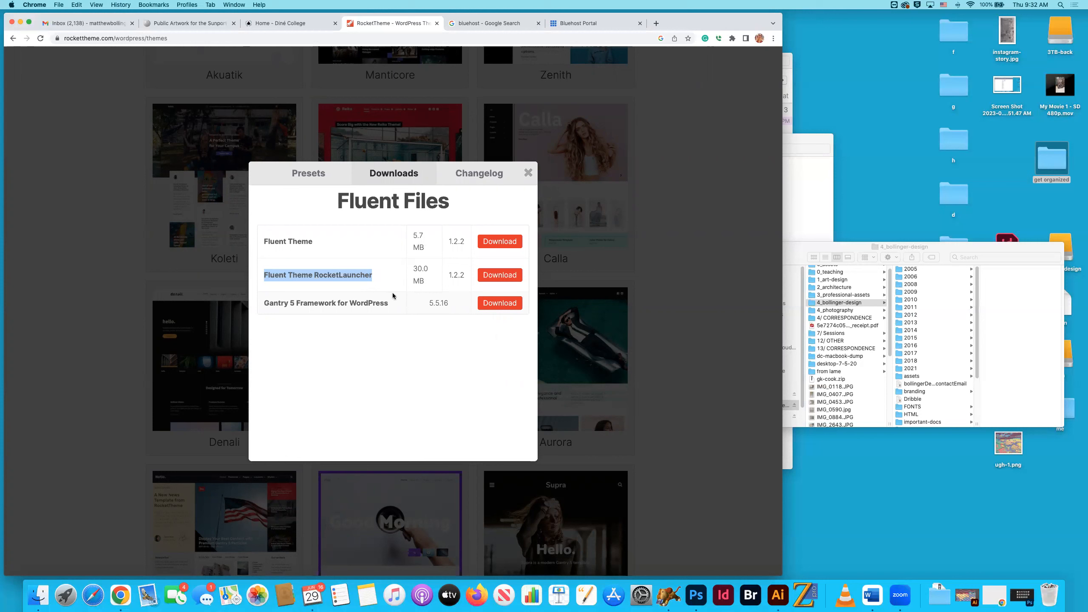
left_click_drag(373, 276, 265, 277)
left_click(515, 302)
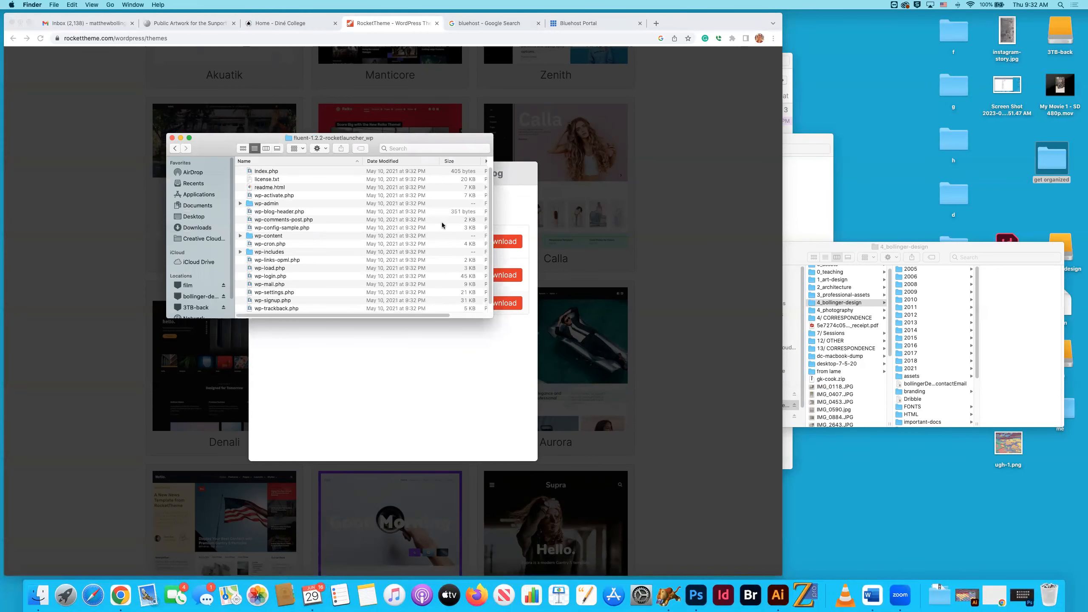
Look through the WordPress files in the extracted RocketLauncher folder, then return to Downloads and move the window clear of the Fluent files dialog.
key("super+Down")
scroll(295, 213, "up", 3)
scroll(303, 217, "down", 4)
left_click(175, 148)
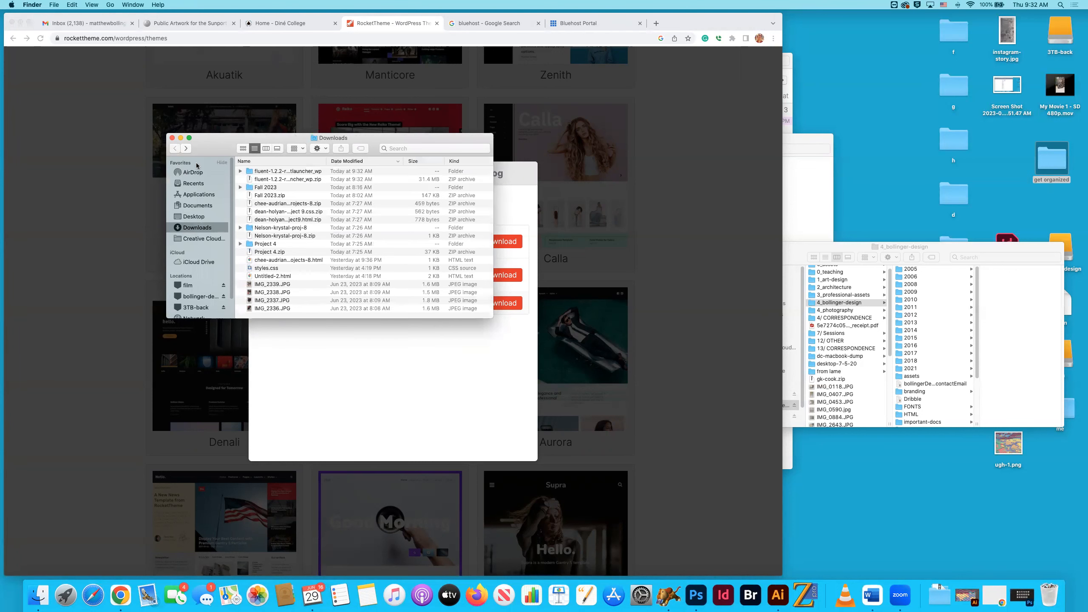
left_click_drag(184, 148, 581, 191)
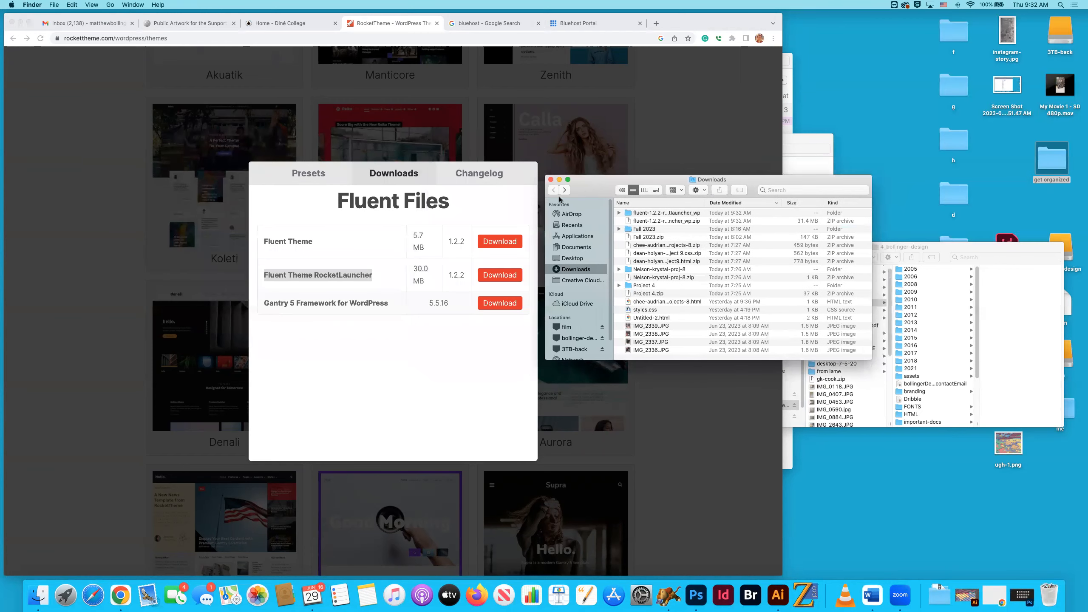
Switch back to Chrome and close the Fluent files dialog.
left_click(312, 140)
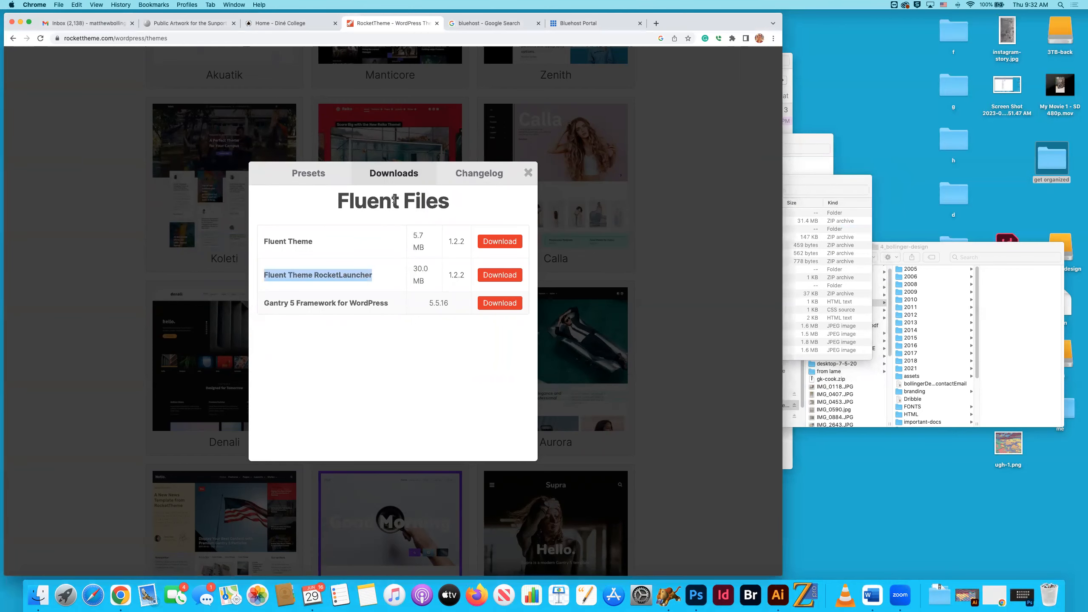
left_click(528, 173)
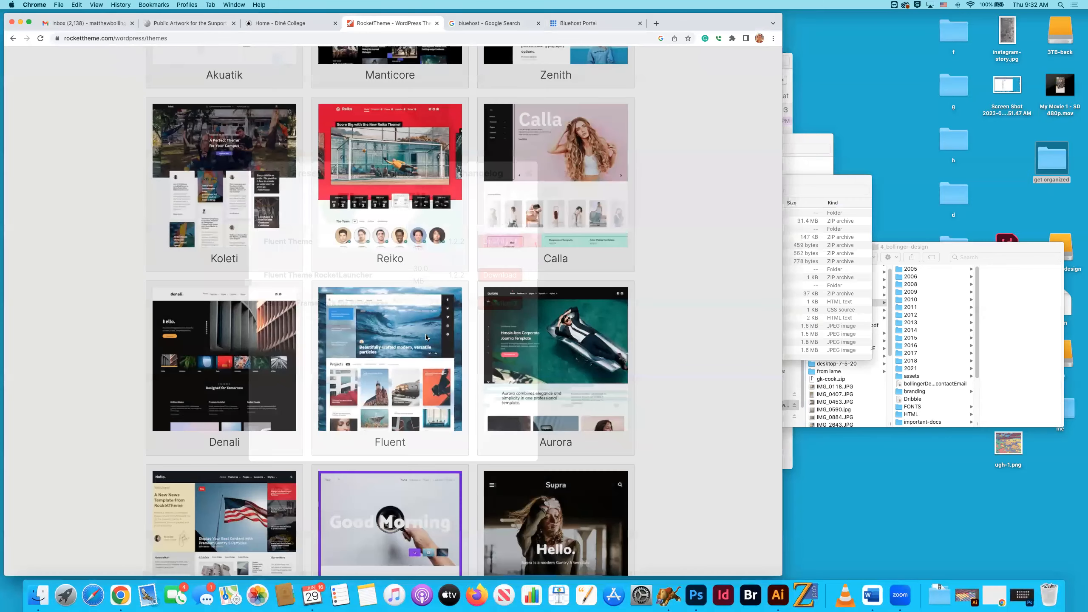
Browse the whole WordPress theme catalogue to compare the available designs, ending back at the start of the page.
scroll(426, 338, "up", 15)
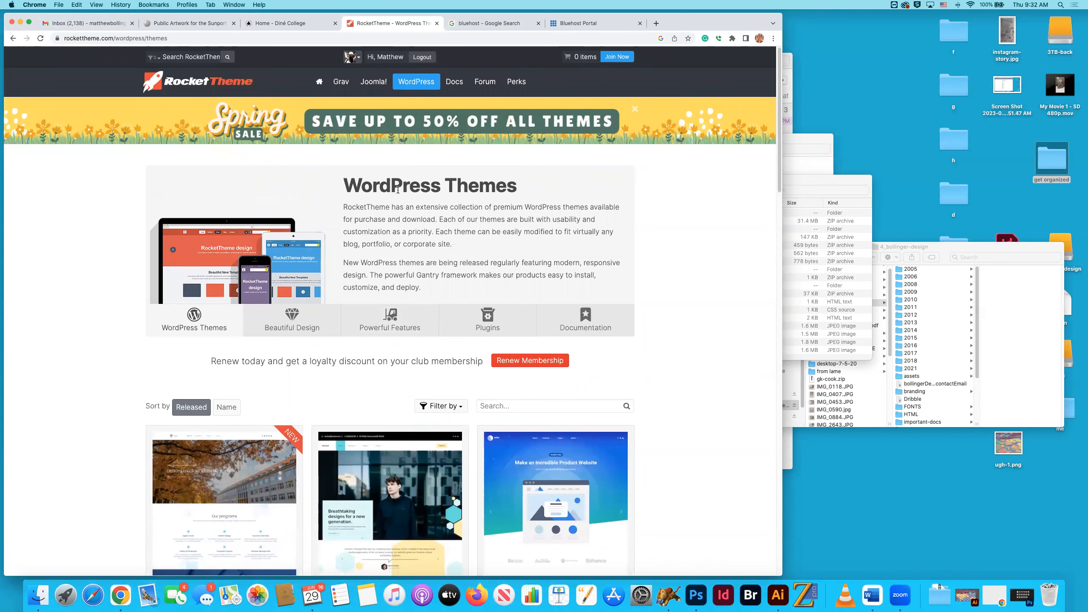
scroll(398, 189, "down", 15)
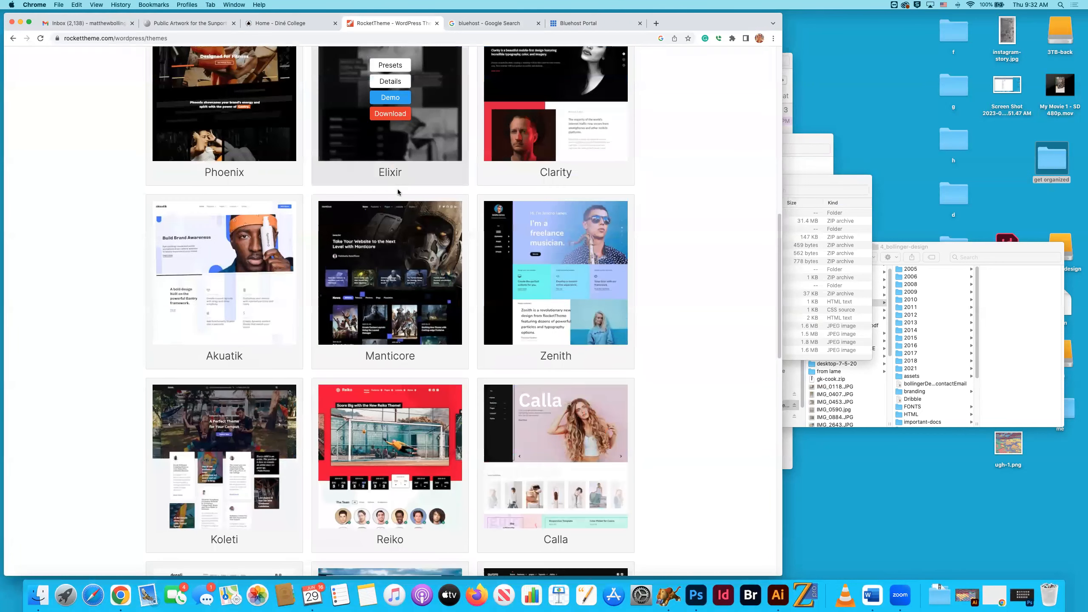
scroll(398, 192, "down", 7)
scroll(389, 212, "down", 7)
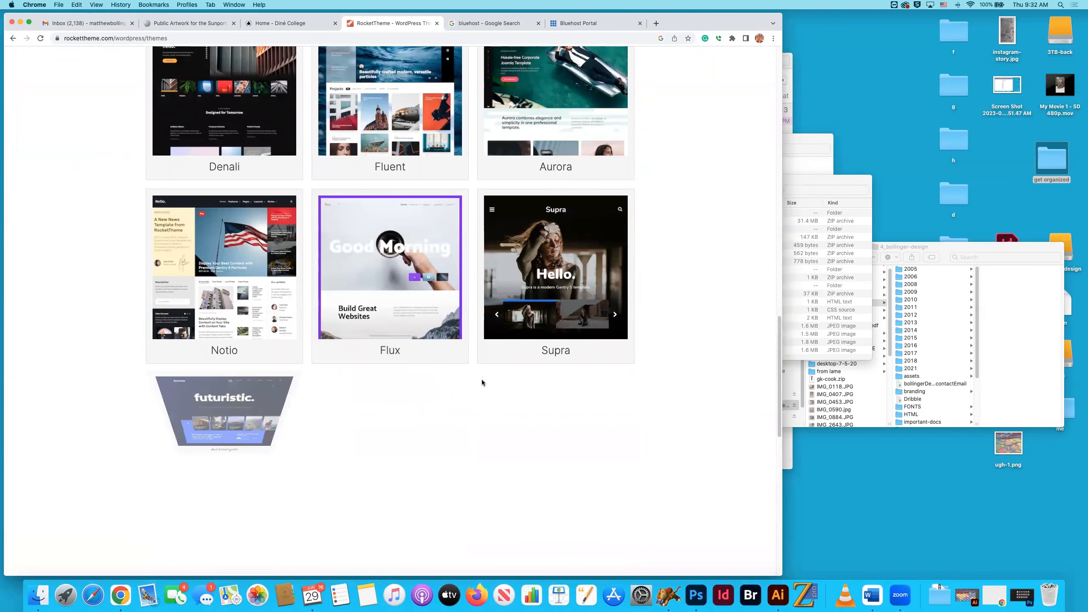
scroll(445, 326, "up", 4)
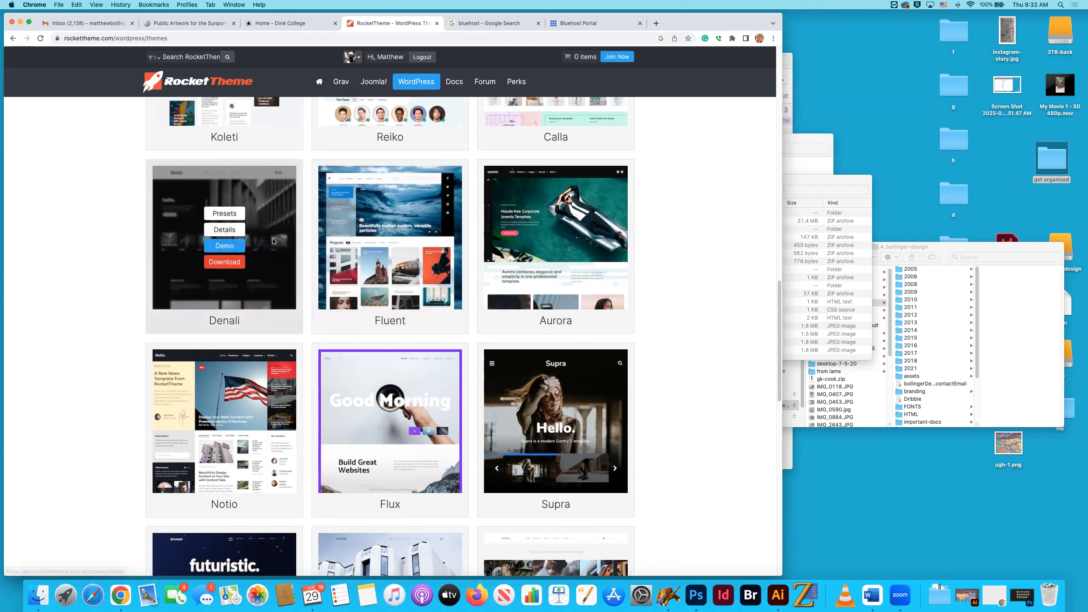
scroll(537, 445, "down", 3)
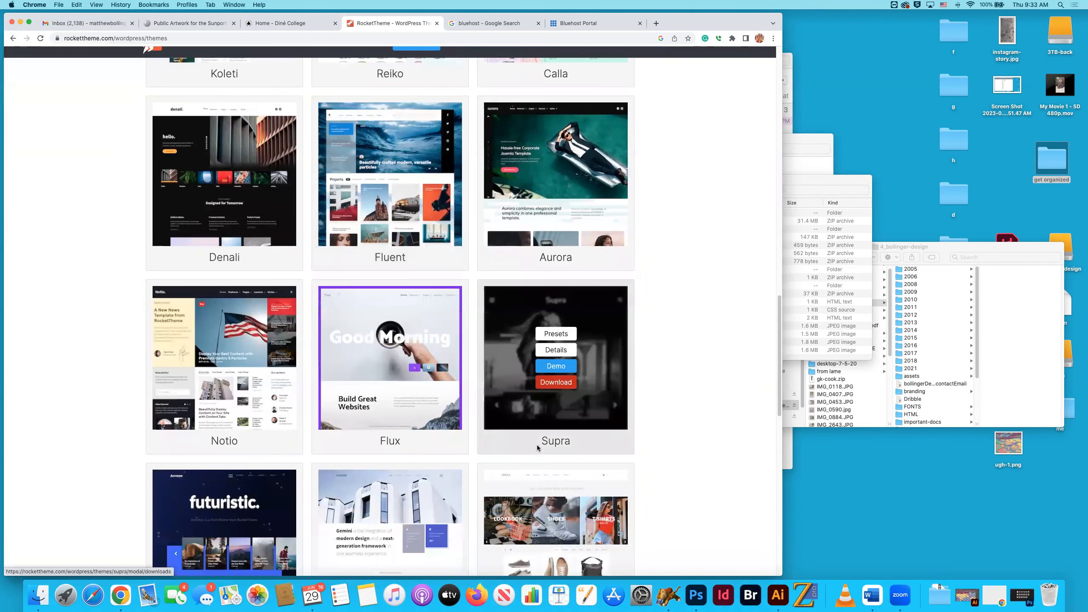
scroll(266, 513, "up", 3)
scroll(299, 505, "down", 8)
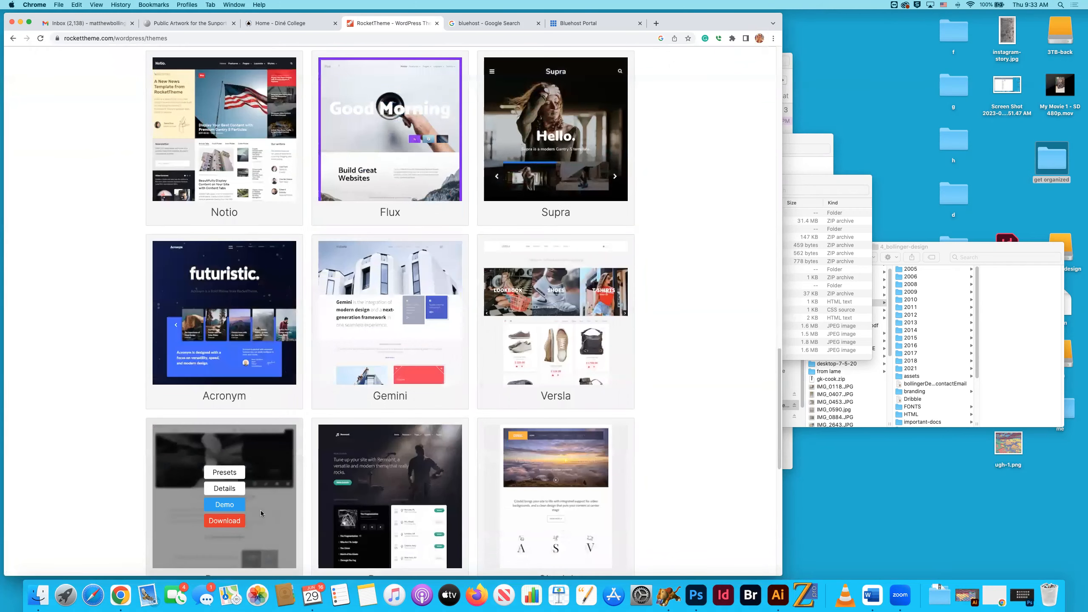
scroll(446, 487, "down", 1)
scroll(533, 485, "up", 15)
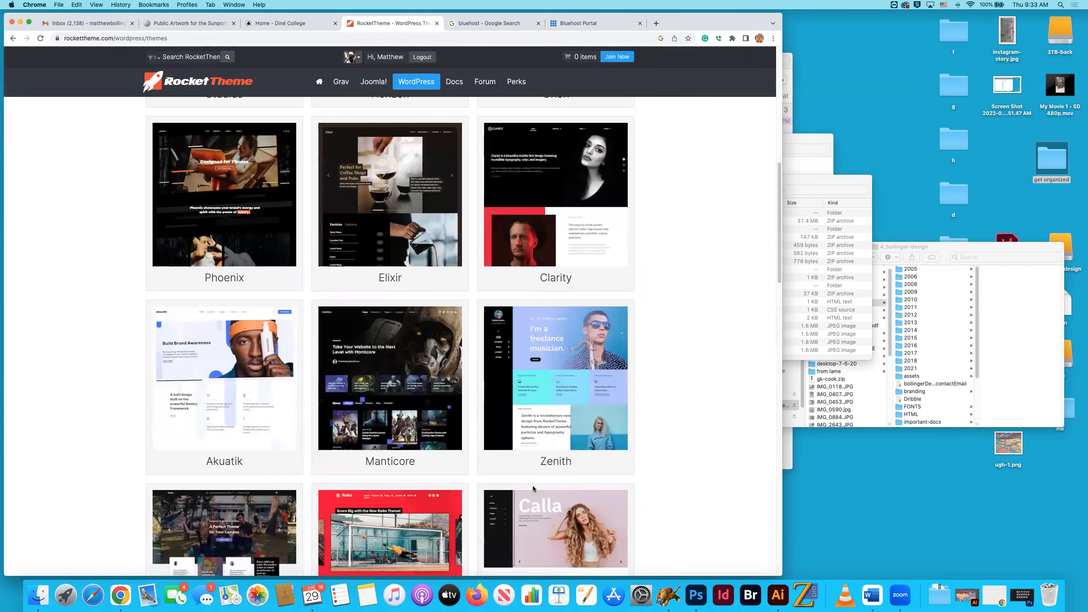
scroll(532, 486, "up", 10)
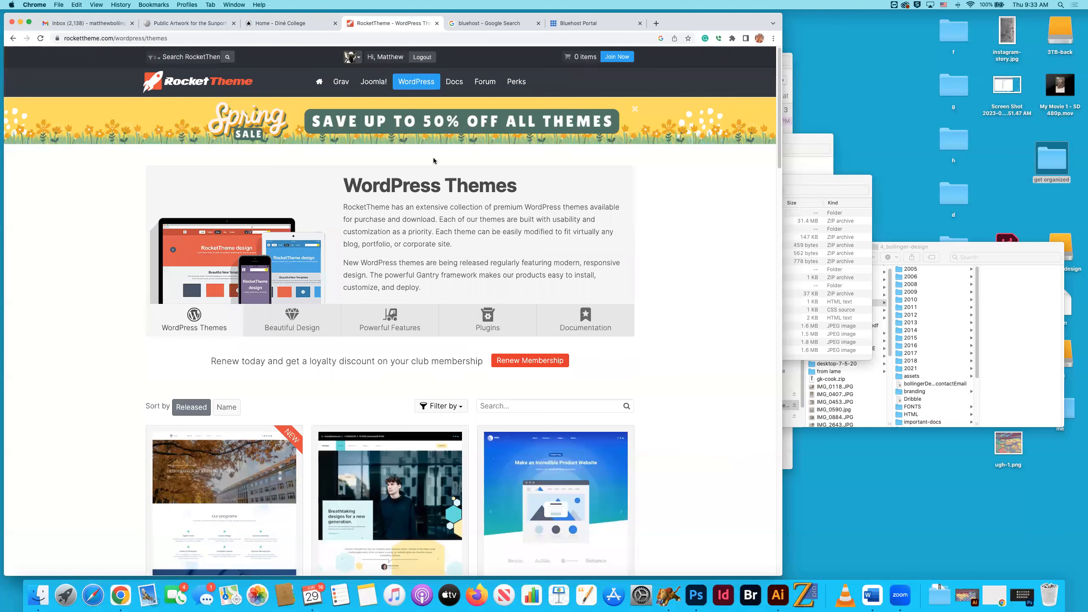
Switch to the open Bluehost portal page and open the hosting account's advanced cPanel tools.
left_click(577, 26)
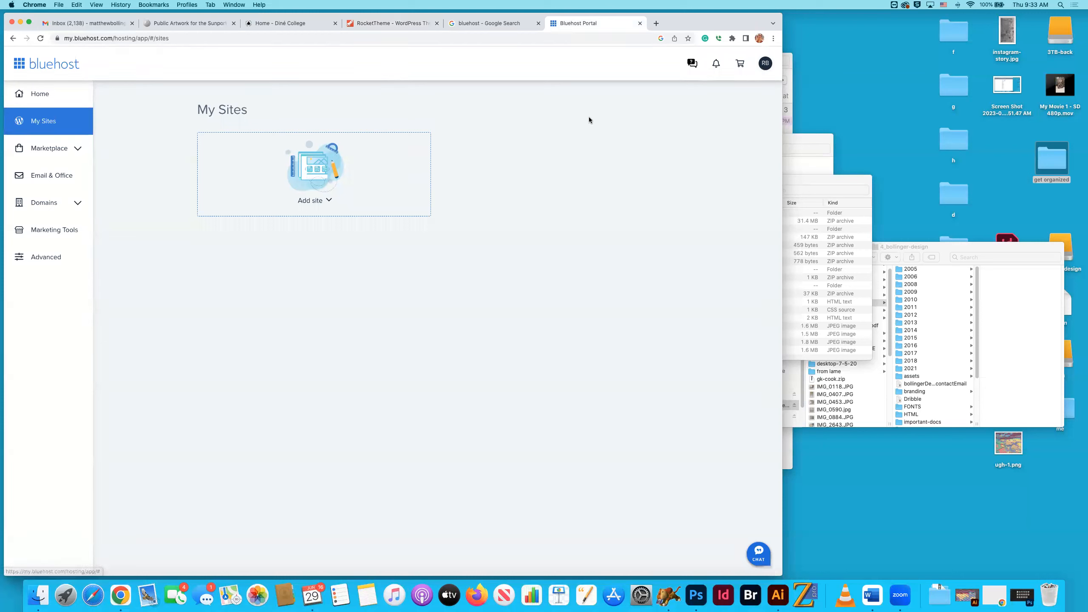
left_click(41, 99)
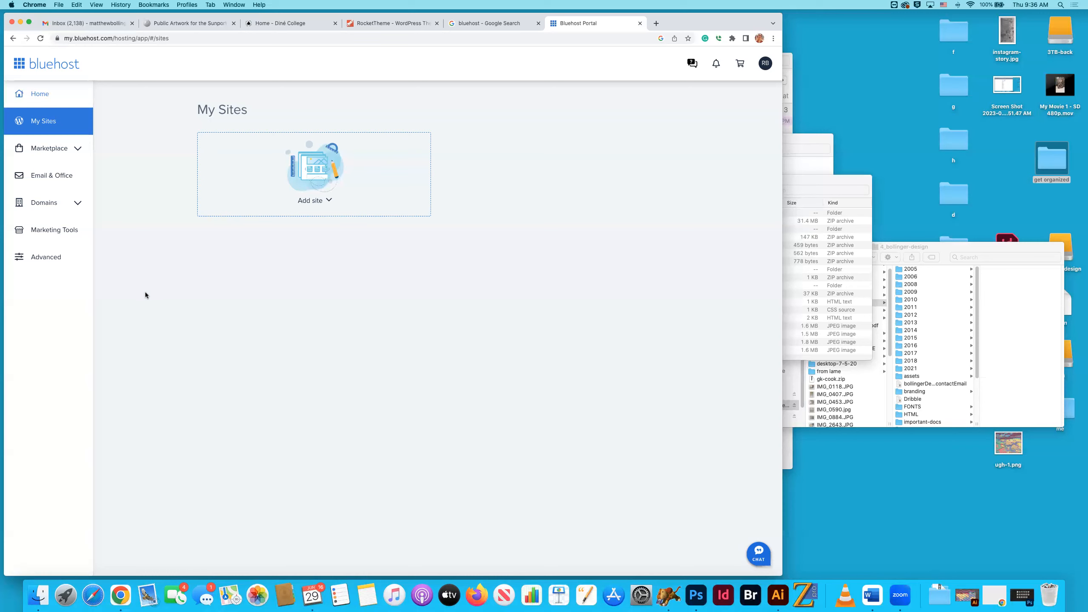
left_click(47, 257)
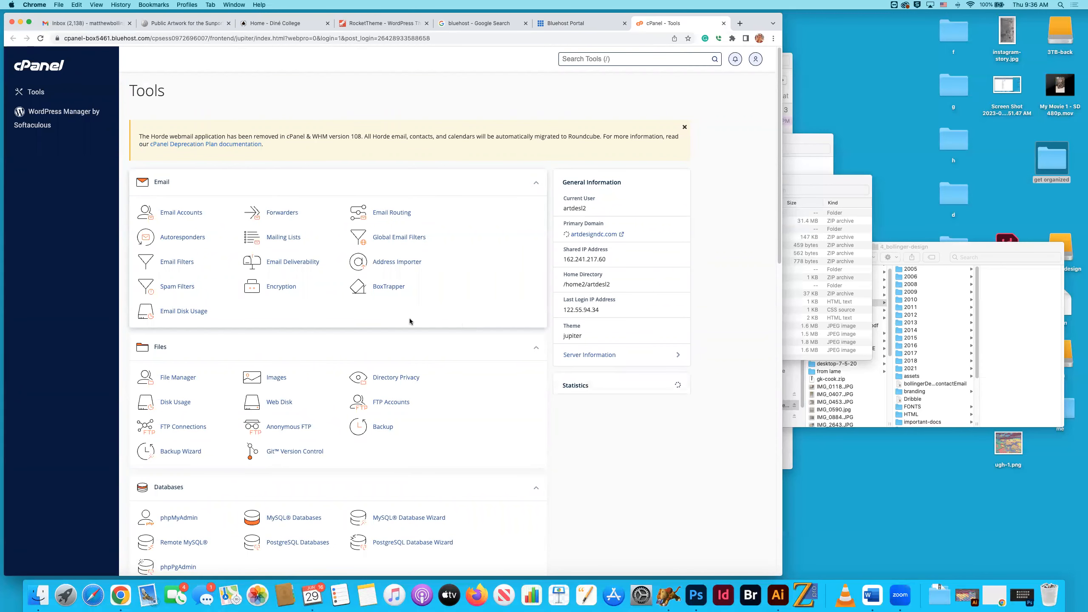
Find the database tools in cPanel and open the MySQL Databases page.
scroll(410, 321, "down", 2)
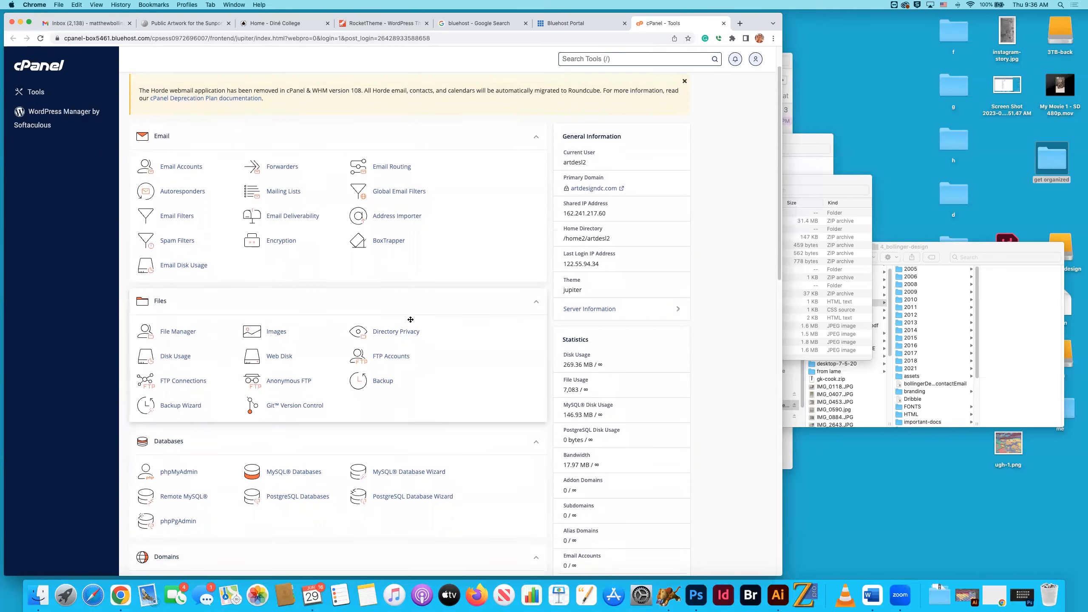
scroll(411, 319, "down", 1)
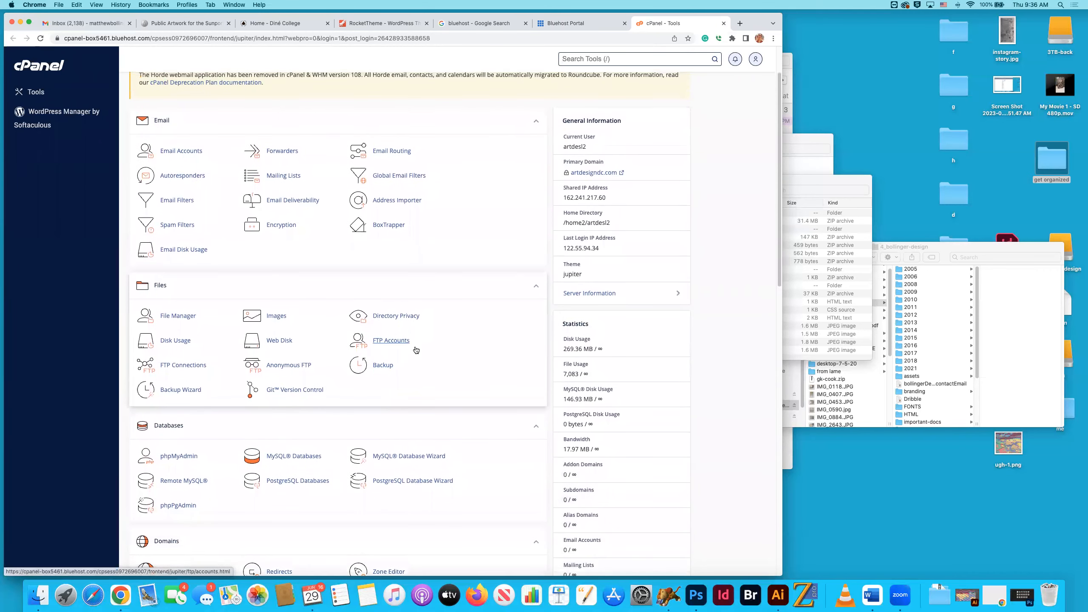
scroll(416, 350, "up", 3)
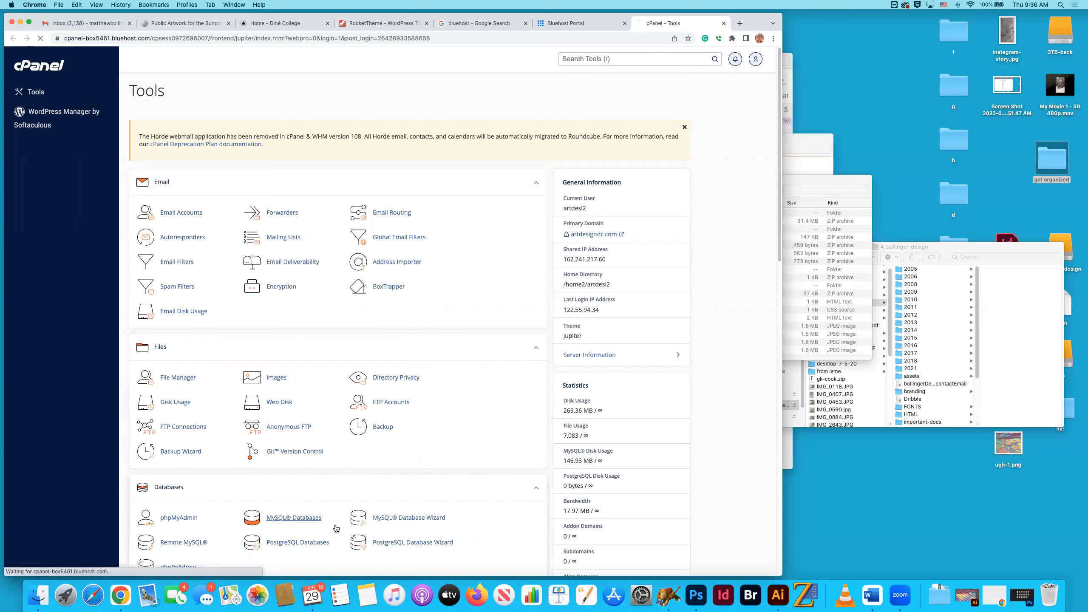
left_click(349, 520)
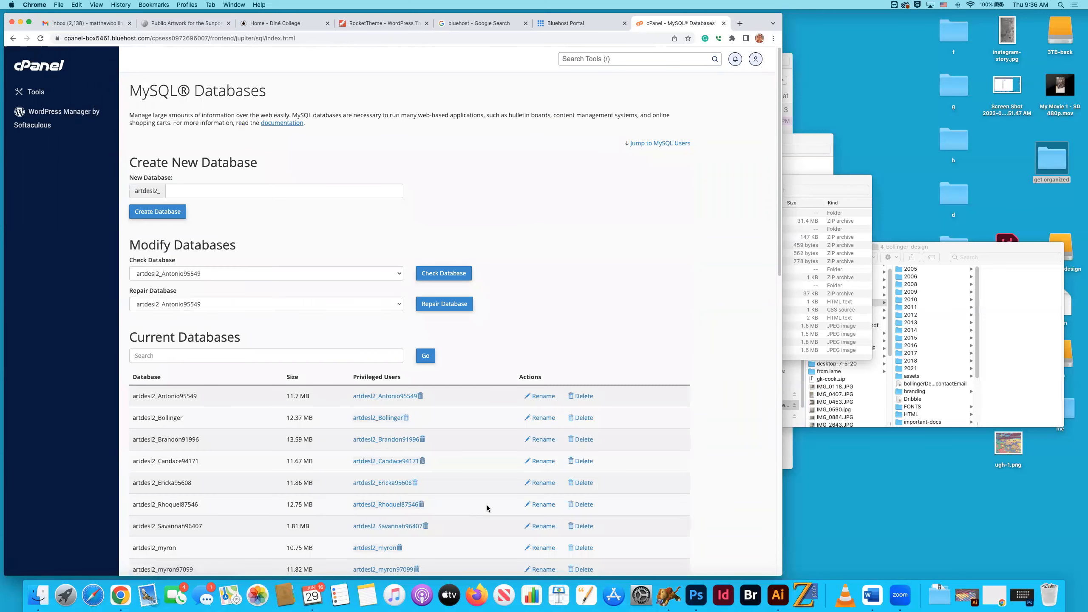
Permanently delete the 11.82 MB database and return to the list of current databases.
scroll(486, 505, "down", 4)
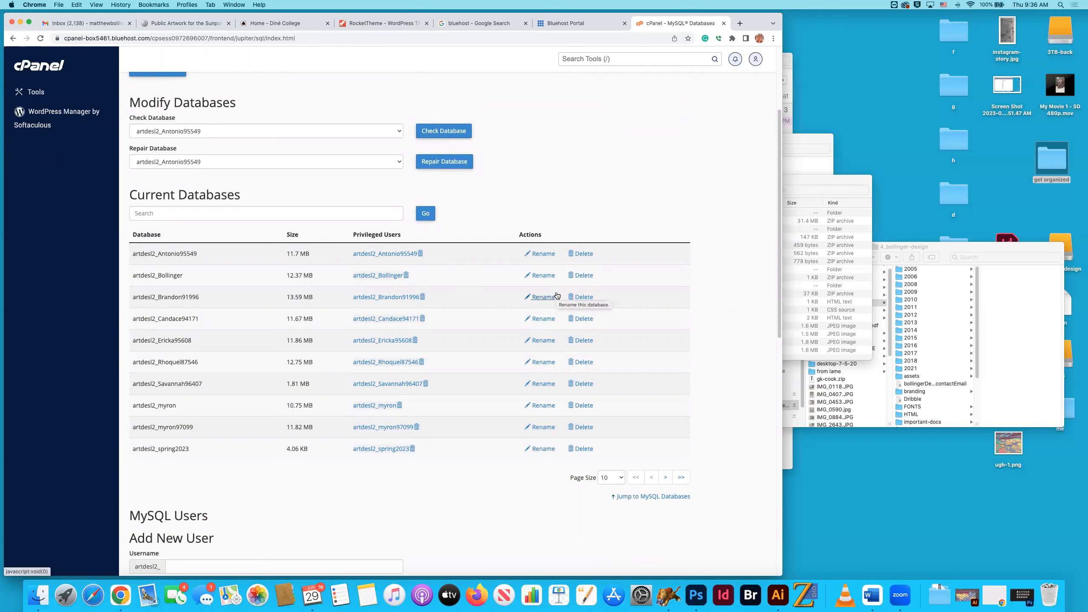
left_click(584, 427)
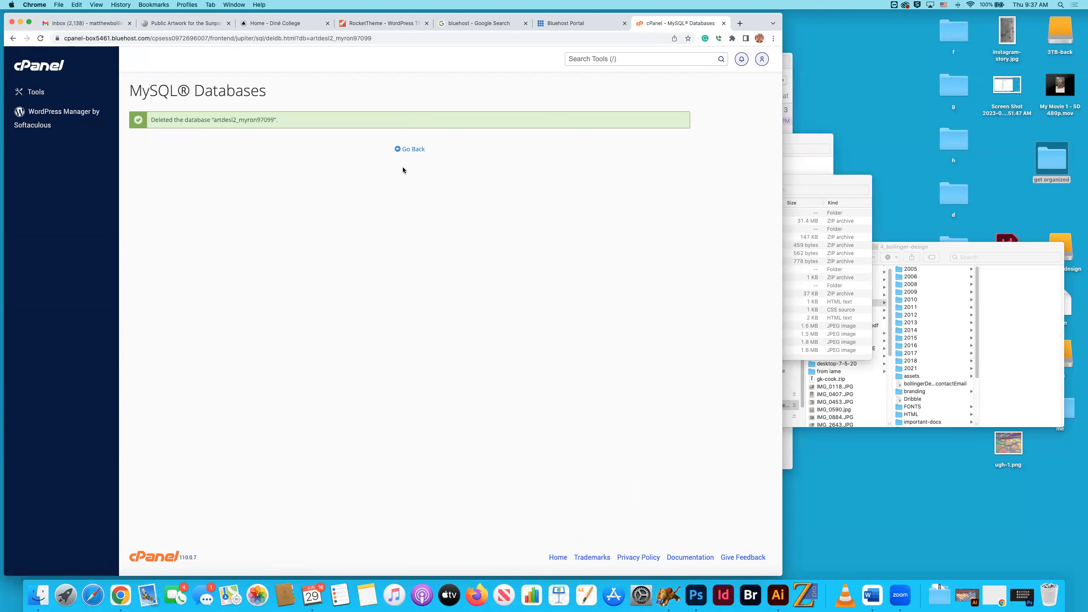
left_click(401, 149)
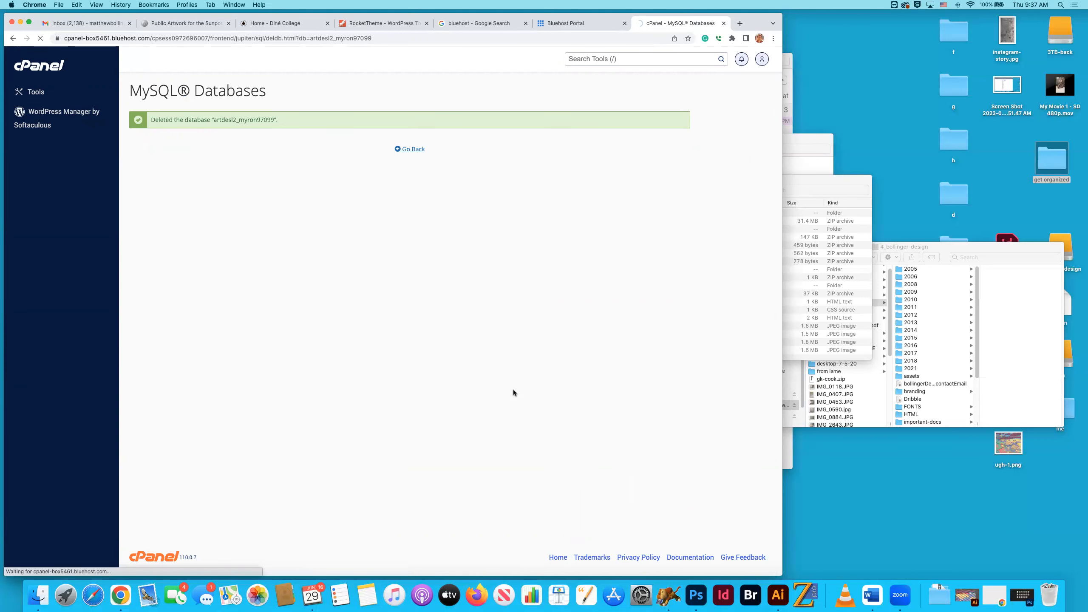
Permanently delete the first database in the list, 11.7 MB in size, and return to the database list.
scroll(608, 398, "down", 1)
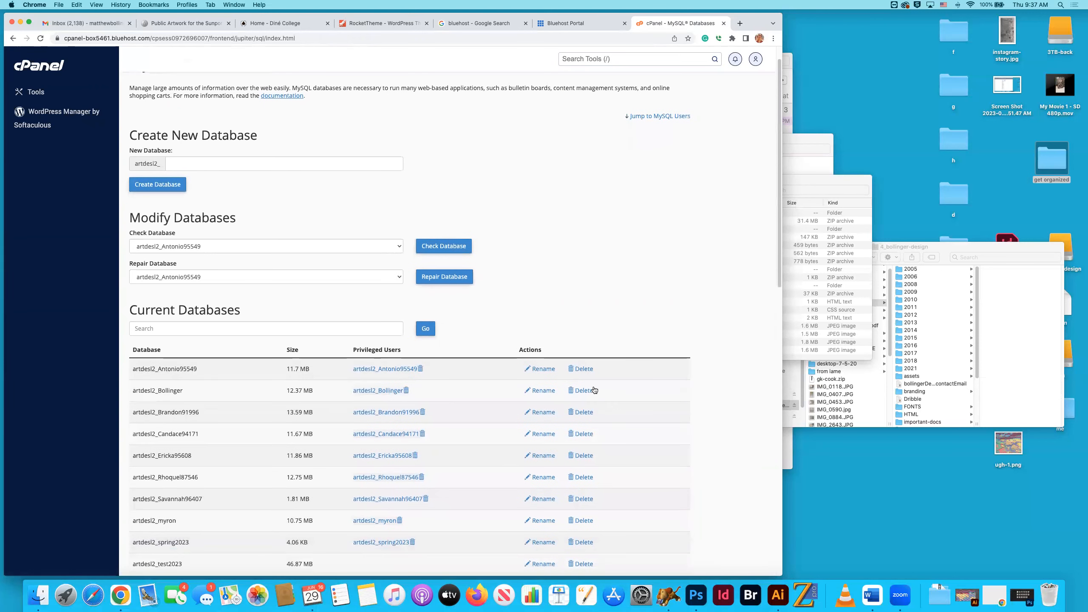
left_click(581, 369)
left_click(157, 130)
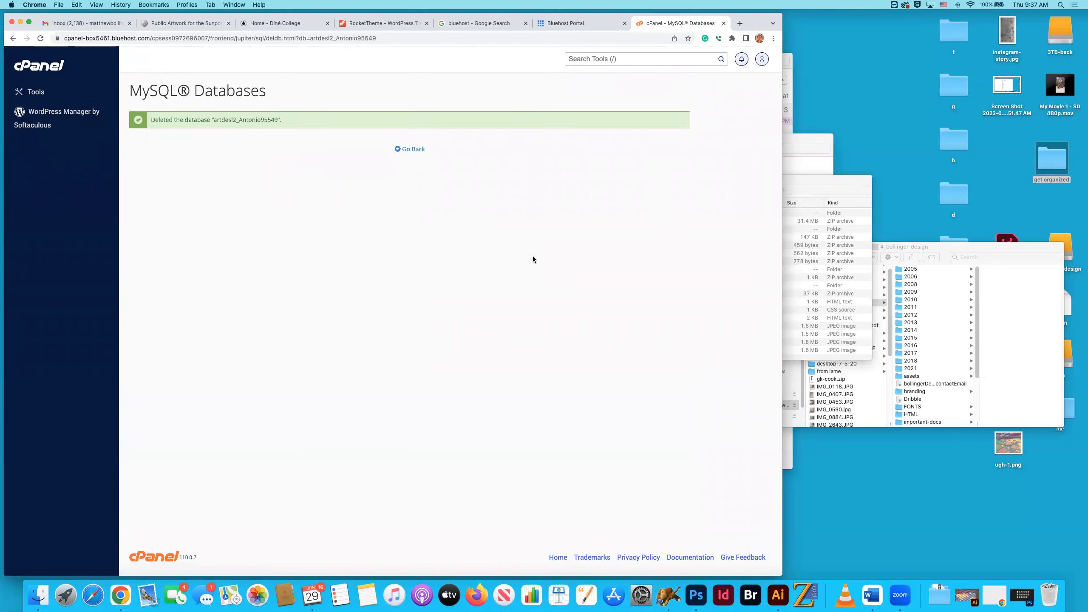
left_click(401, 150)
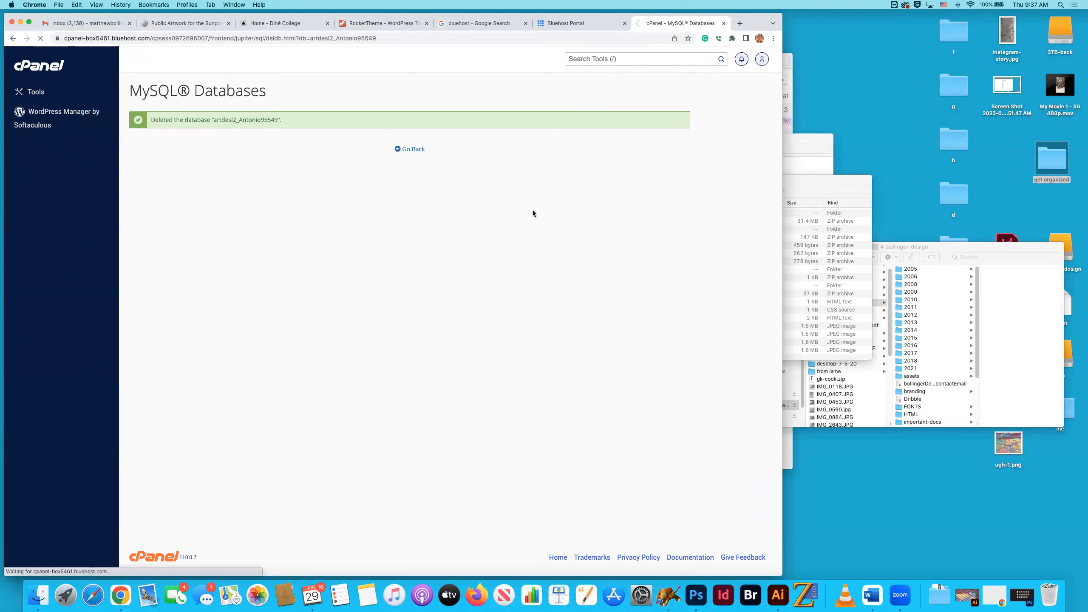
Permanently delete the 13.59 MB database in the second row and return to the database list.
scroll(536, 264, "down", 3)
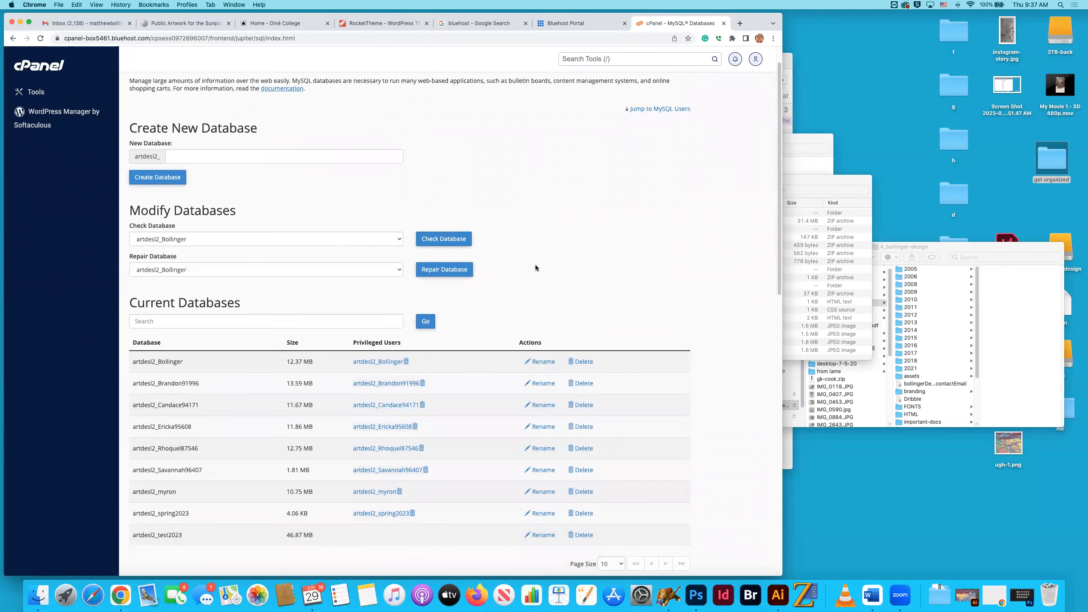
left_click(583, 364)
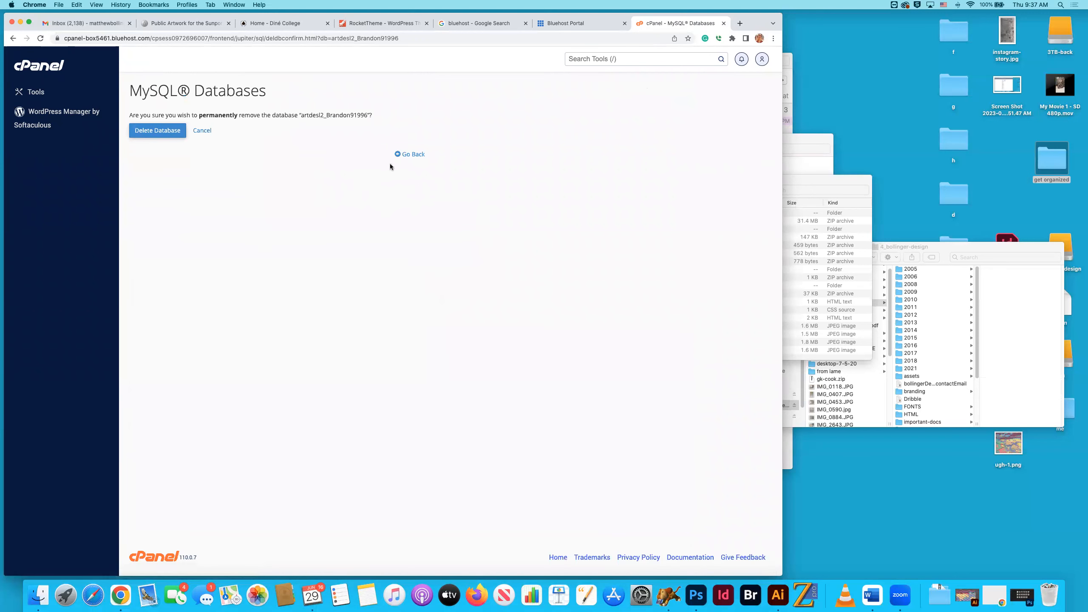
left_click(161, 133)
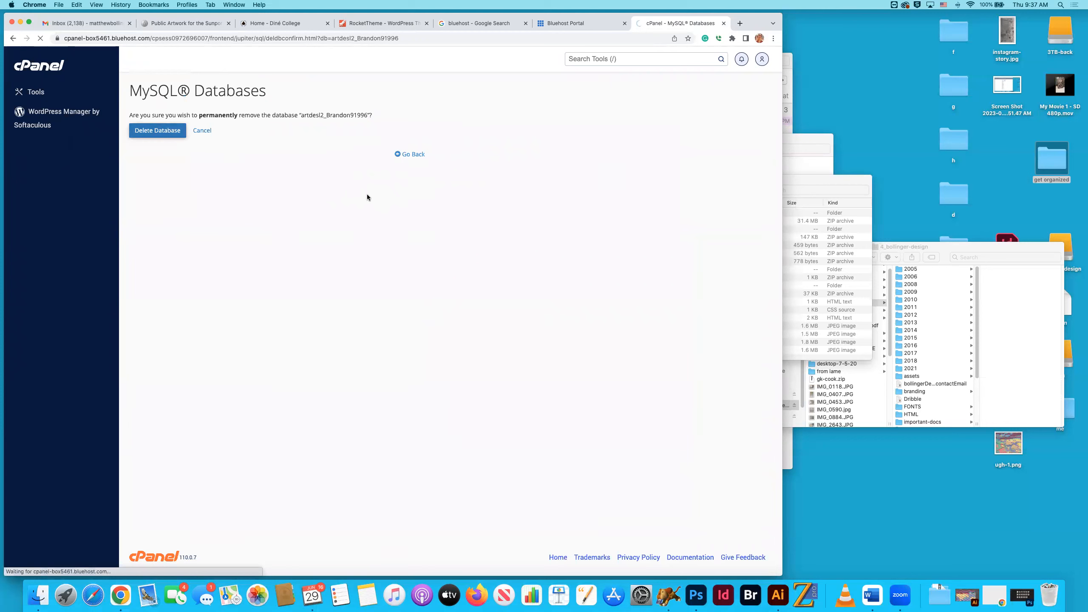
left_click(412, 149)
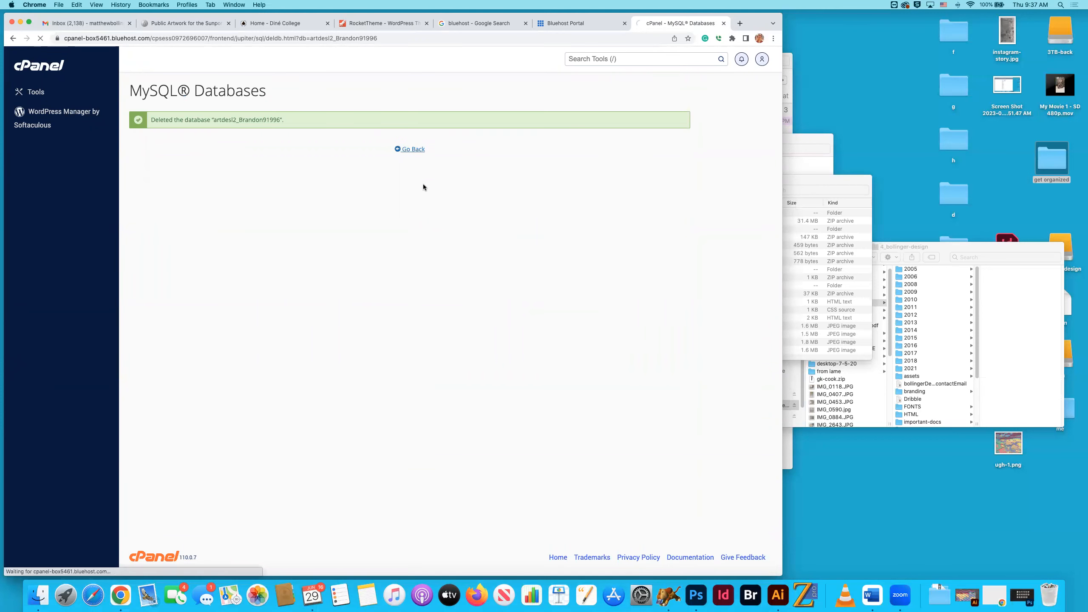
Permanently delete the 11.67 MB database in the second row and return to the database list.
scroll(472, 267, "down", 1)
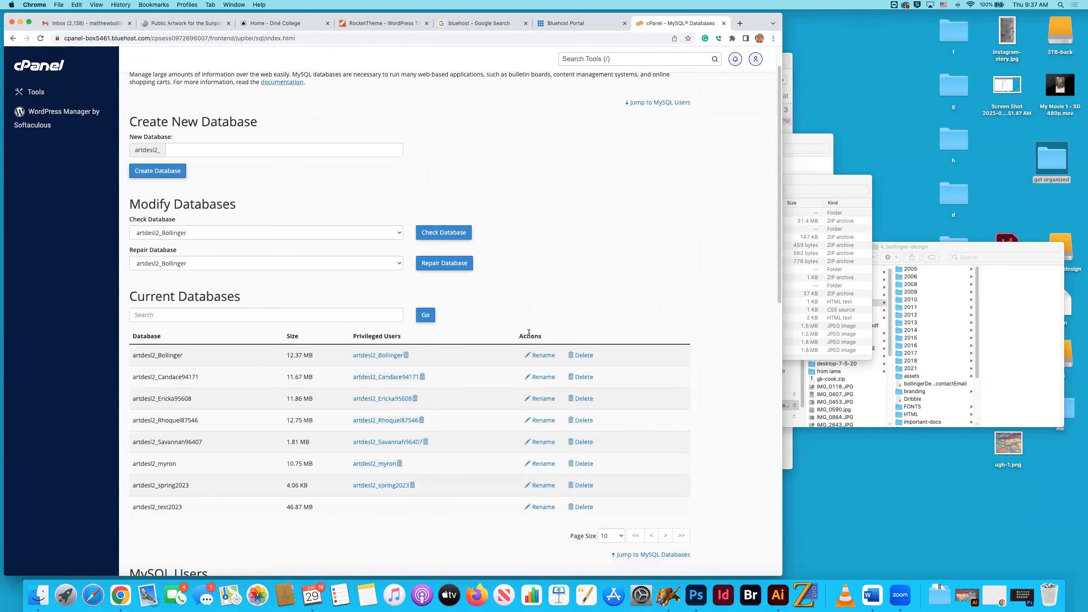
left_click(583, 378)
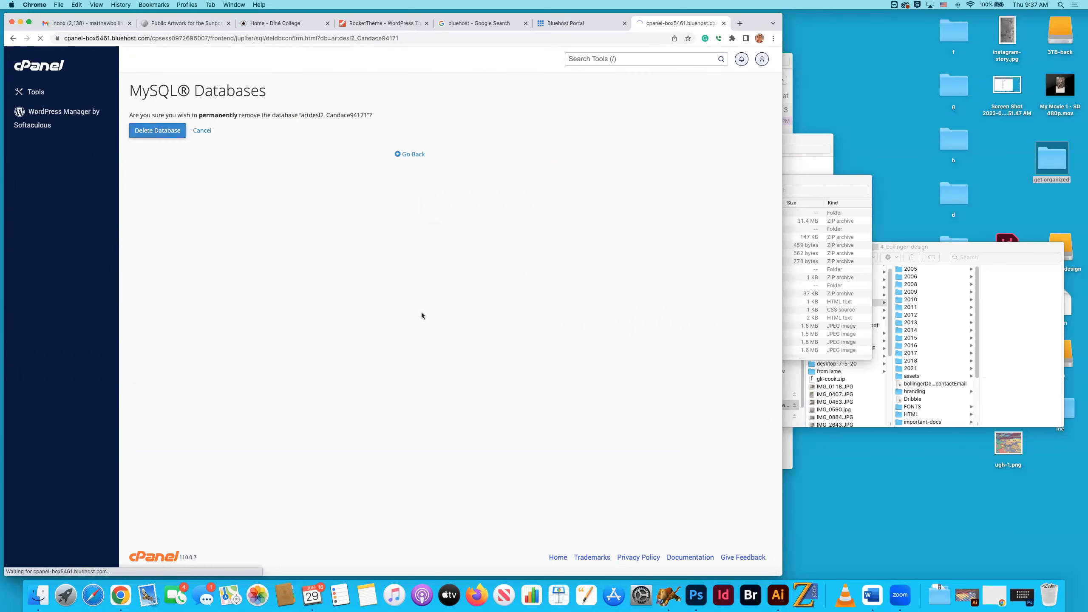
left_click(407, 154)
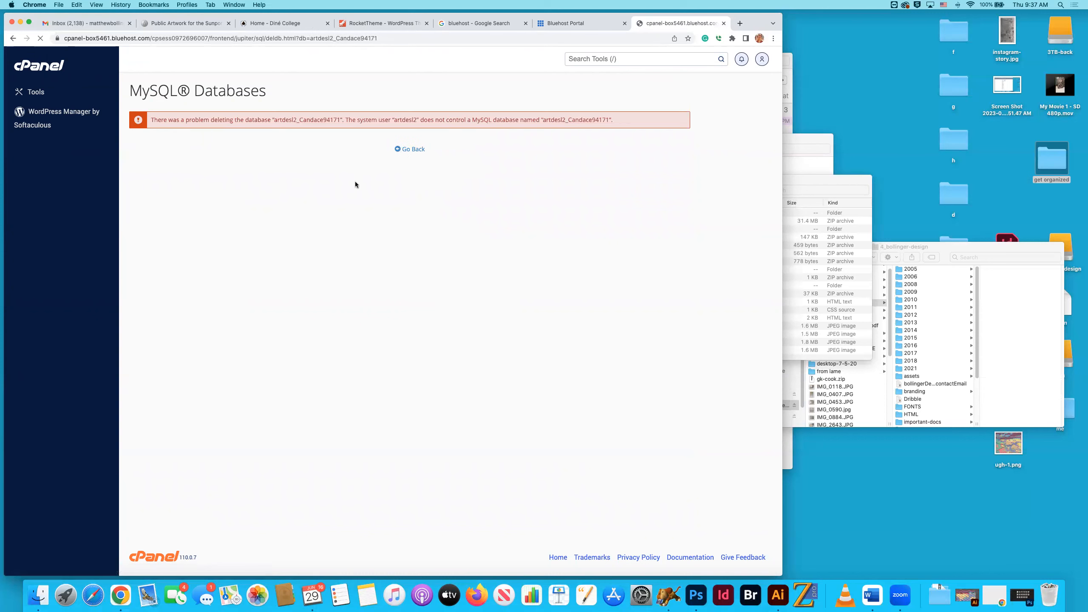
left_click(407, 151)
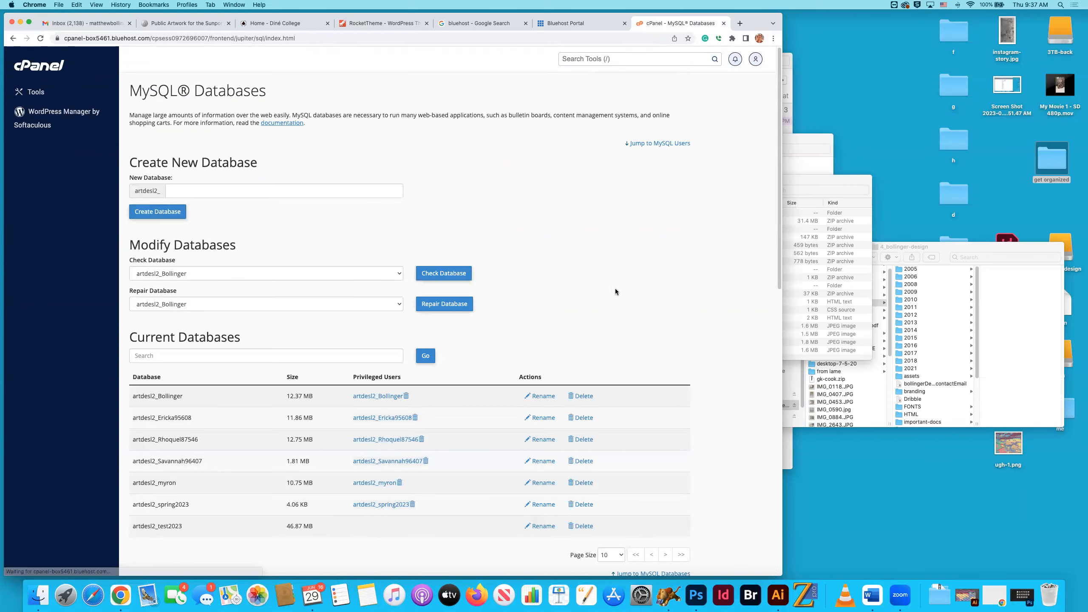
Permanently delete the 11.86 MB database in the second row and return to the database list.
scroll(616, 288, "down", 1)
left_click(583, 375)
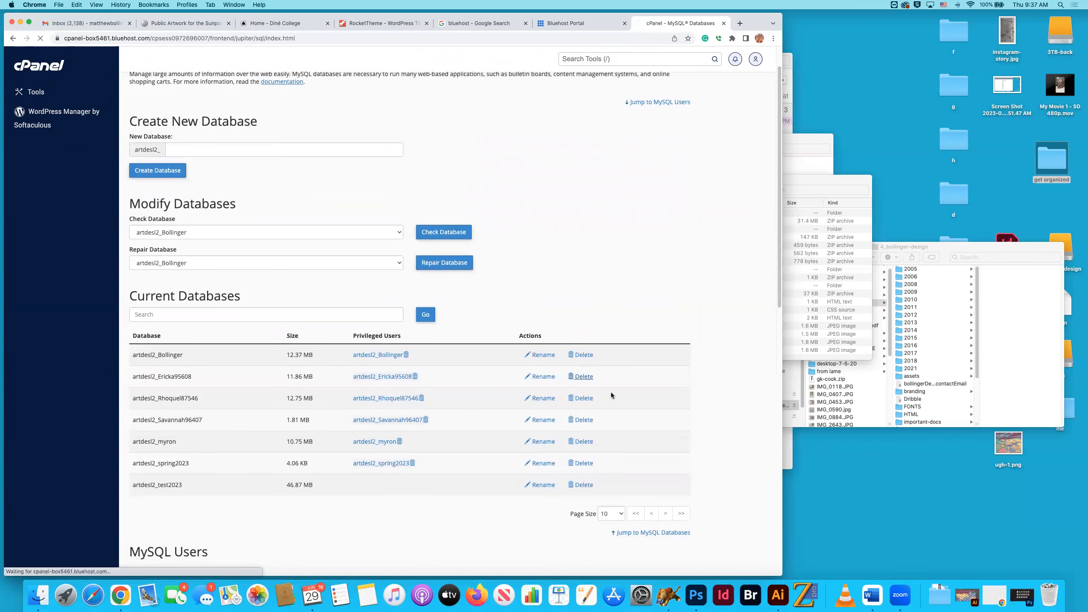
left_click(167, 131)
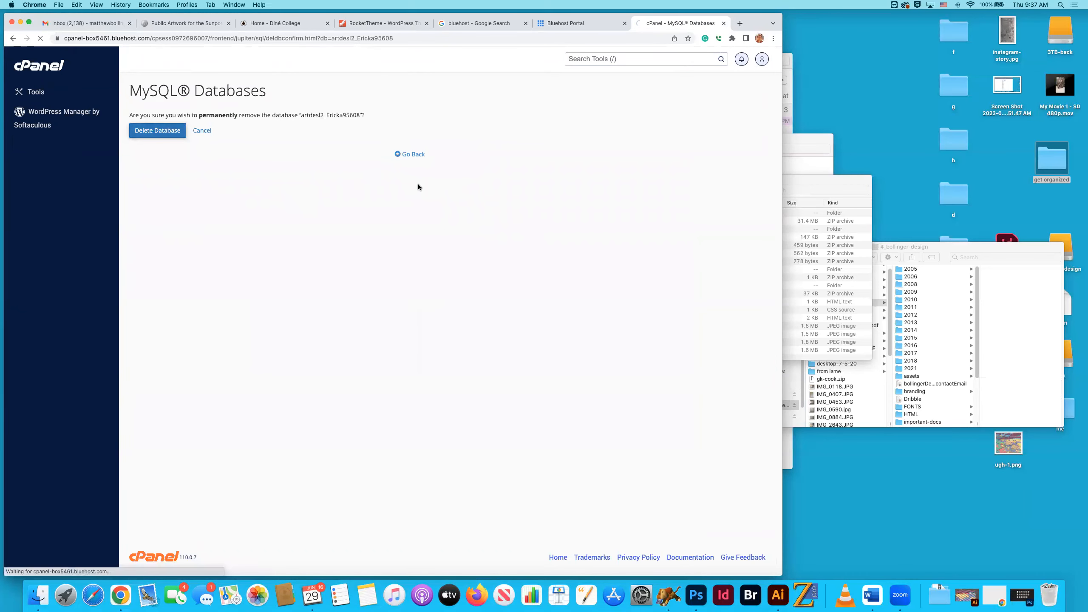
left_click(409, 150)
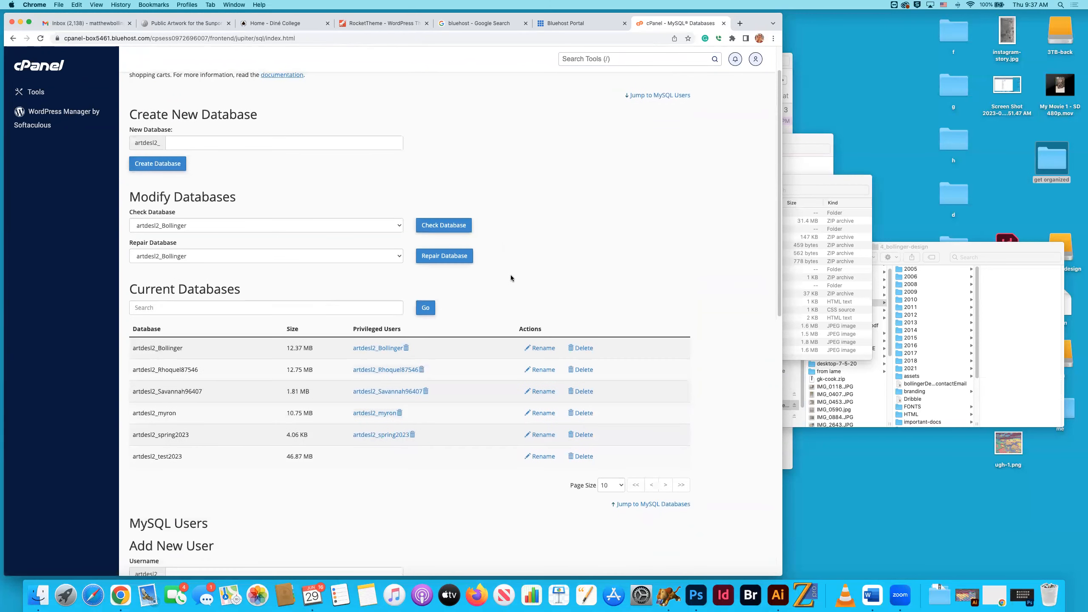
Permanently delete the 12.75 MB and 1.81 MB databases one after the other, returning to the database list after each.
left_click(583, 369)
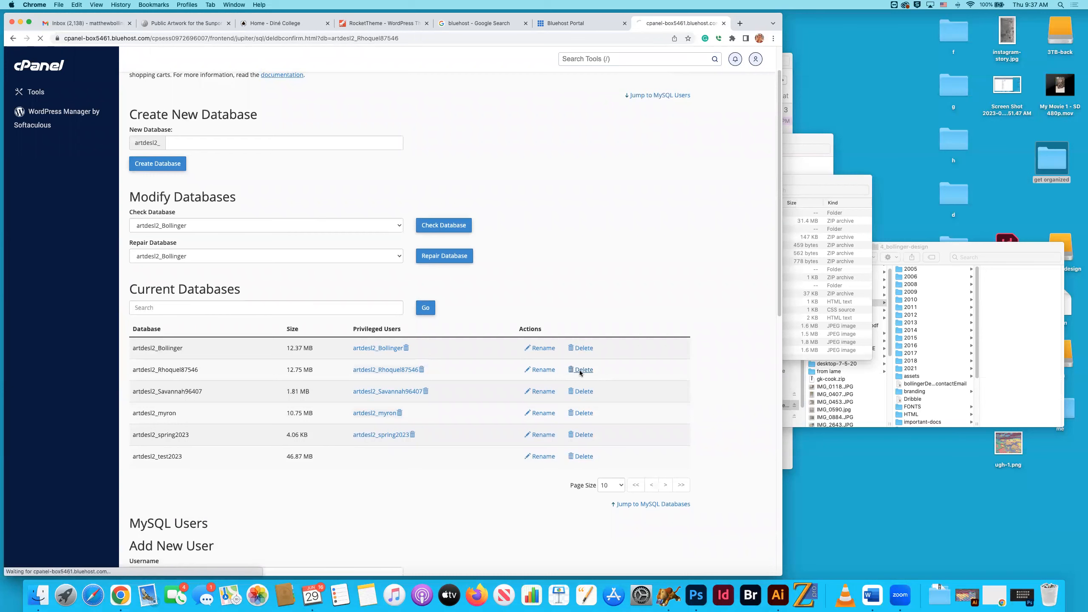
left_click(157, 130)
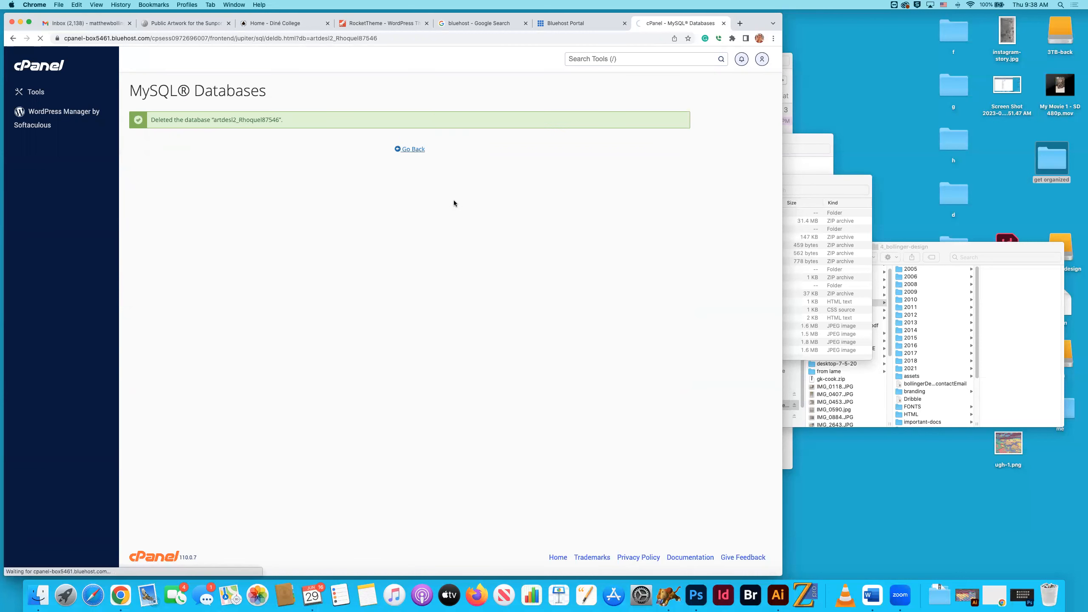
scroll(546, 233, "down", 1)
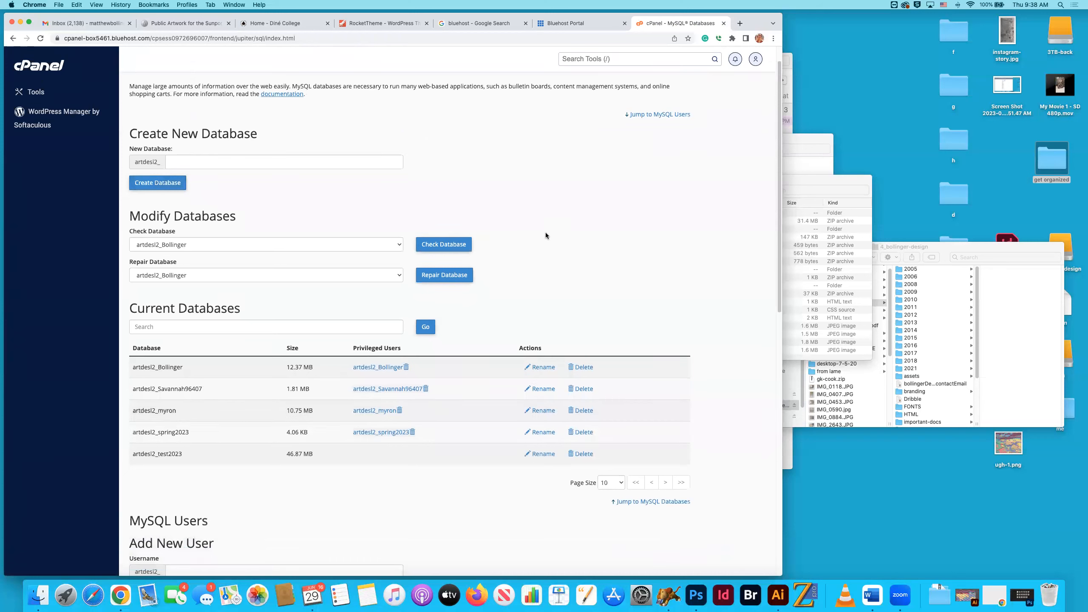
left_click(583, 390)
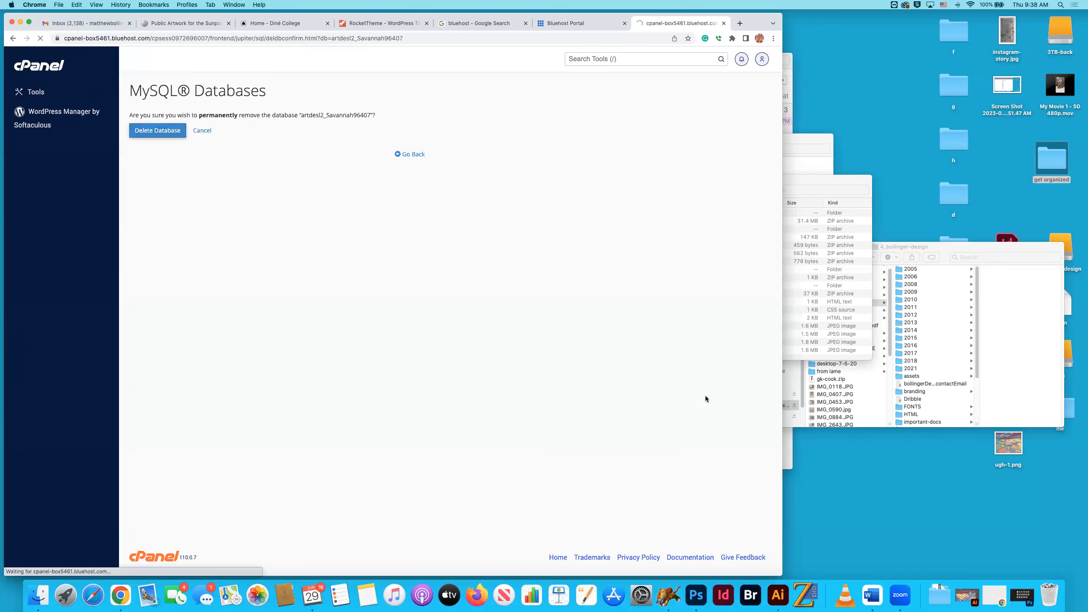
left_click(157, 130)
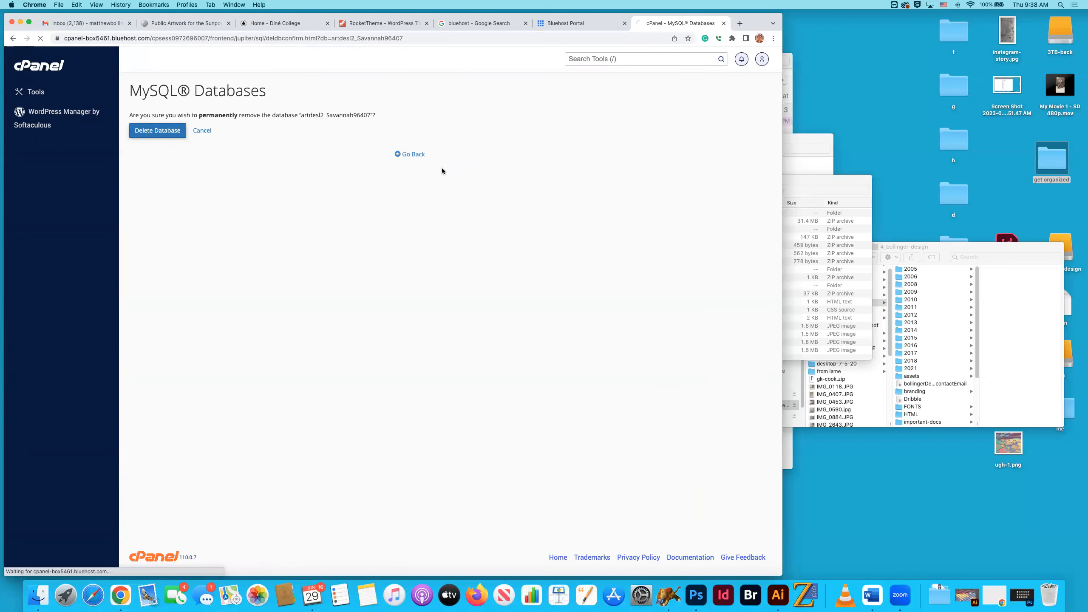
left_click(411, 149)
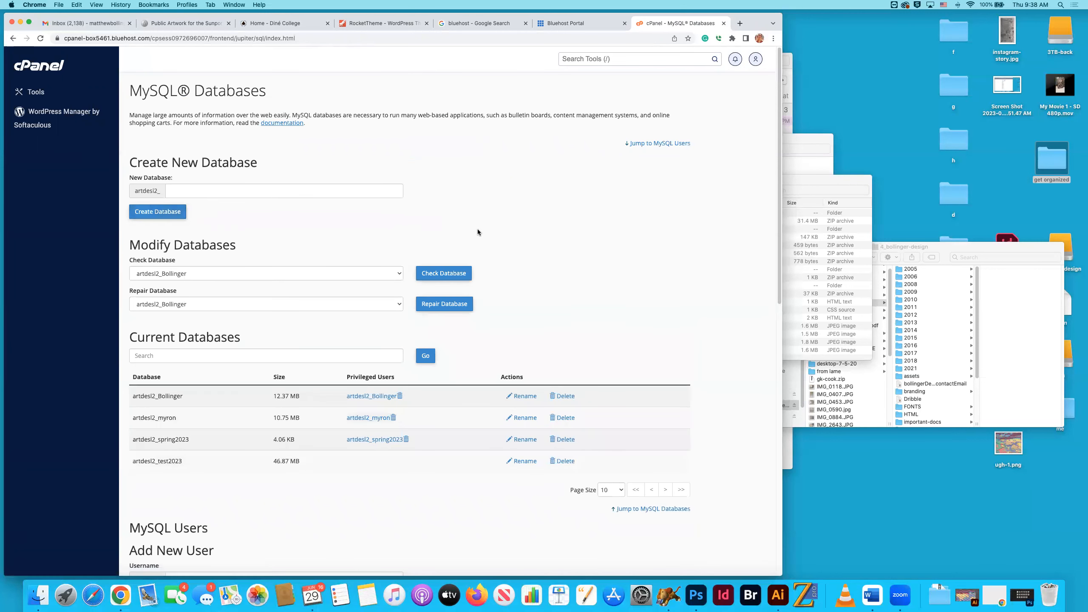
Permanently delete the 10.75 MB database and the test2023 database, returning to the database list after each.
scroll(598, 307, "down", 1)
left_click(566, 400)
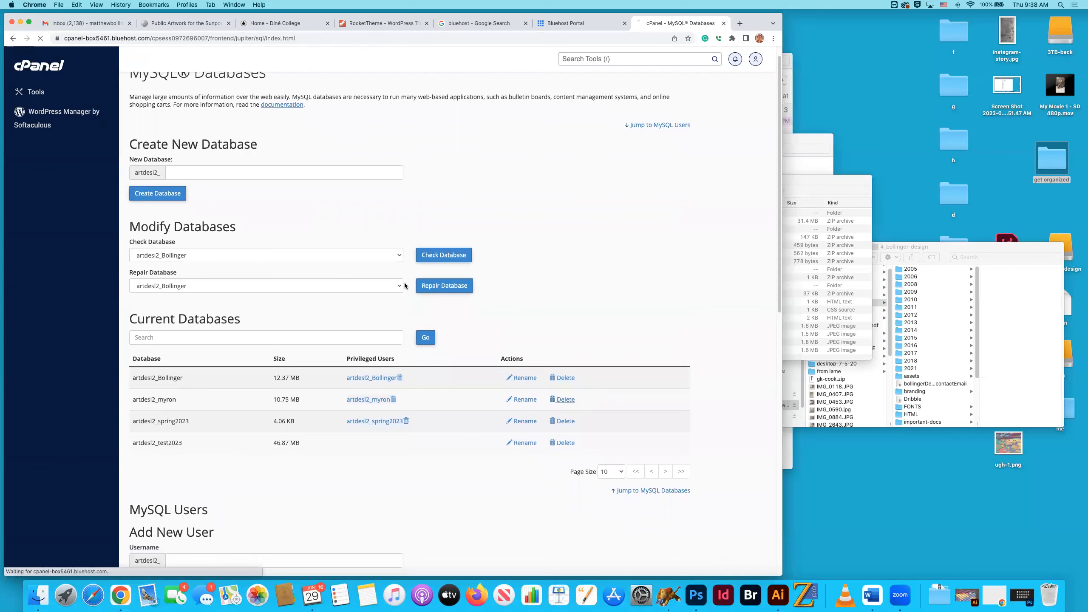
left_click(183, 137)
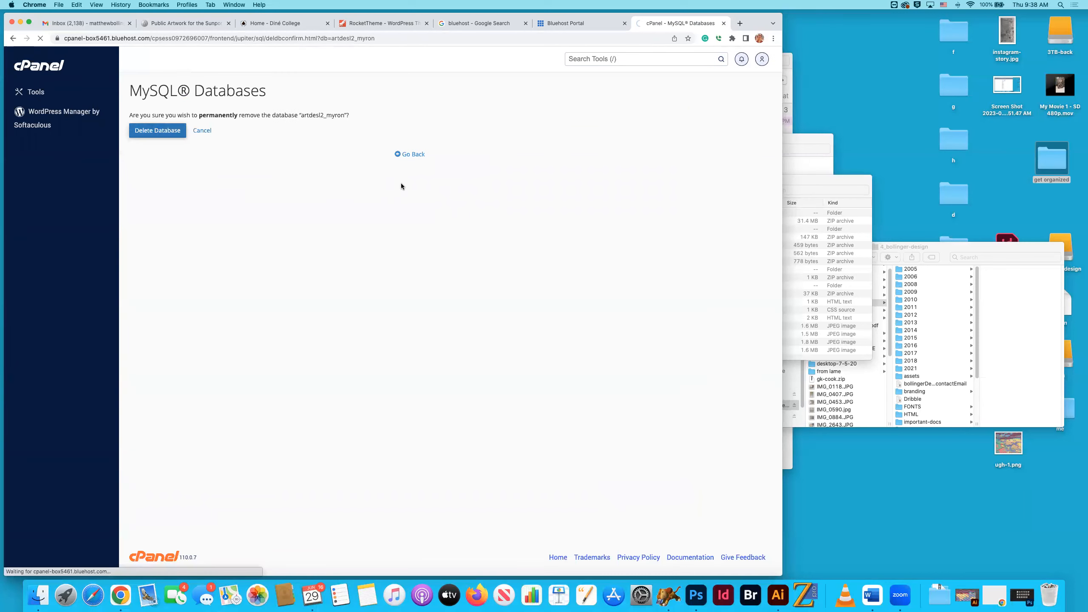
left_click(406, 150)
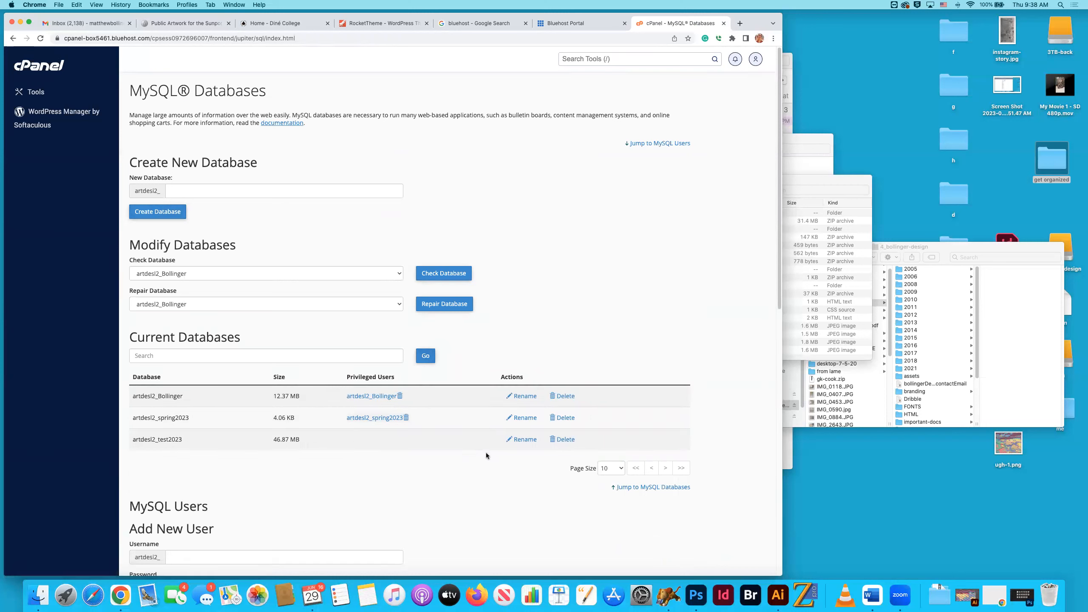
left_click(563, 442)
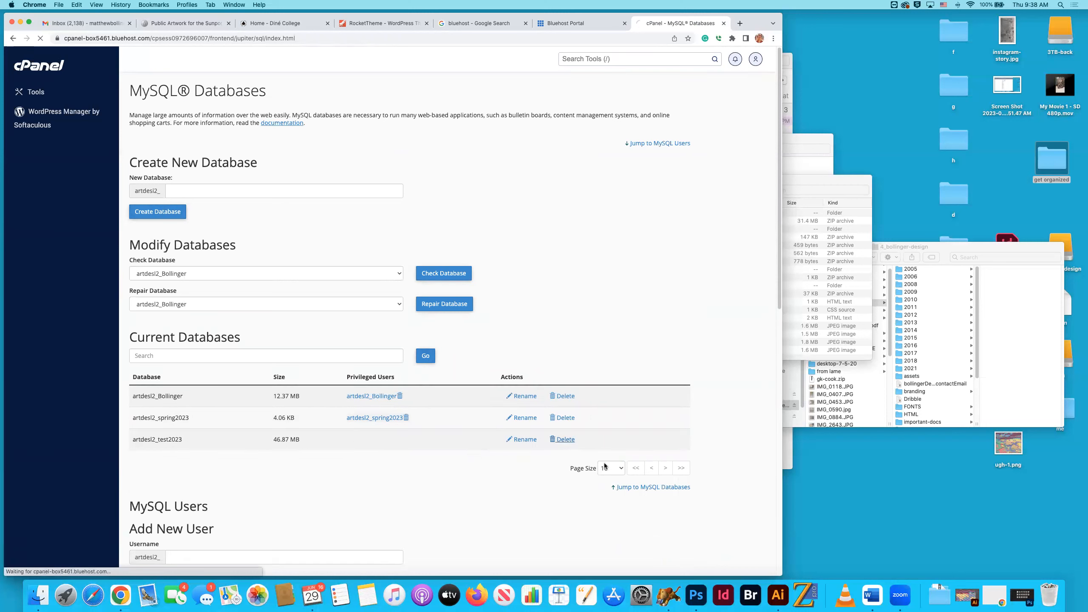
left_click(138, 134)
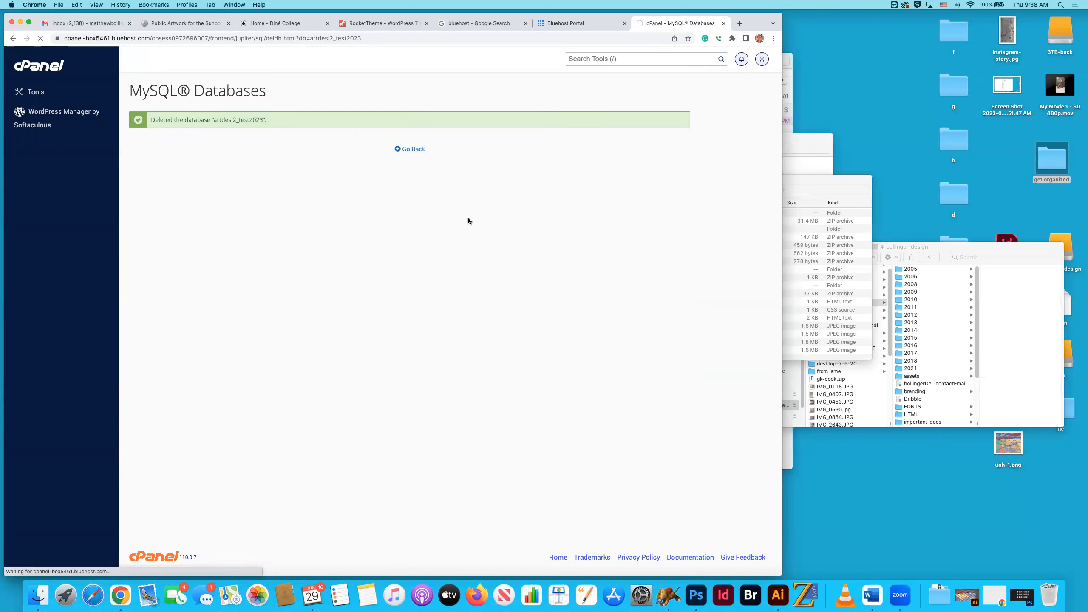
Enter dine1968 as the name for a new MySQL database.
scroll(564, 276, "down", 2)
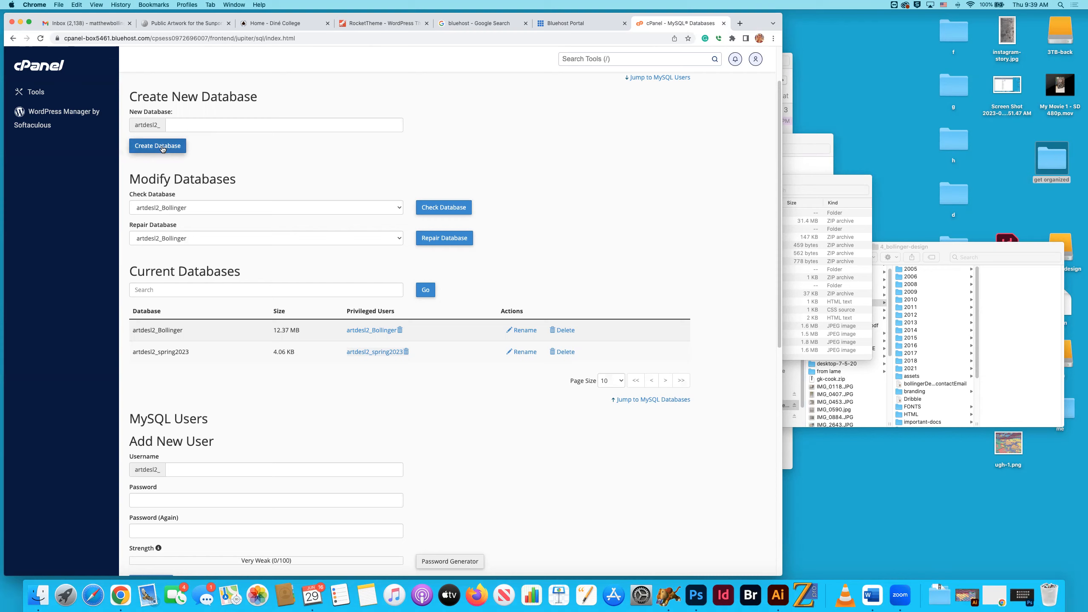
scroll(243, 146, "up", 3)
scroll(225, 184, "down", 1)
scroll(225, 187, "up", 1)
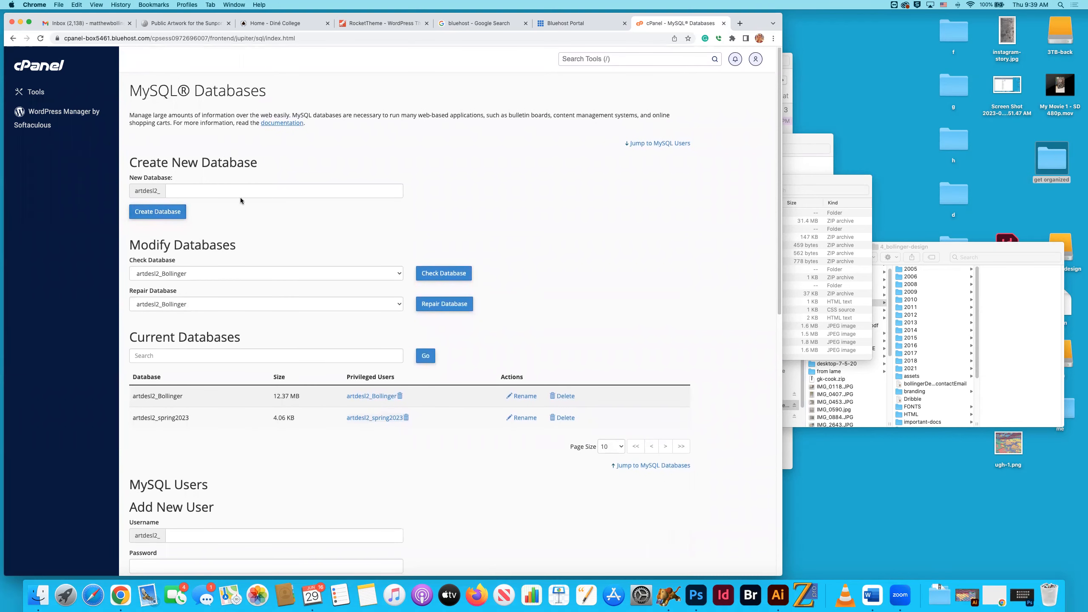
left_click(158, 214)
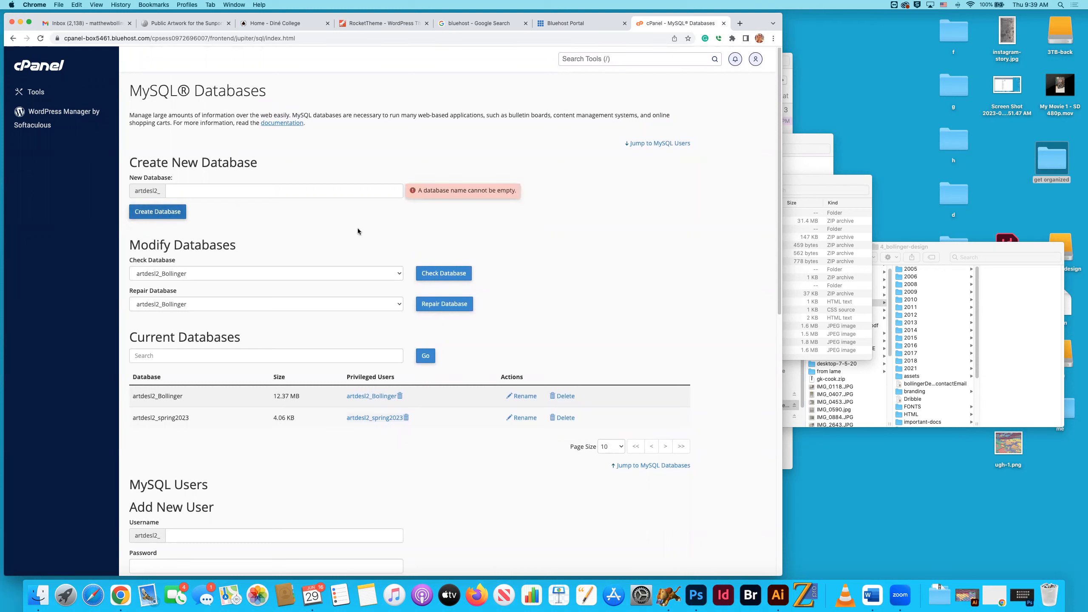
left_click(230, 191)
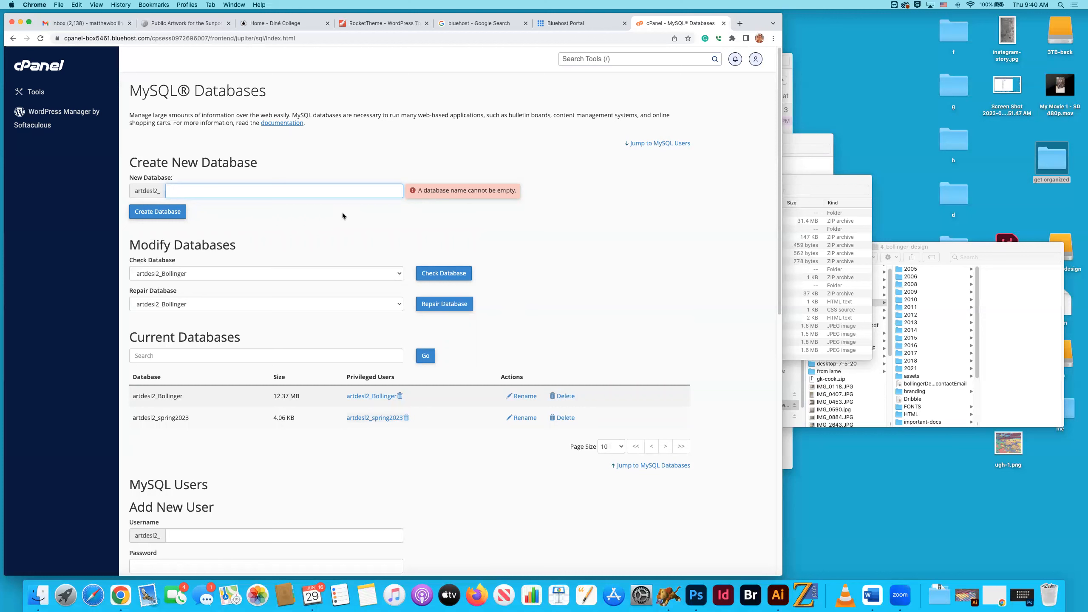
type("d")
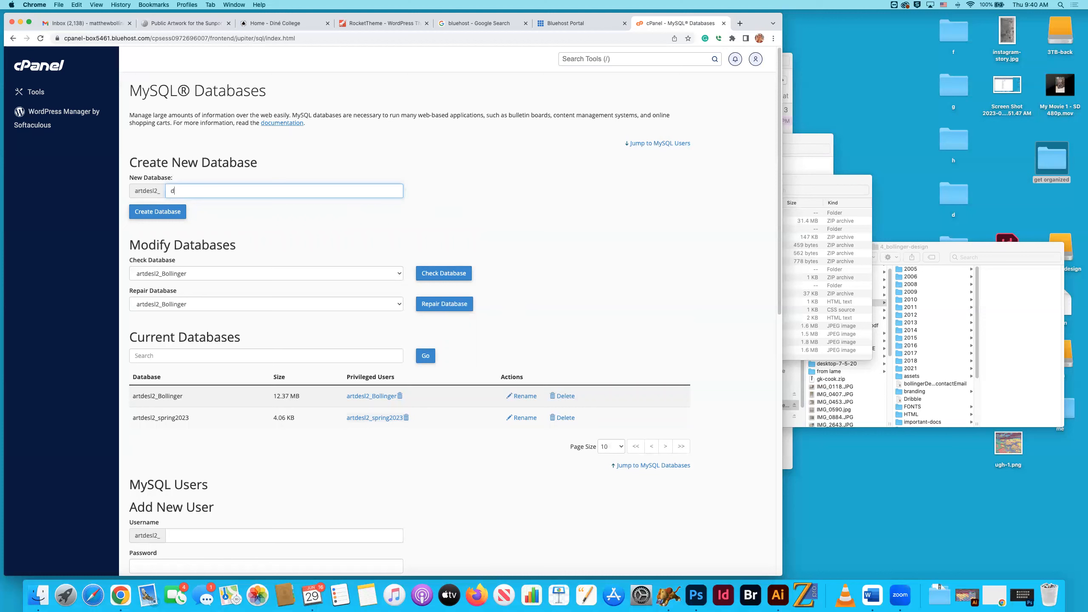
type("ine1968")
Copy the new database name, then switch to TextEdit with a new blank document placed beside the browser.
left_click_drag(209, 192, 170, 191)
key("super+c")
key("super+Tab")
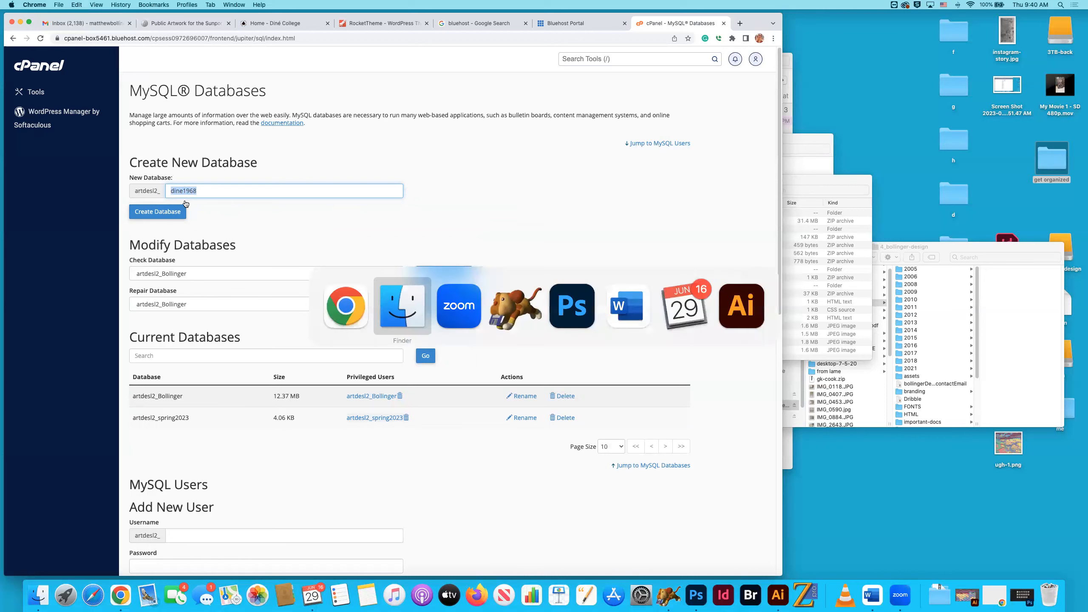
key("super+shift+Tab")
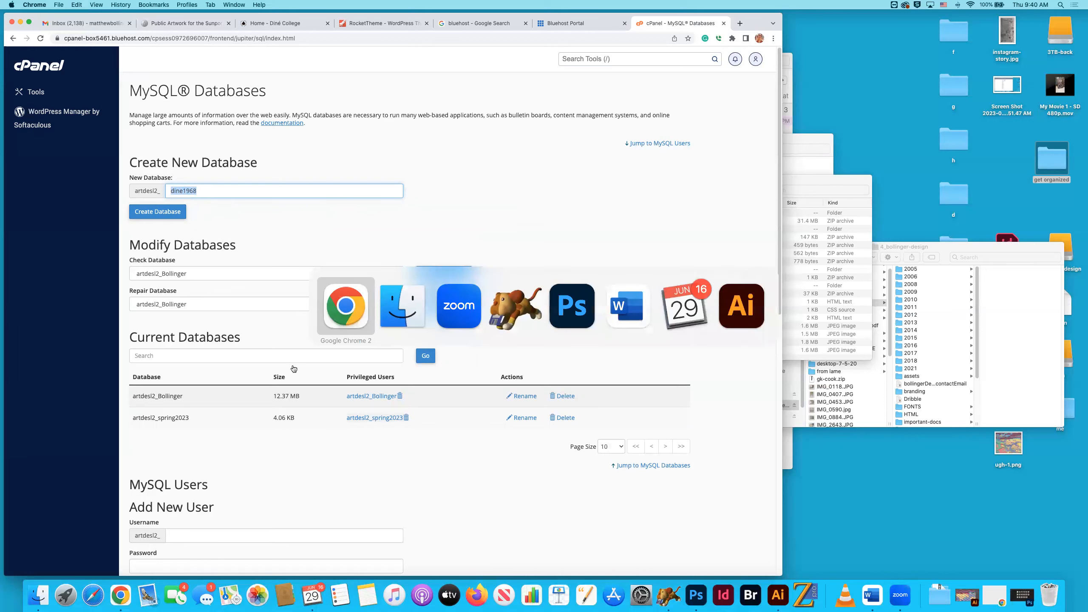
left_click(66, 594)
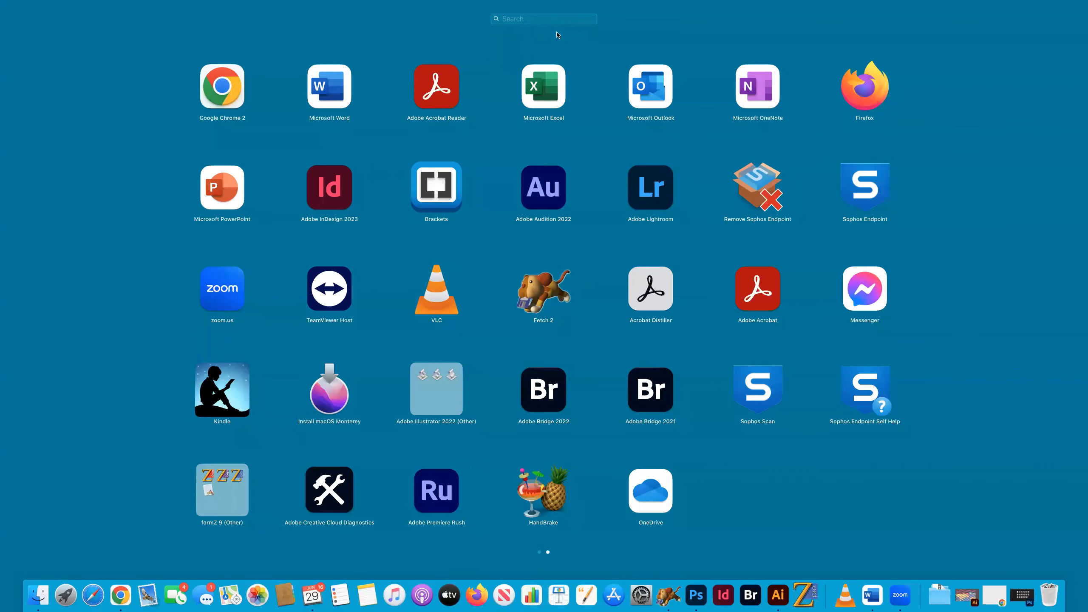
type("text")
left_click(551, 86)
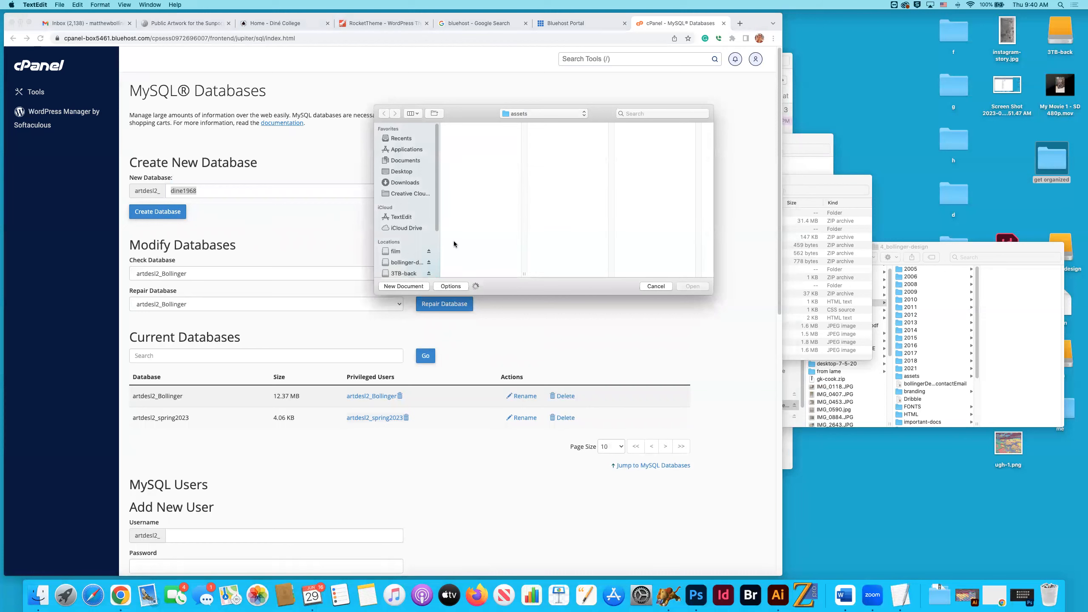
left_click(411, 287)
left_click_drag(195, 42, 748, 205)
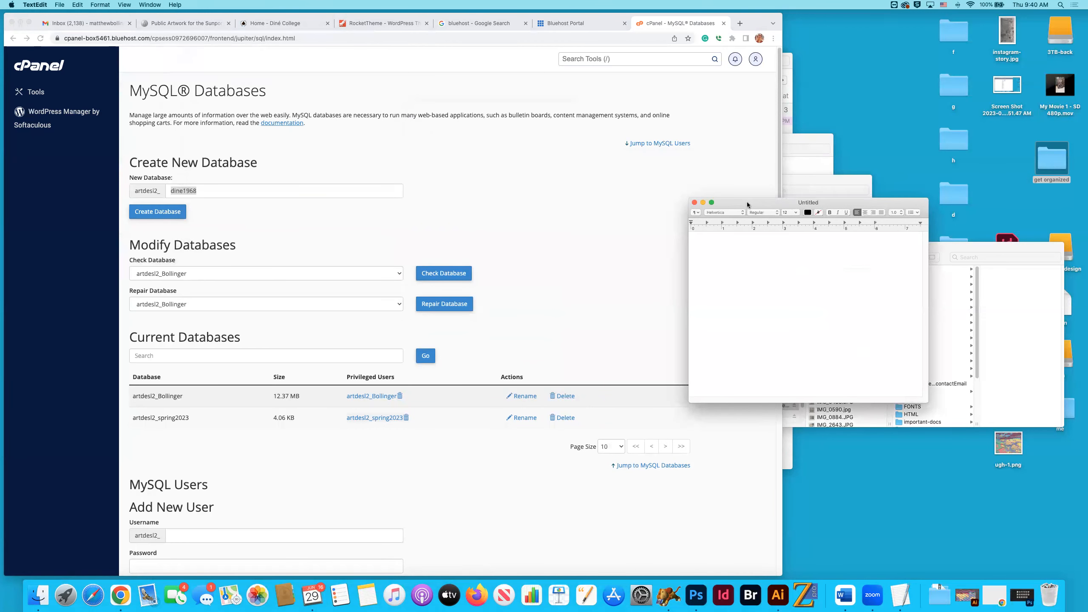
Record the copied name dine1968 in the document under the heading "Database Name".
key("super+v")
type("Database Name")
key("Return")
Switch to cPanel, create the dine1968 database and return to the database list.
left_click(160, 215)
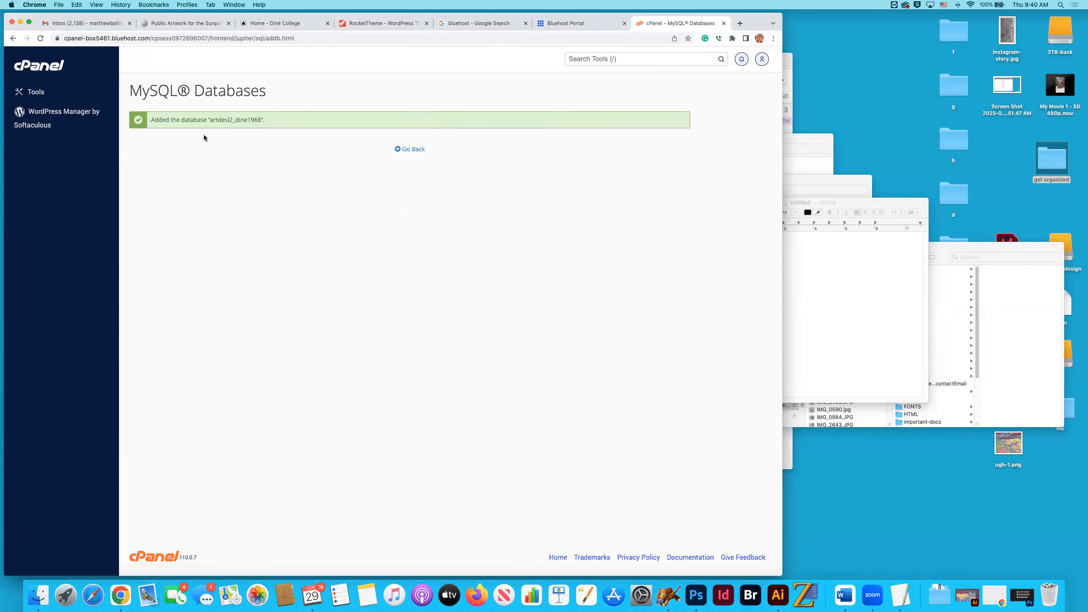
left_click(413, 150)
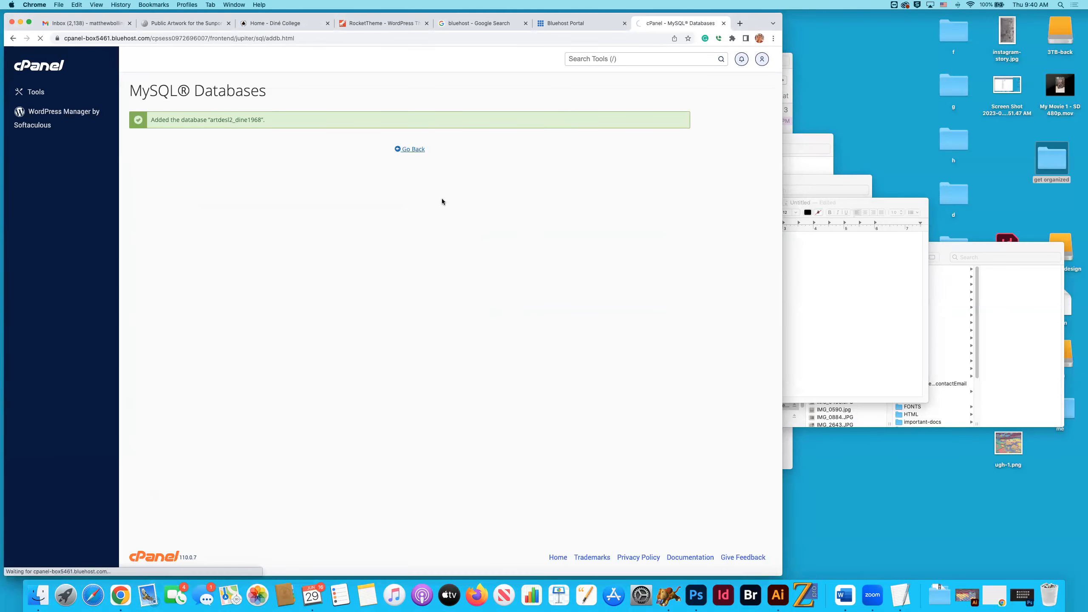
scroll(442, 206, "down", 1)
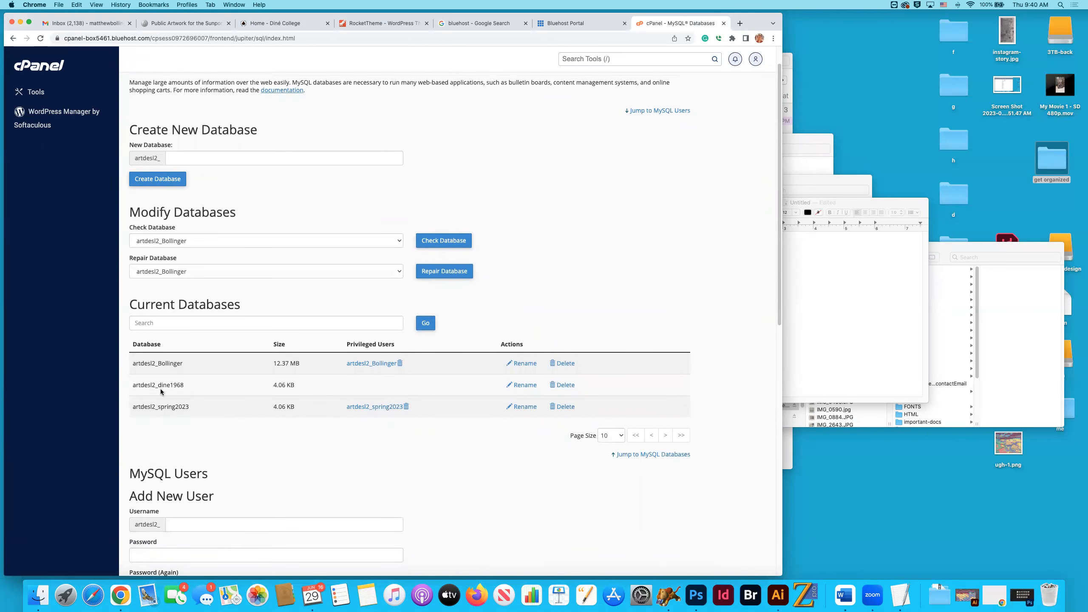
scroll(166, 392, "up", 1)
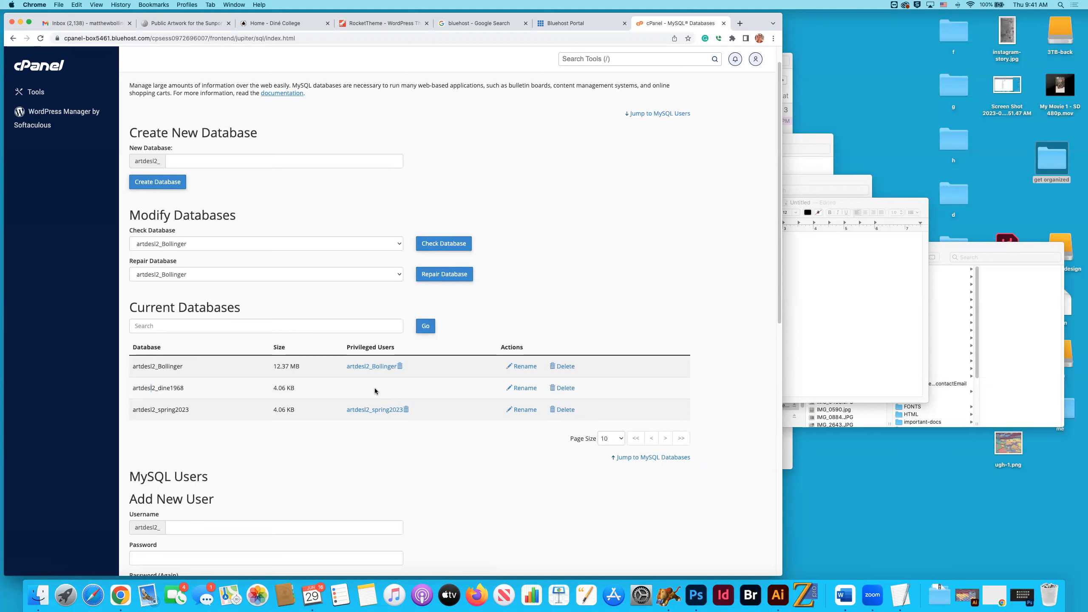
scroll(374, 391, "down", 3)
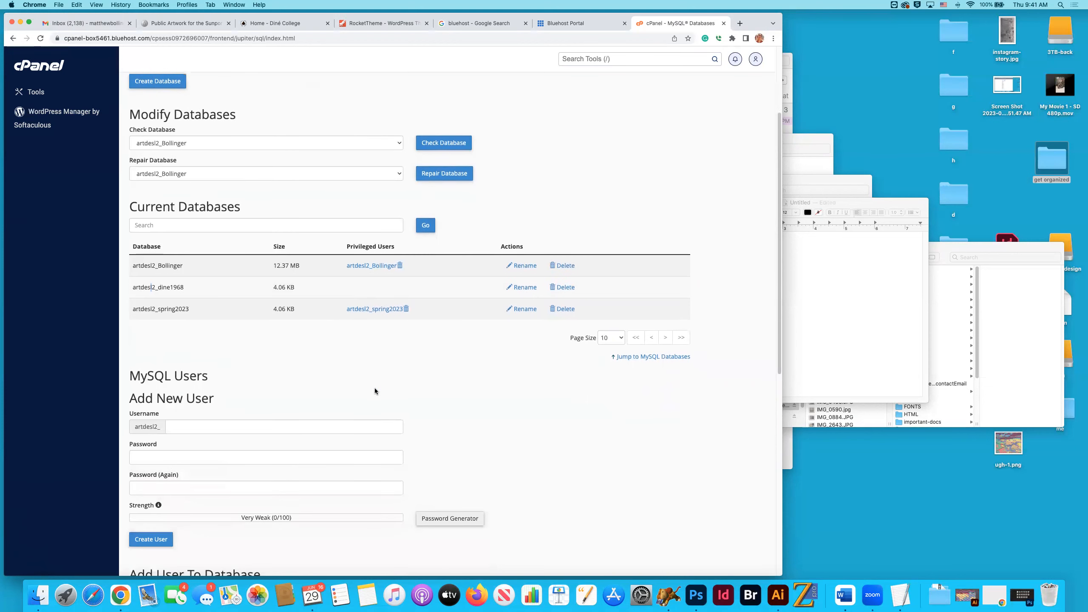
left_click(895, 295)
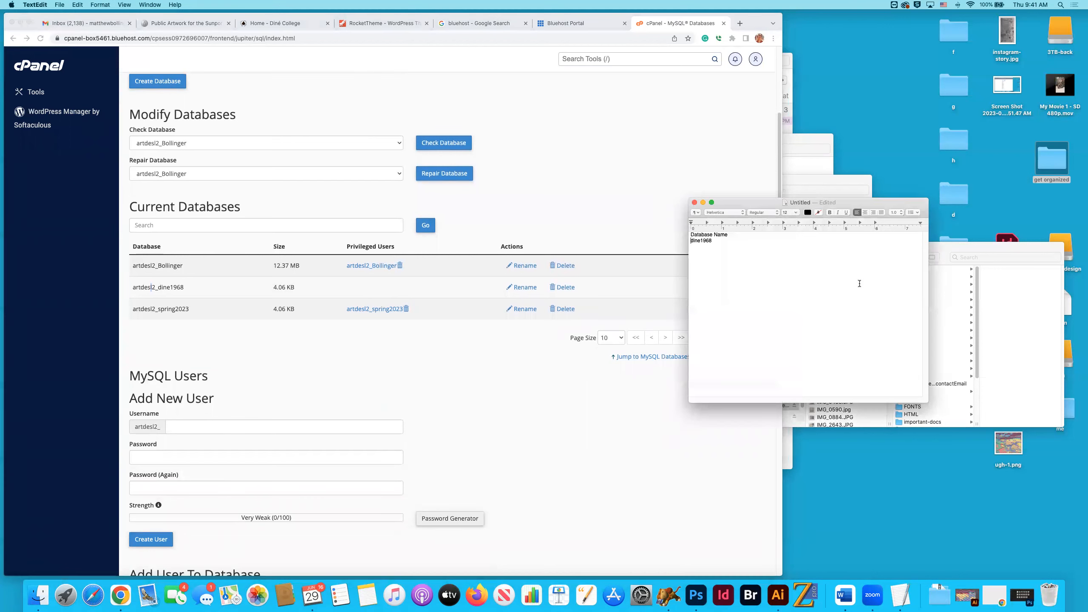
double_click(715, 241)
key("super+c")
left_click(194, 426)
key("super+v")
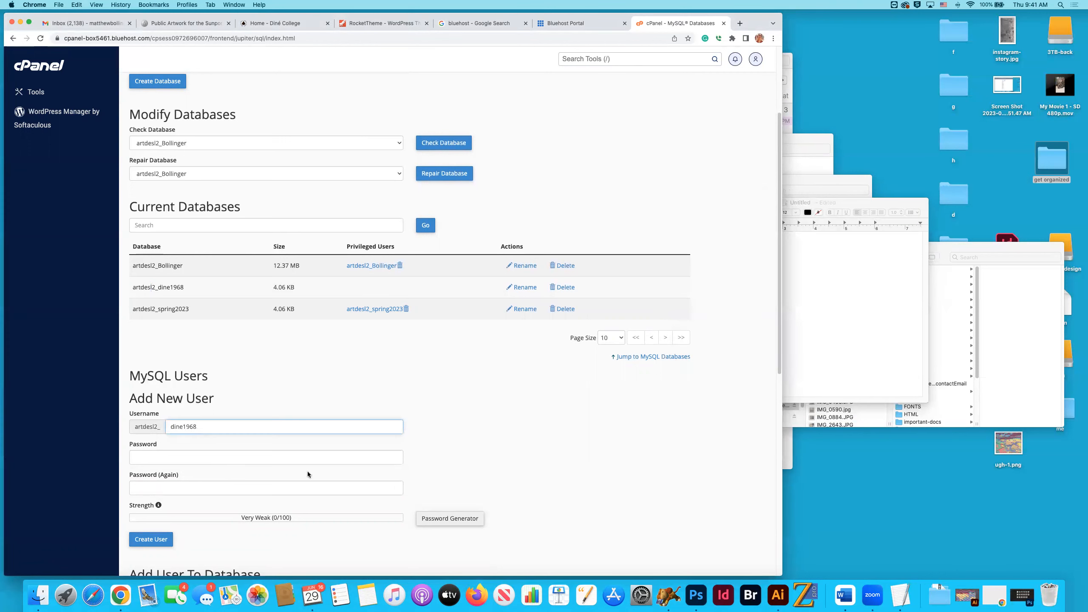
Enter and repeat the password for the new MySQL user.
left_click(191, 458)
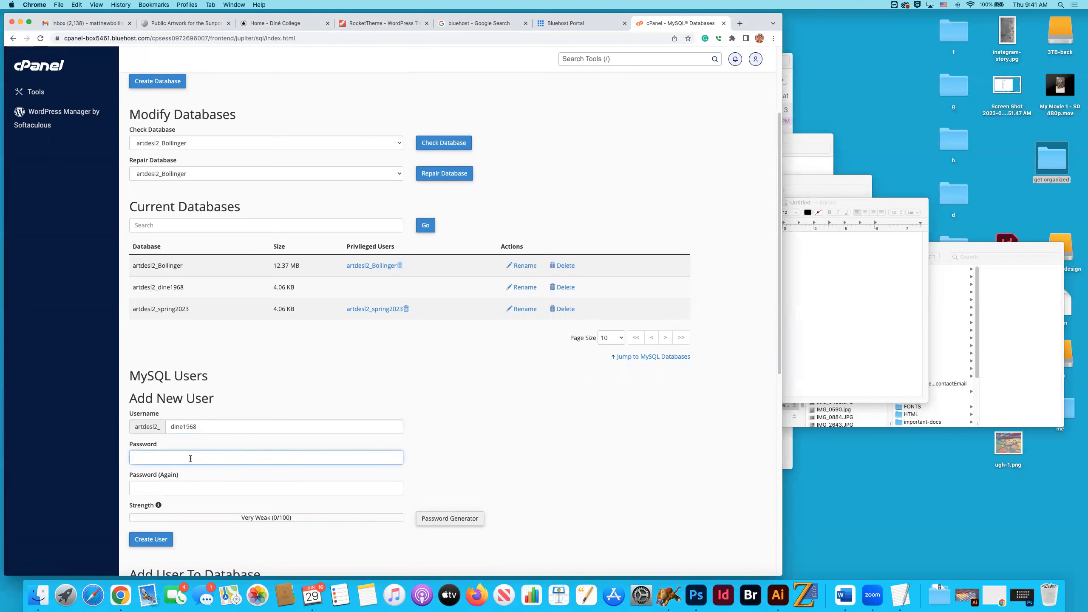
type("*******")
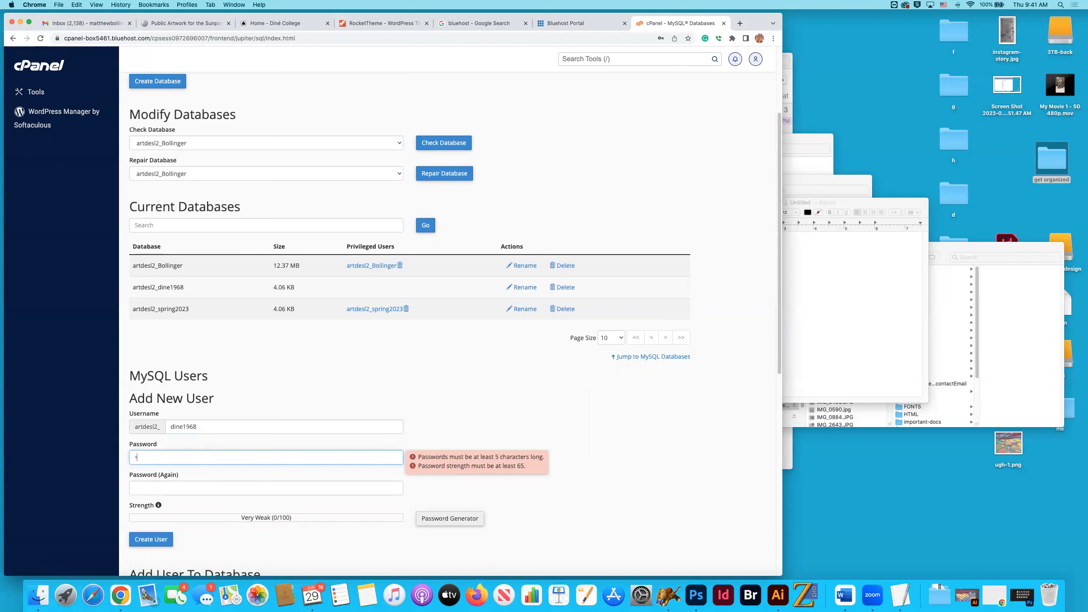
type("***")
key("Tab")
type("*********")
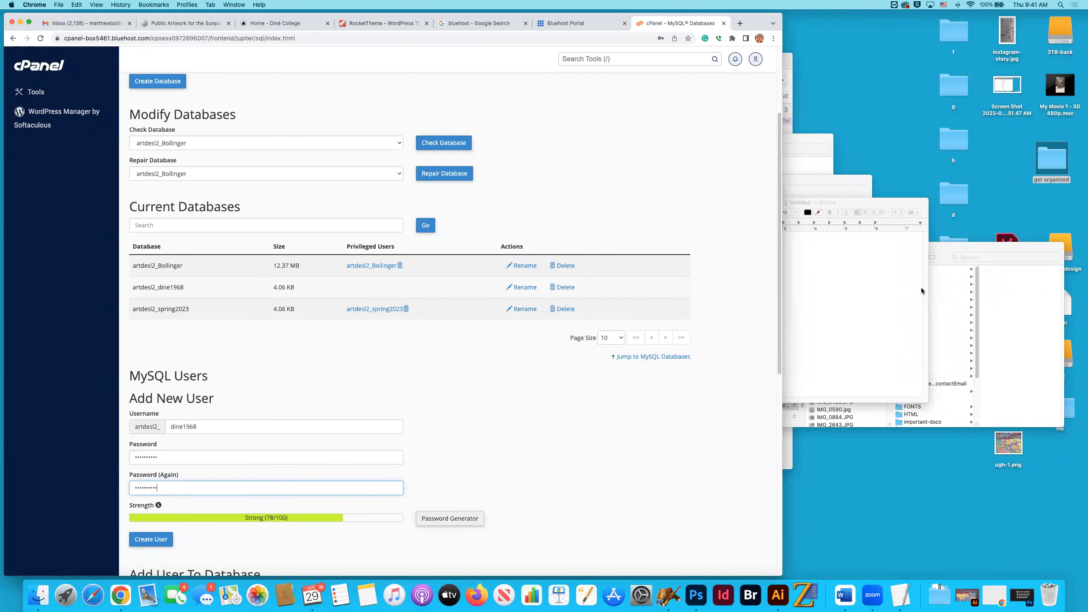
Duplicate the database name entry in the TextEdit notes and relabel the copy's heading "Database User", keeping dine1968 beneath it.
left_click(865, 279)
left_click(714, 241)
left_click_drag(714, 240, 682, 234)
key("super+c")
left_click(735, 245)
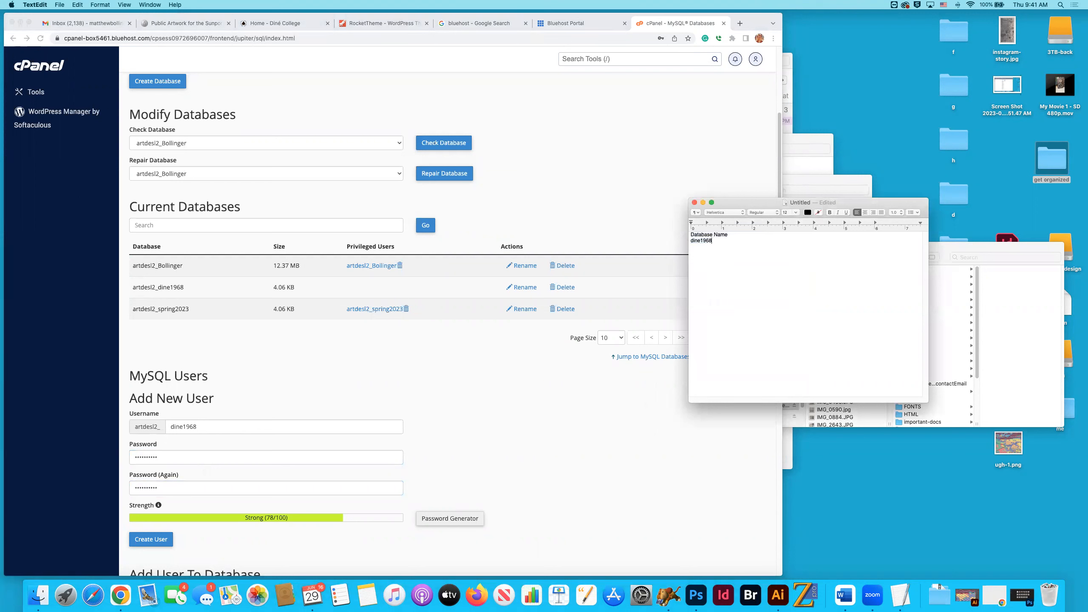
key("Return")
key("super+v")
left_click_drag(735, 245, 714, 245)
type("U")
Switch to cPanel, create the MySQL user dine1968 and return to the databases page.
left_click(317, 364)
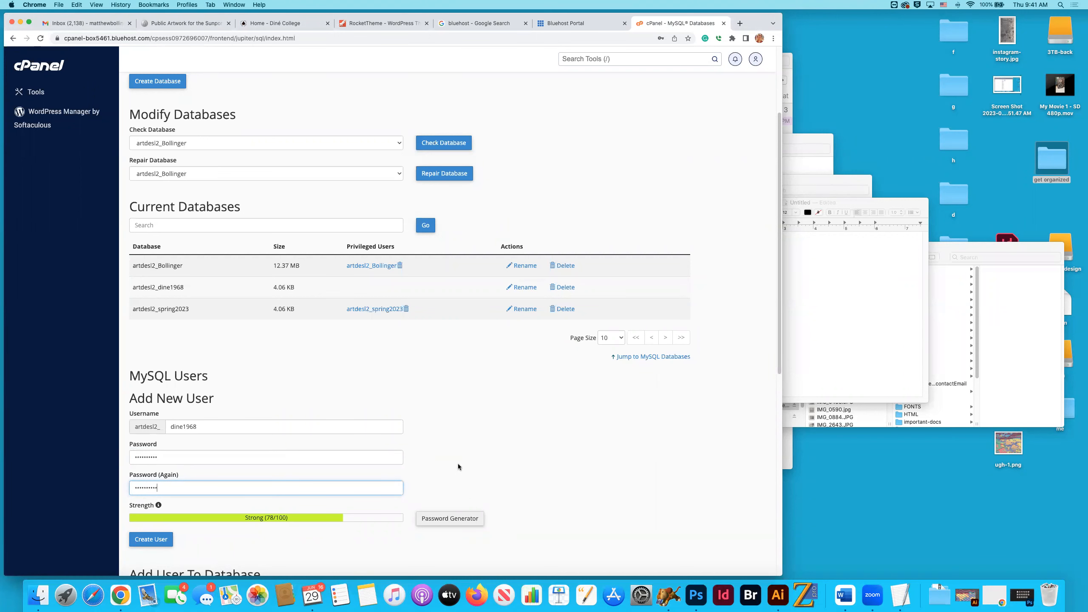
scroll(275, 548, "down", 1)
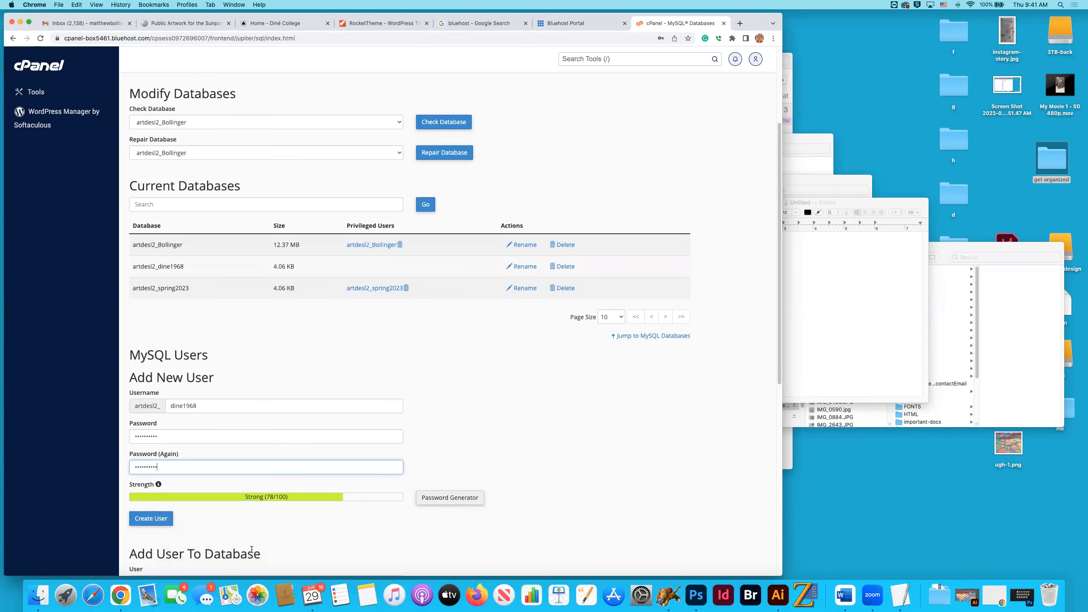
left_click(157, 521)
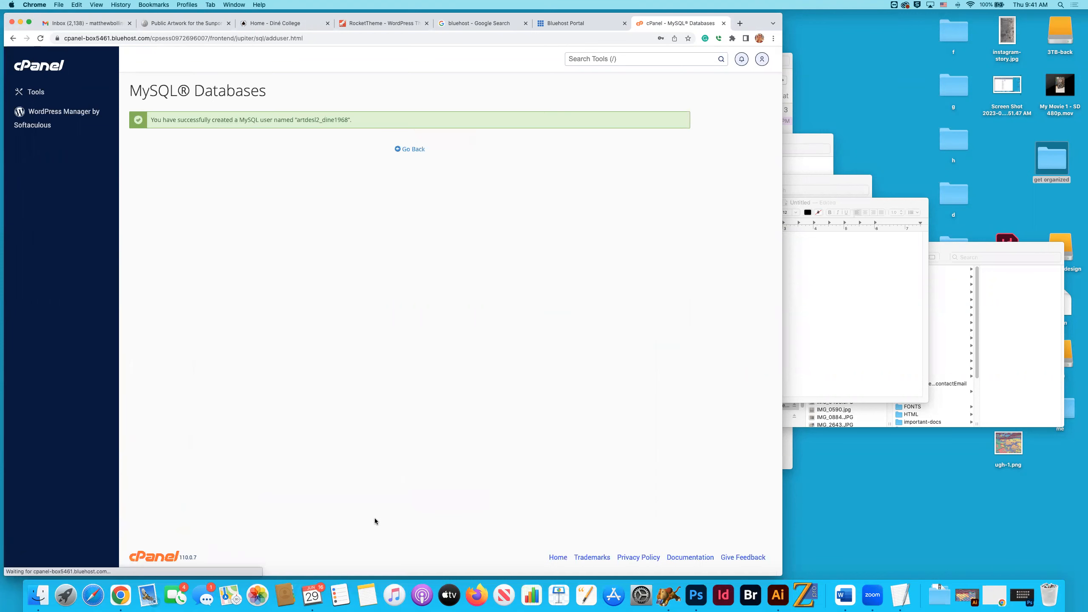
left_click(410, 149)
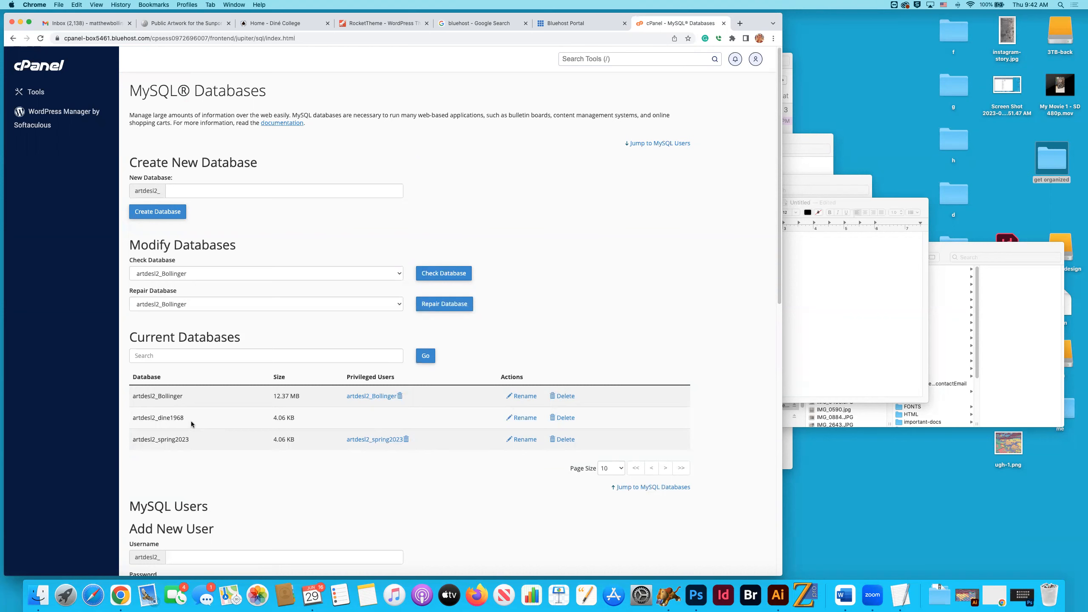
Add the dine1968 user to the dine1968 database.
scroll(190, 420, "down", 6)
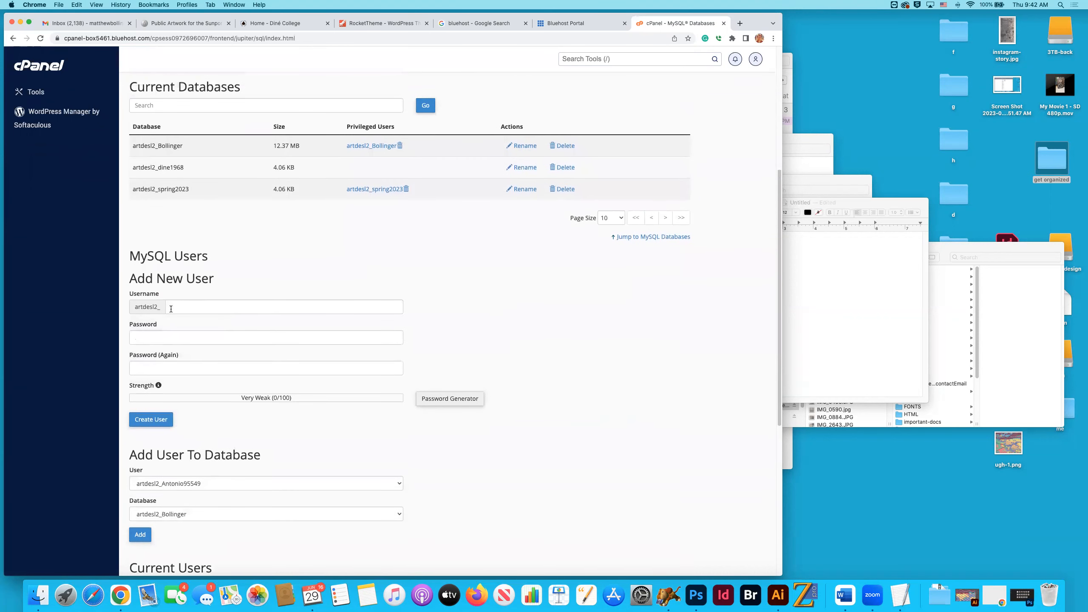
scroll(228, 384, "down", 1)
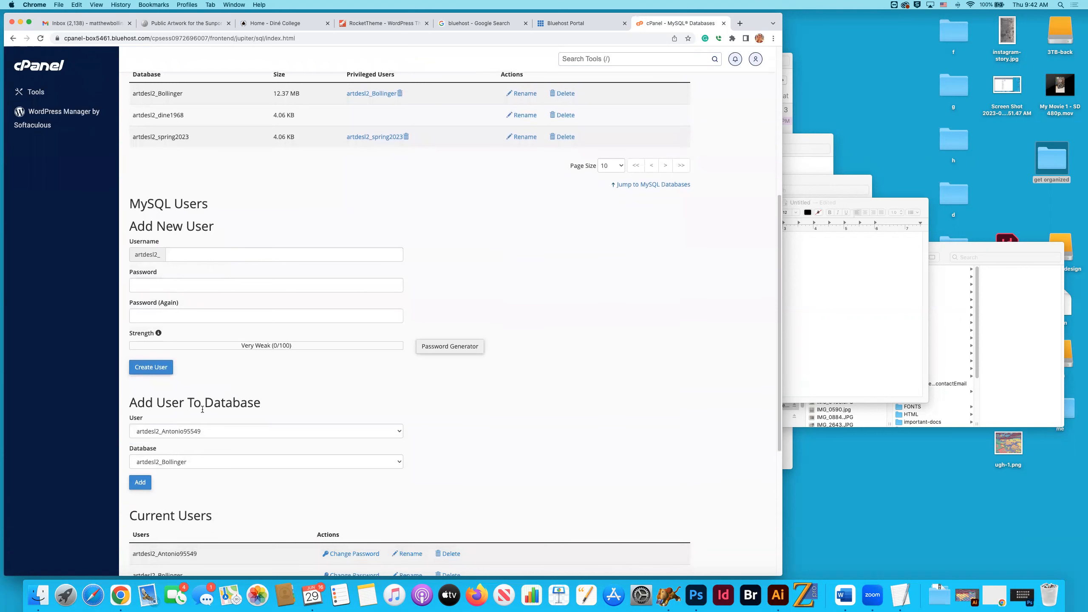
left_click(202, 431)
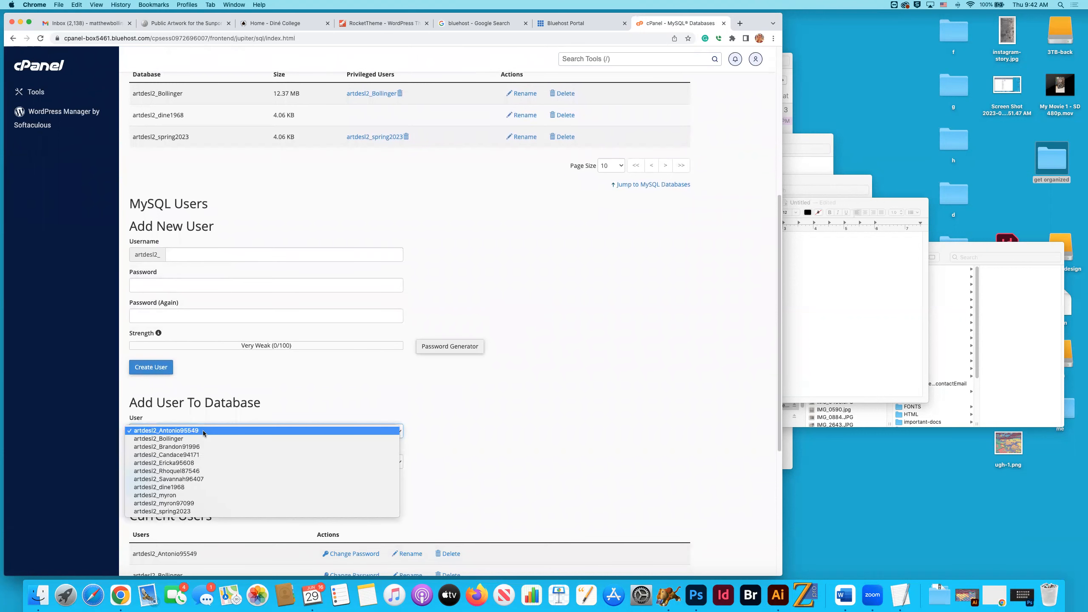
left_click(196, 487)
left_click(183, 462)
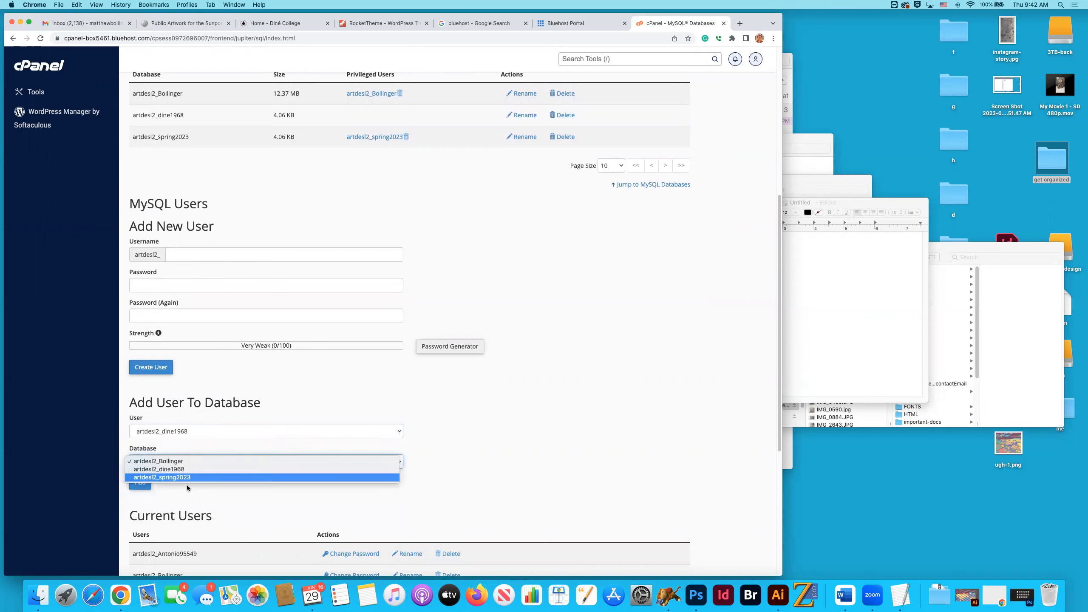
left_click(189, 469)
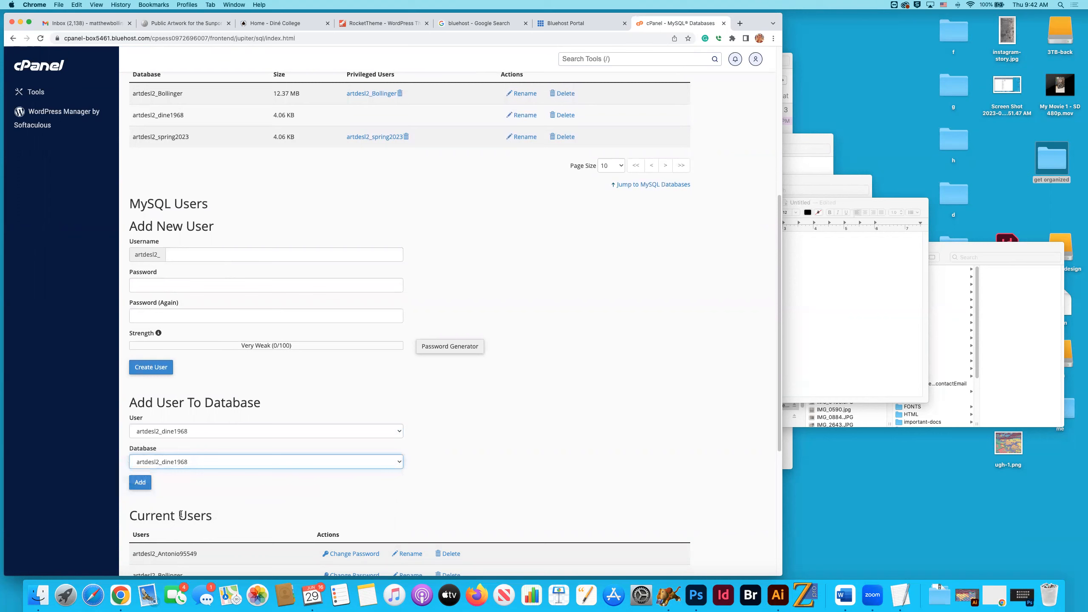
left_click(144, 487)
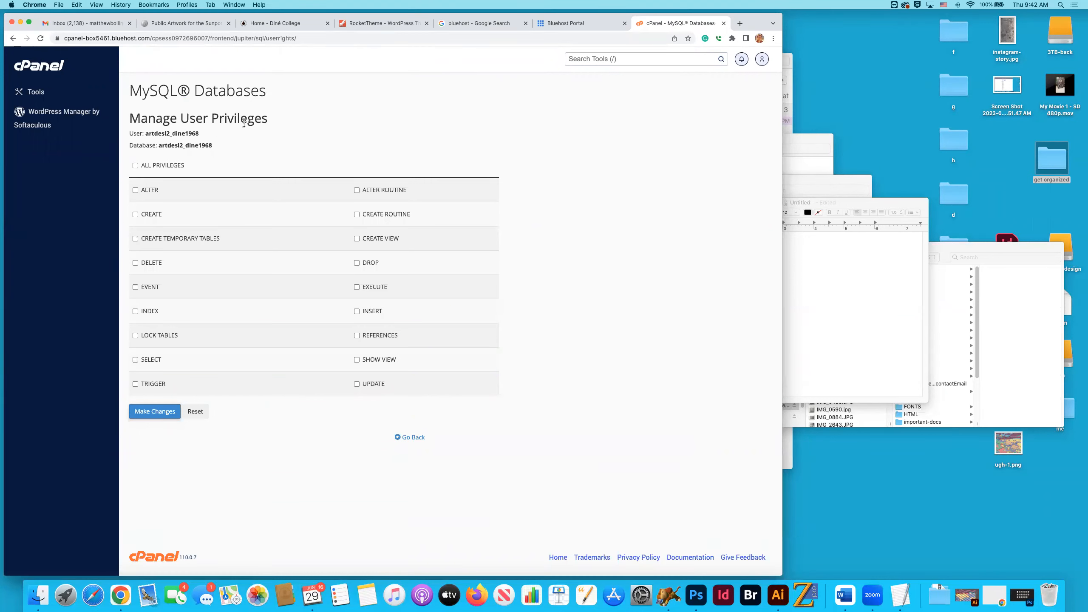
Grant the user all privileges on the dine1968 database and return to the database list.
left_click(135, 165)
left_click(163, 418)
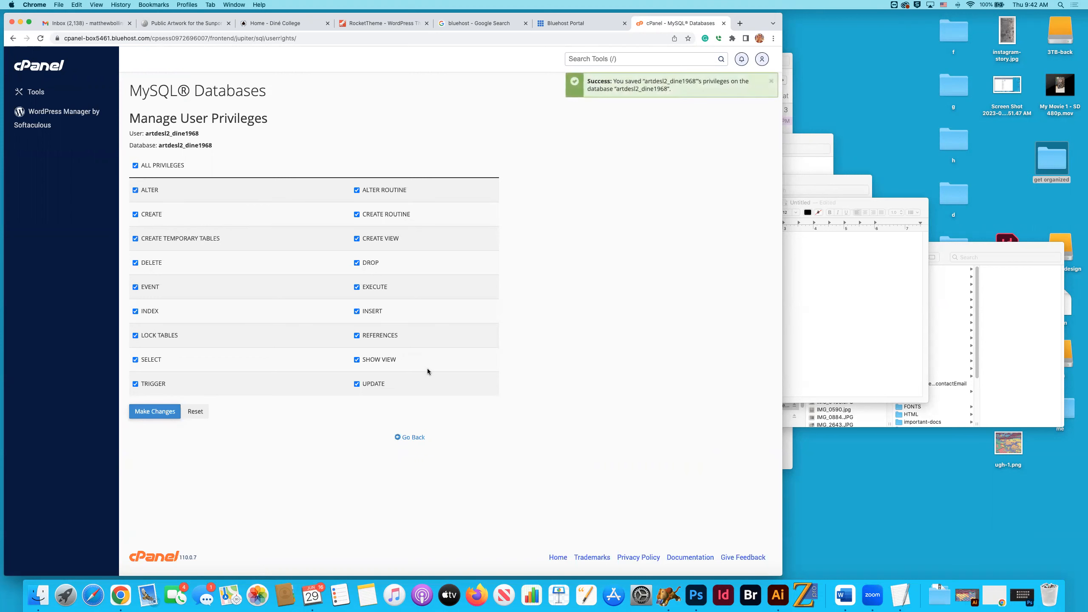
left_click(412, 437)
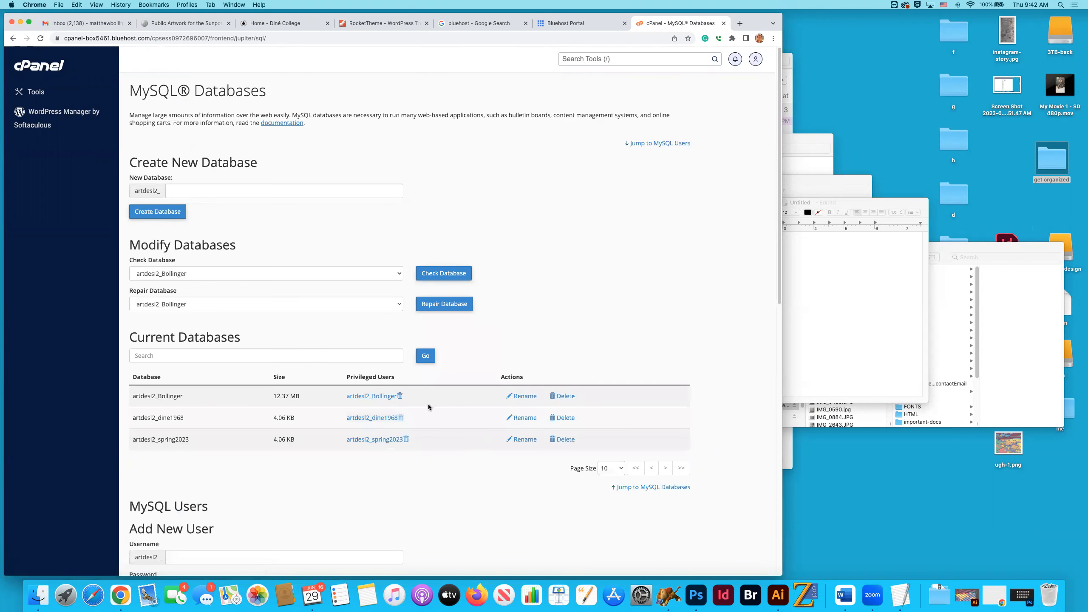
Copy the full database name artdesl2_dine1968 from cPanel and paste it after dine1968 under "Database Name" in the TextEdit notes.
scroll(437, 391, "down", 1)
scroll(437, 391, "down", 1)
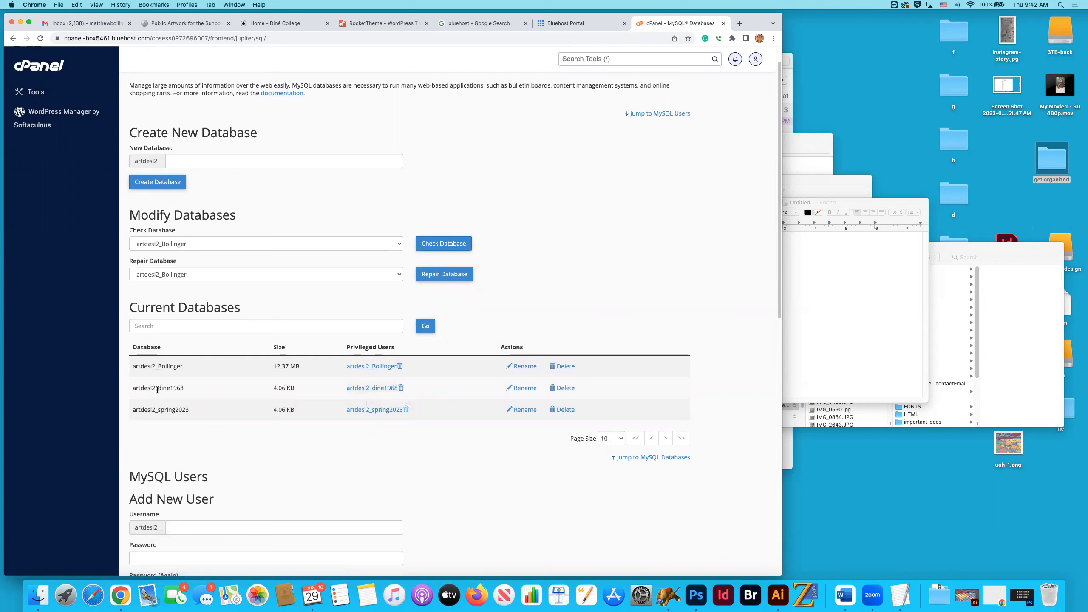
left_click_drag(190, 389, 132, 388)
key("super+c")
left_click(843, 290)
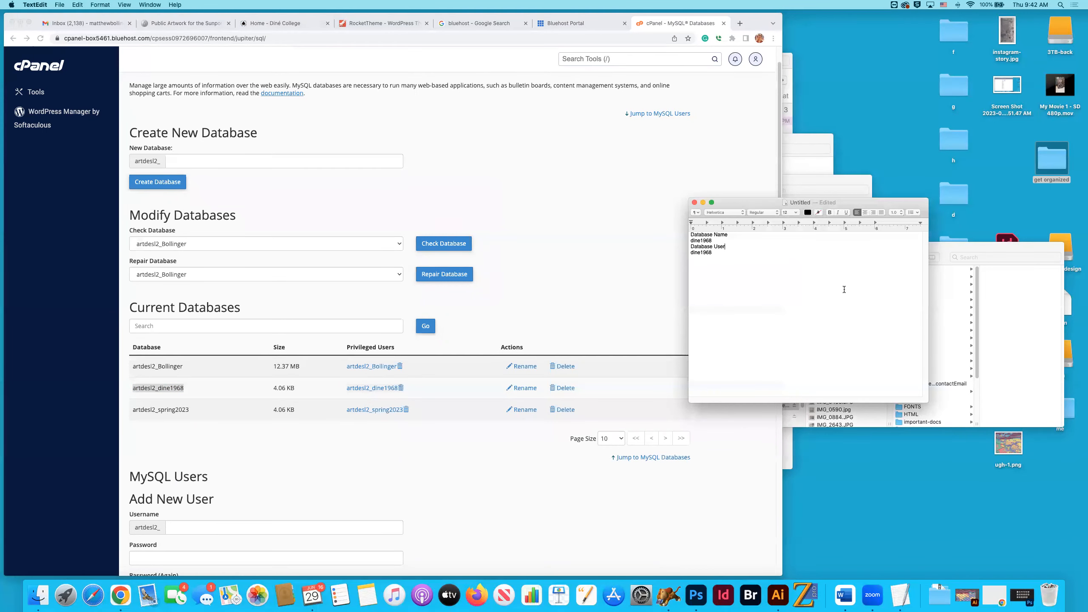
left_click(736, 240)
key("super+v")
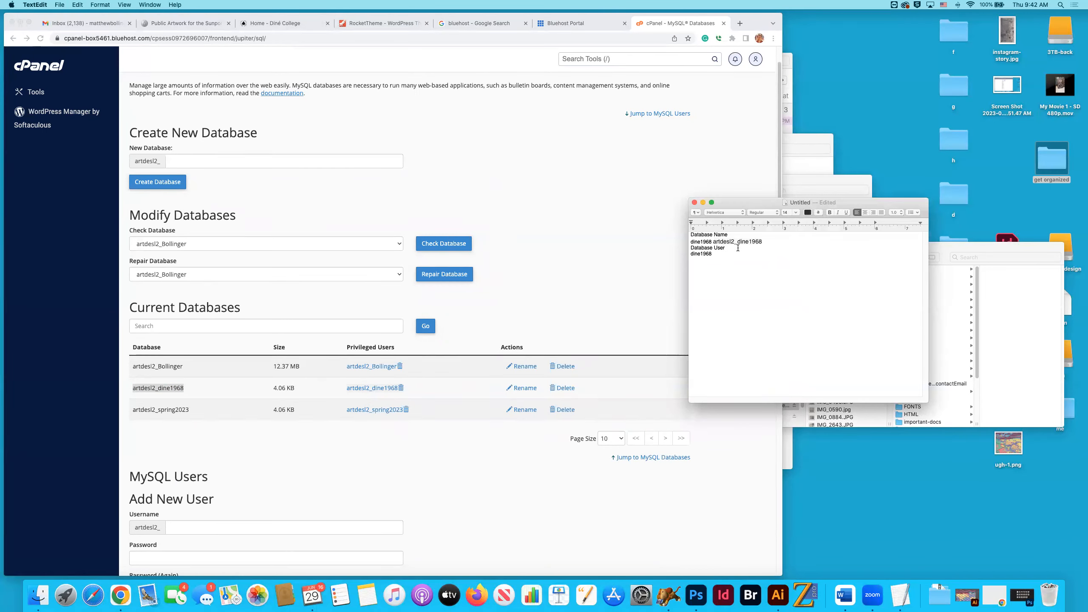
left_click(100, 4)
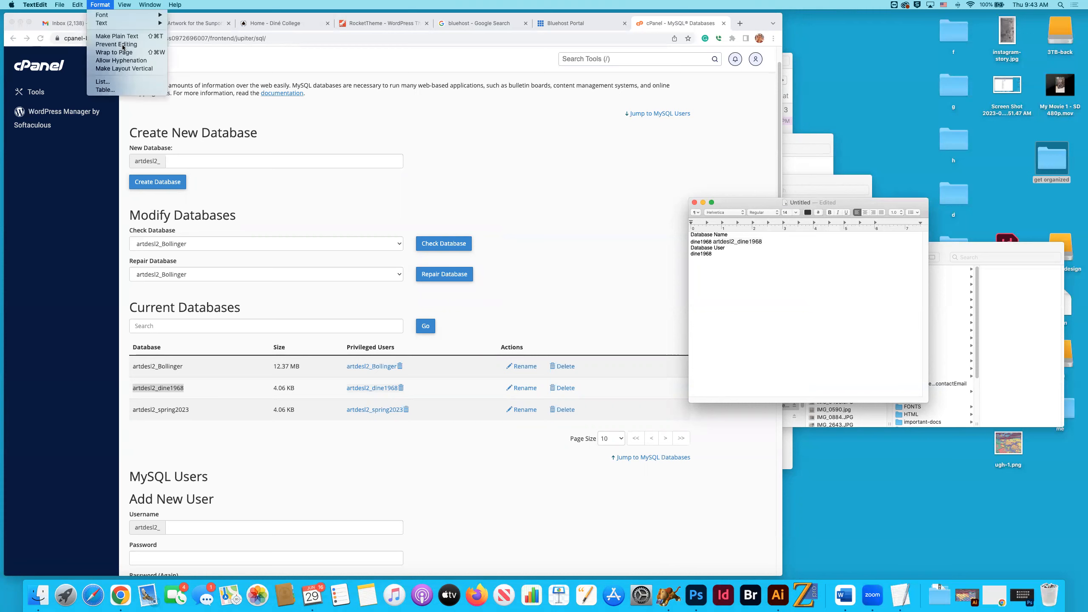
left_click(142, 53)
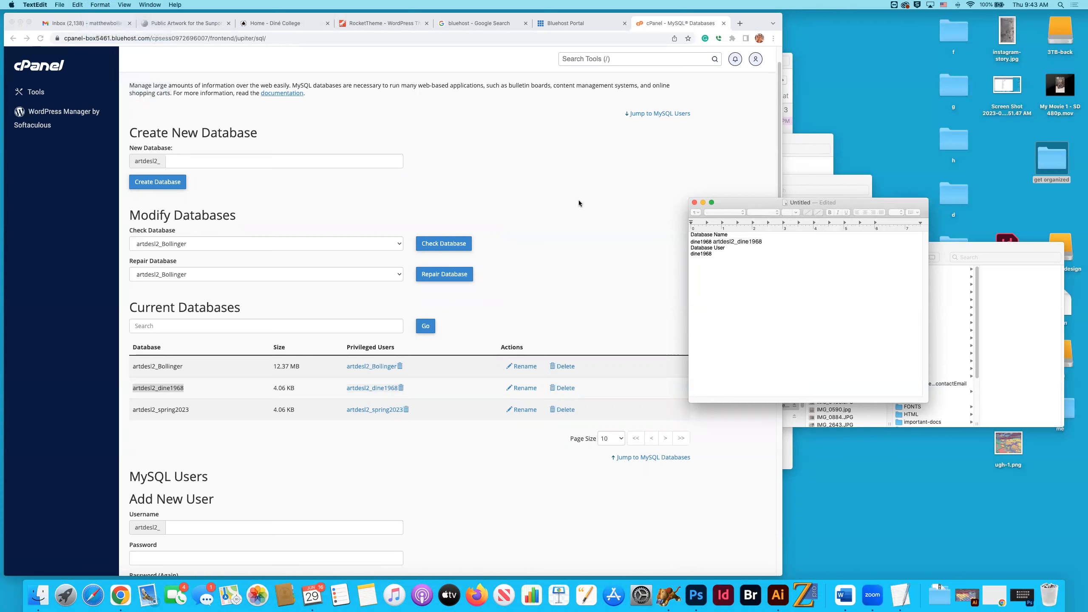
left_click(100, 4)
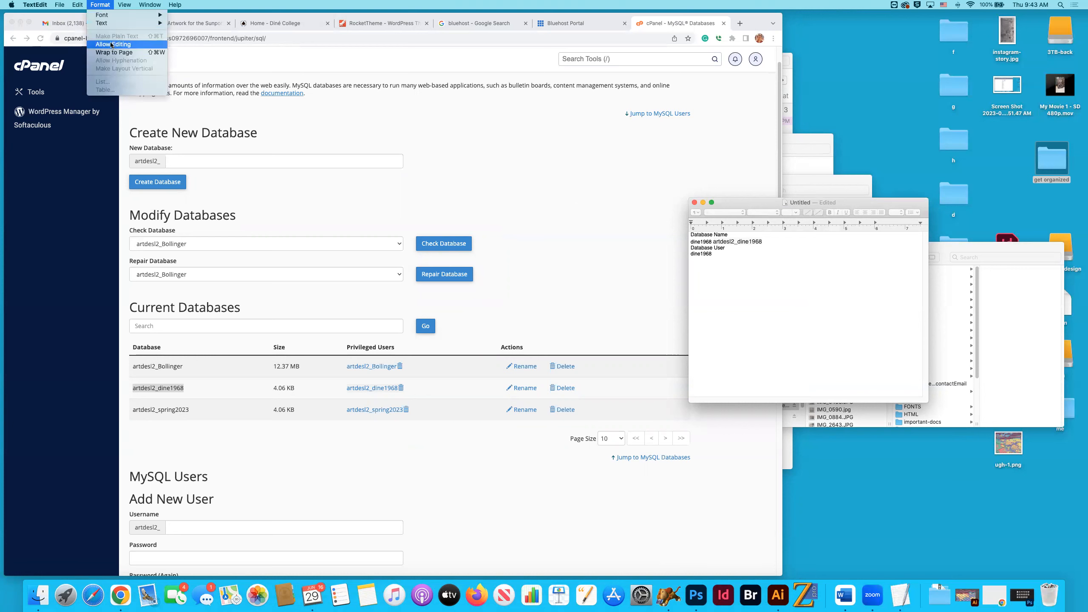
left_click(111, 45)
Convert the notes document to plain text.
left_click(103, 5)
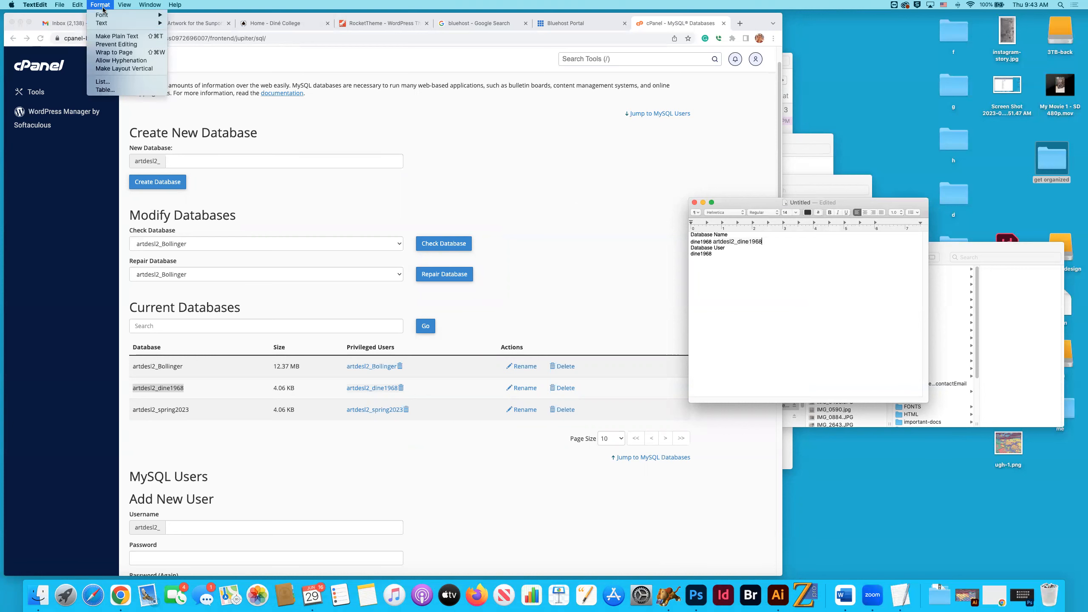
left_click(114, 37)
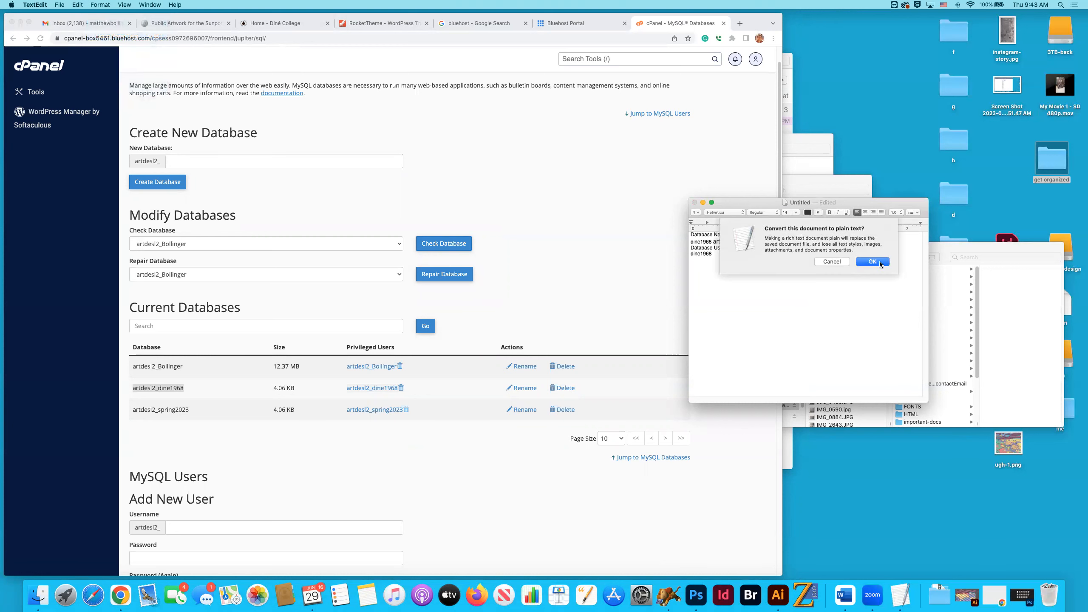
left_click(879, 264)
left_click(717, 215)
type("OR")
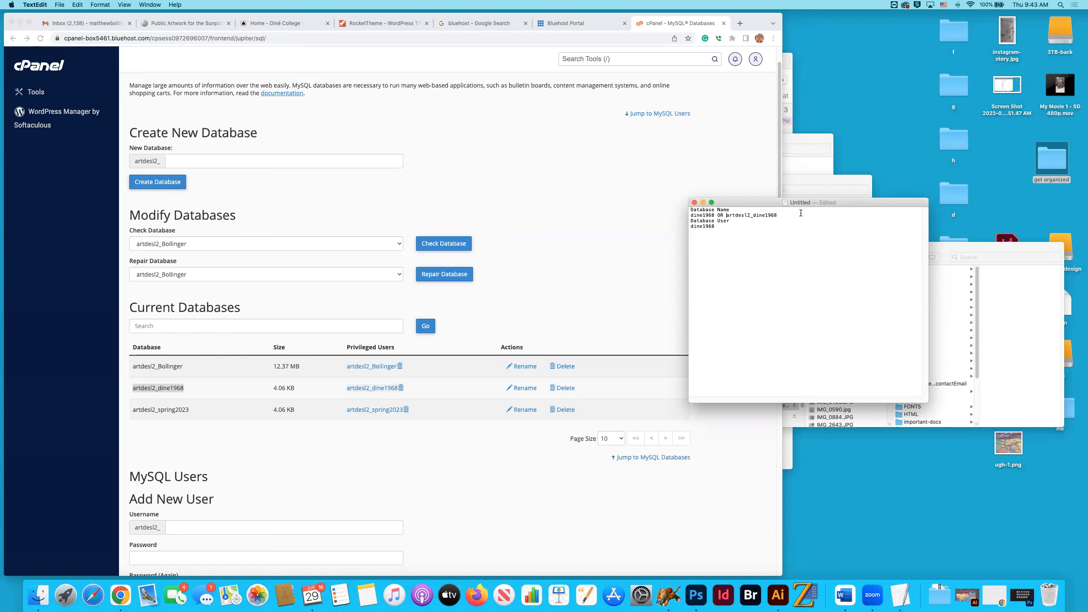
left_click(718, 226)
type("OR")
key("cmd+v")
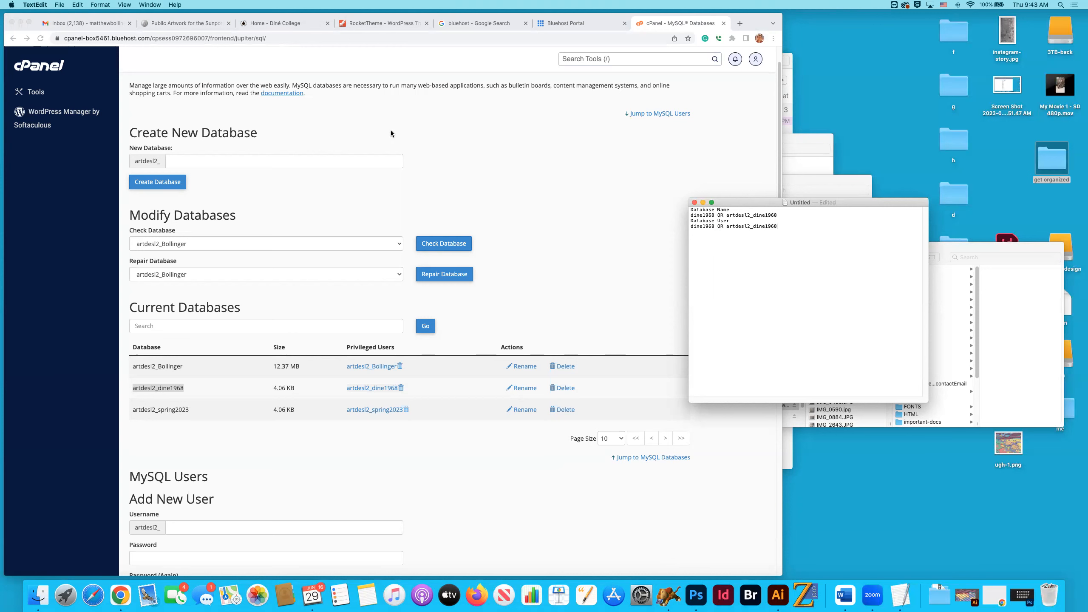
Switch to the Bluehost portal in Chrome, open the Advanced tools briefly, and close both cPanel tabs.
scroll(391, 131, "up", 1)
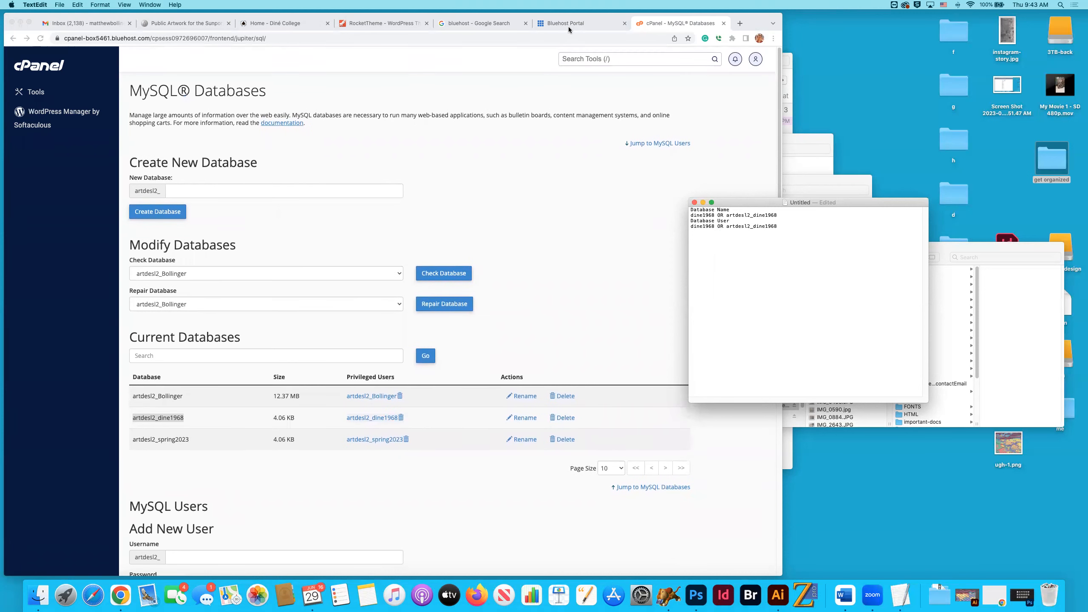
left_click(568, 27)
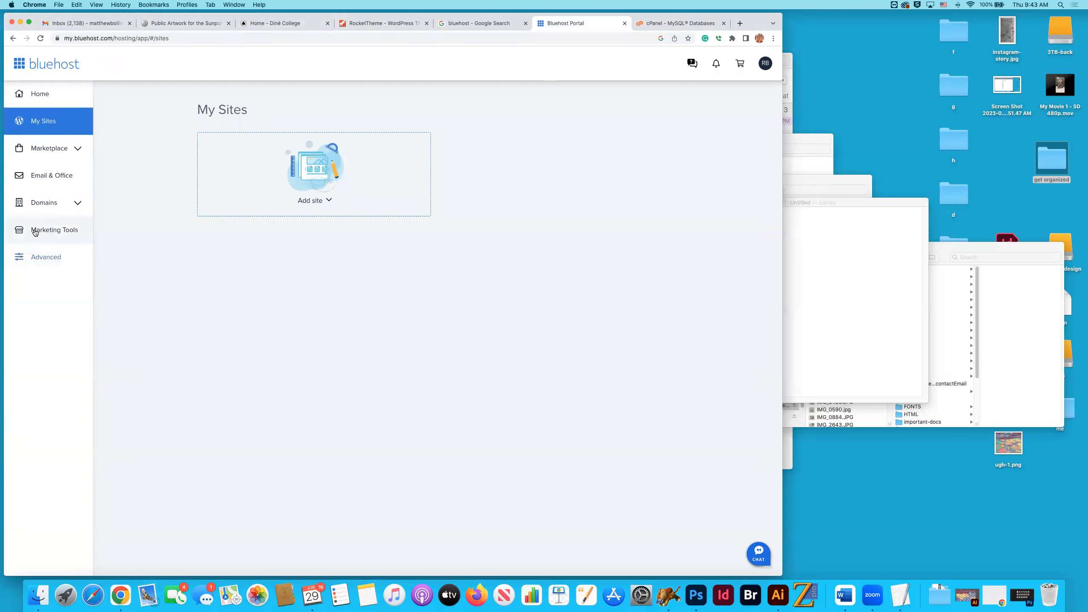
left_click(46, 256)
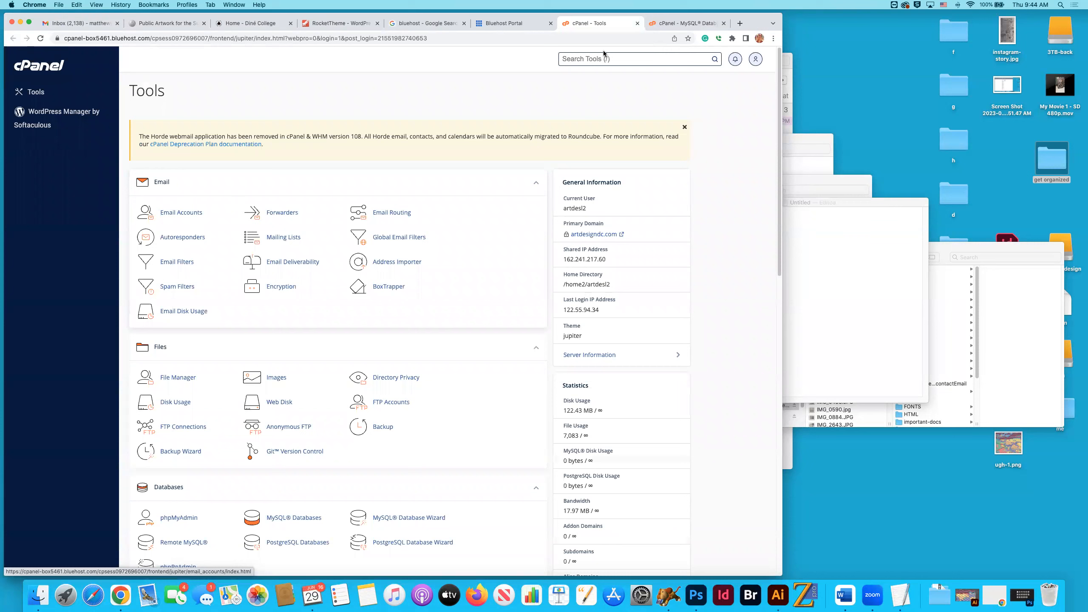
key("super+w")
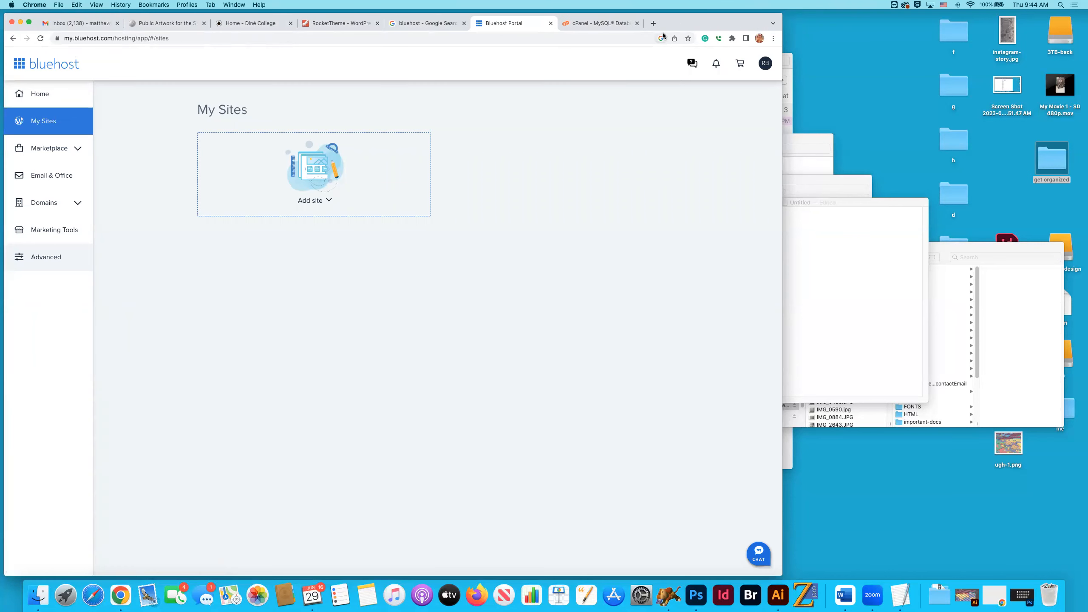
left_click(625, 25)
left_click(636, 23)
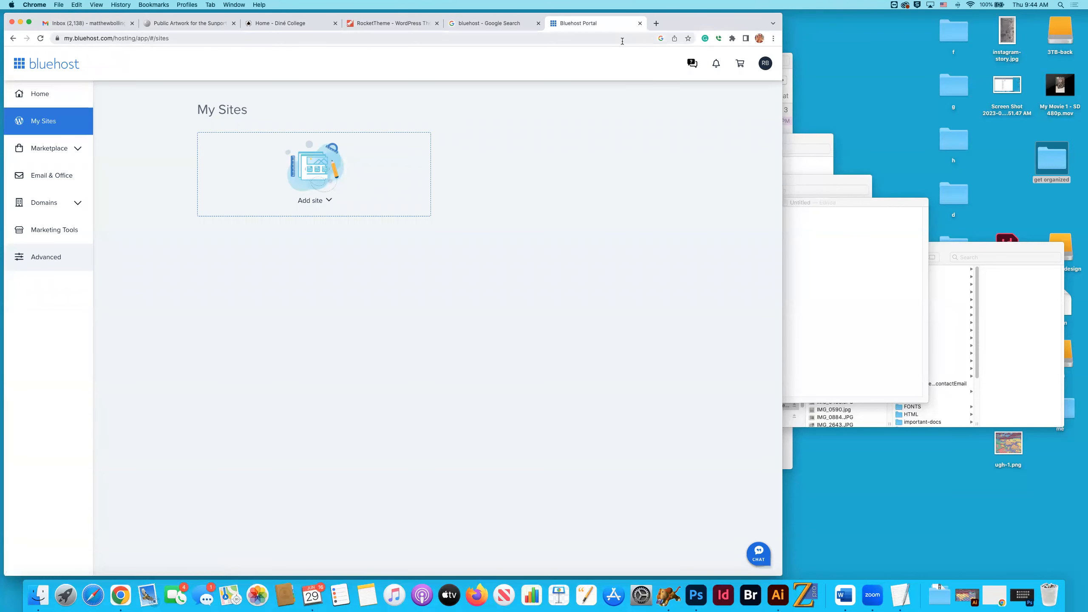
Reopen the Advanced tools, examine the shared IP address and current user under General Information, and close cPanel.
key("super+Tab")
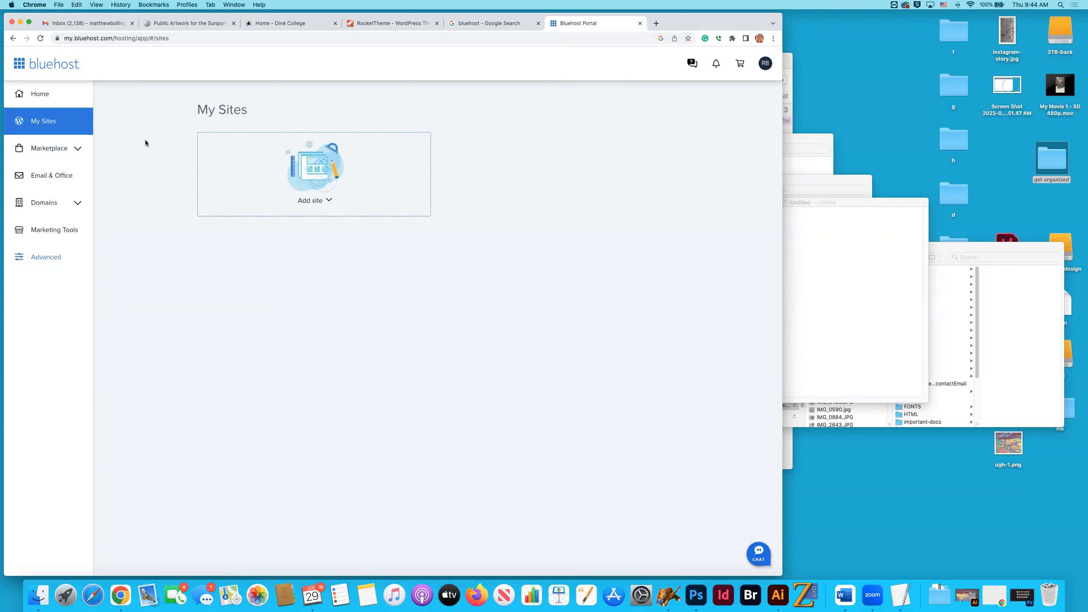
left_click(44, 260)
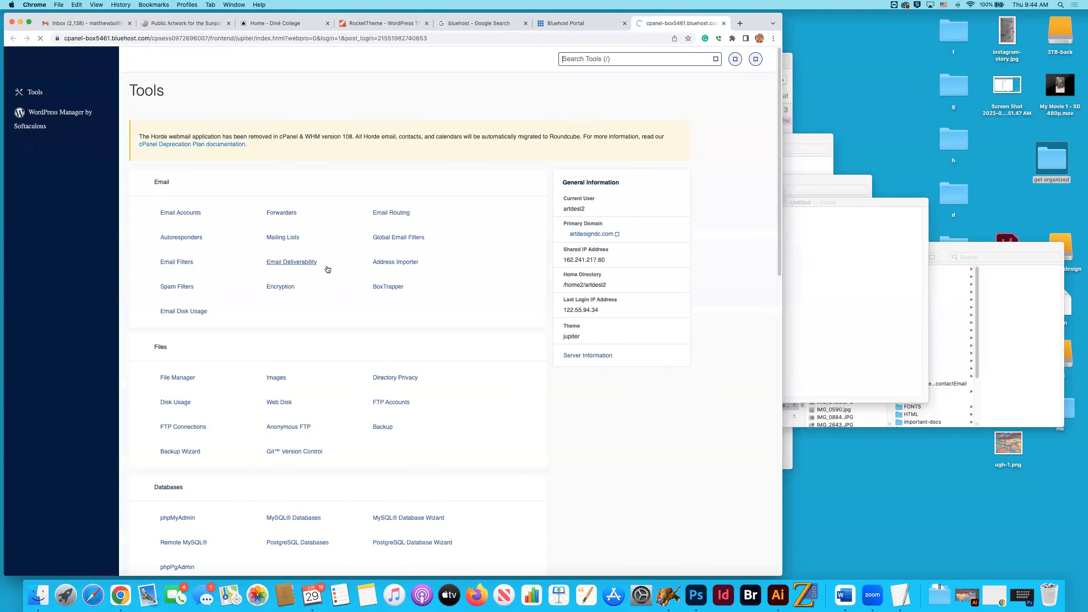
scroll(316, 446, "down", 1)
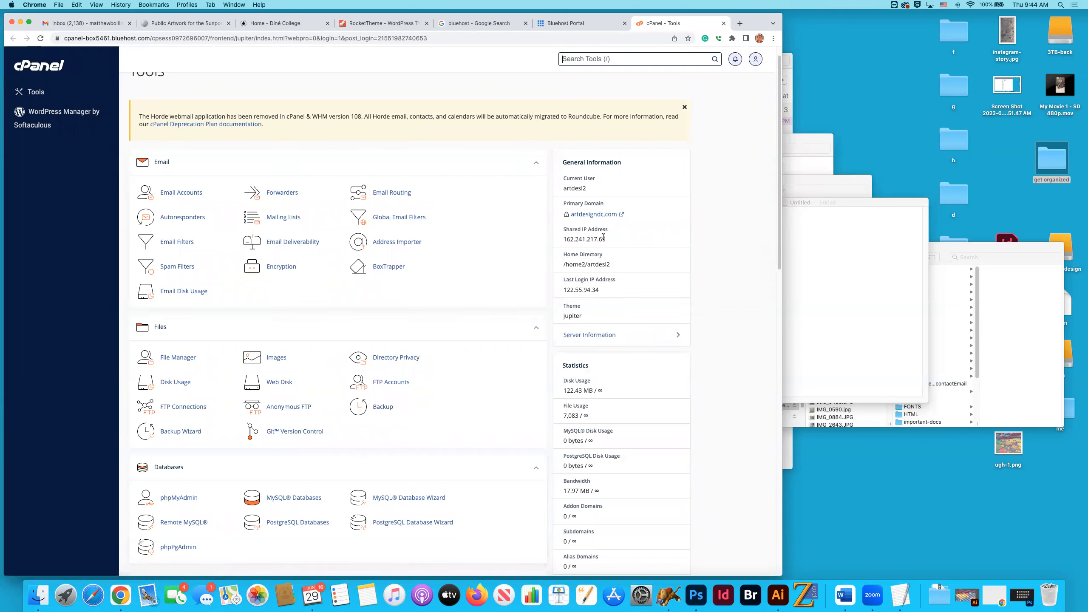
left_click_drag(613, 240, 571, 239)
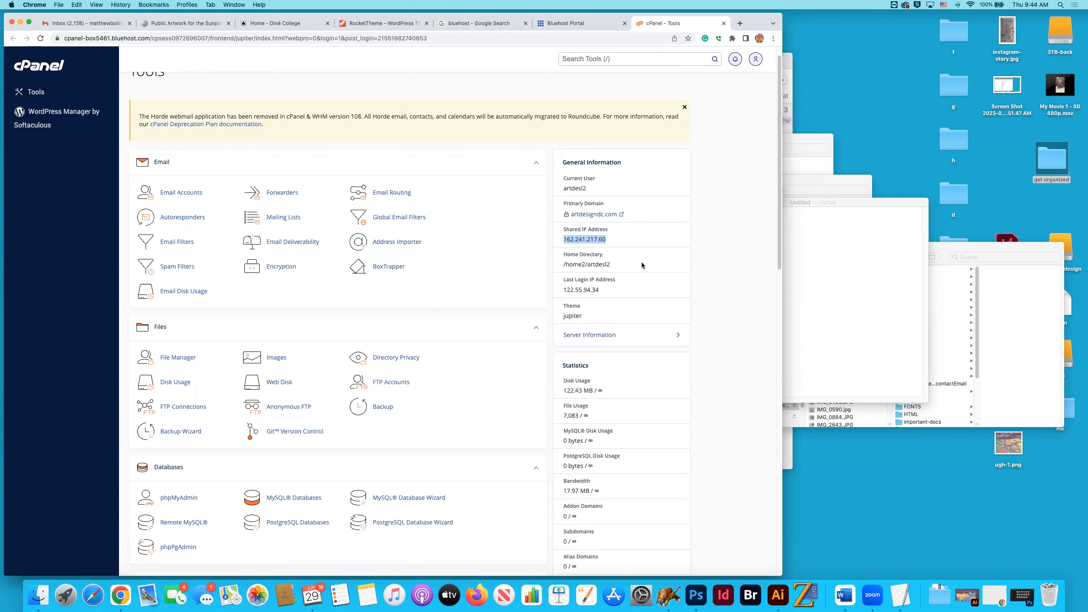
left_click_drag(587, 188, 562, 188)
left_click(701, 230)
scroll(702, 242, "up", 1)
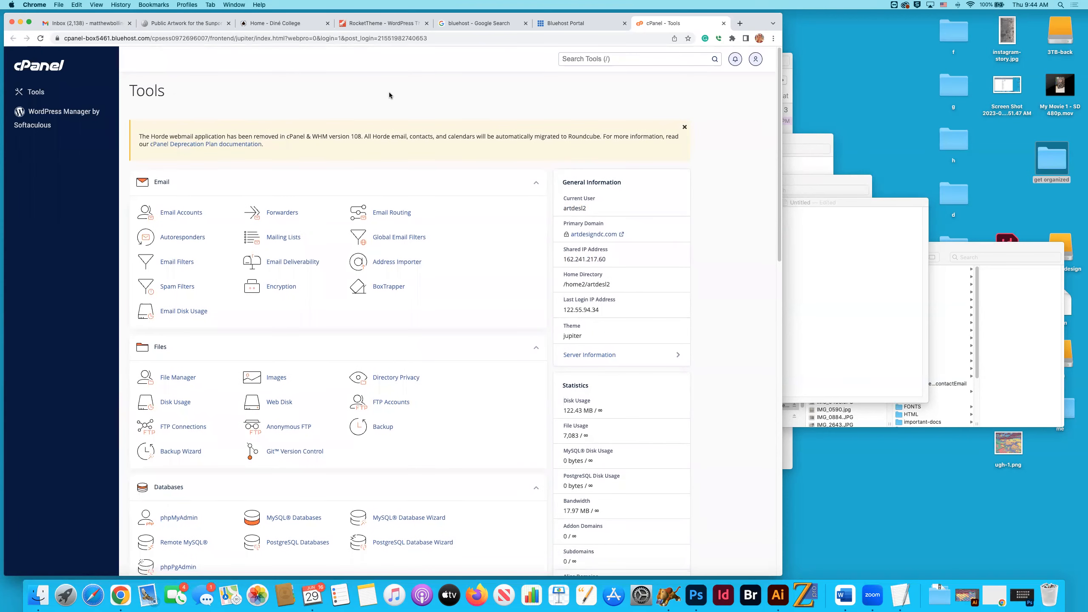
left_click(723, 23)
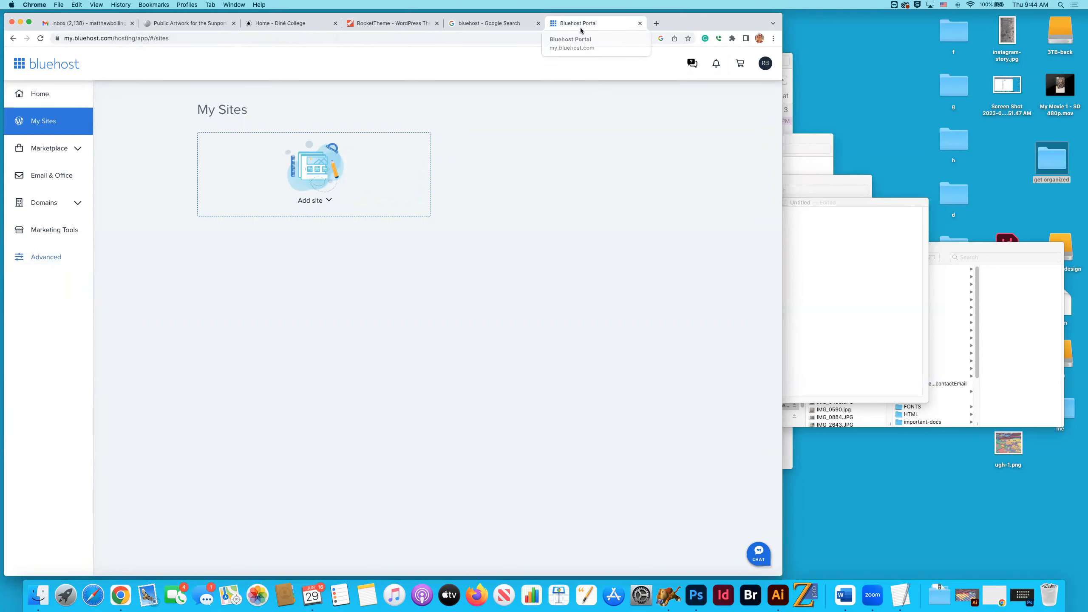
Switch to Fetch and open the spring-2023 folder inside public_html/gd313 on the server.
key("super+Tab")
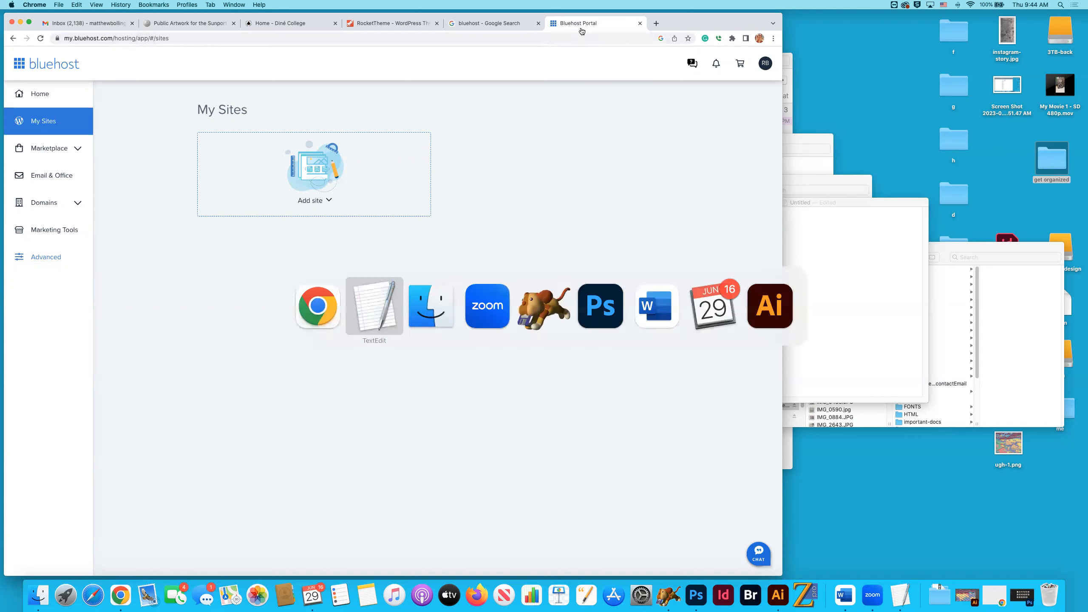
left_click(549, 300)
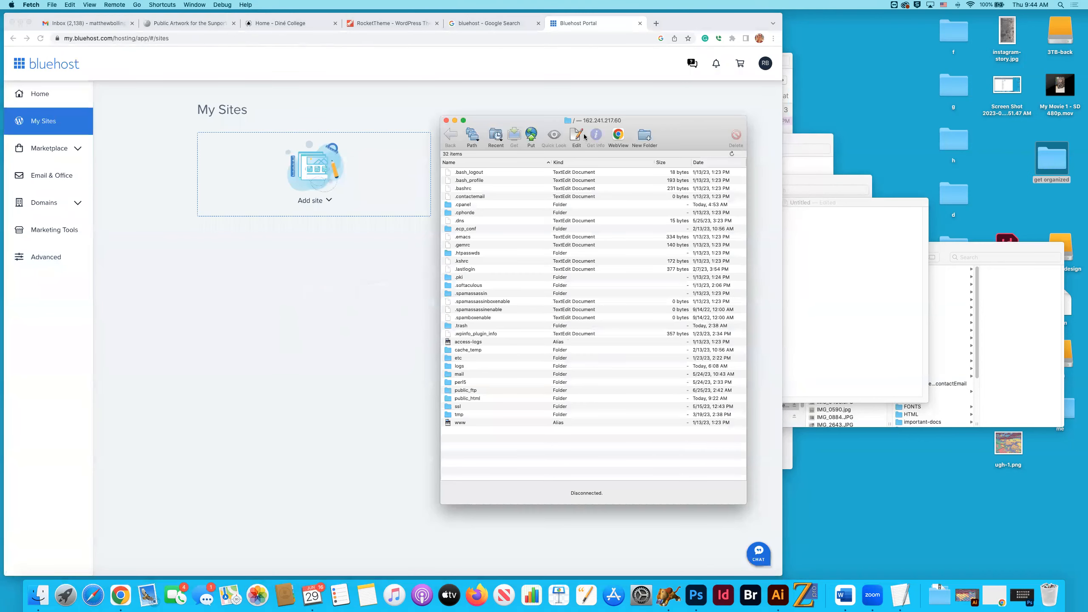
left_click_drag(472, 128, 354, 141)
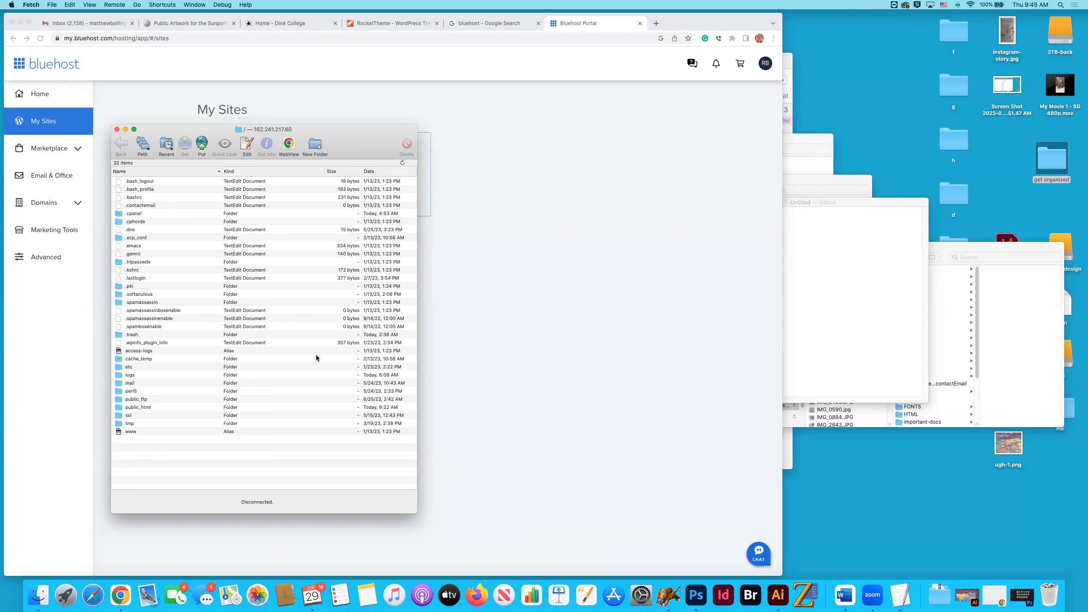
double_click(135, 407)
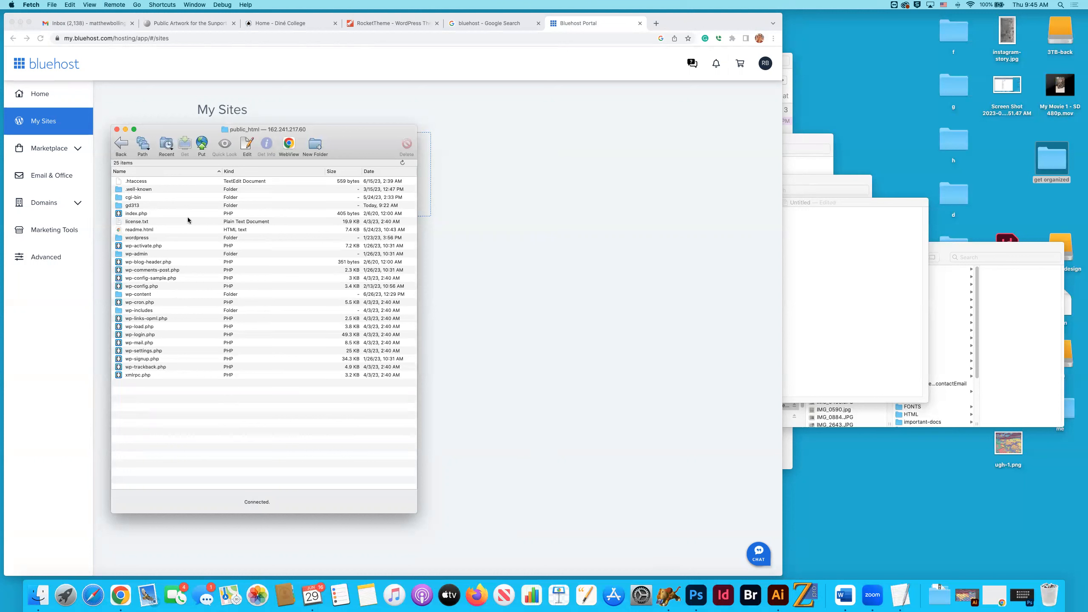
left_click(134, 205)
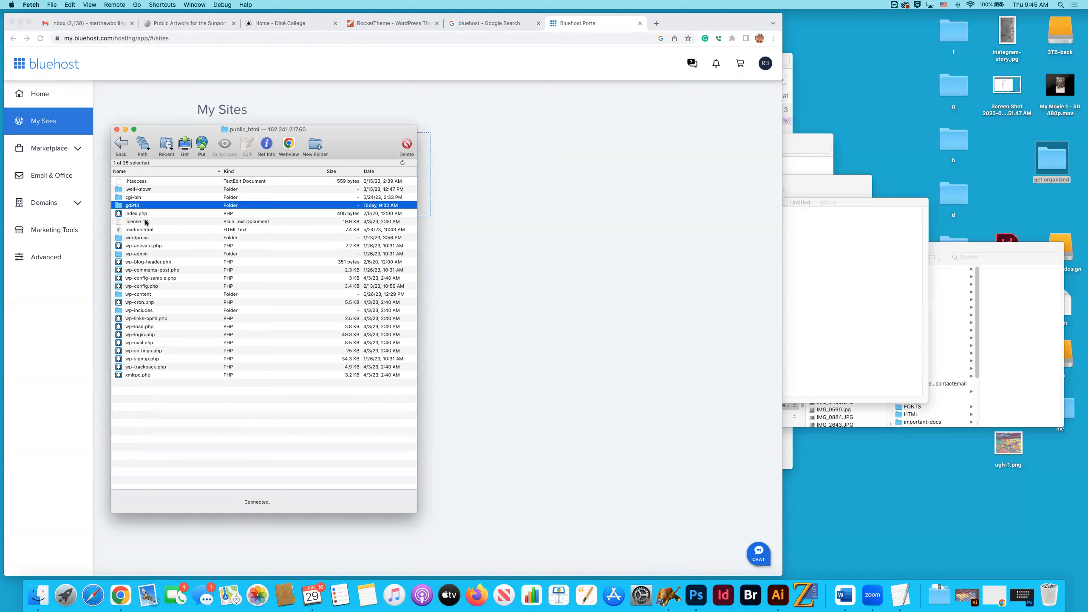
double_click(120, 207)
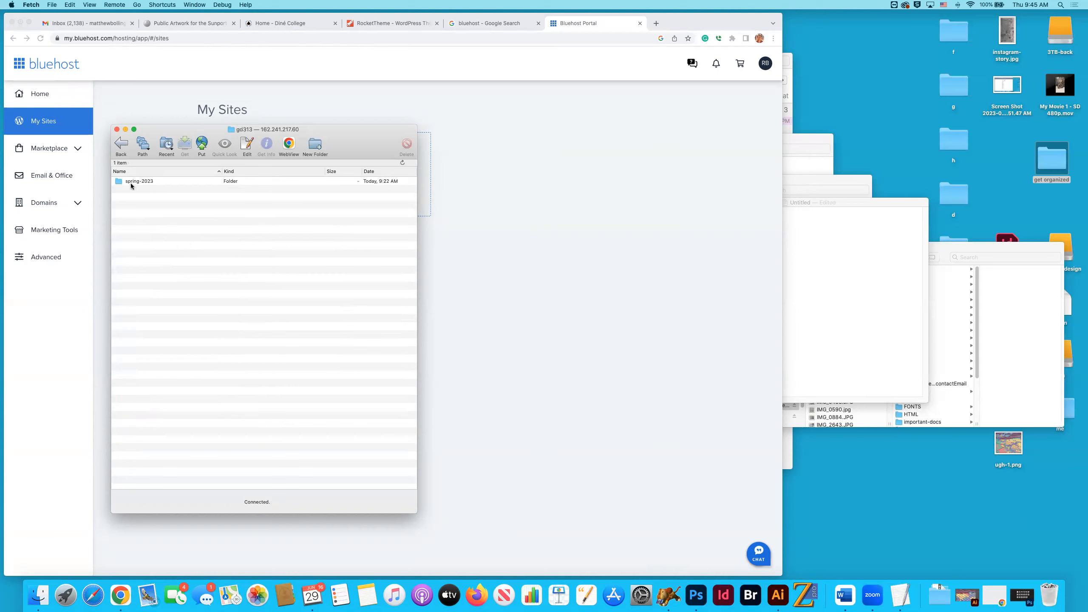
double_click(145, 181)
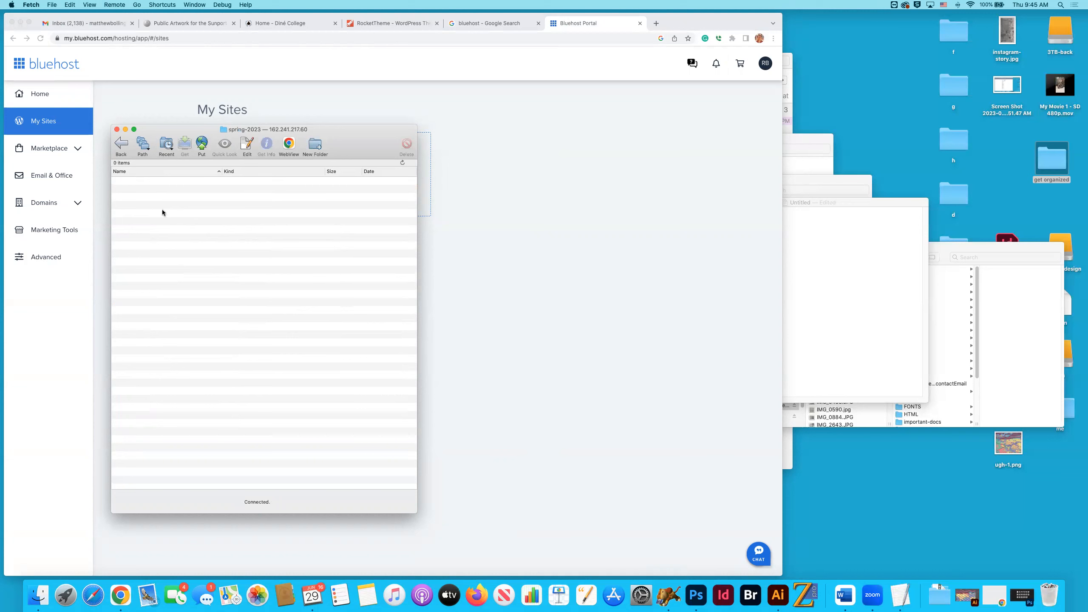
Create a folder named "test" in spring-2023, open it and return to spring-2023.
right_click(161, 209)
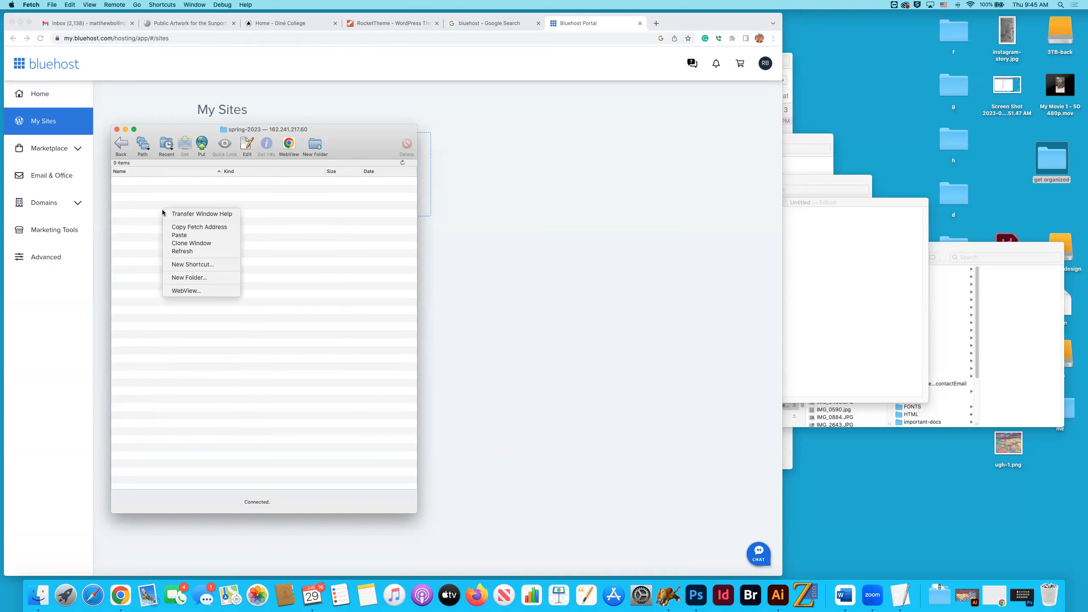
left_click(188, 277)
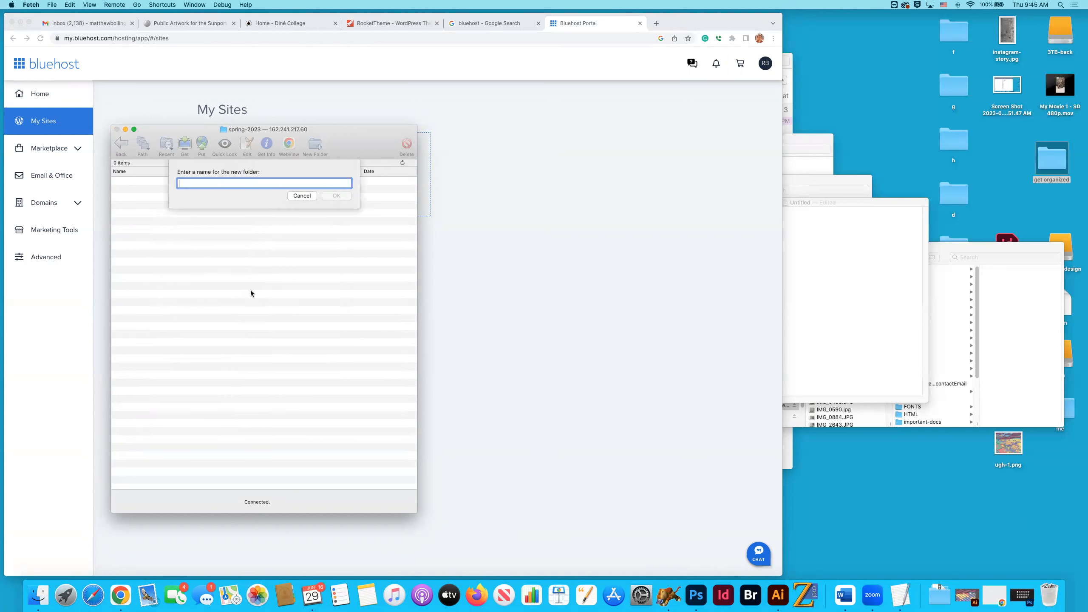
type("test")
key("Return")
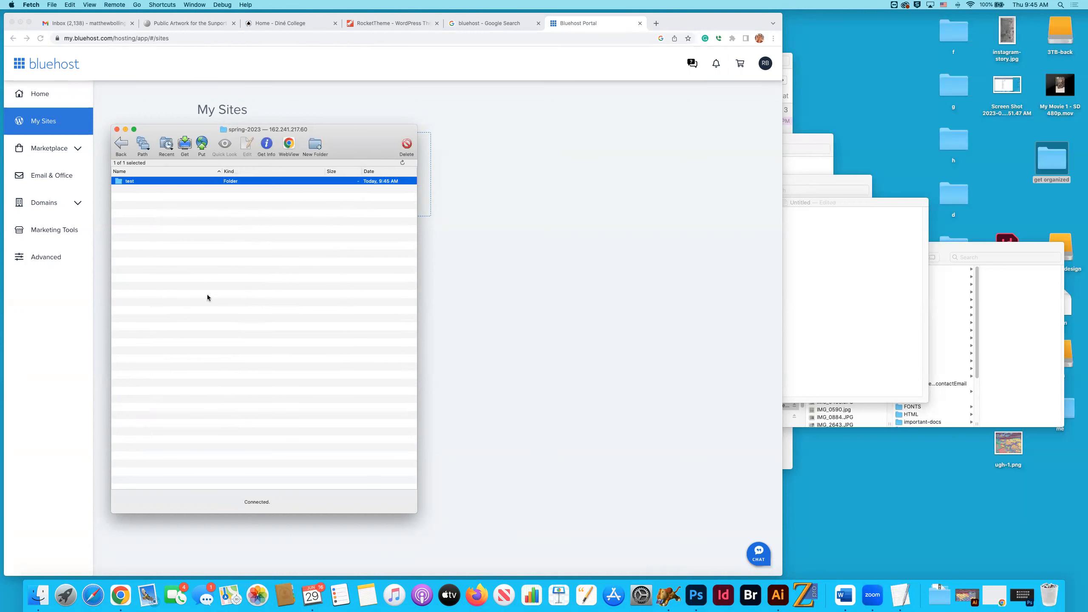
double_click(120, 184)
left_click(117, 147)
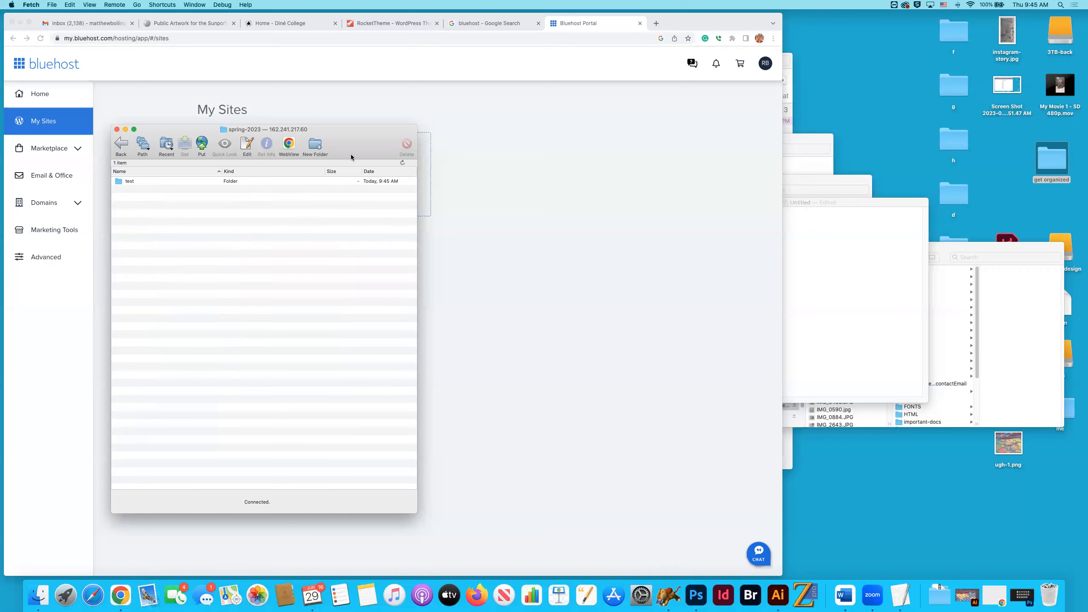
Go back up from spring-2023 through public_html to the server's root directory.
left_click_drag(352, 151, 374, 152)
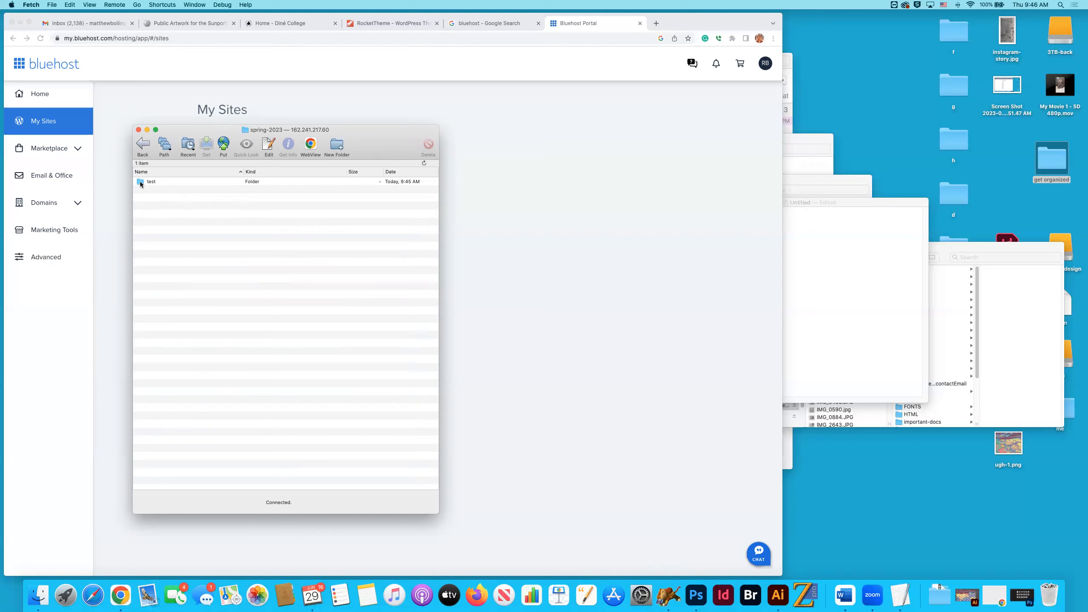
left_click(143, 145)
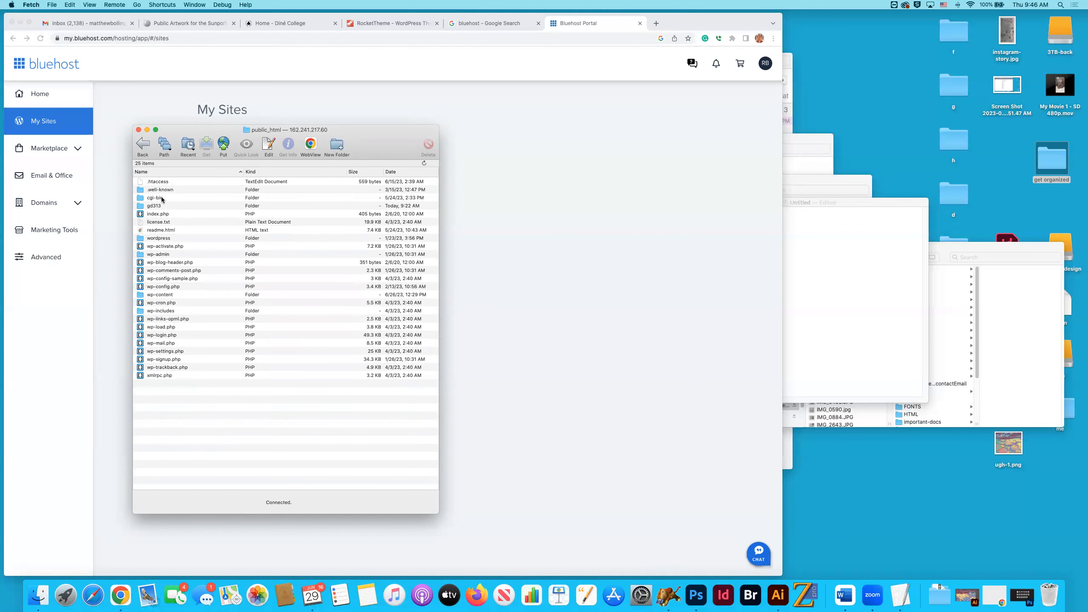
left_click(142, 146)
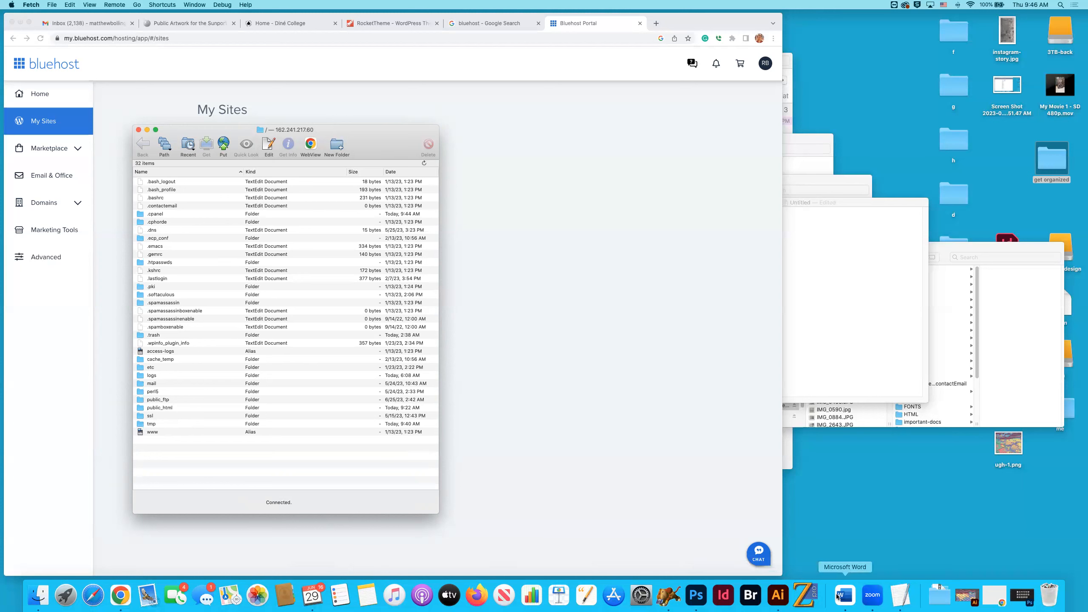
Open the test folder on the server by way of public_html, gd313 and spring-2023.
double_click(160, 408)
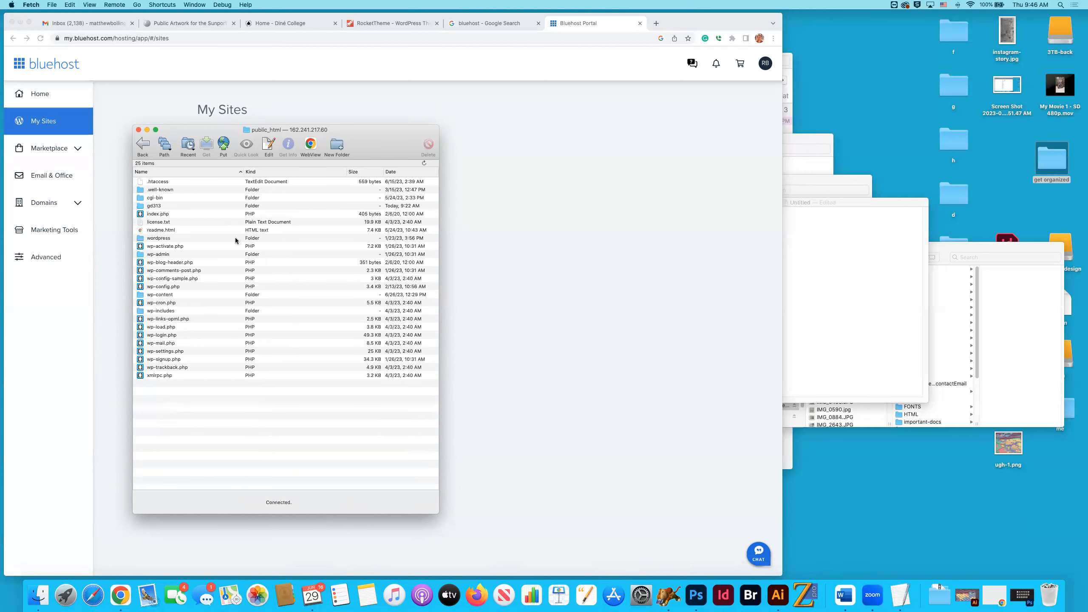
left_click(153, 207)
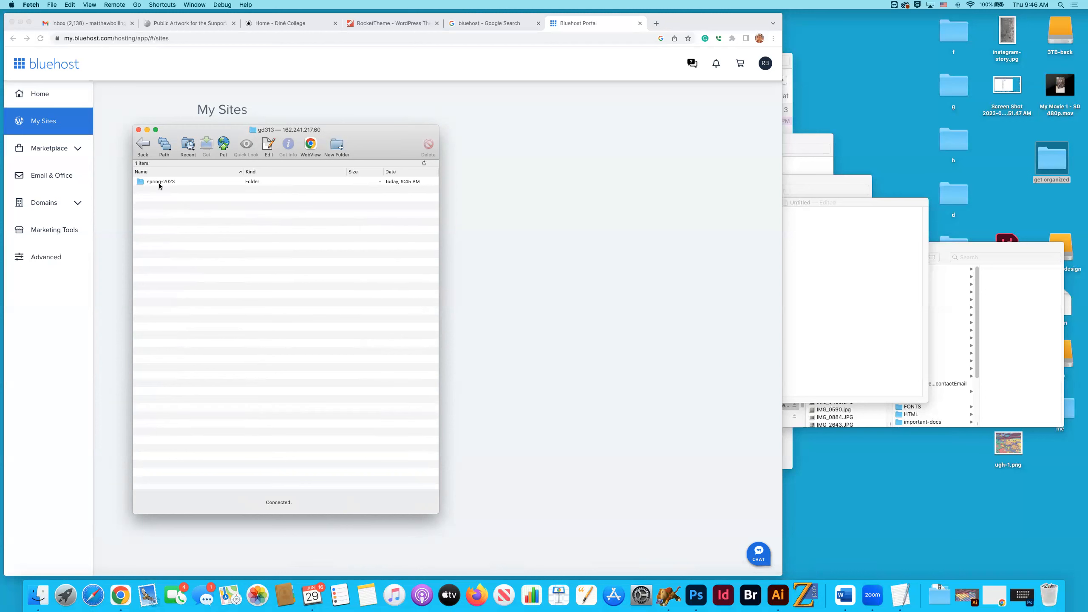
left_click(140, 184)
double_click(140, 184)
double_click(140, 184)
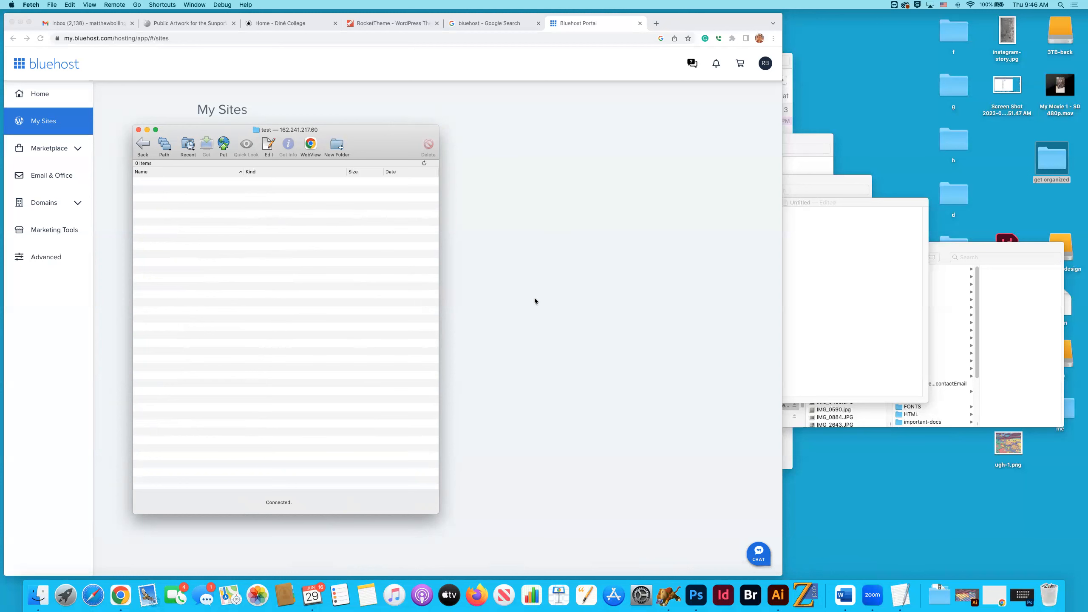
Switch to Finder and open the unzipped fluent-1.2.2 RocketLauncher WordPress folder in Downloads.
key("super+Tab")
key("super+Tab")
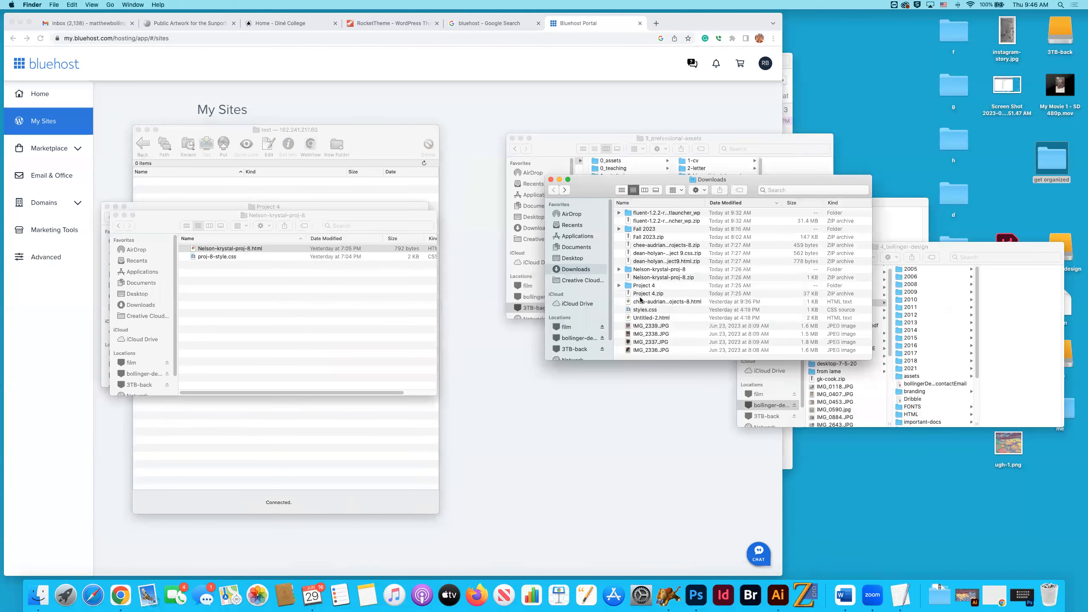
left_click(577, 271)
left_click(651, 221)
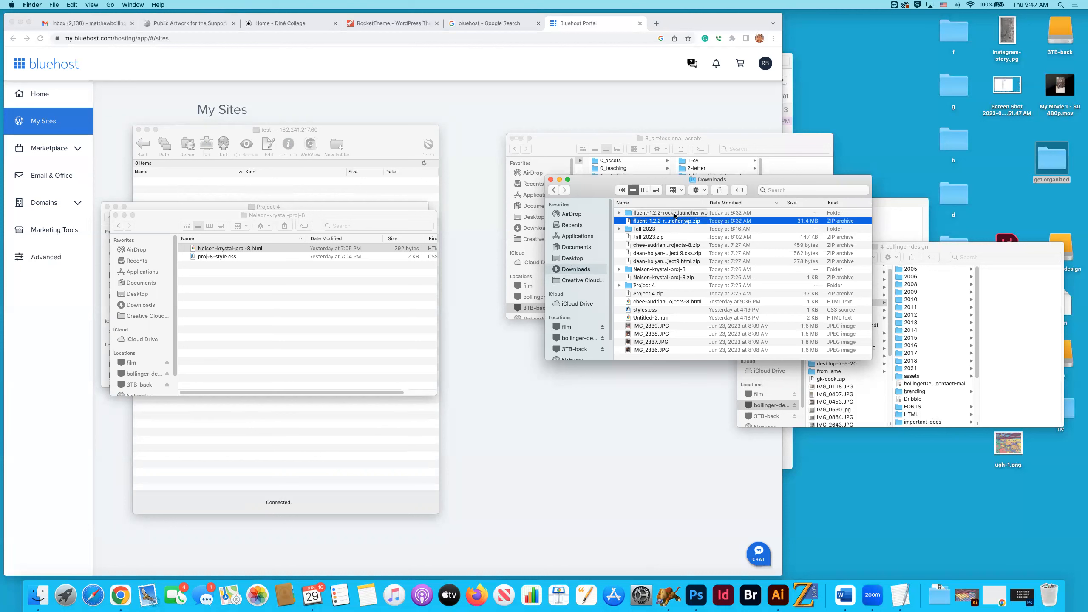
left_click(663, 214)
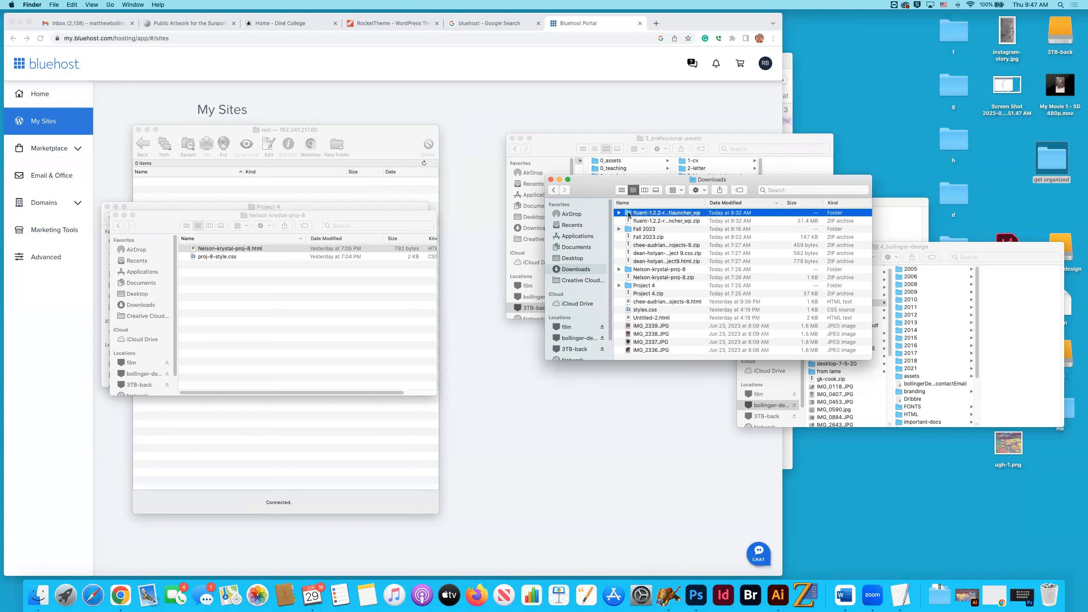
double_click(639, 214)
left_click(646, 213)
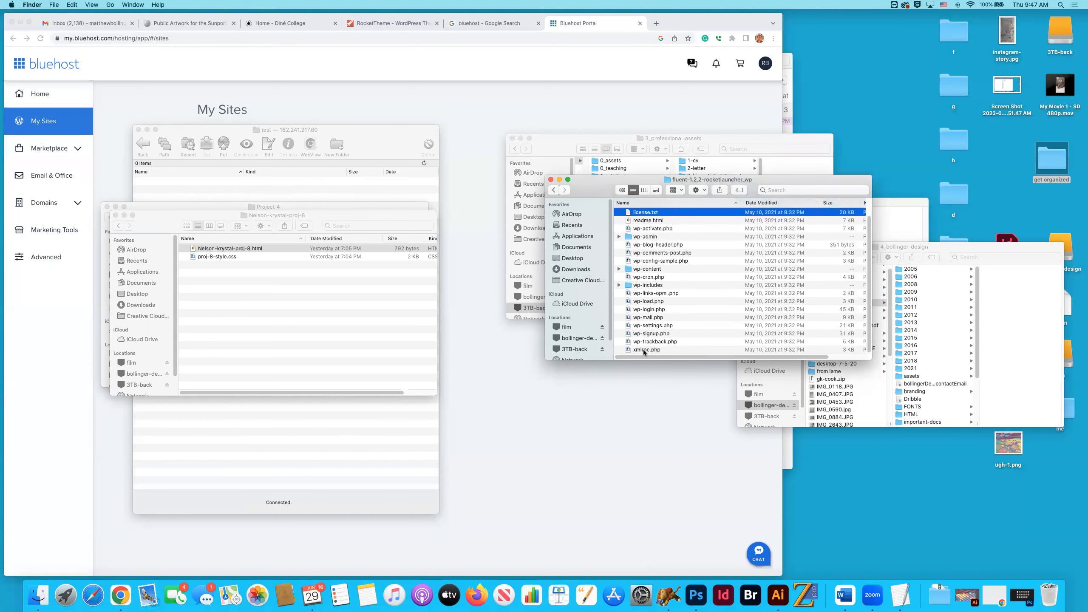
left_click(646, 301)
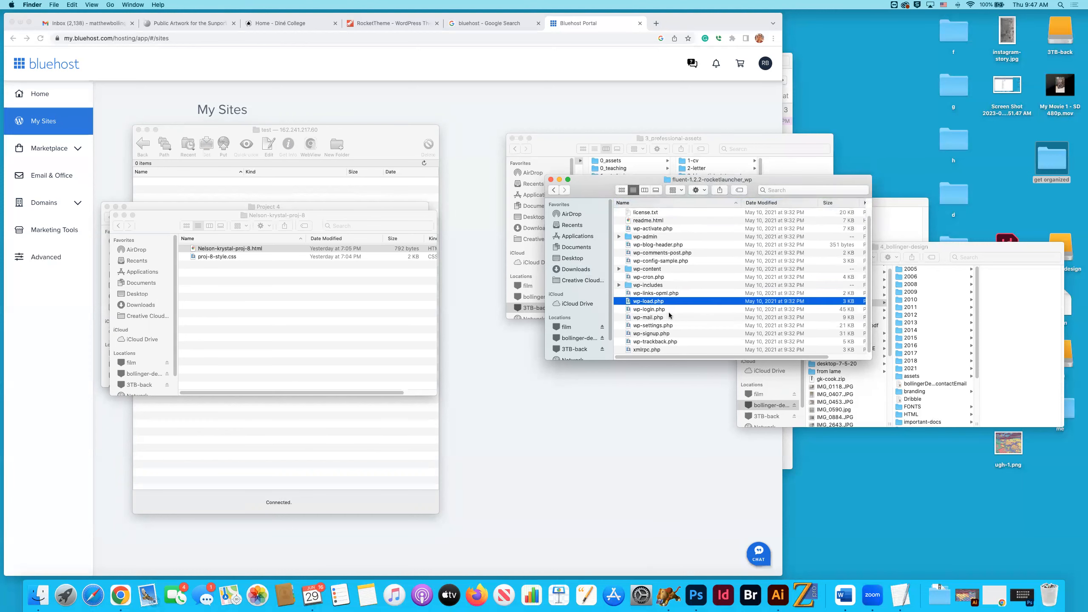
Upload all files and folders from the RocketLauncher folder into the server's test folder in Fetch.
key("super+a")
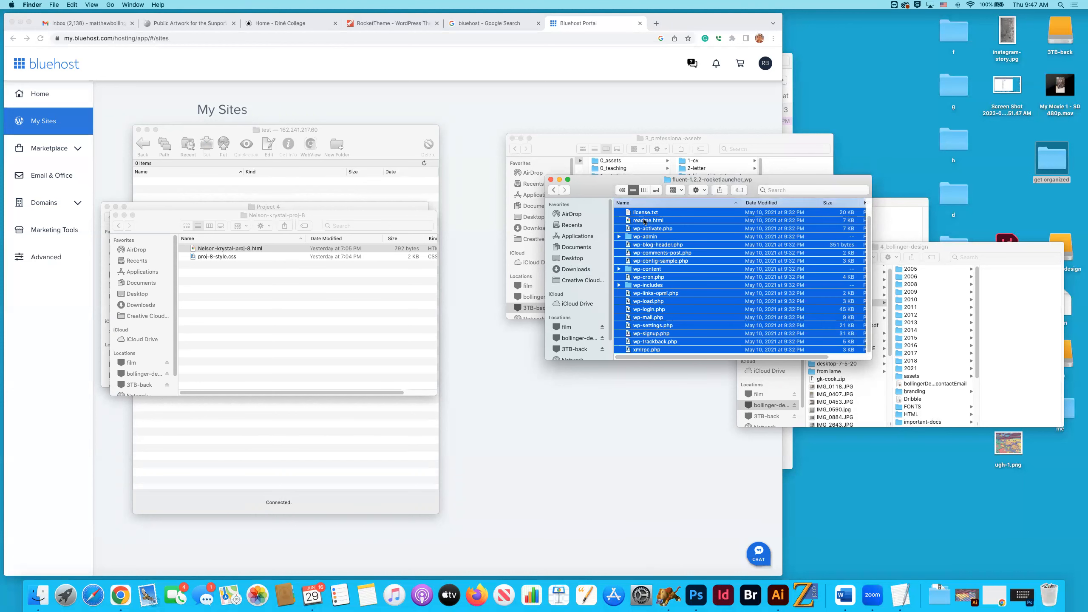
left_click(343, 137)
left_click(588, 195)
left_click_drag(634, 223, 317, 243)
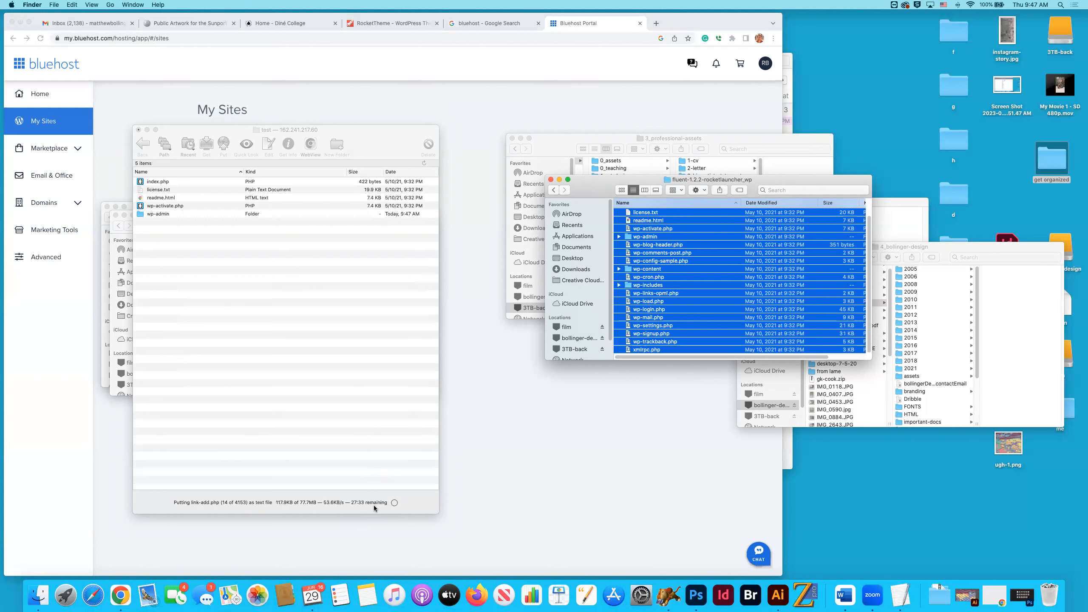
left_click(872, 602)
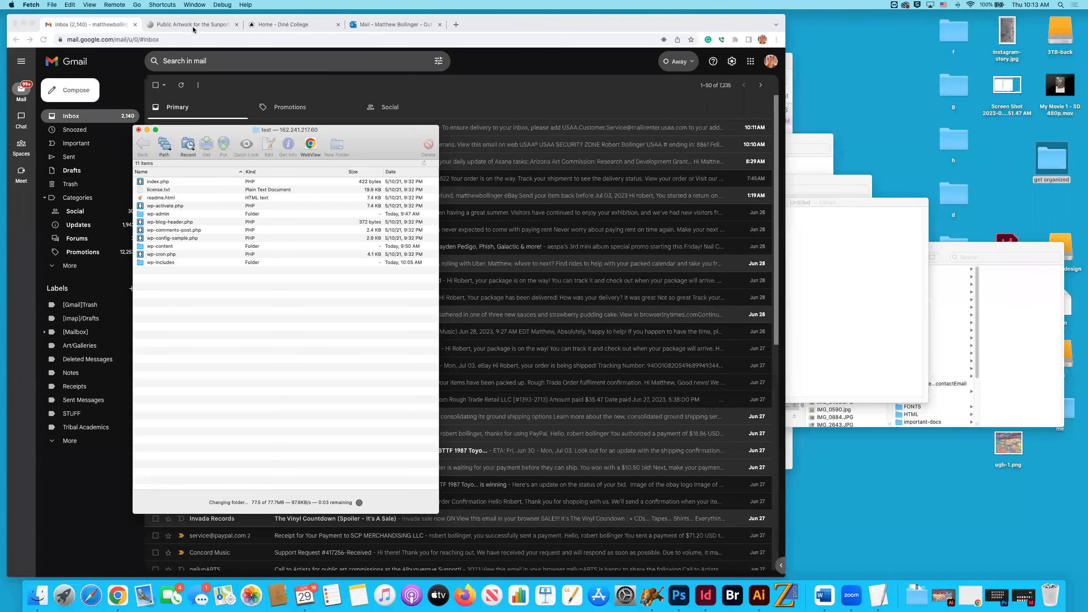
left_click(282, 24)
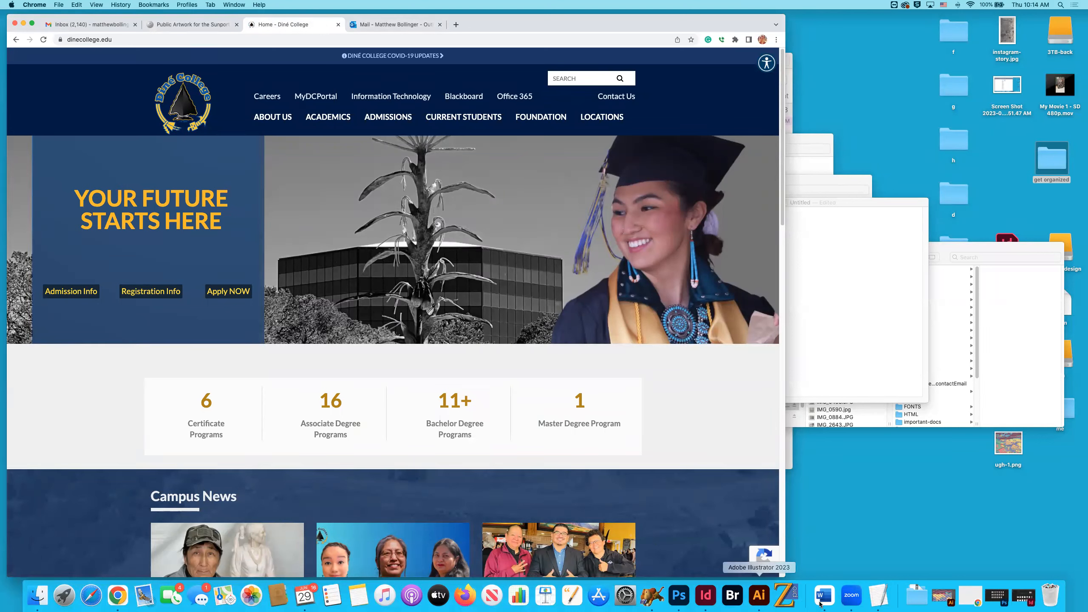
Return to Fetch, go up from test to public_html, and reopen gd313/spring-2023/test to review the uploaded files.
left_click(653, 604)
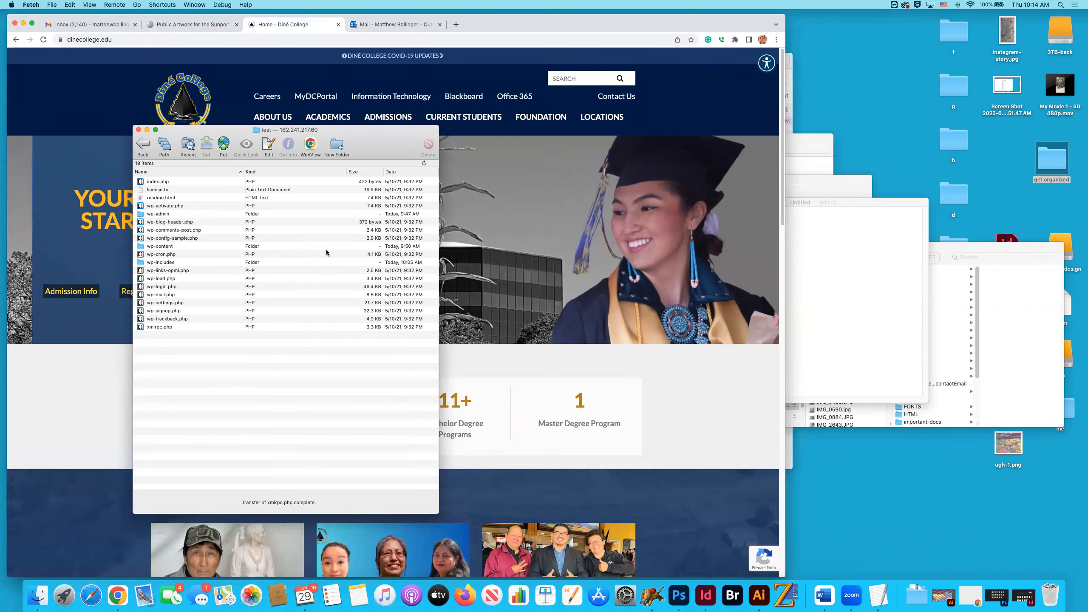
left_click(144, 150)
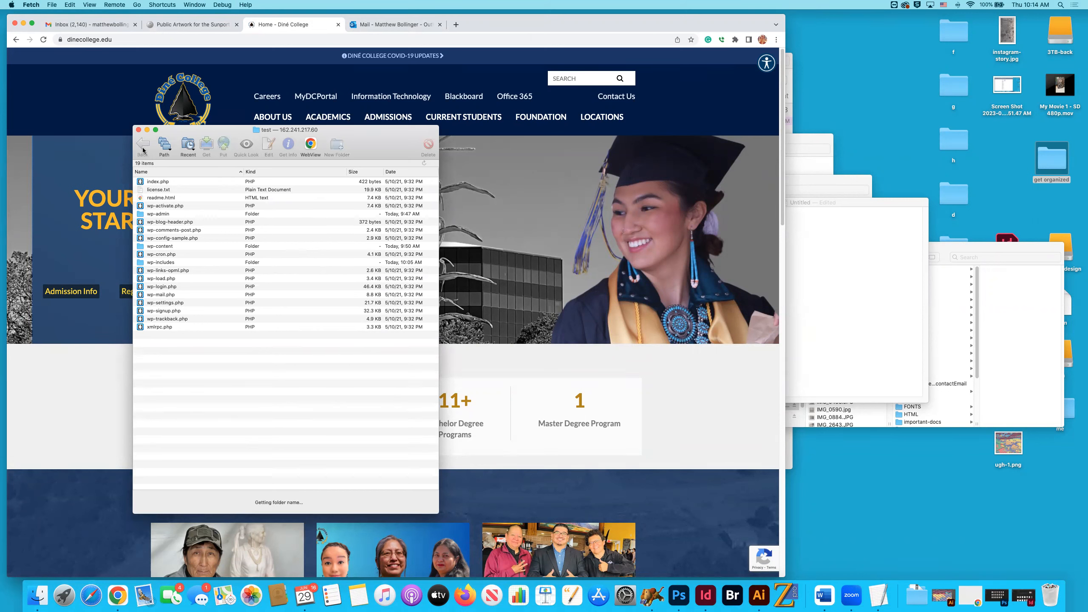
left_click(144, 148)
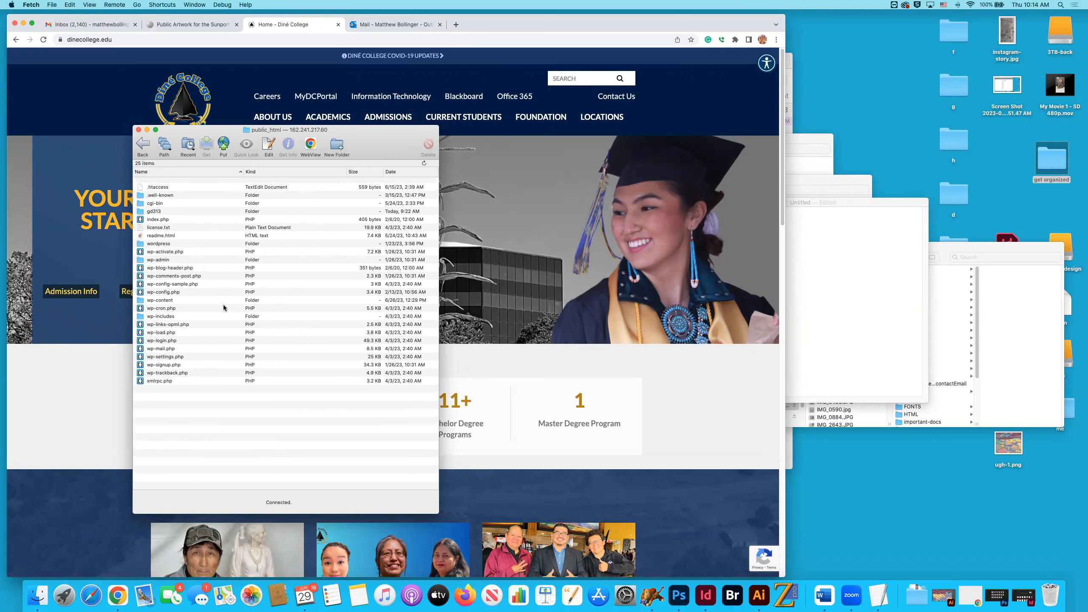
left_click(153, 215)
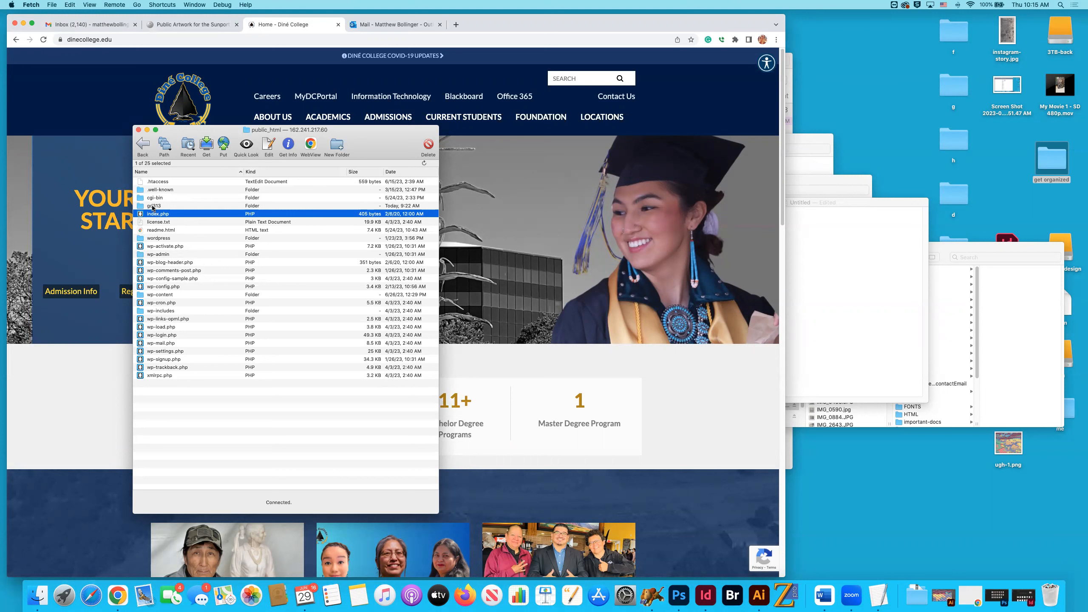
double_click(155, 207)
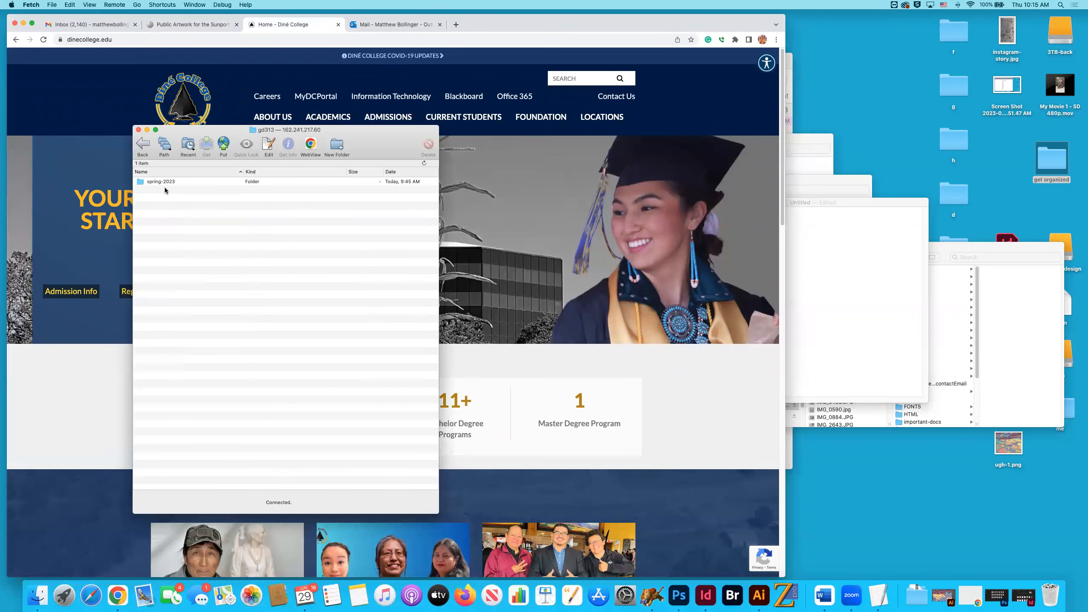
double_click(165, 182)
double_click(151, 181)
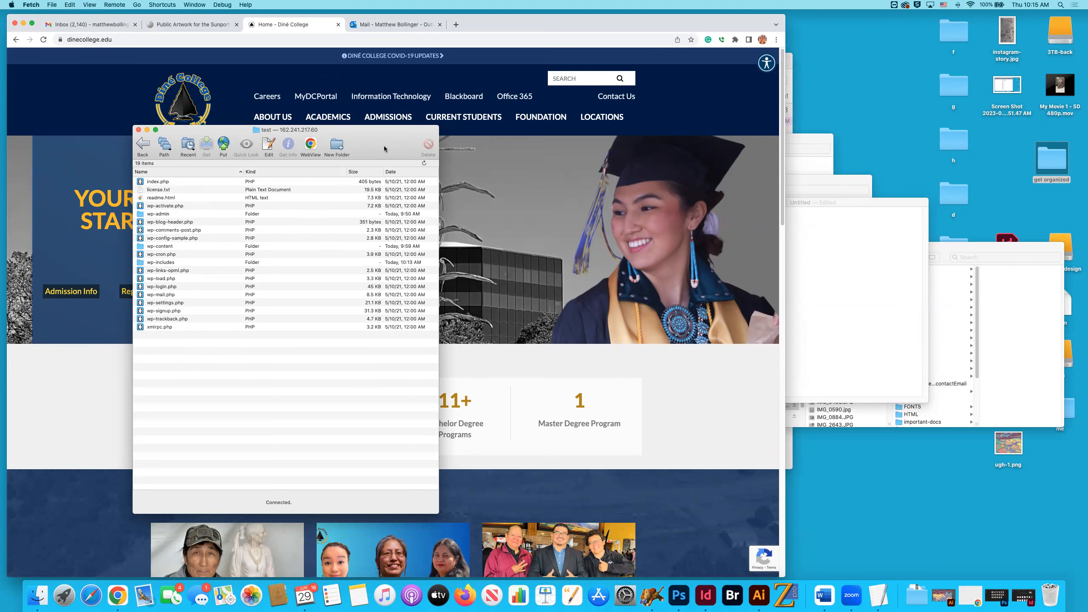
Move the Fetch window aside, bring Chrome to the front, and resize and reposition the Chrome window.
left_click_drag(385, 147, 420, 151)
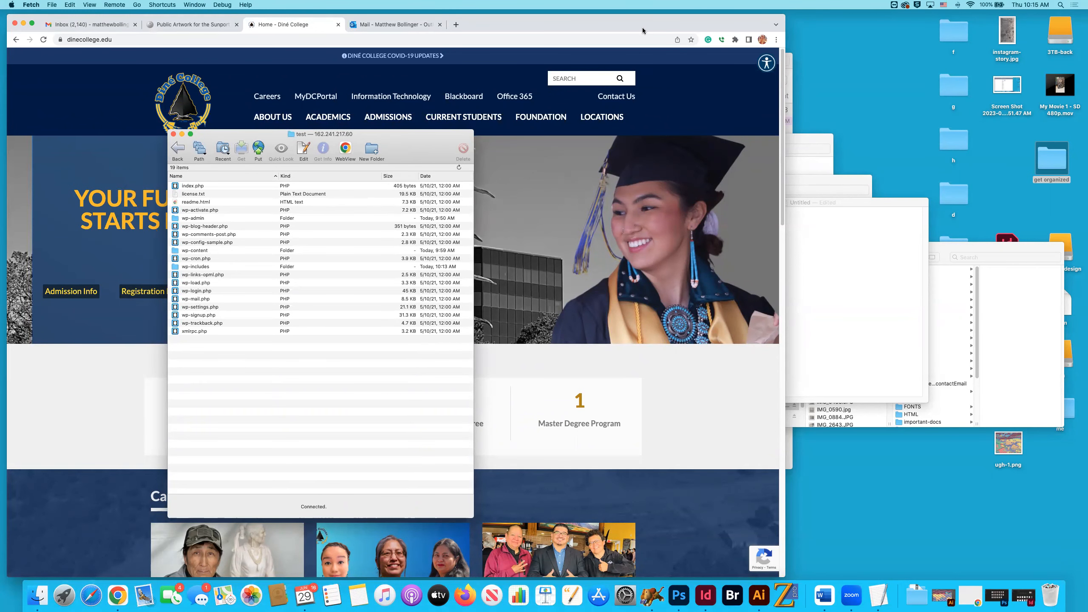
left_click(664, 25)
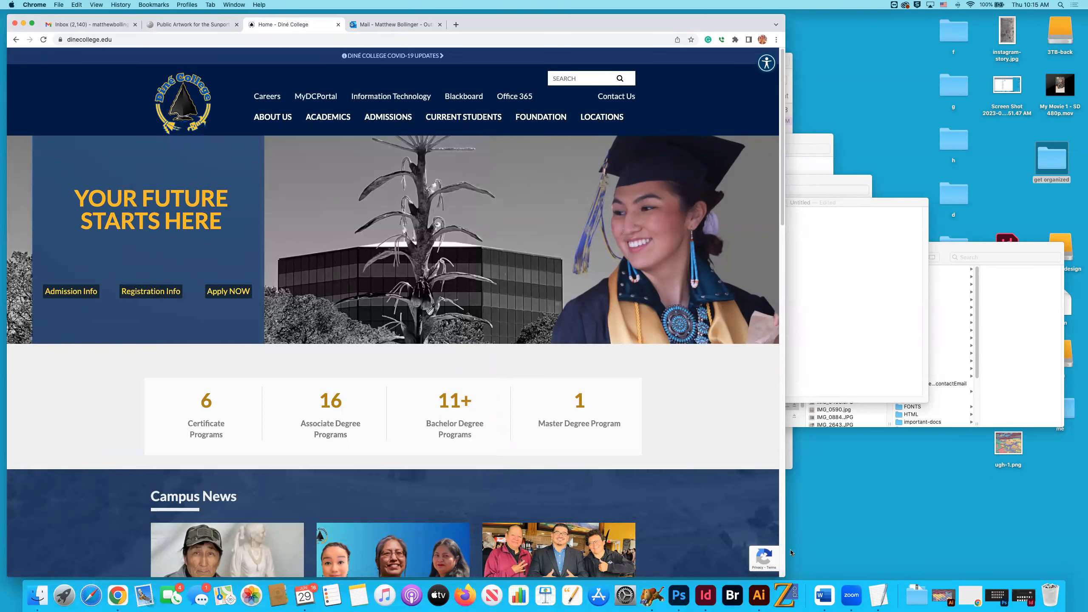
left_click_drag(785, 577, 895, 496)
left_click_drag(695, 23, 707, 98)
Check the database details and gd313/spring-2023/test path noted in TextEdit, and open a new tab in Chrome.
key("super+Tab")
key("super+Tab")
key("super+Tab")
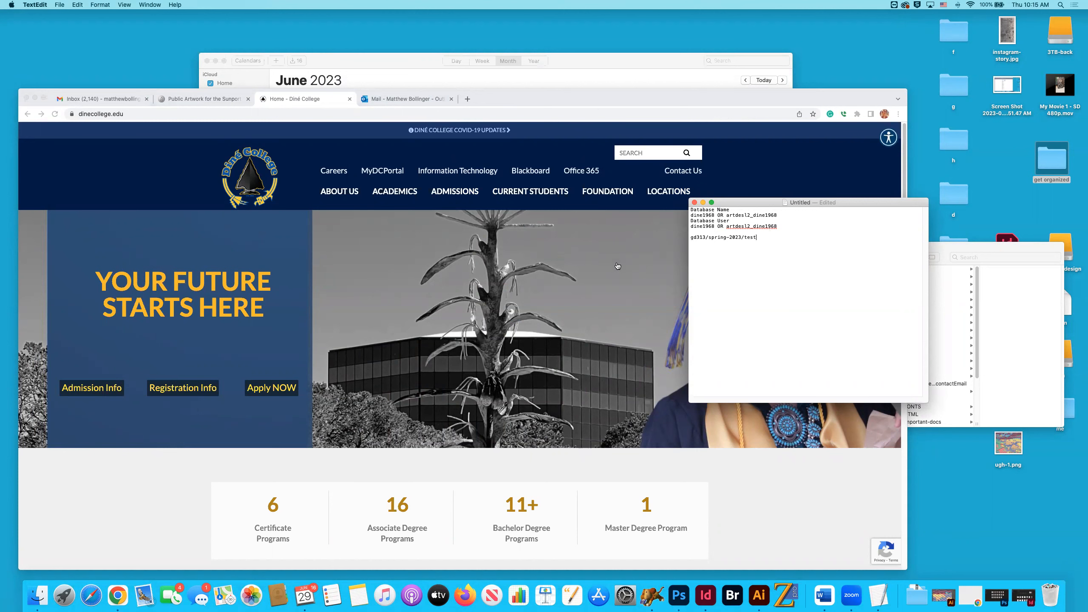
key("super+Tab")
left_click(479, 99)
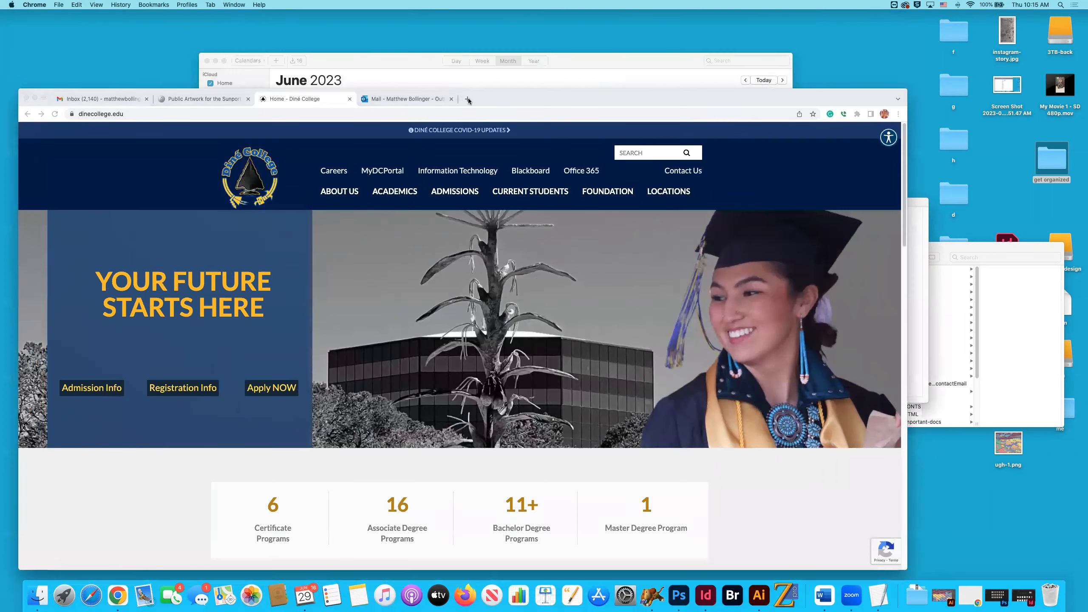
key("super+t")
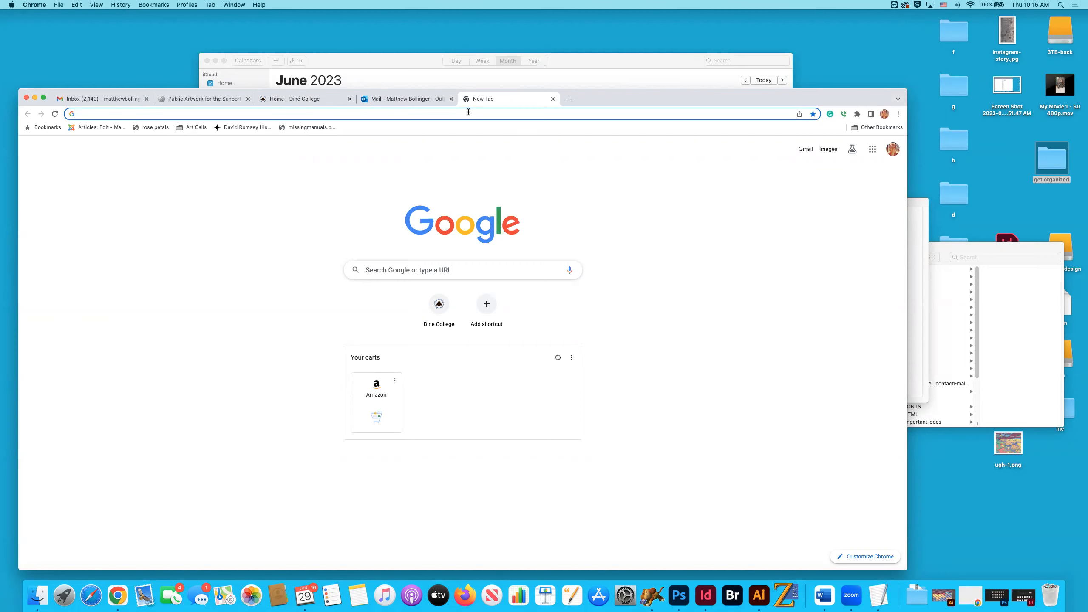
left_click_drag(593, 99, 583, 92)
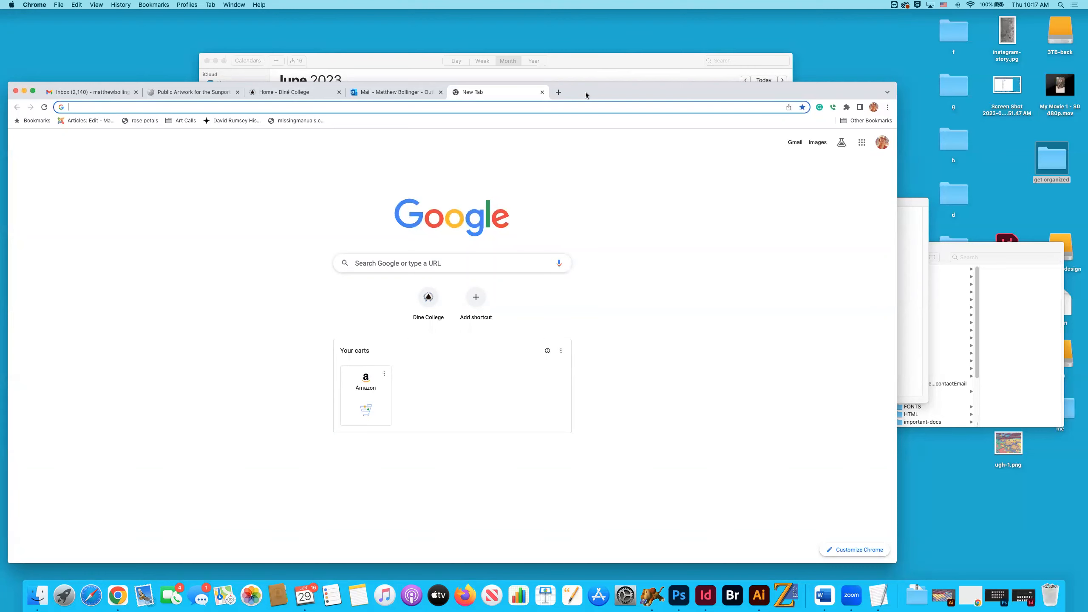
Try to load the address artdescigndc.com/gd213/spring-2023/test in the new tab.
left_click(404, 109)
type("ar")
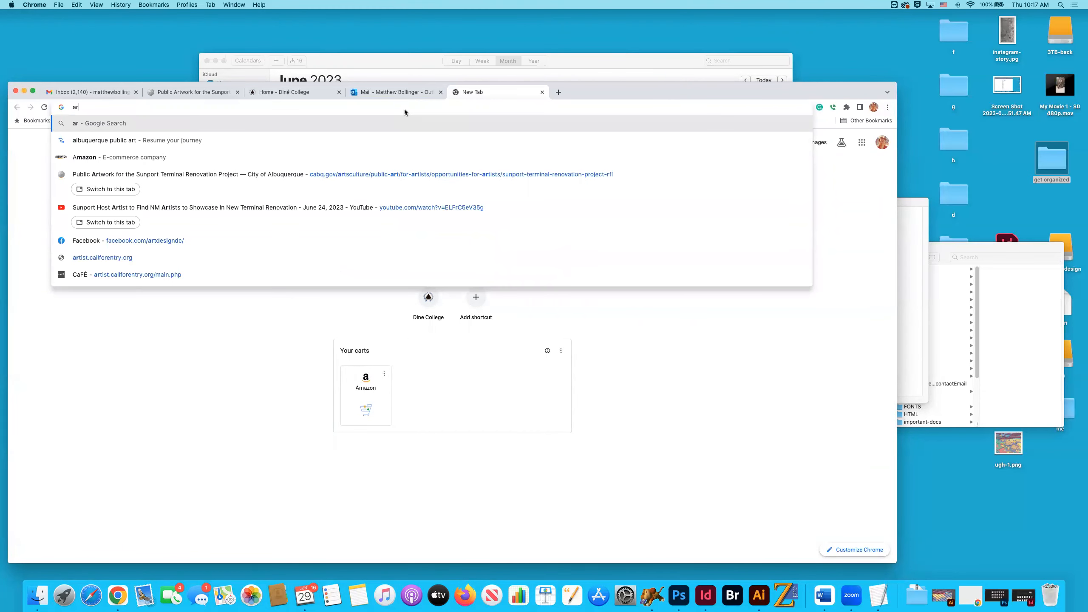
type("tdescigndc")
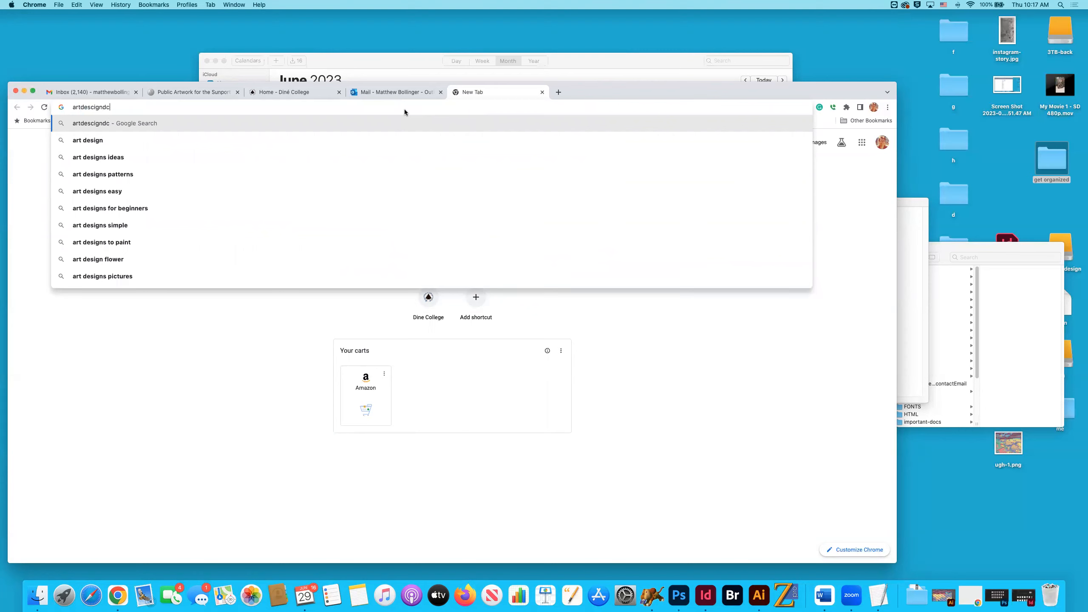
type(".com/gd")
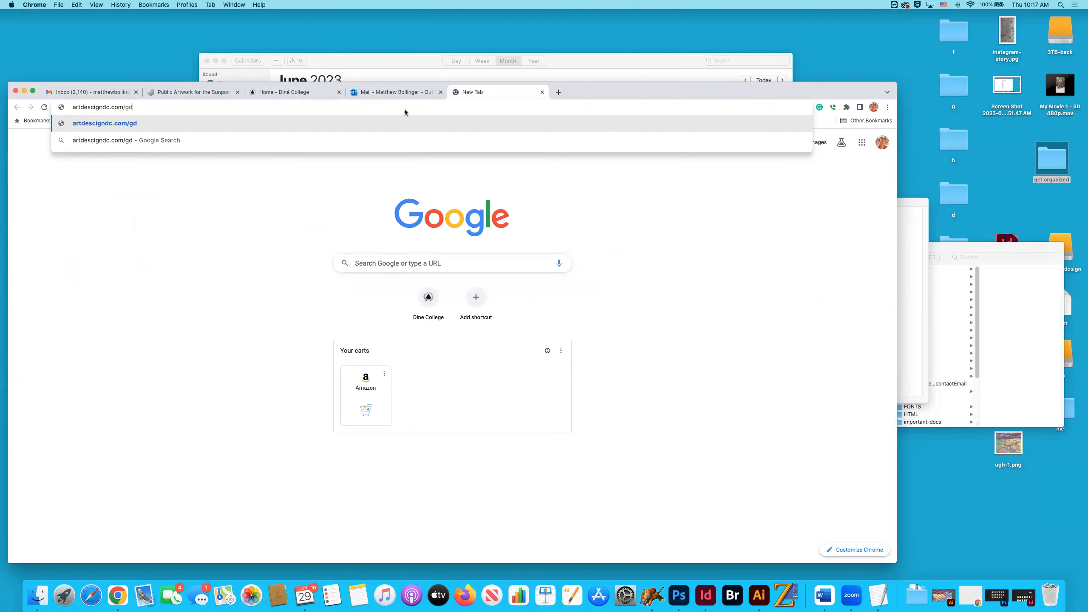
type("213/spring-2023/")
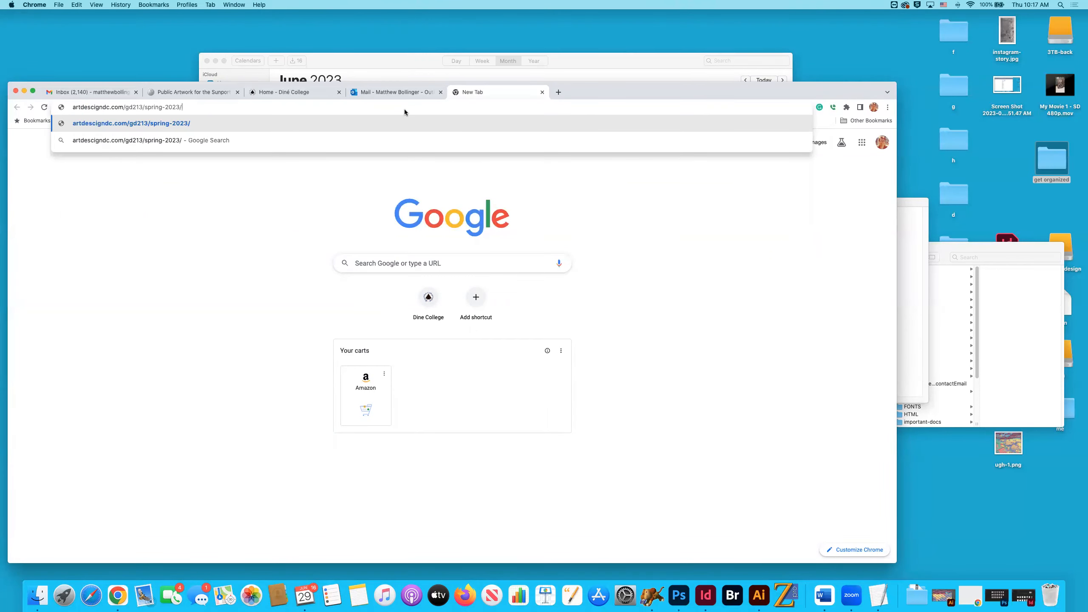
type("test")
key("Return")
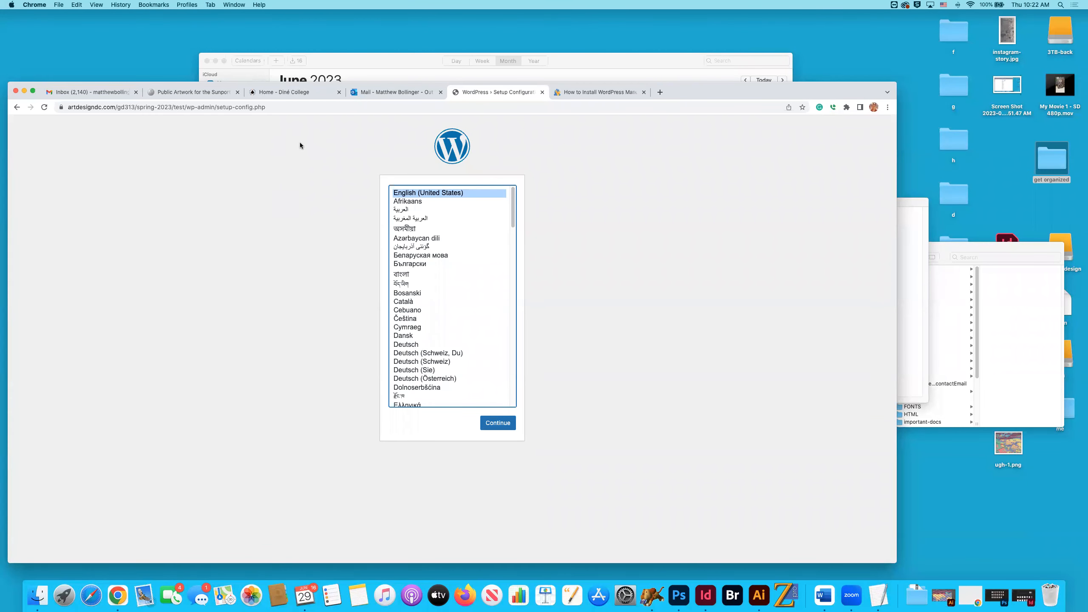
Close the tab with the manual WordPress installation guide and examine the gd313/spring-2023/test path in the setup page's address.
left_click(620, 92)
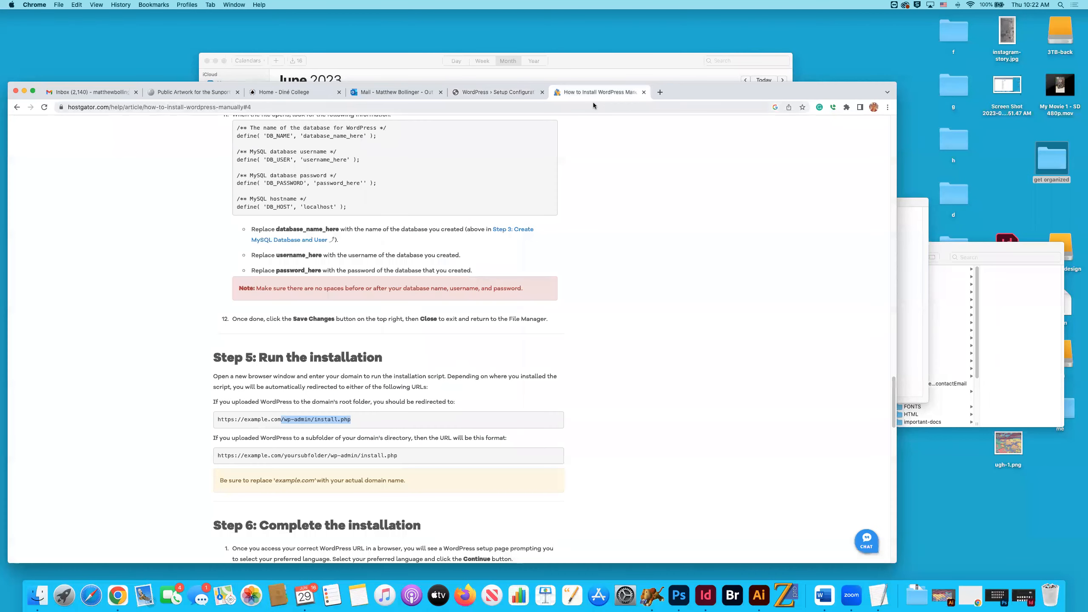
left_click(643, 93)
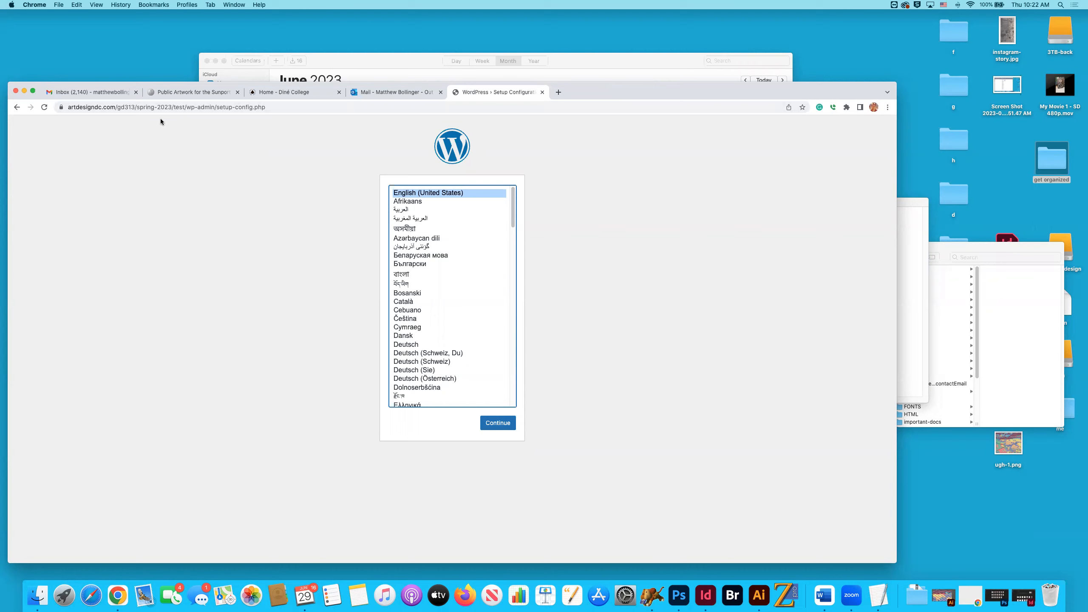
left_click_drag(124, 105, 129, 106)
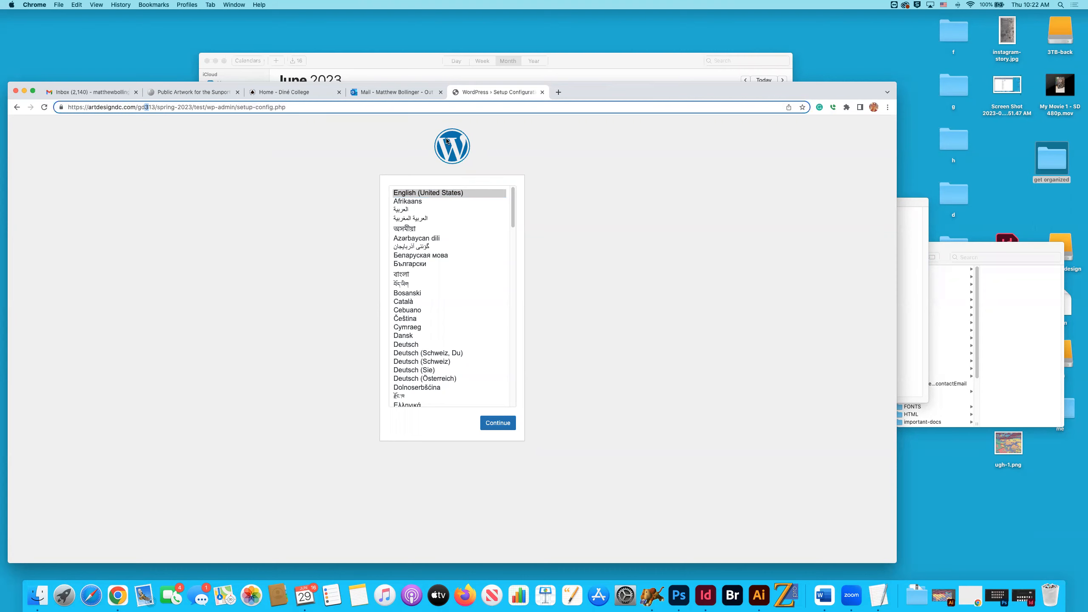
left_click(131, 125)
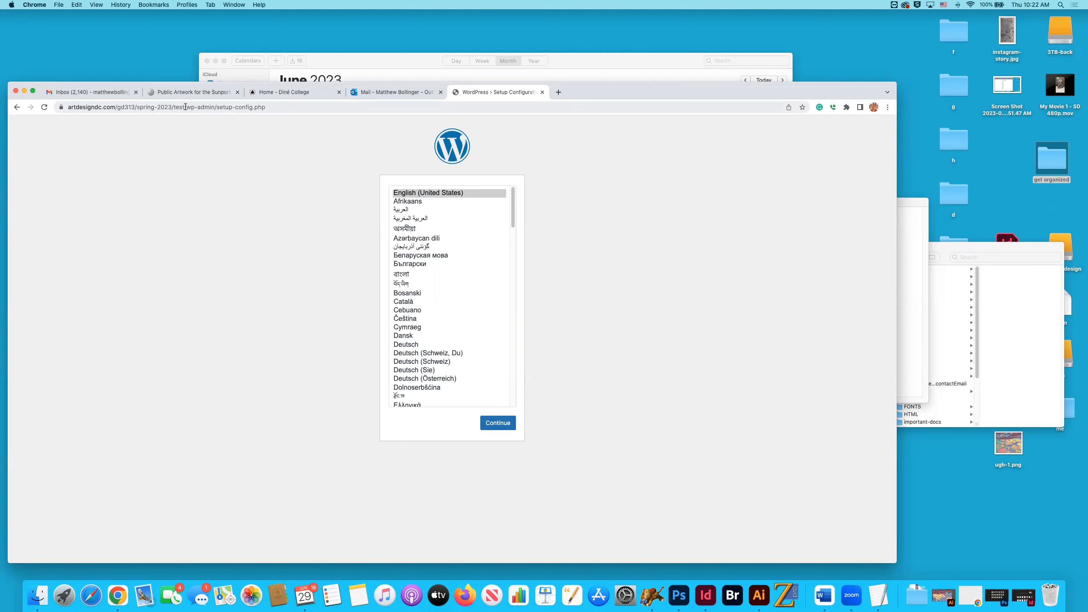
left_click_drag(186, 106, 80, 119)
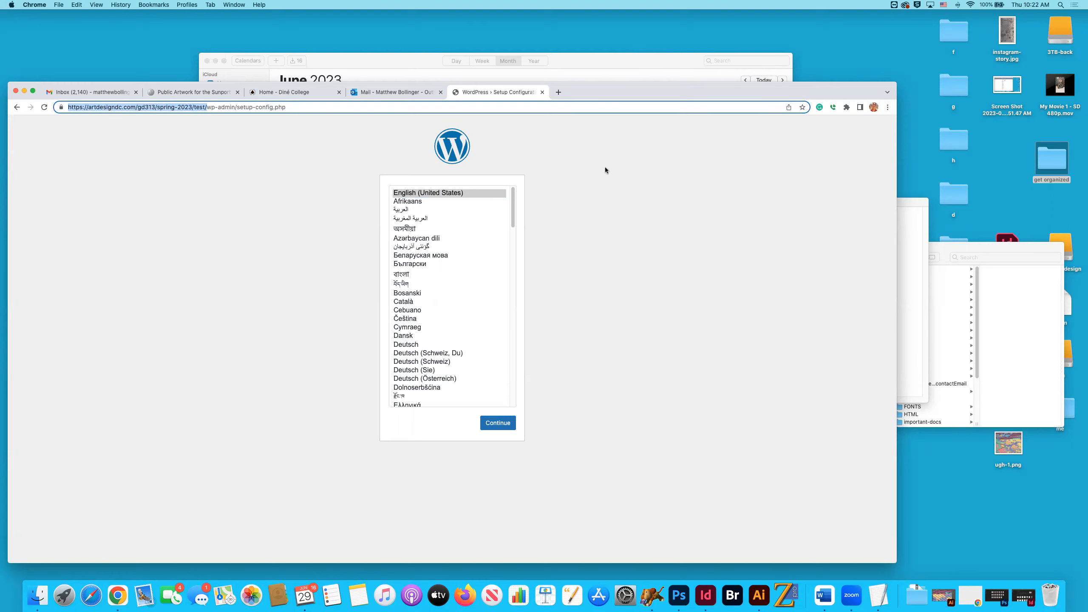
left_click(565, 166)
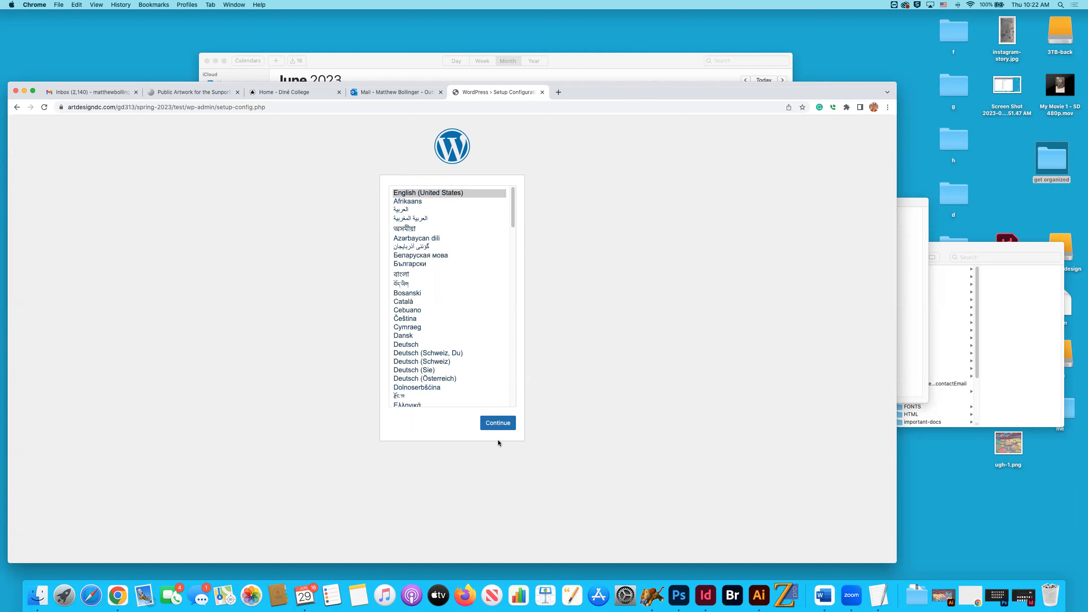
Continue the WordPress setup in English (United States) and proceed to the database connection form.
left_click(497, 423)
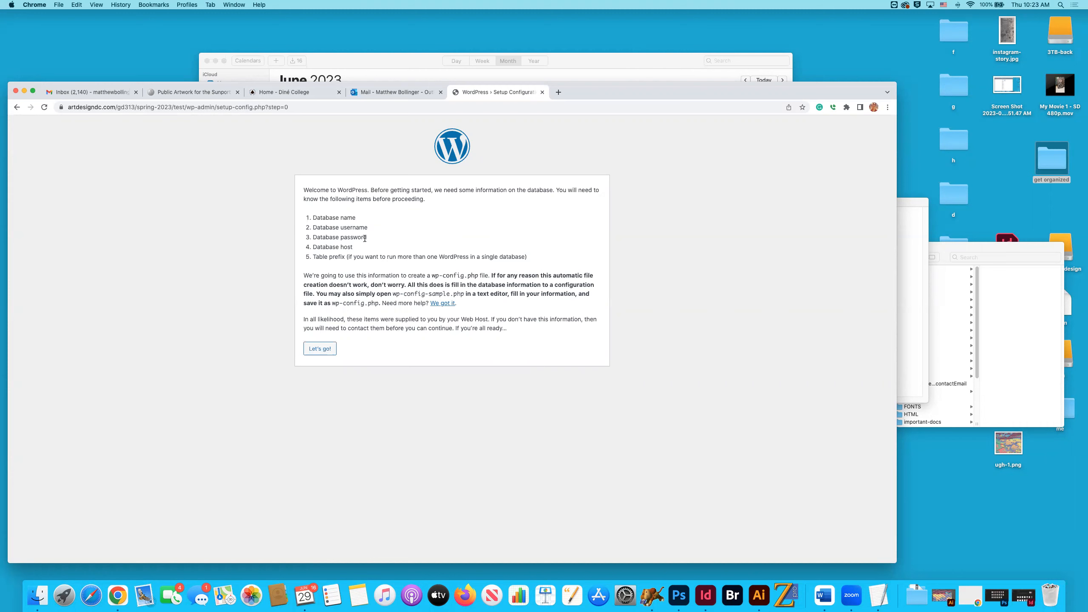
left_click(320, 350)
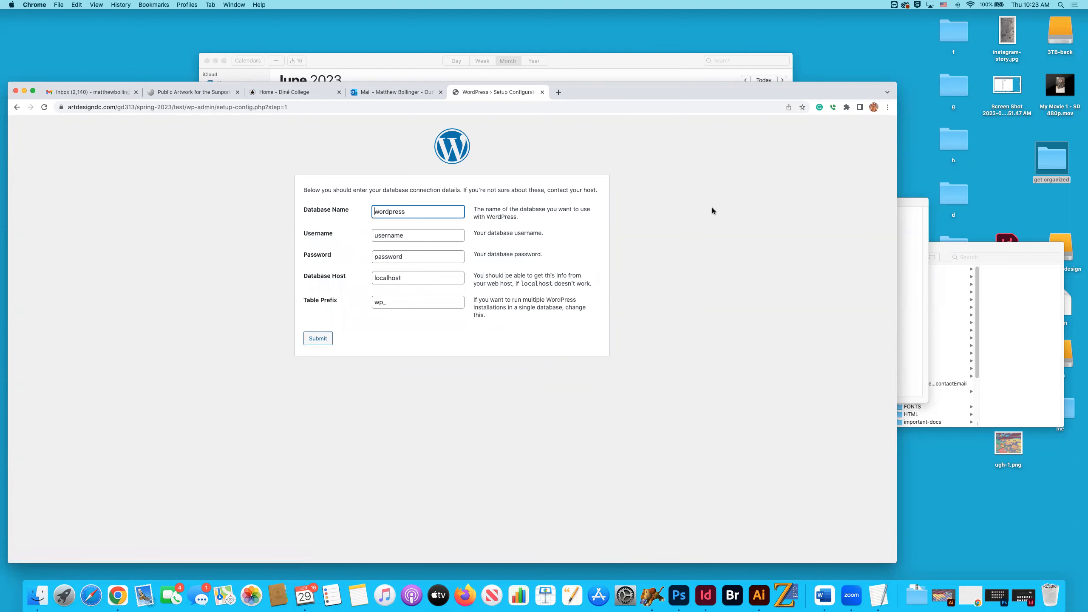
Copy artdesl2_dine1968 from the TextEdit notes and paste it in Chrome as both the Database Name and the Username.
key("super+Tab")
key("super+Tab")
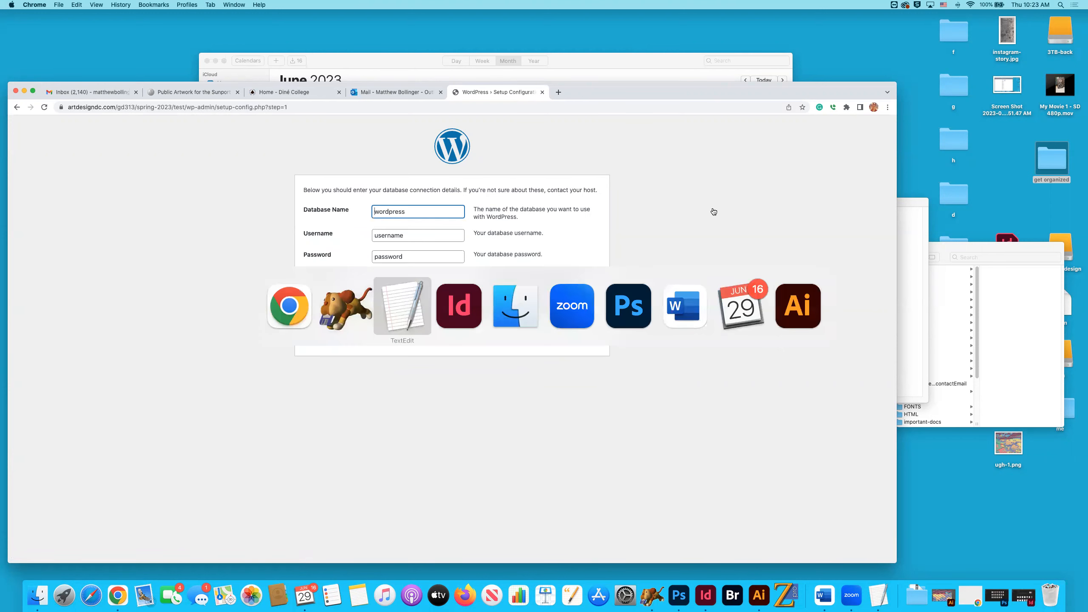
left_click_drag(727, 215, 775, 215)
key("super+c")
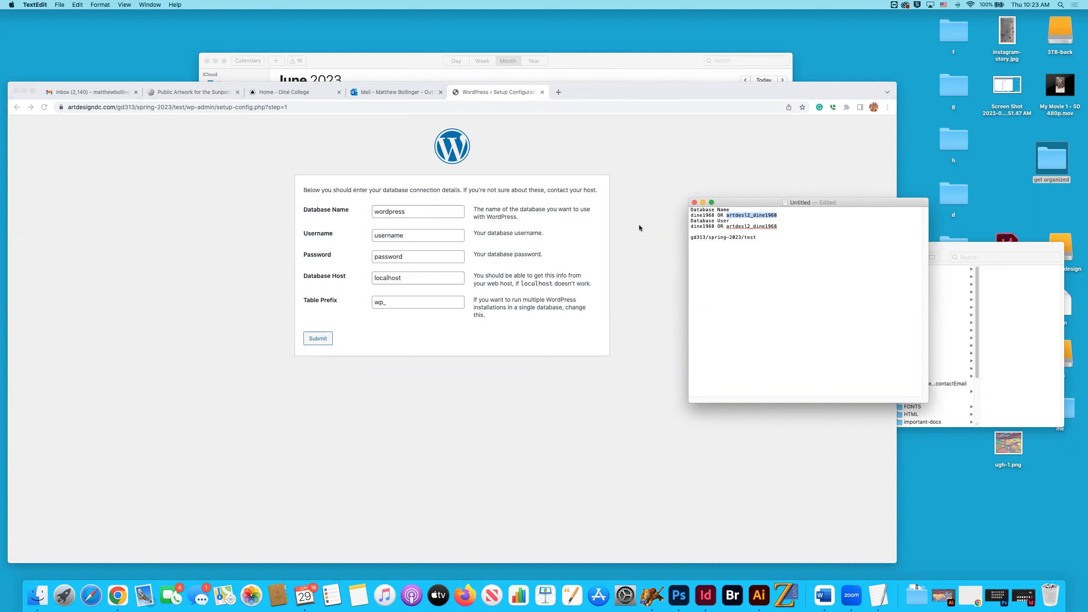
left_click(392, 217)
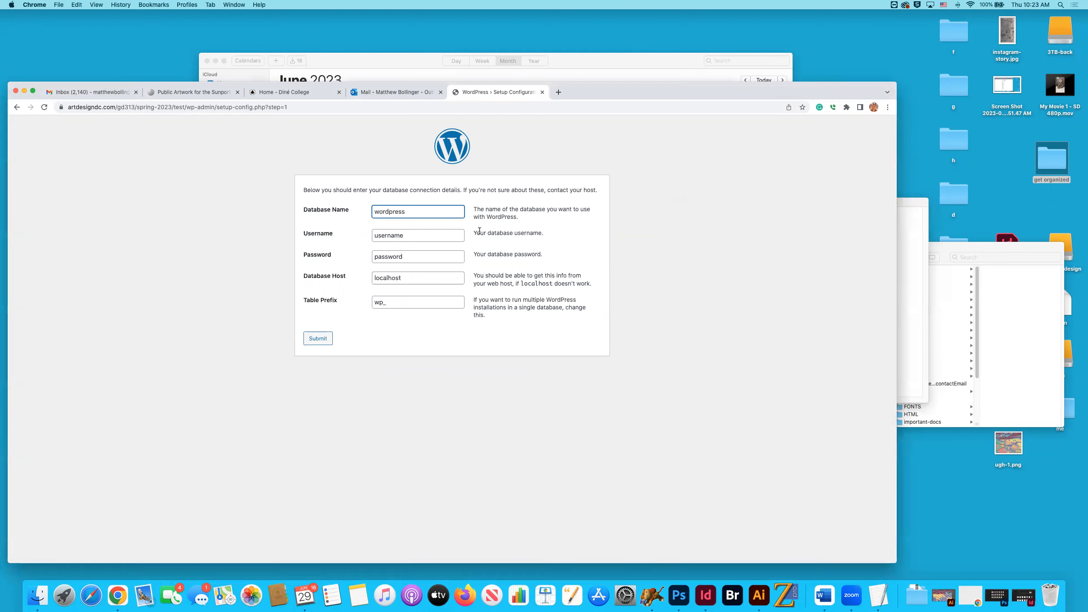
left_click_drag(417, 210, 362, 212)
key("super+v")
left_click(414, 238)
left_click_drag(424, 236, 373, 235)
key("super+v")
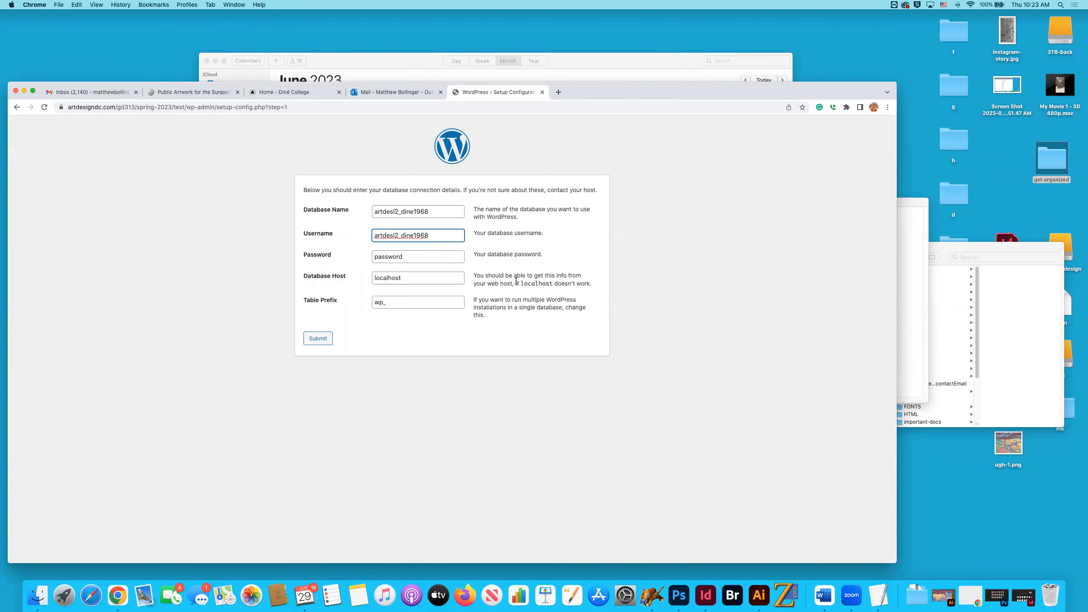
Clear the placeholder text from the database Password field.
left_click(402, 258)
left_click_drag(403, 258, 354, 255)
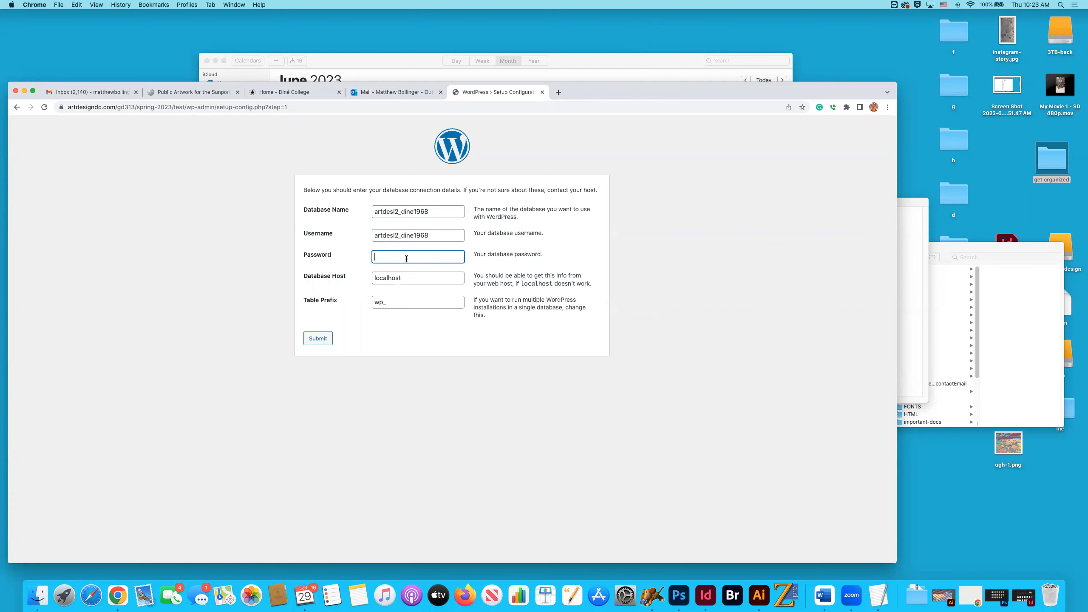
Keep localhost as the database host and wp_ as the table prefix, enter the database password, and submit the connection details.
left_click_drag(400, 276, 367, 302)
left_click_drag(418, 278, 364, 303)
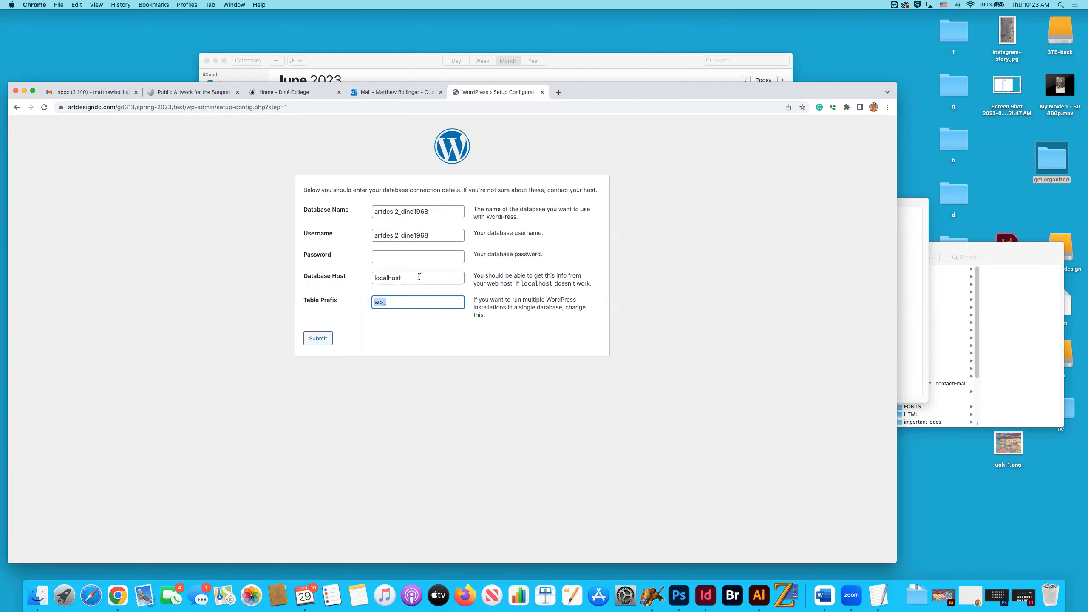
left_click_drag(419, 277, 359, 275)
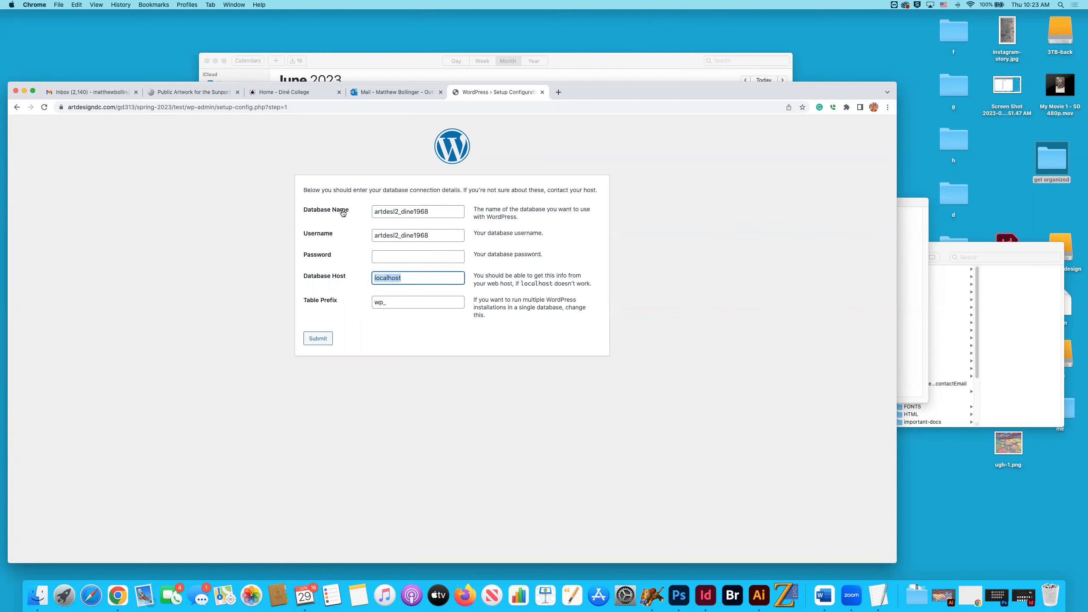
left_click(402, 257)
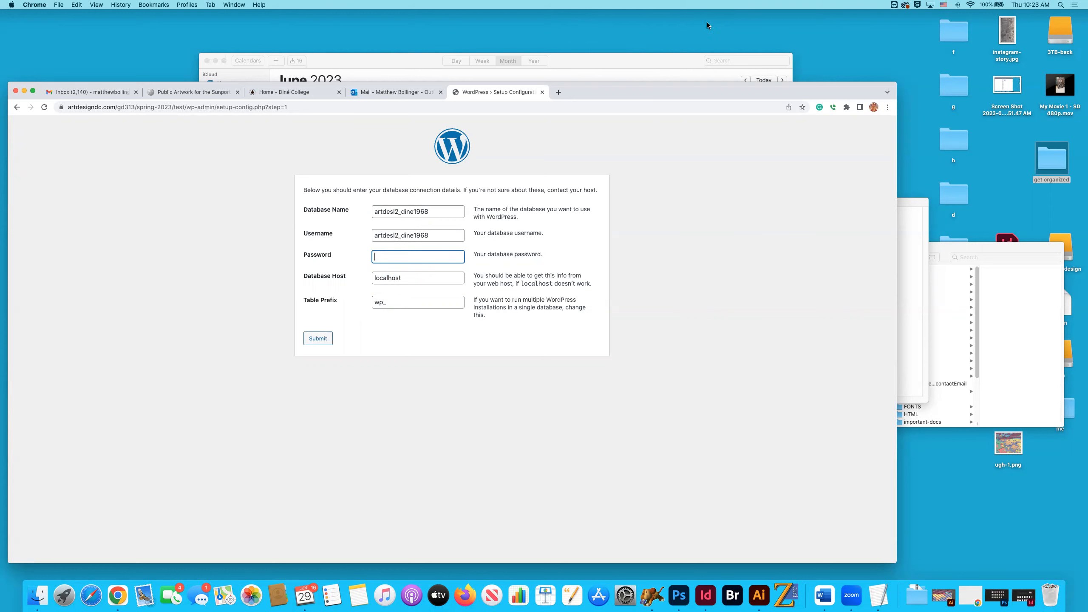
key("Return")
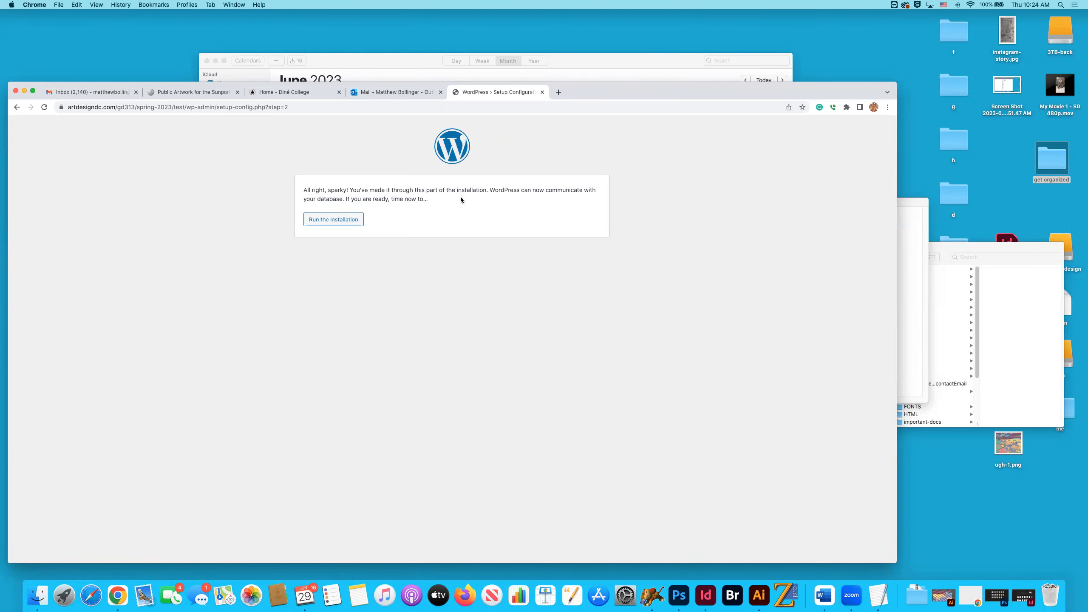
Run the installation, set the site title to Test, and enter the administrator's username.
left_click(325, 220)
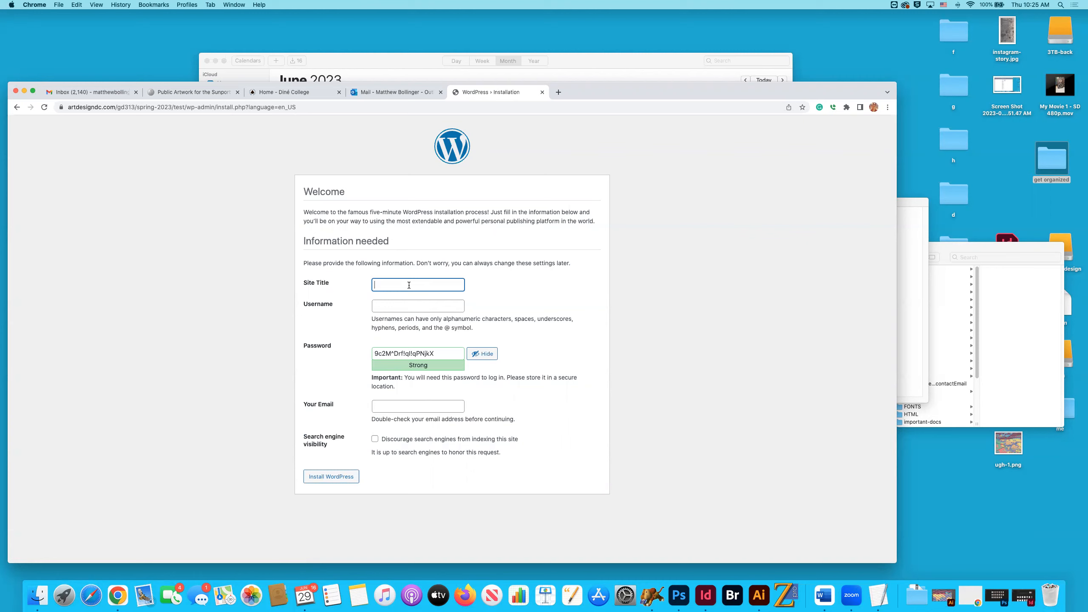
type("Bo")
type("Test")
left_click(416, 307)
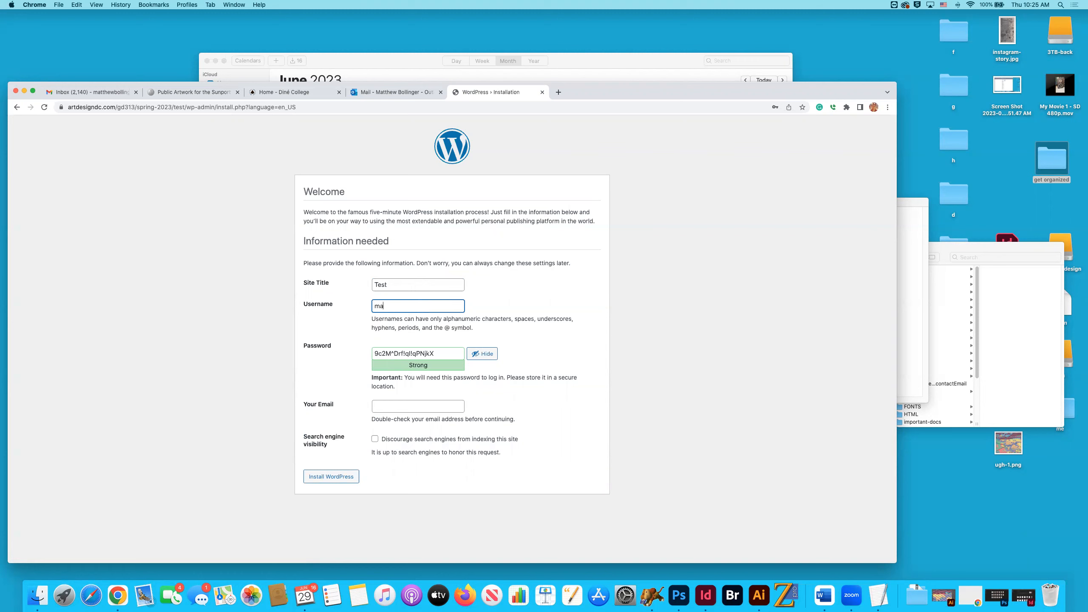
Fill in the administrator's email address, install WordPress, and proceed to the login page.
left_click(419, 407)
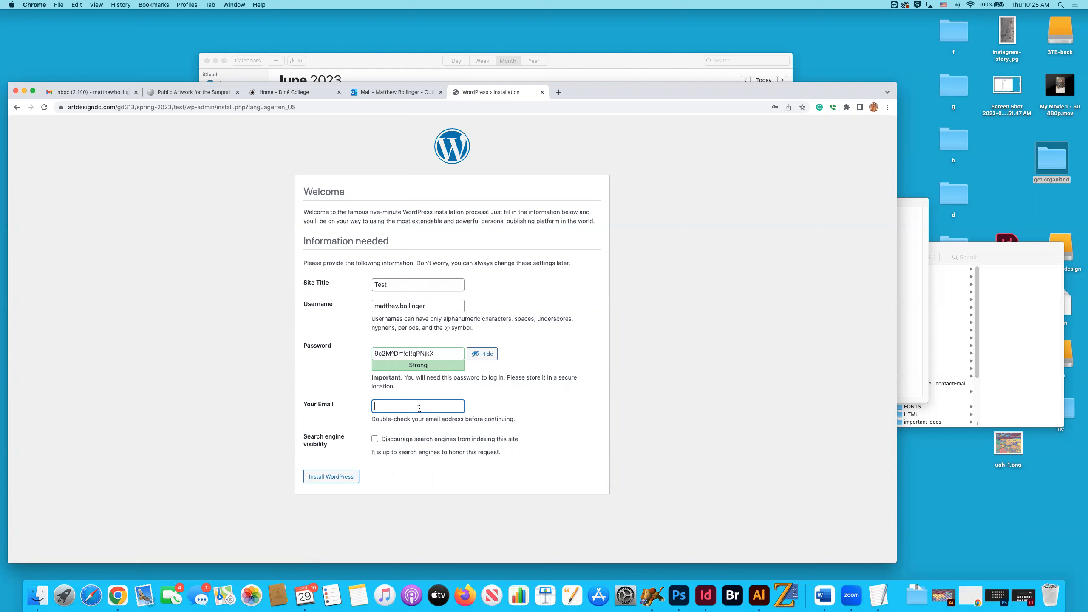
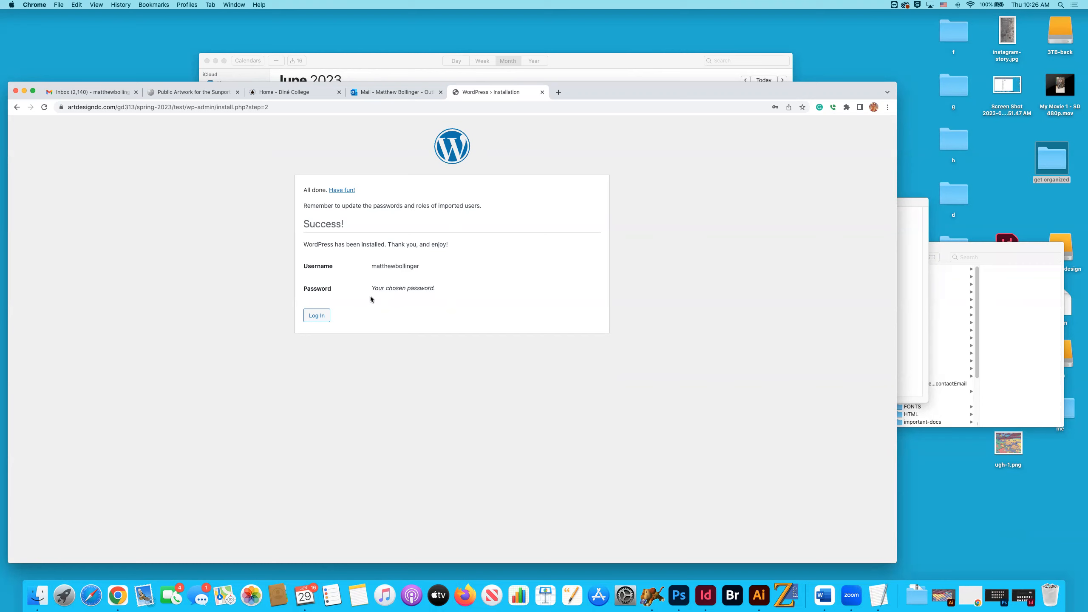
left_click(317, 315)
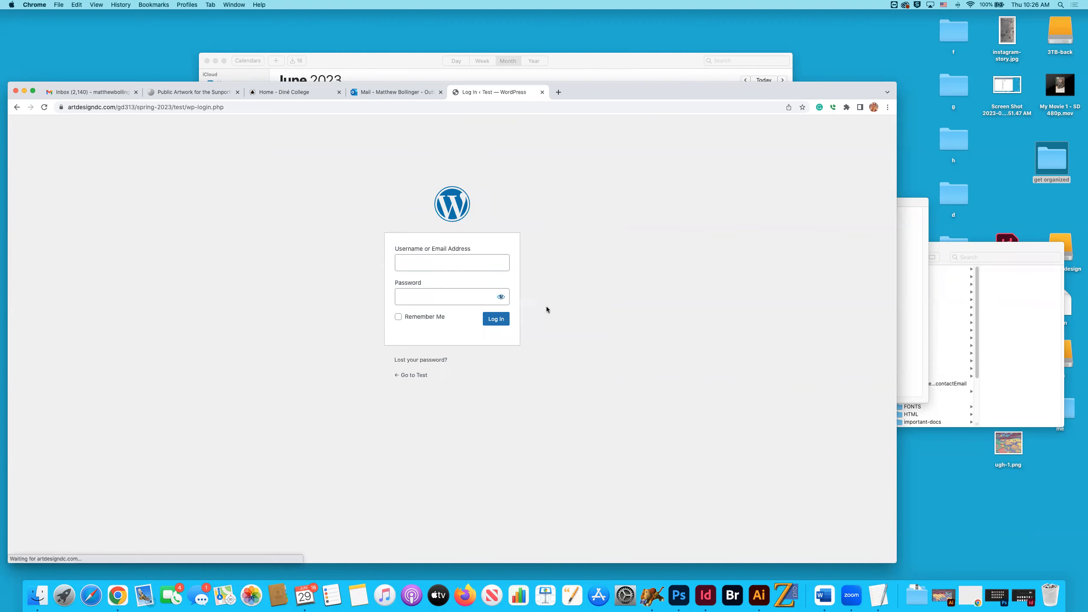
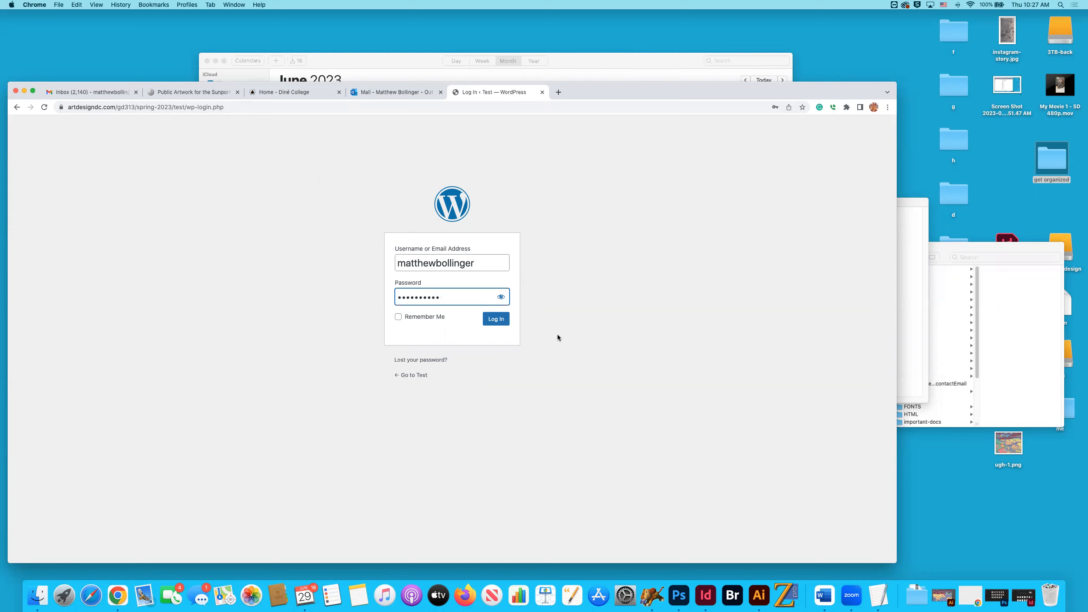
Log in to the Test site's WordPress dashboard, then move the browser window up and enlarge it.
left_click(498, 320)
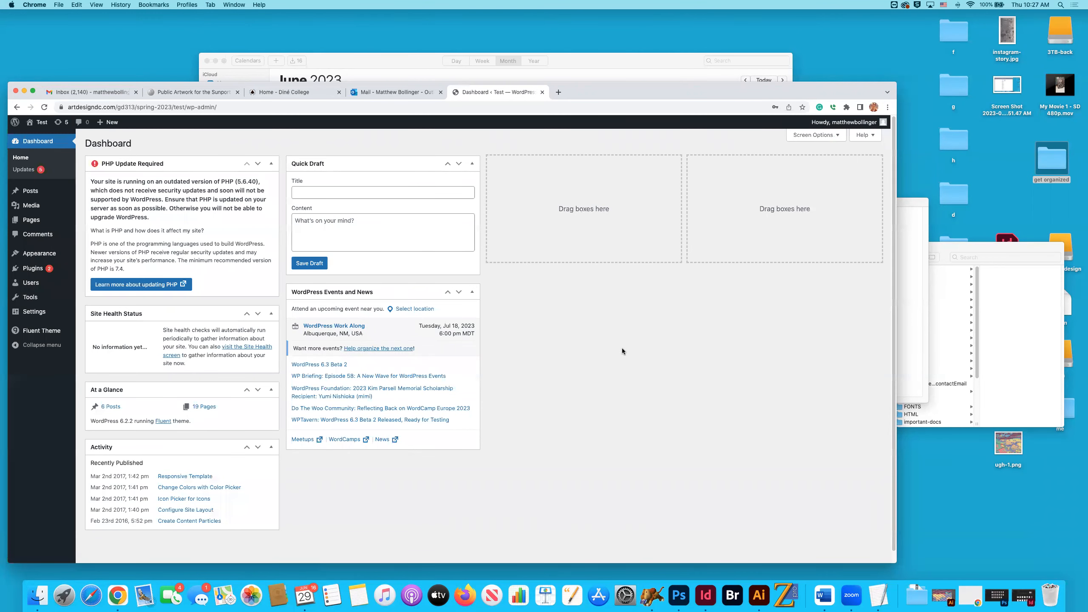
left_click_drag(610, 82, 618, 35)
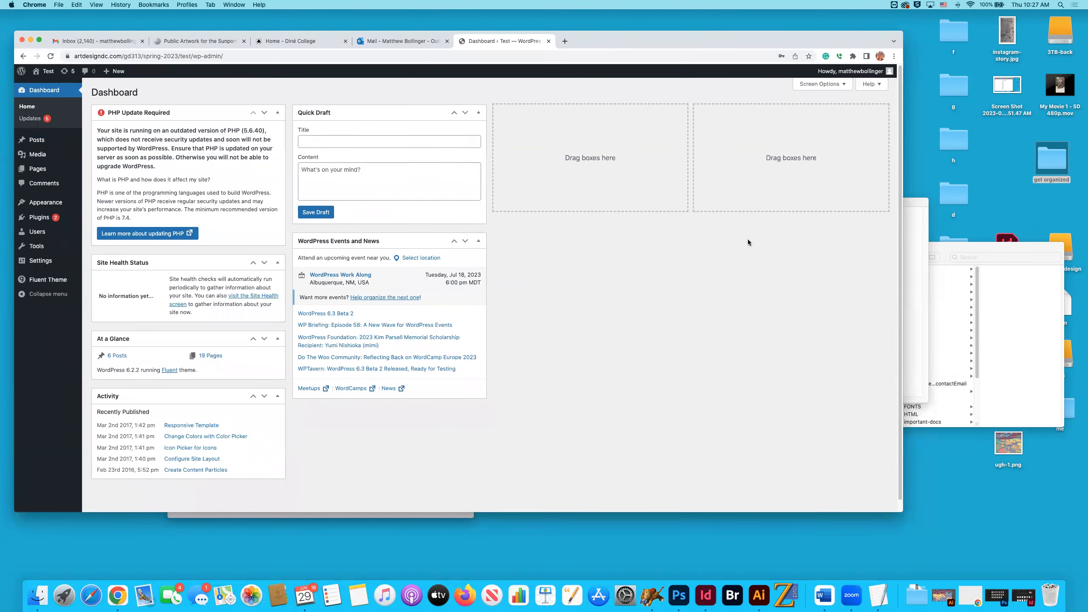
left_click_drag(902, 513, 1006, 574)
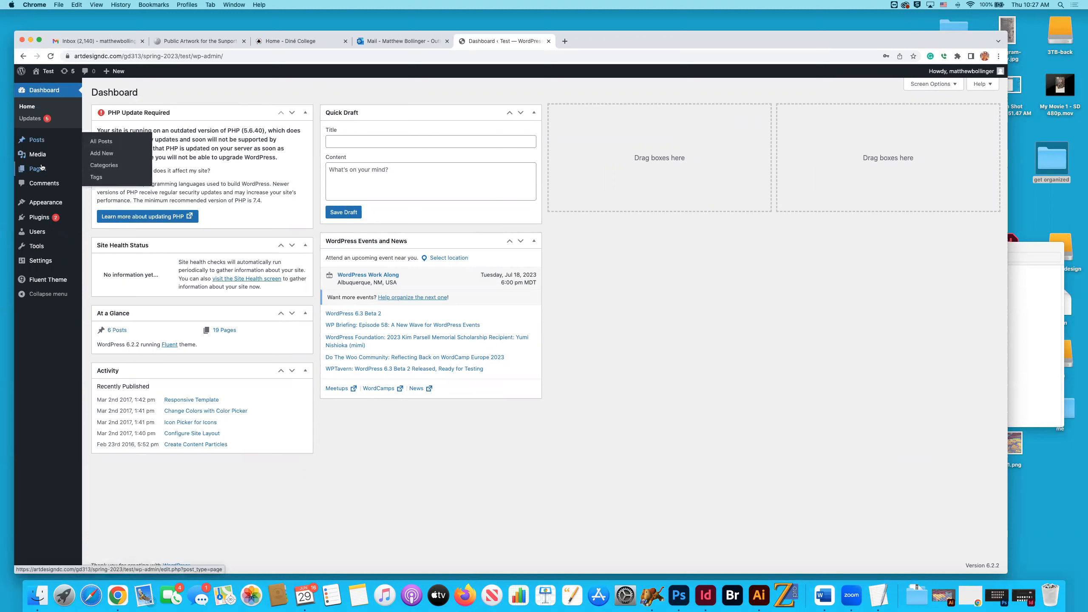
Look over the dashboard's admin sections and visit the Test site's front page.
mouse_move(37, 155)
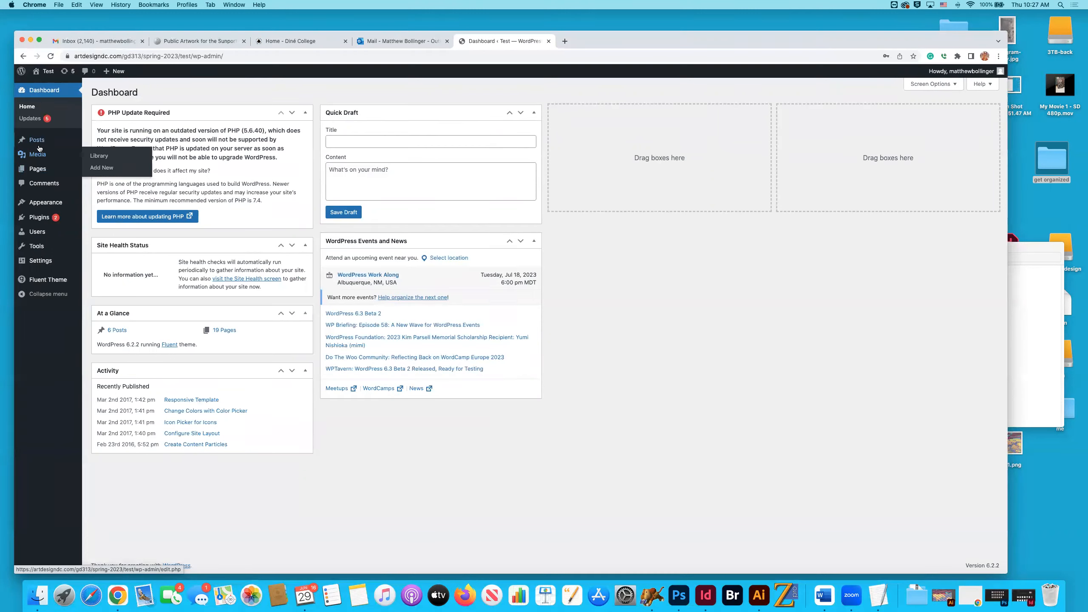
mouse_move(43, 217)
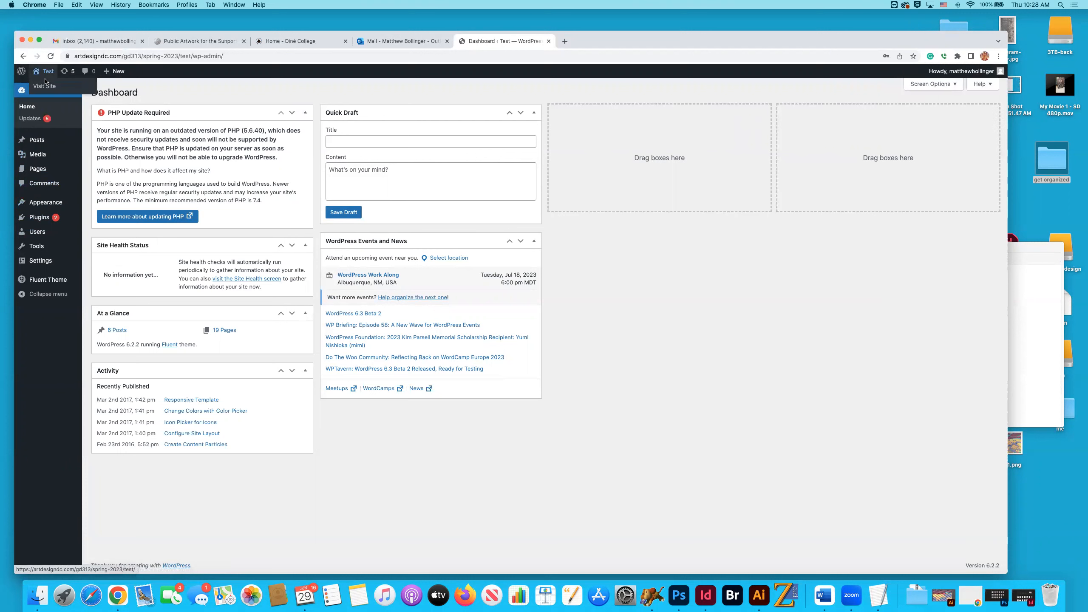
left_click(45, 86)
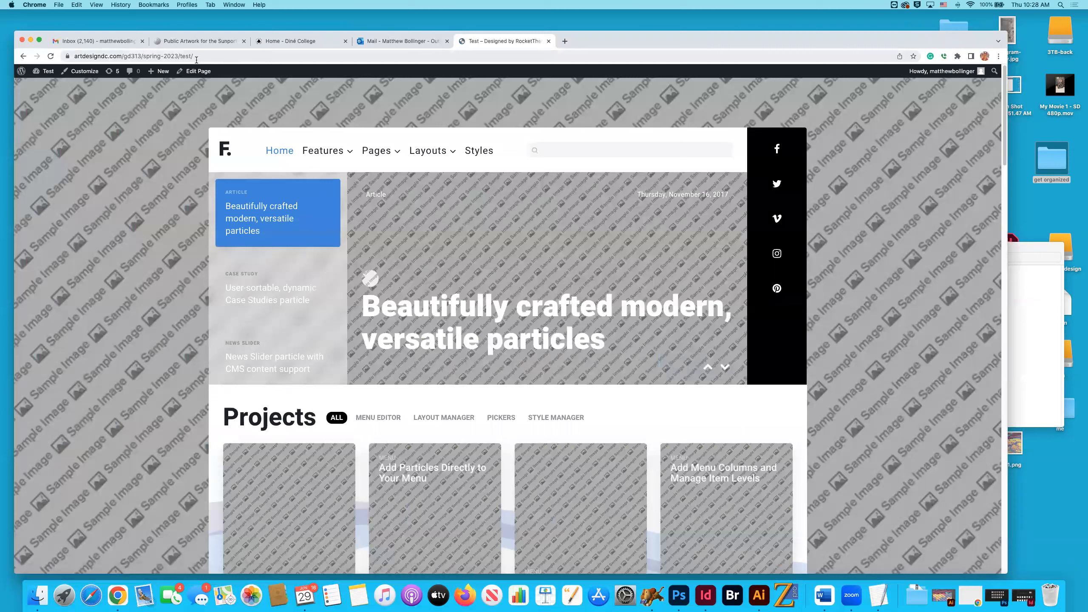
Return the current tab to the dashboard and open artdesigndc.com/gd313/spring-2023/test/ in a separate tab.
left_click(202, 55)
left_click_drag(570, 43, 578, 119)
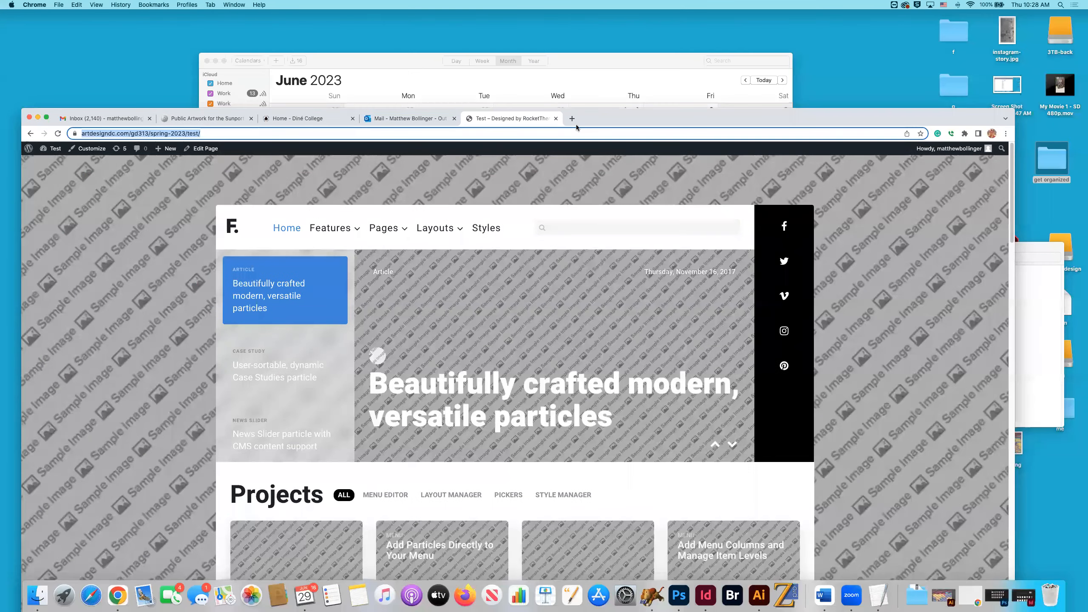
left_click(573, 118)
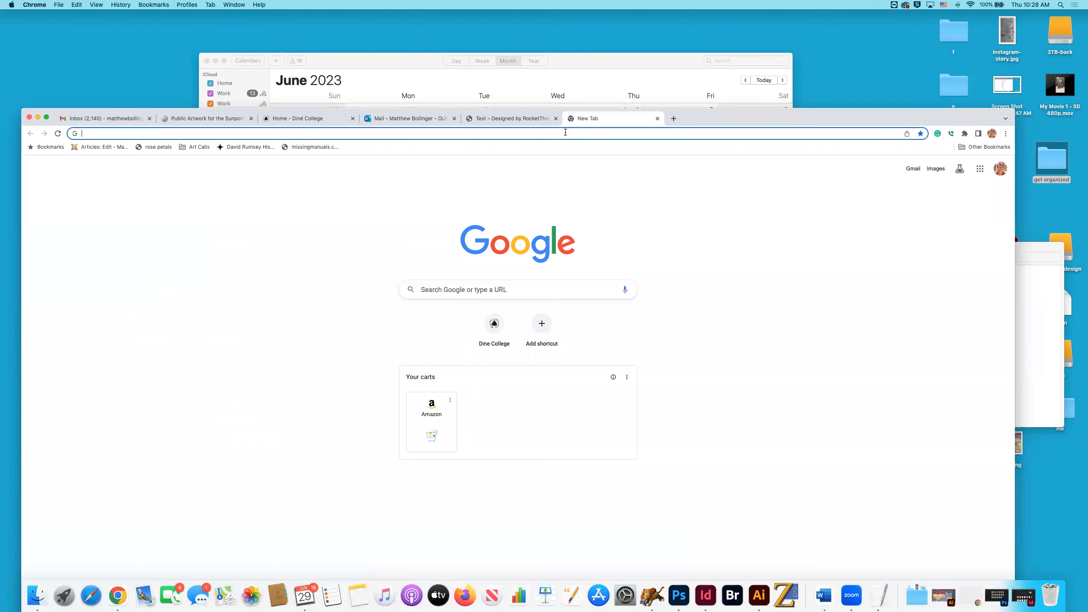
left_click(525, 124)
key("super+c")
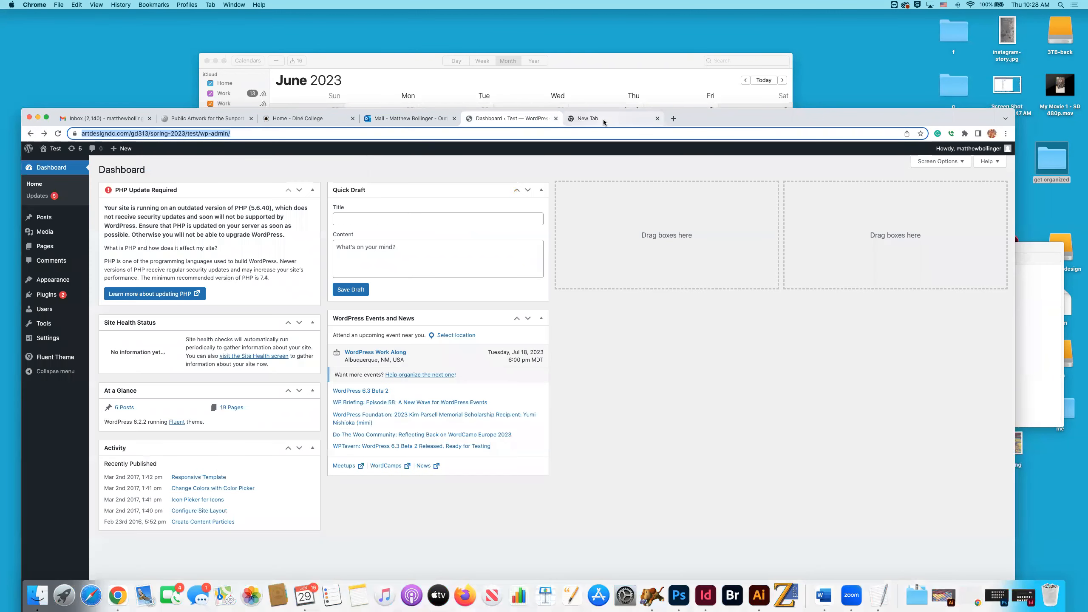
left_click(585, 119)
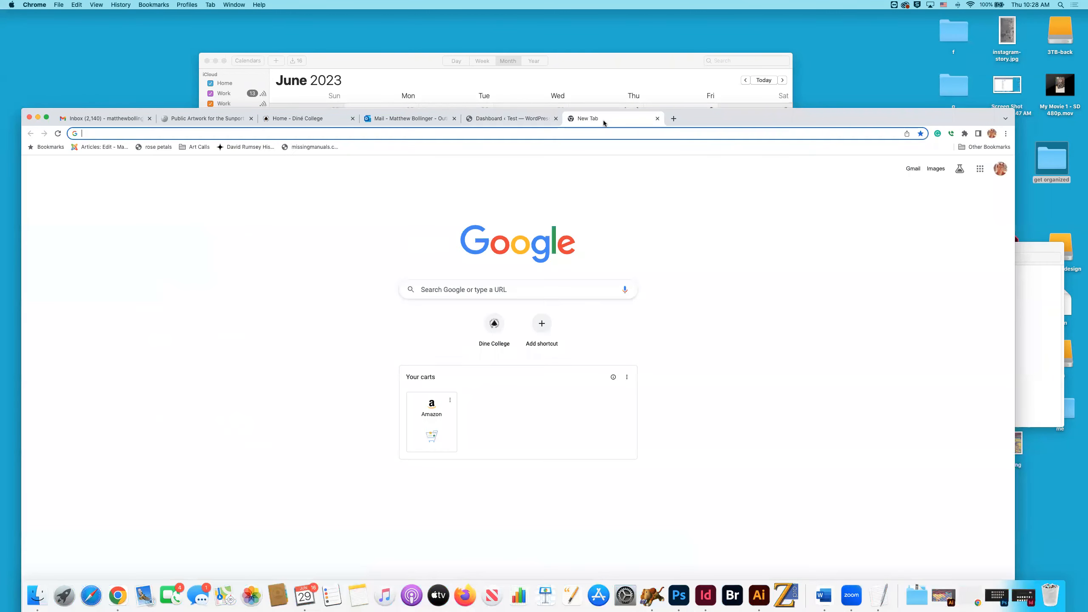
left_click(575, 135)
key("super+v")
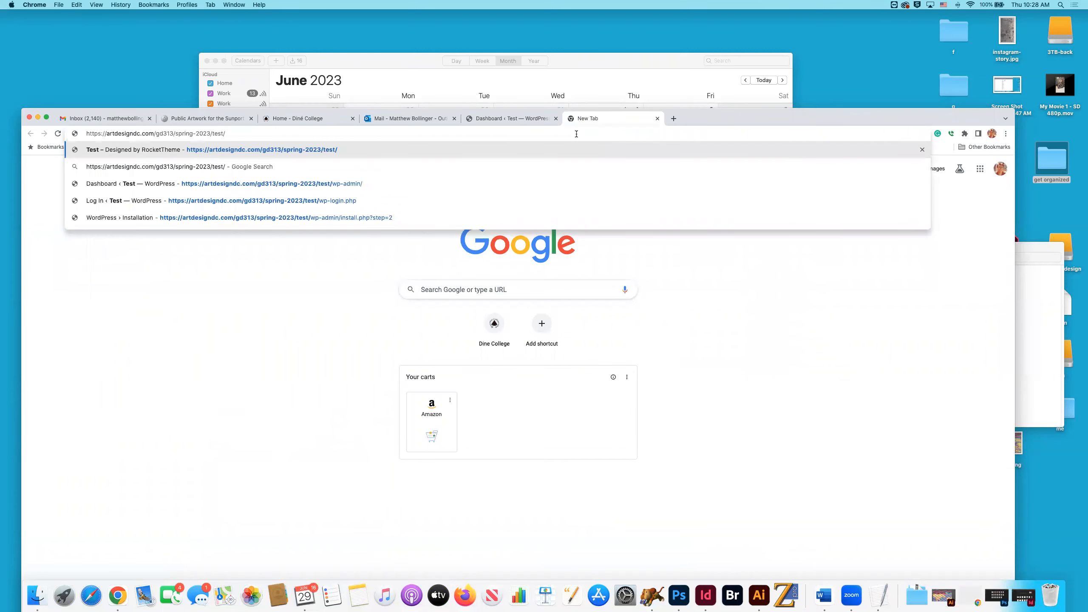
key("Return")
left_click_drag(707, 116, 716, 43)
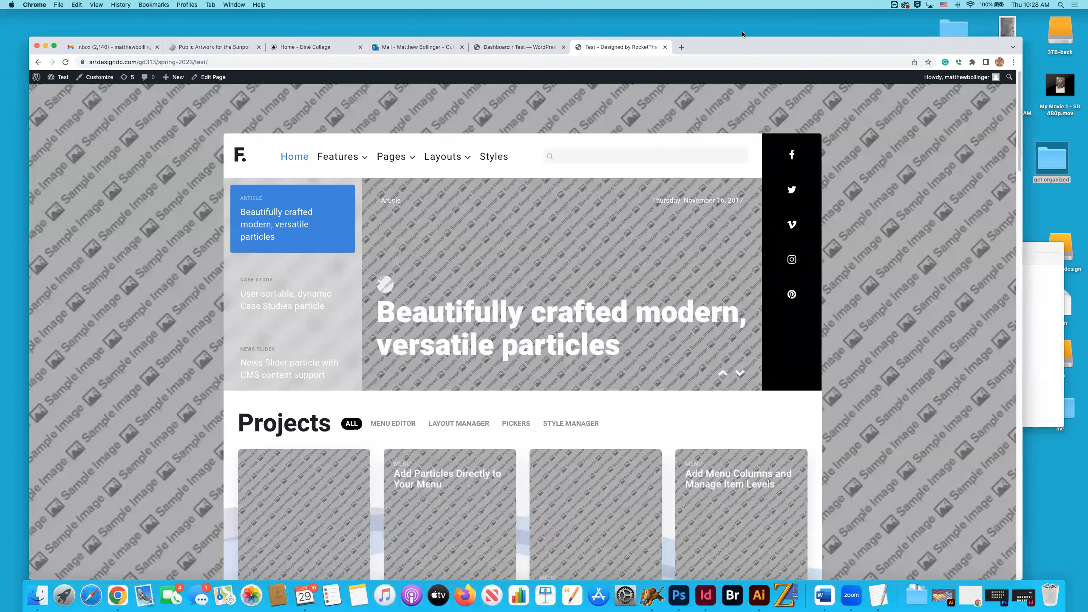
mouse_move(740, 47)
left_mouse_down()
mouse_move(740, 57)
mouse_move(739, 46)
left_mouse_up()
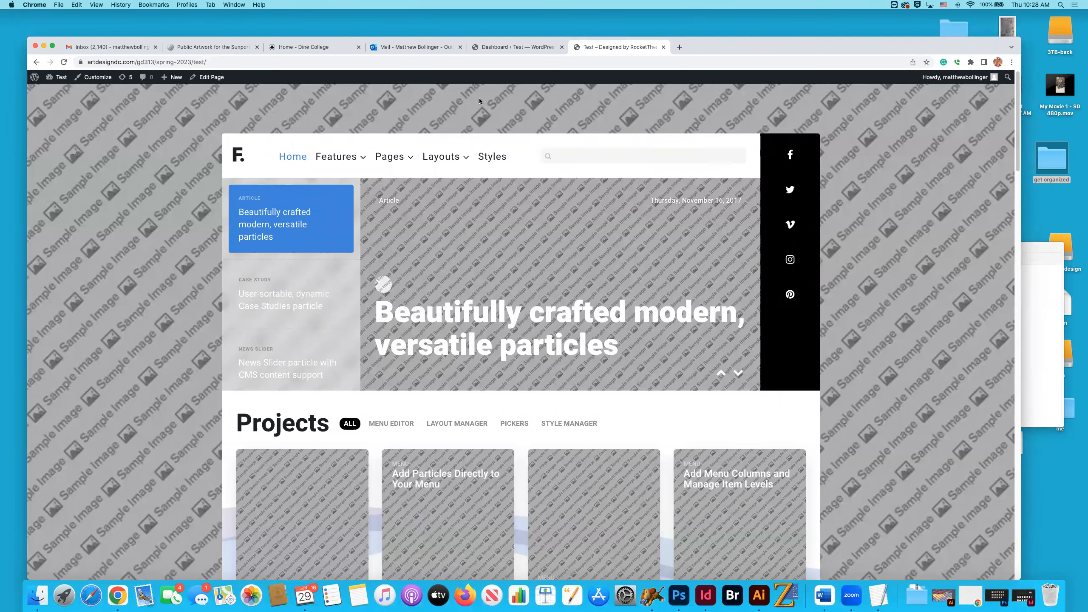
Examine the Test site's home page from the header and Projects grid down to the pricing table and footer.
scroll(669, 192, "down", 10)
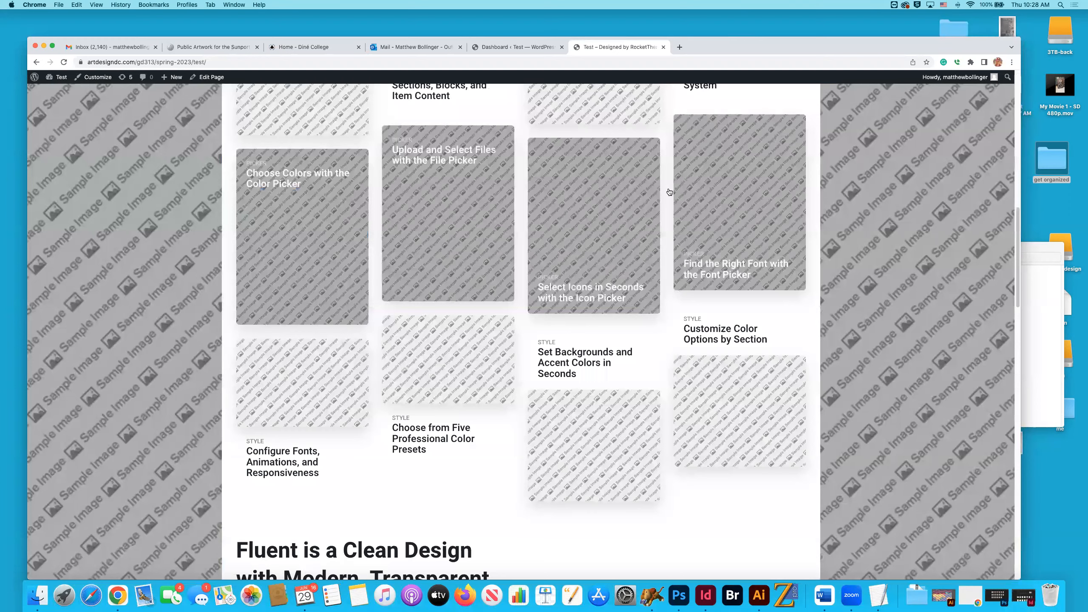
scroll(669, 192, "down", 5)
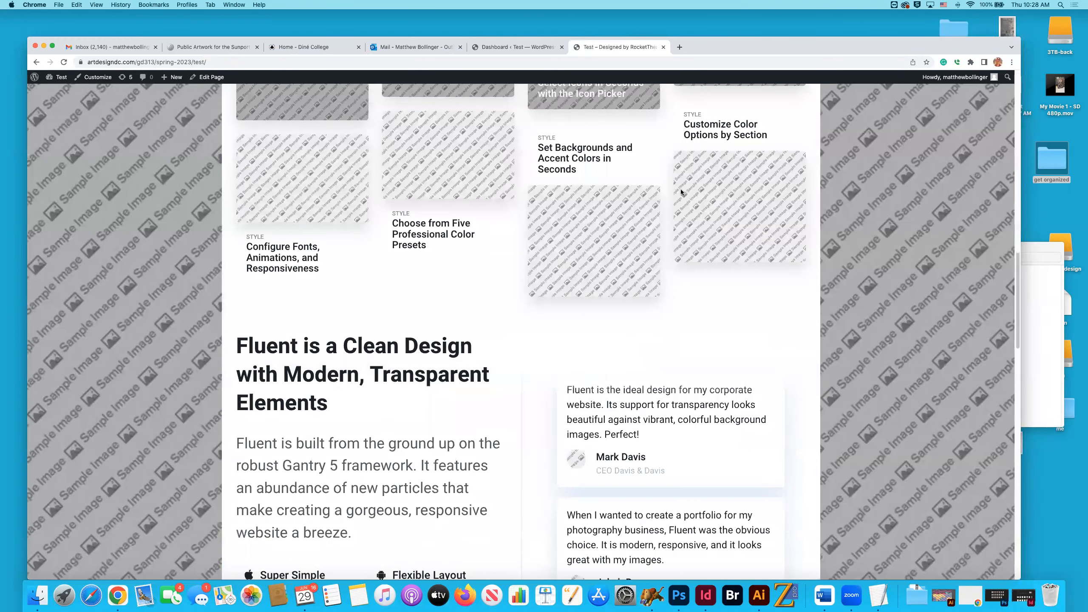
scroll(680, 189, "up", 15)
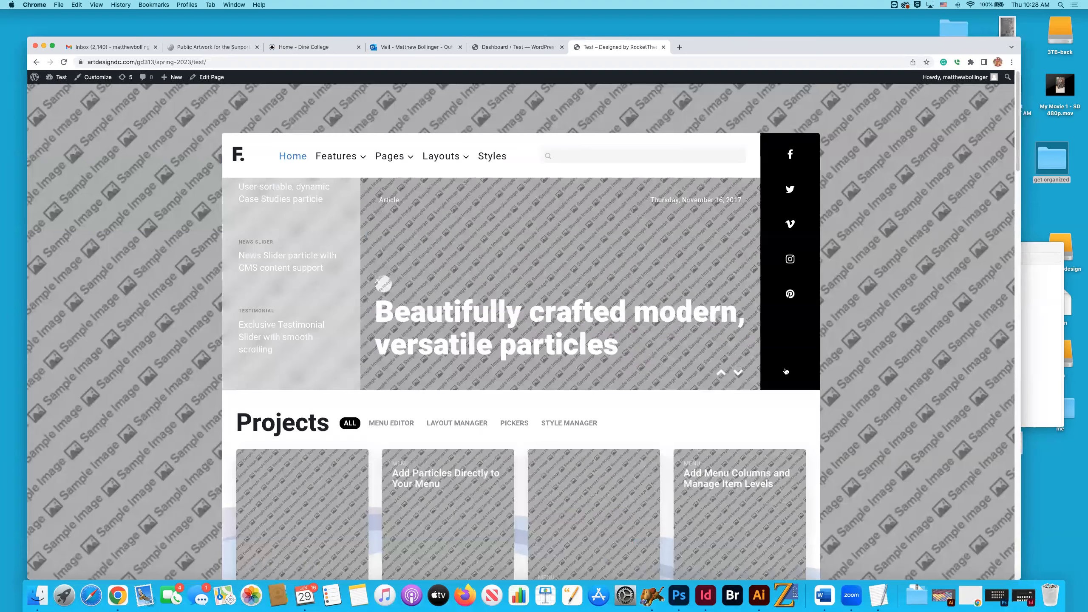
scroll(785, 371, "down", 10)
scroll(785, 371, "down", 10)
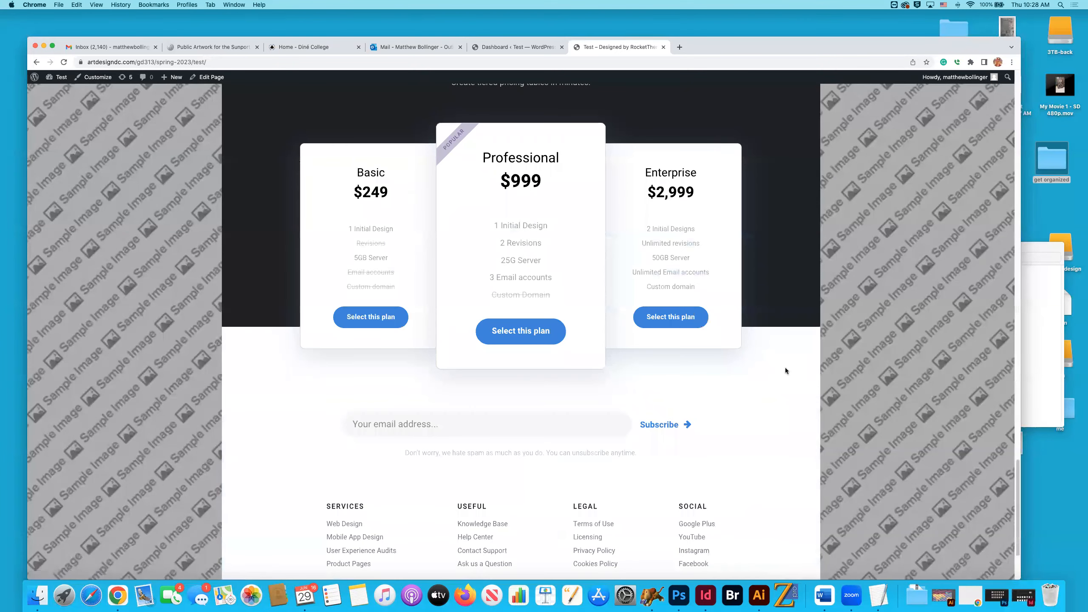
scroll(785, 371, "up", 10)
scroll(785, 371, "up", 15)
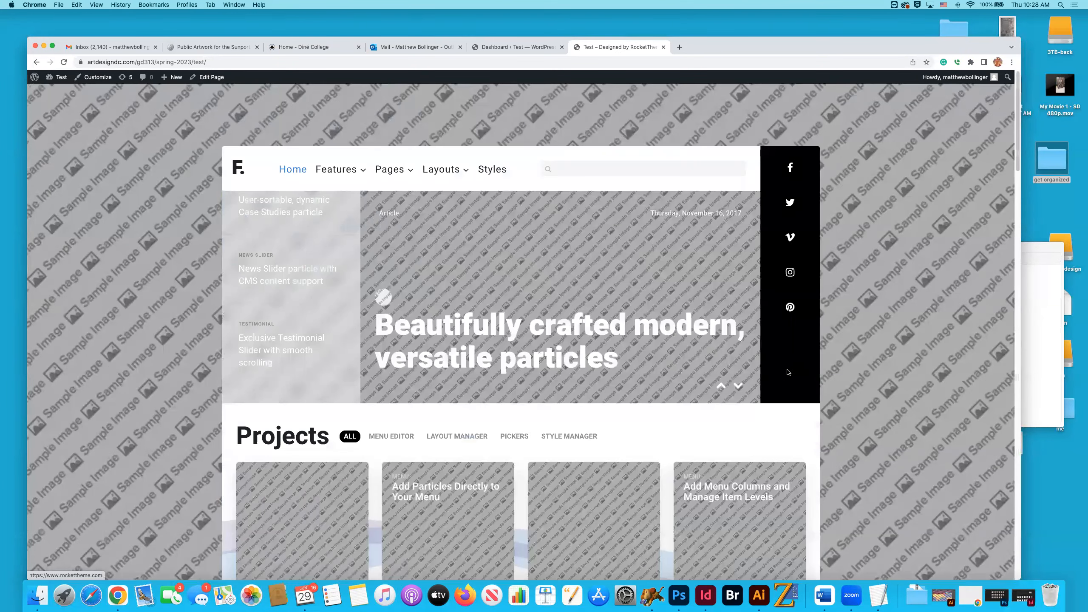
scroll(679, 50, "down", 1)
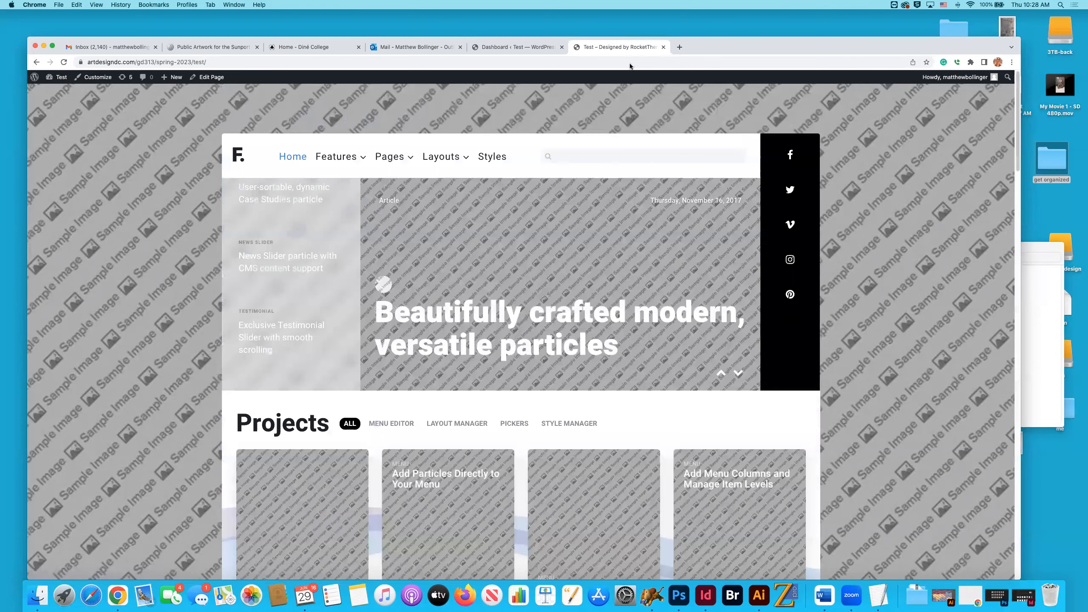
Open the home page of the artist's finished portfolio website in a new tab, leaving out the administrator path.
key("super+t")
type("matthew")
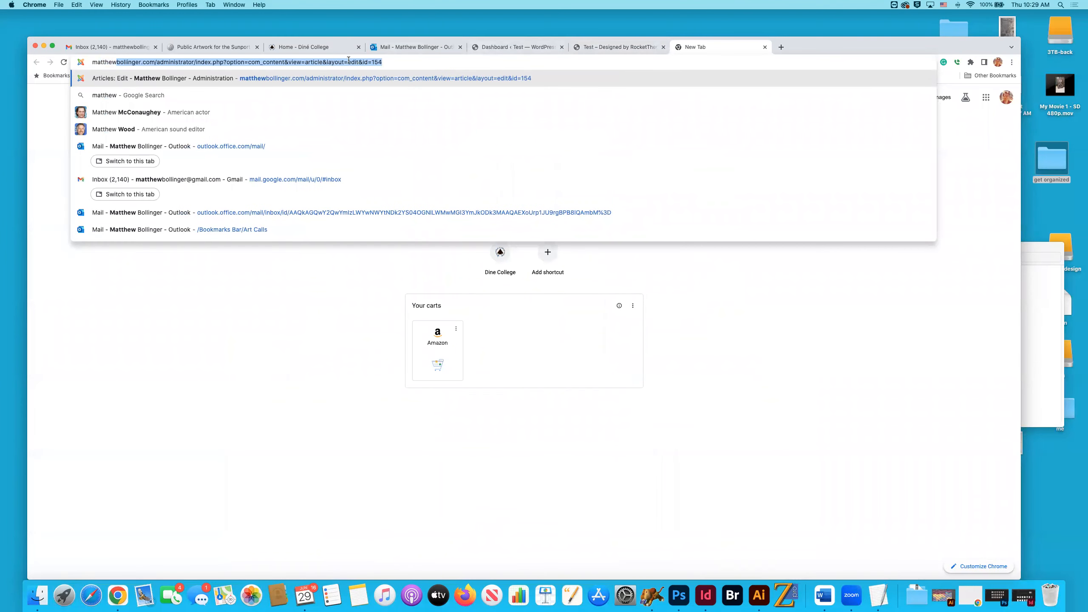
left_click_drag(381, 62, 159, 63)
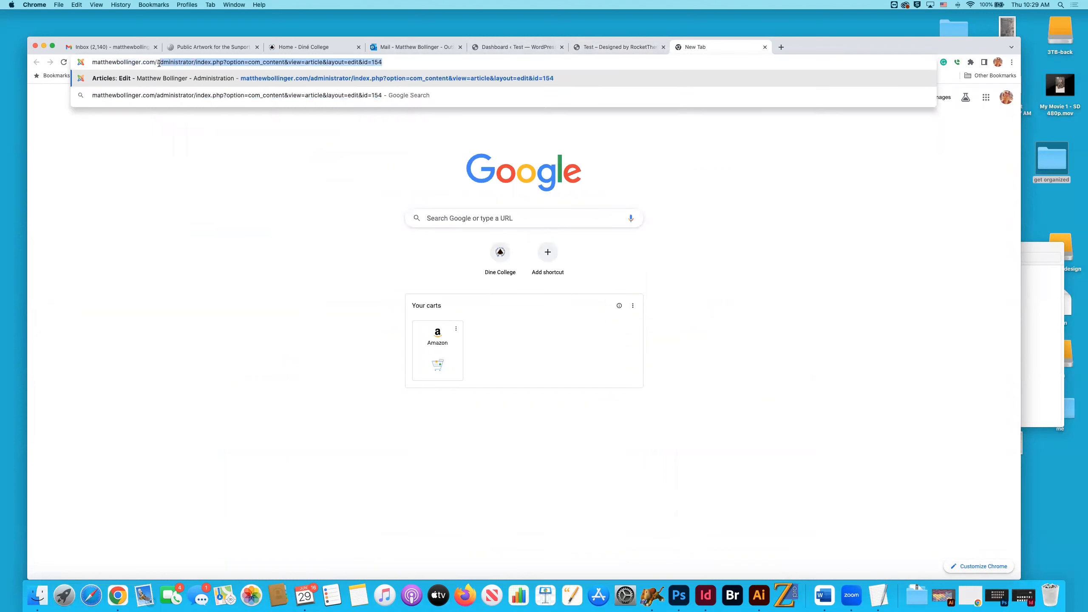
key("BackSpace")
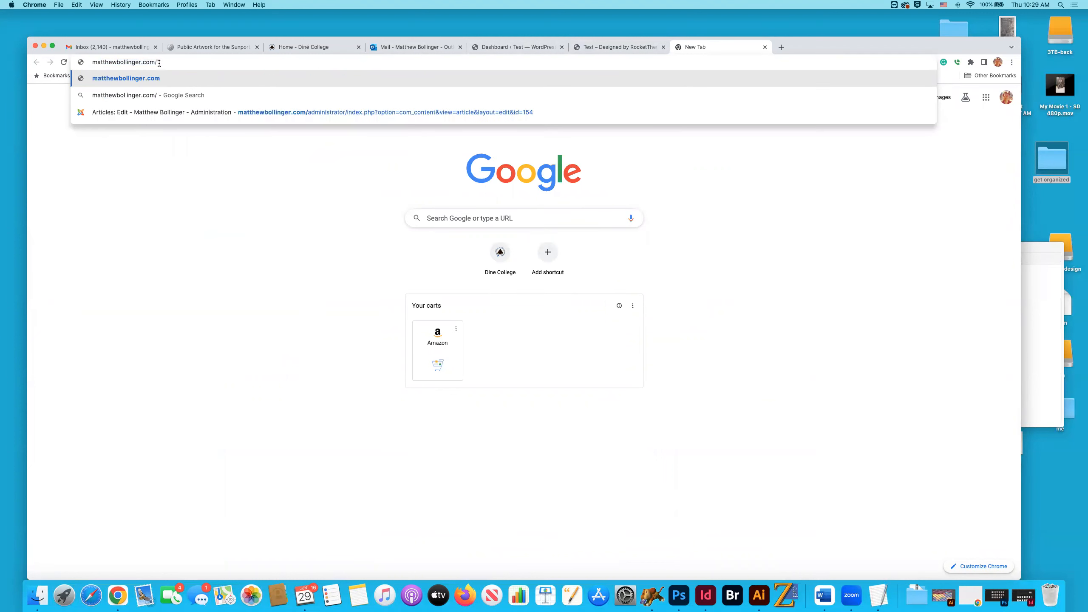
key("Return")
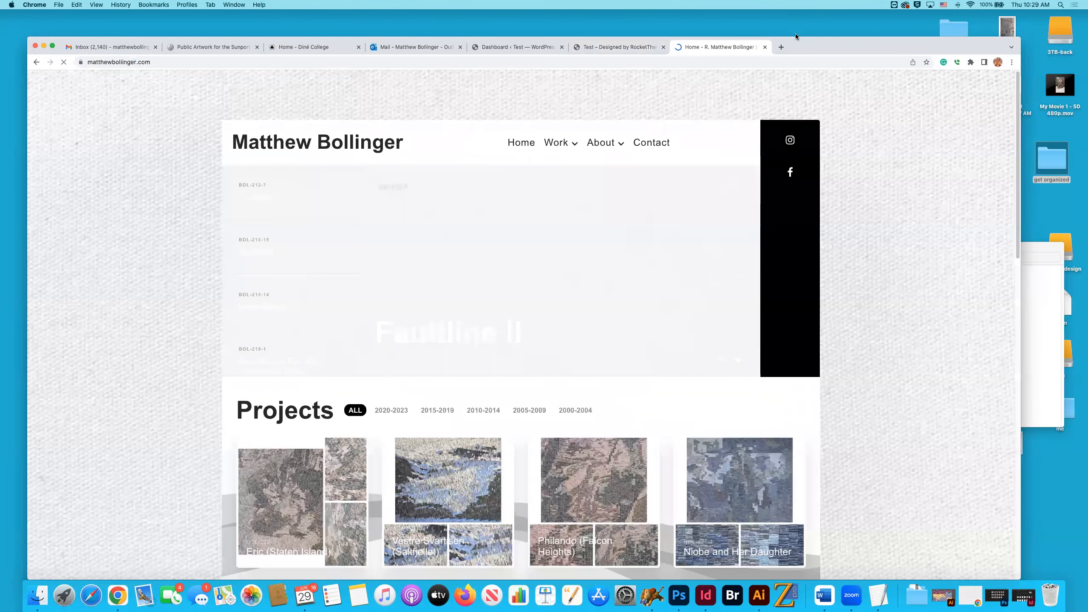
left_click_drag(801, 43, 795, 32)
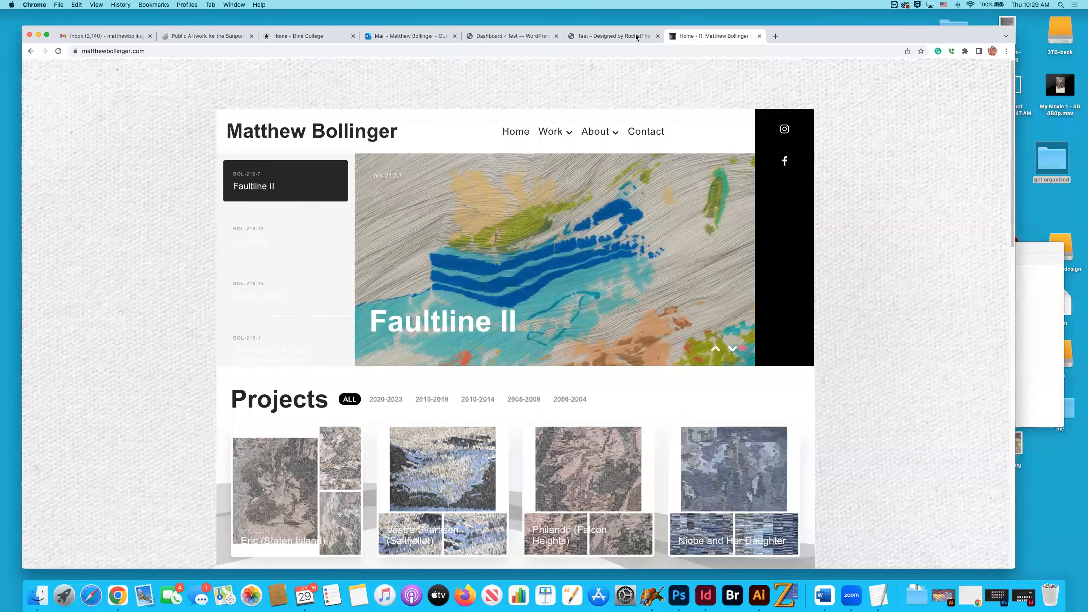
Return to the Test site and review its slider, Projects grid, testimonials and Modern Design section for comparison with the portfolio.
key("ctrl+shift+Tab")
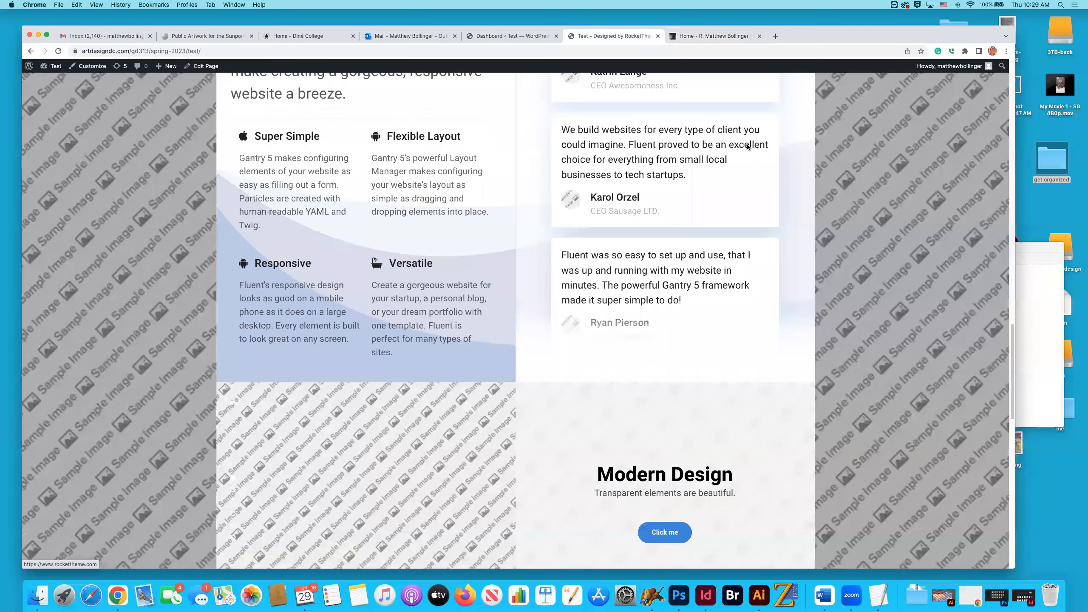
scroll(748, 147, "up", 5)
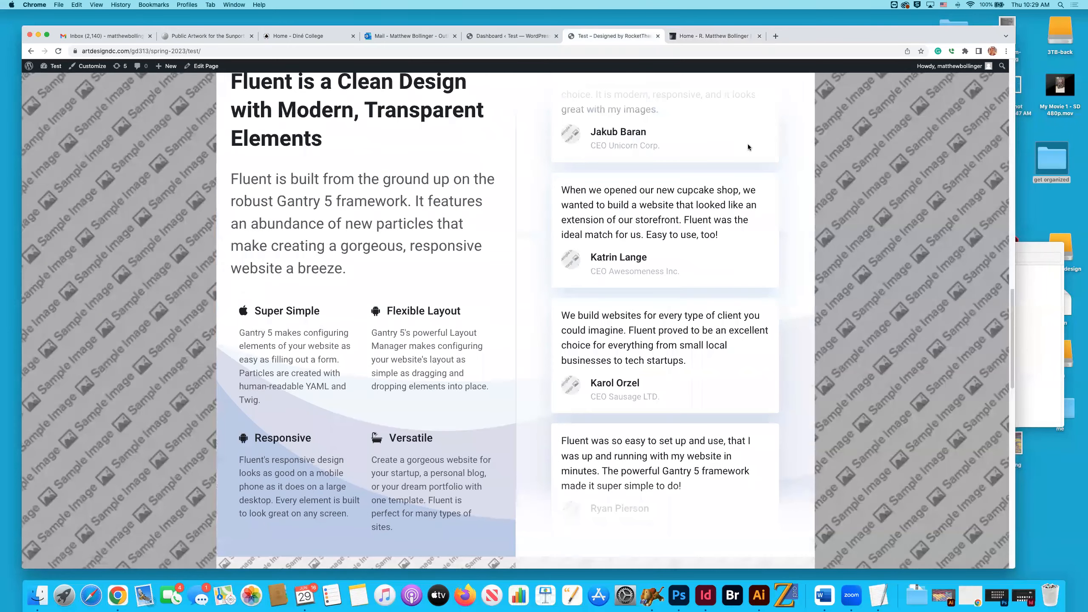
scroll(747, 147, "up", 10)
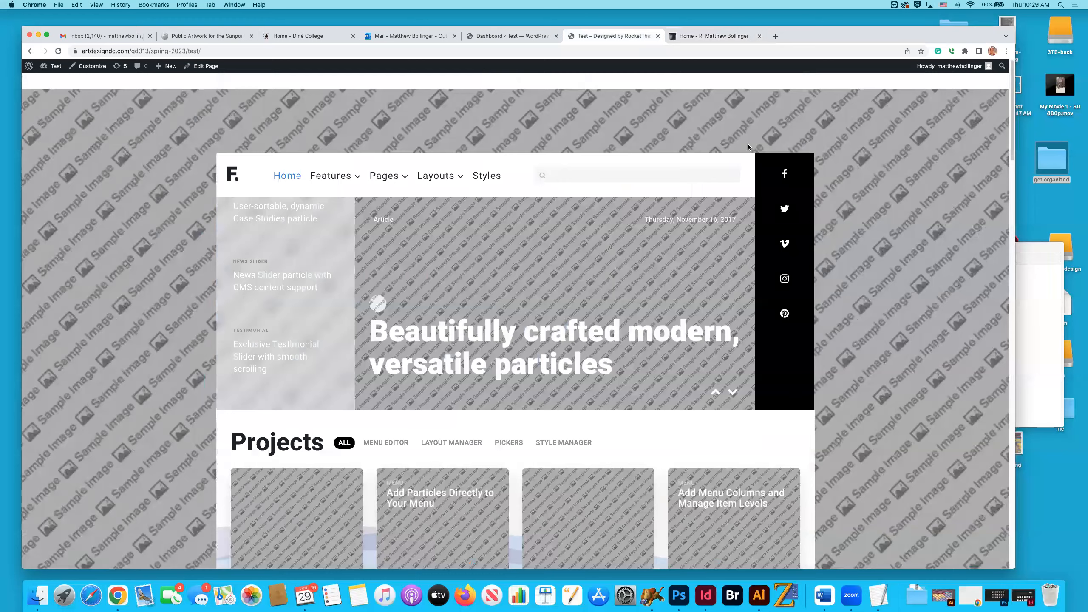
scroll(748, 146, "down", 1)
scroll(748, 146, "down", 7)
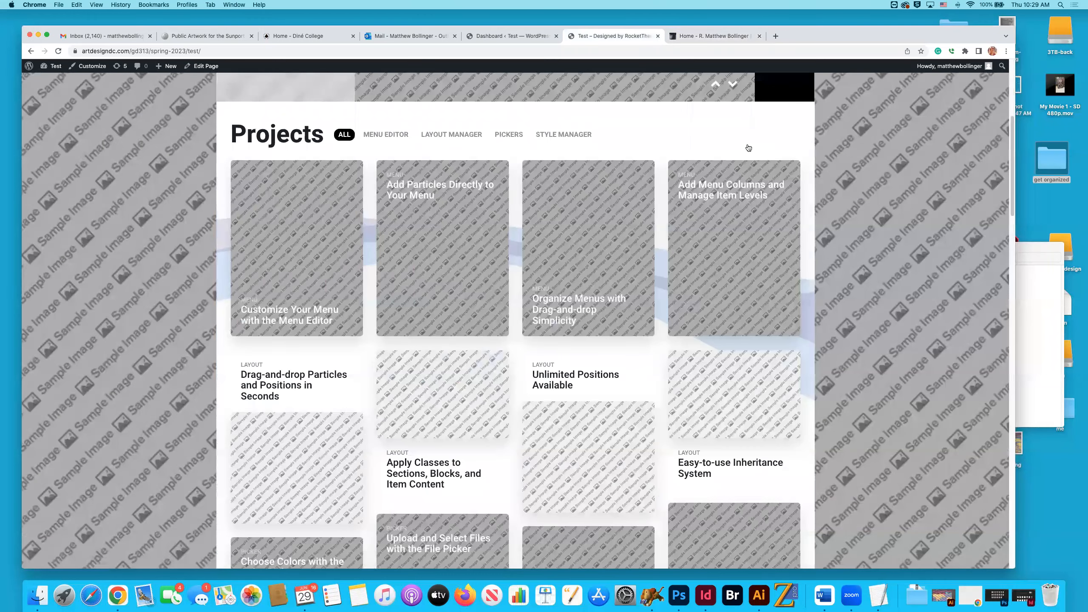
scroll(748, 147, "down", 14)
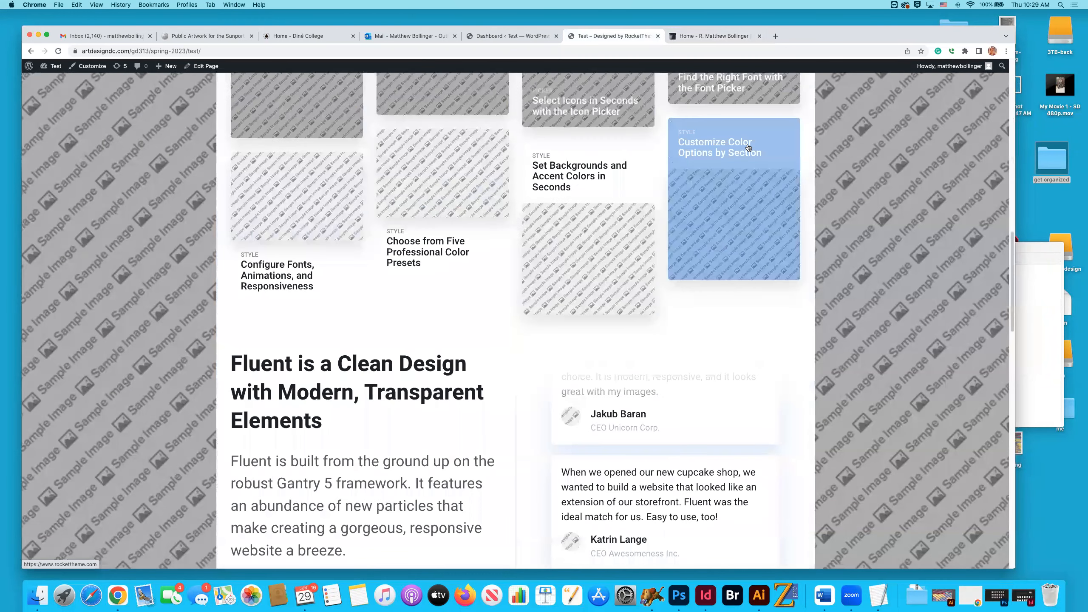
scroll(747, 148, "down", 15)
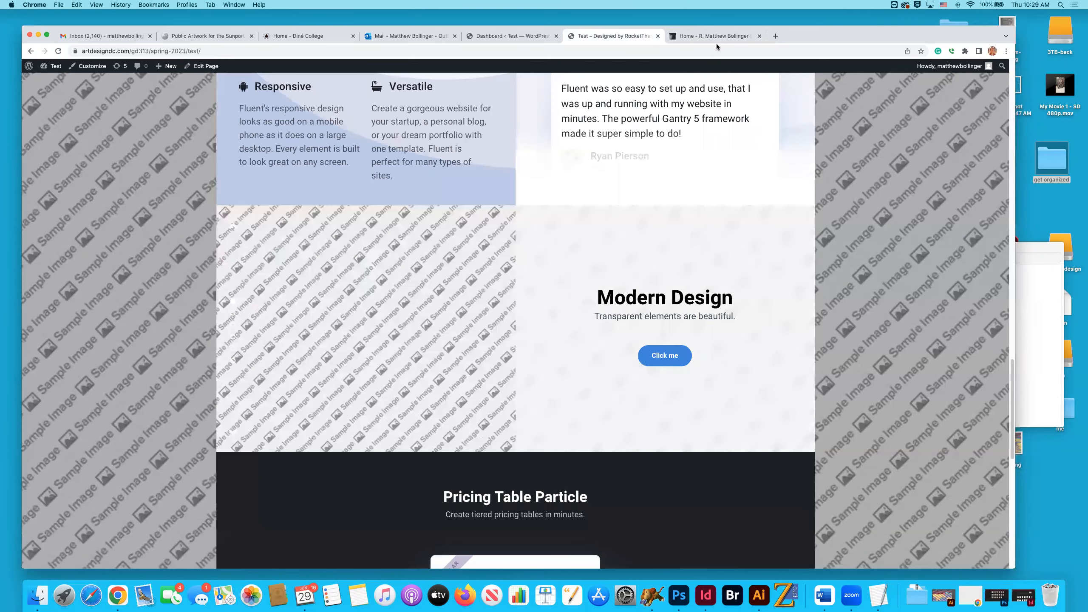
scroll(723, 45, "up", 12)
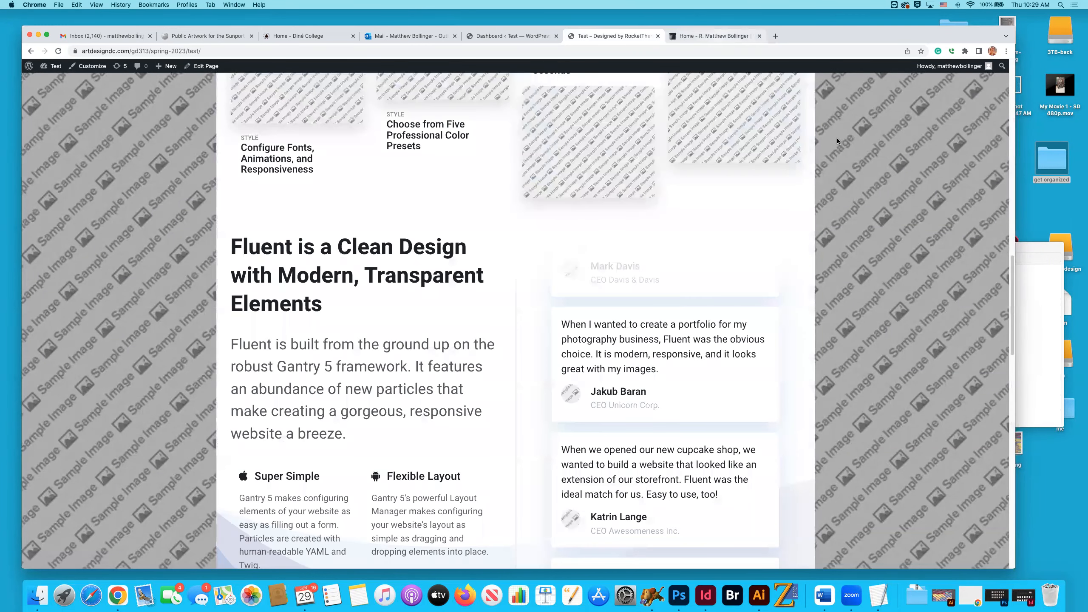
Go back to the portfolio website and examine its customized header, featured slider and Projects grid.
key("ctrl+Tab")
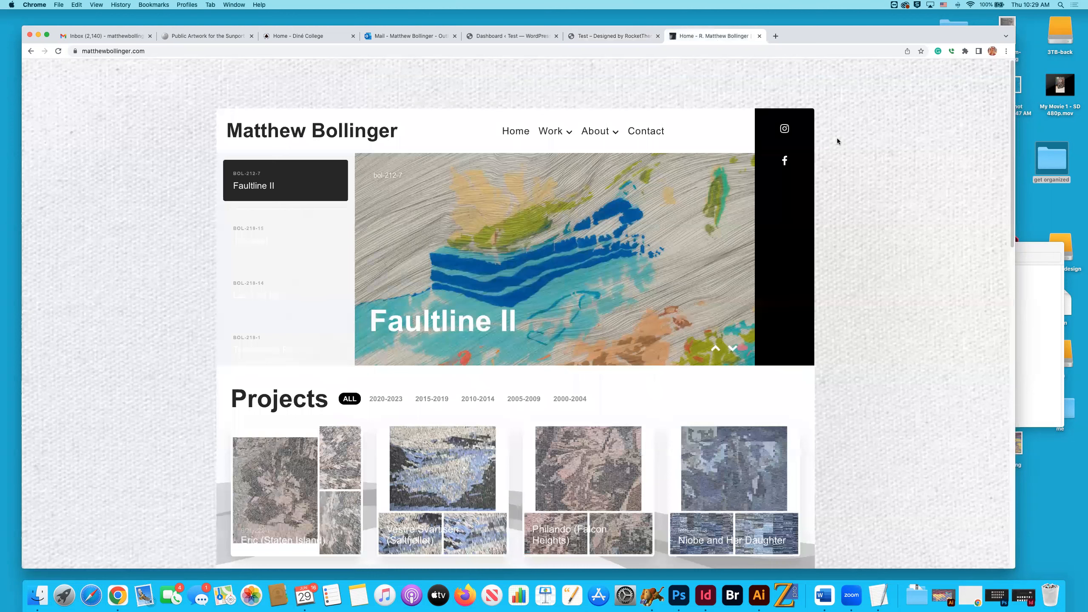
scroll(837, 141, "down", 5)
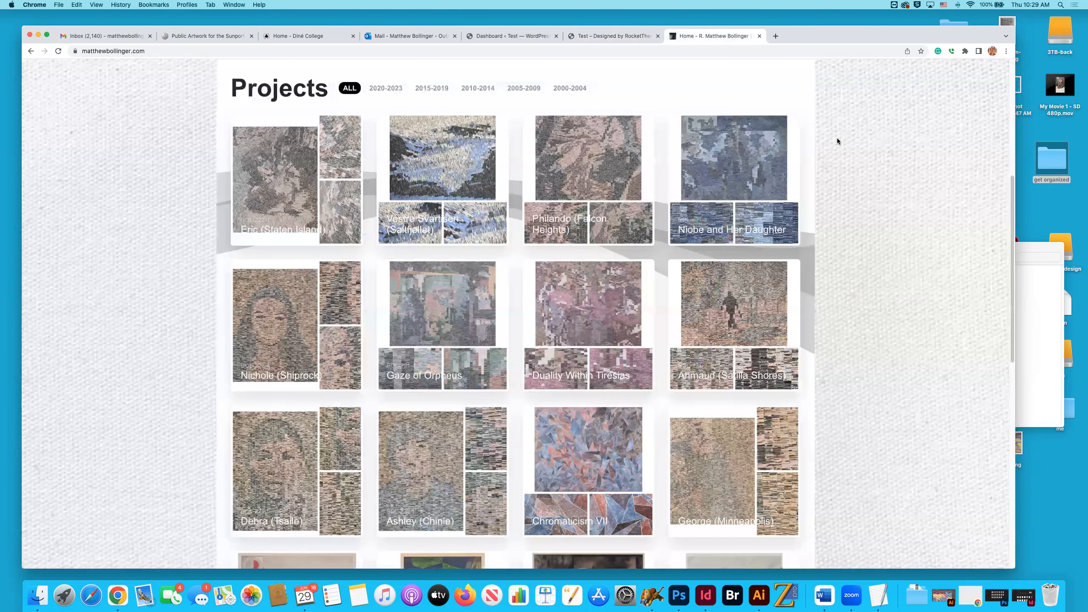
scroll(837, 141, "up", 3)
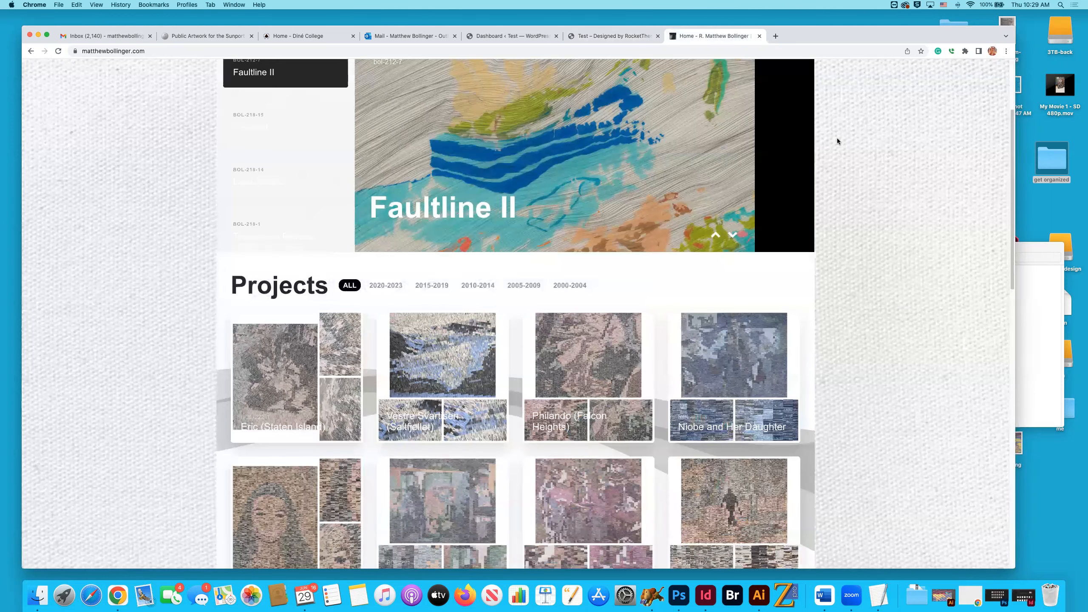
scroll(837, 141, "up", 2)
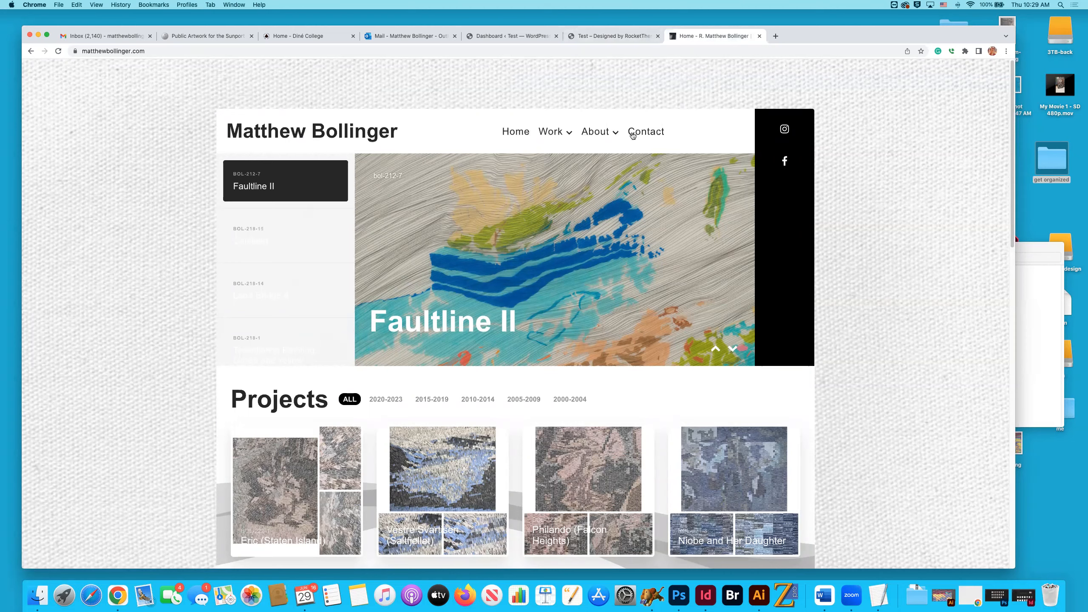
Return to the Test site and review its demo navigation, slider and Projects grid.
left_click(619, 36)
scroll(618, 92, "up", 10)
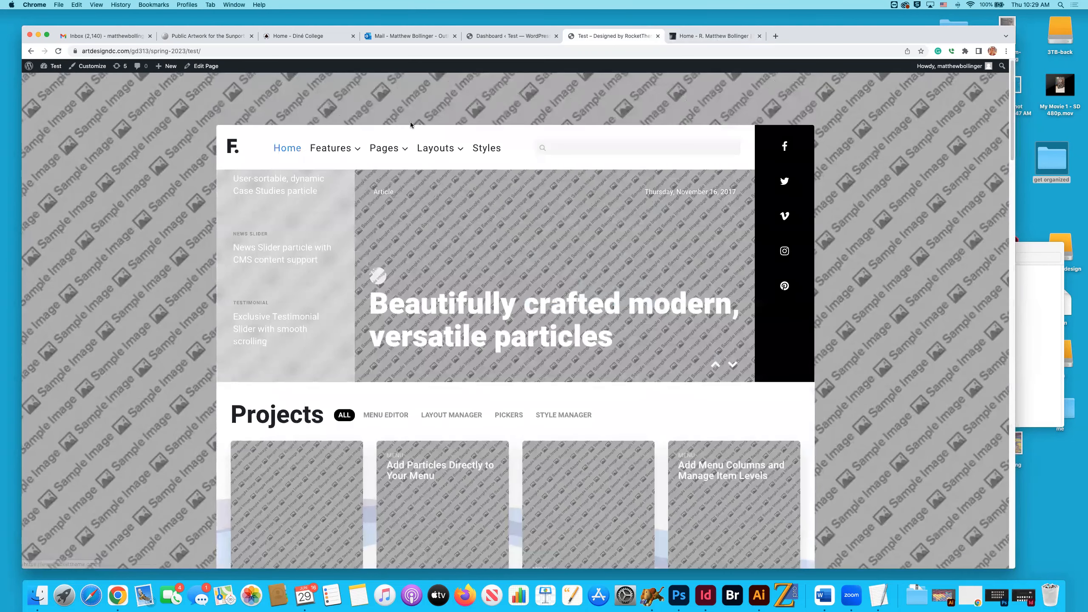
left_click(332, 148)
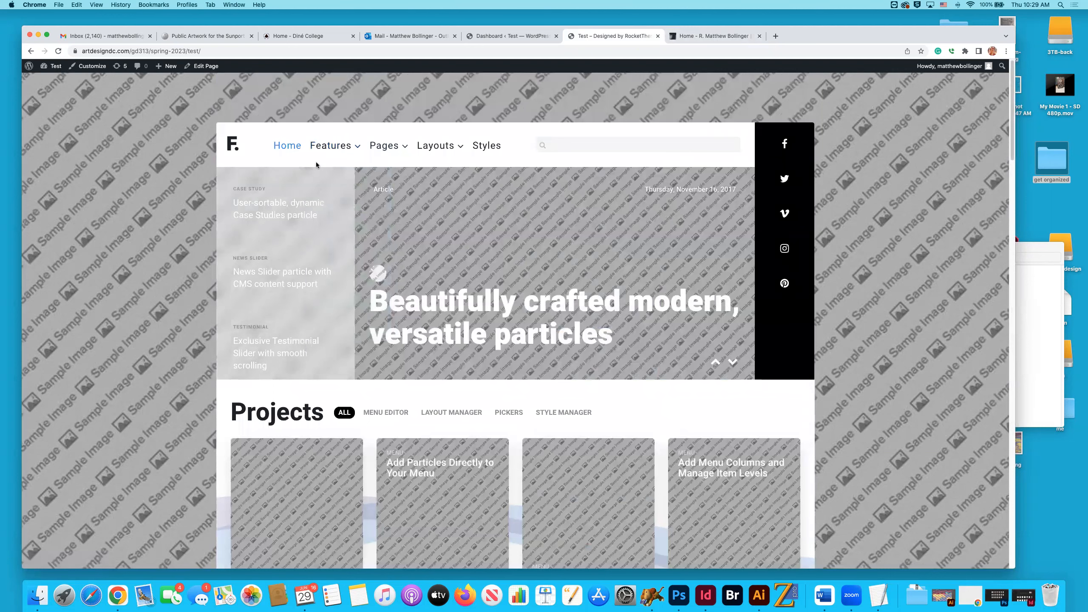
scroll(413, 179, "down", 8)
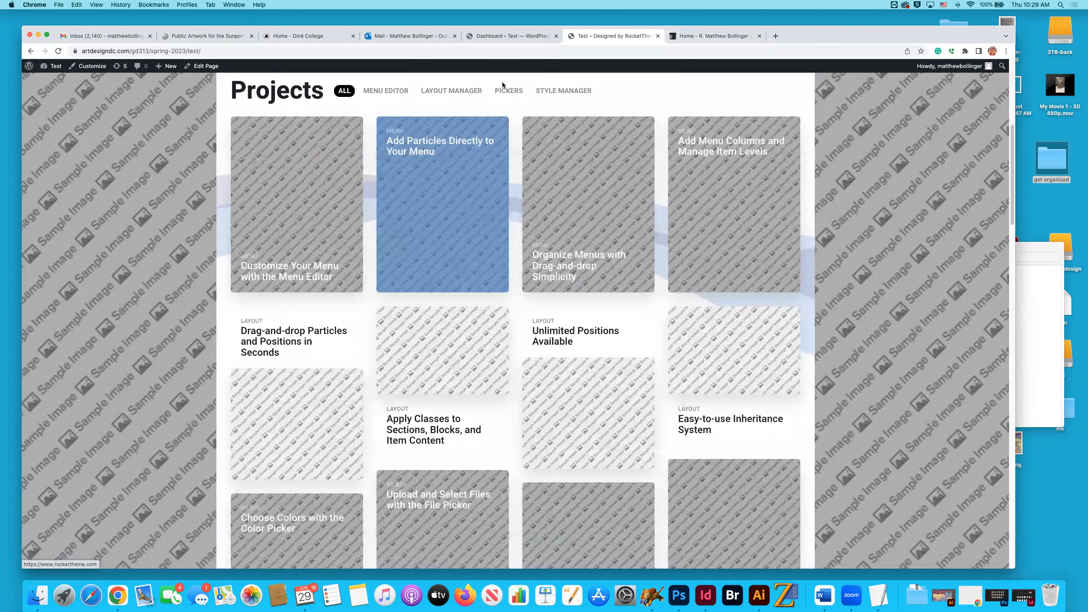
scroll(501, 81, "up", 8)
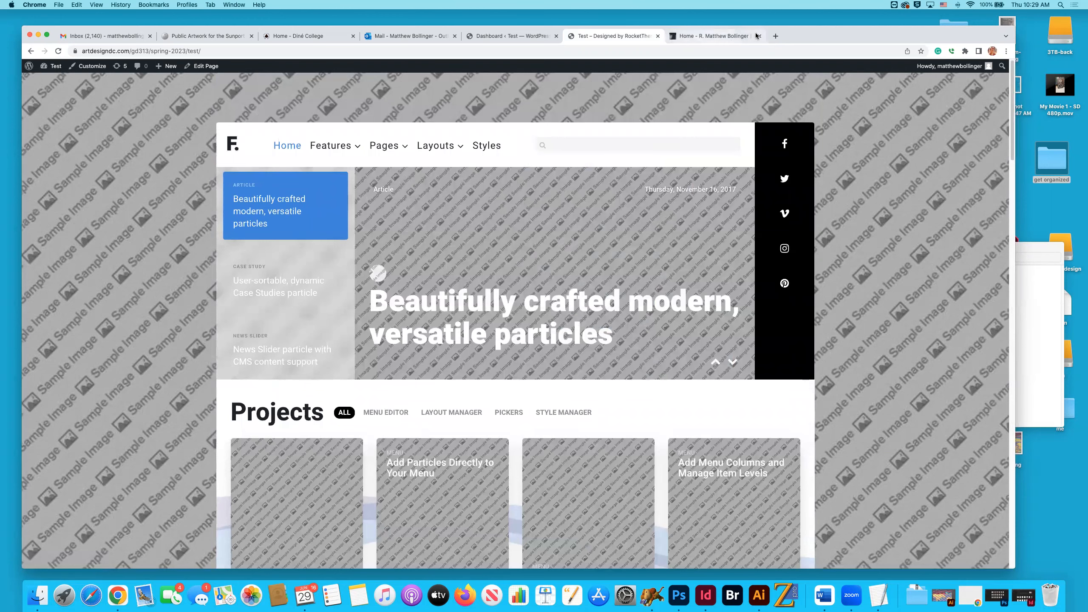
Examine the portfolio website's Work and About navigation, its Projects grid and footer for comparison with the demo.
left_click(713, 37)
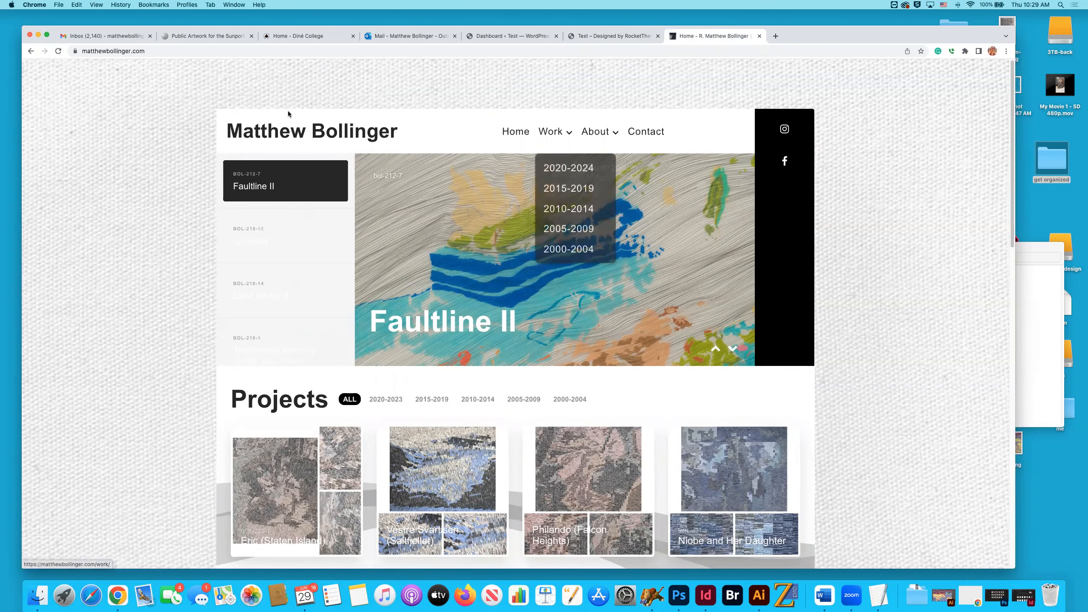
scroll(610, 106, "down", 1)
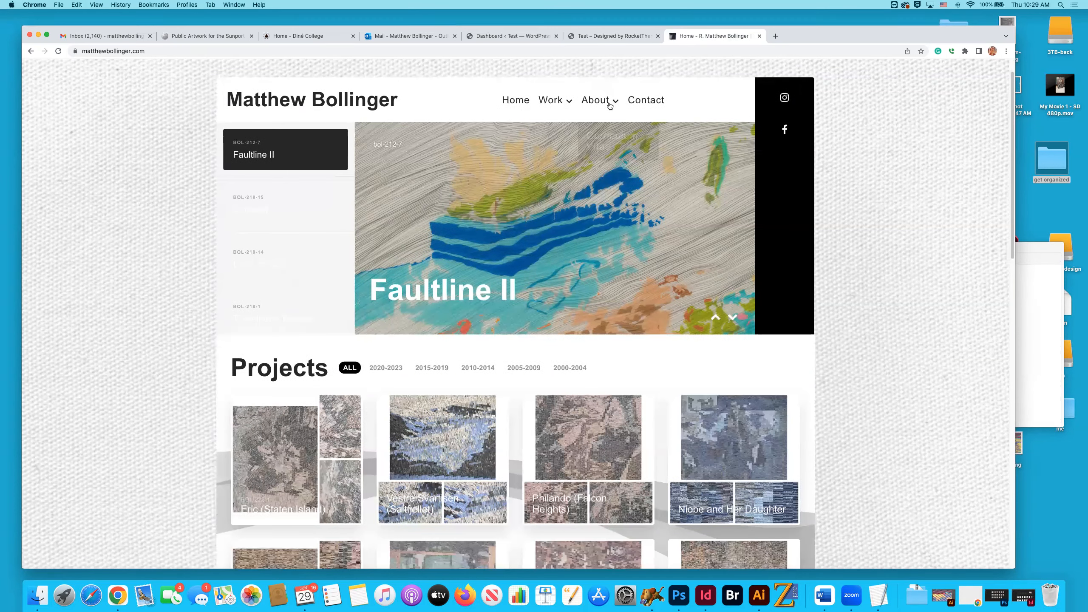
scroll(610, 107, "down", 8)
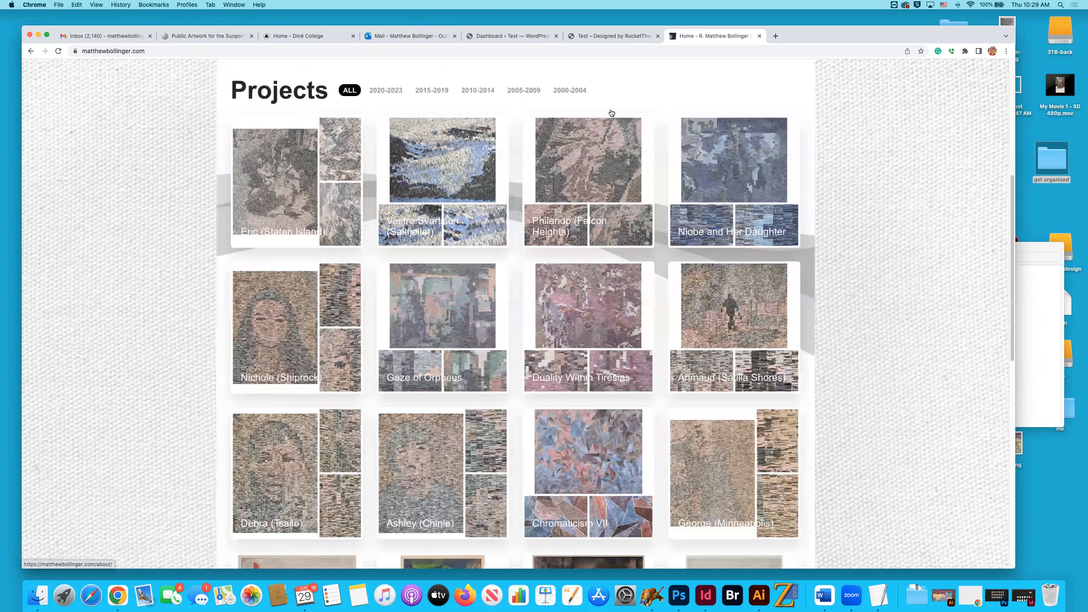
scroll(611, 113, "down", 10)
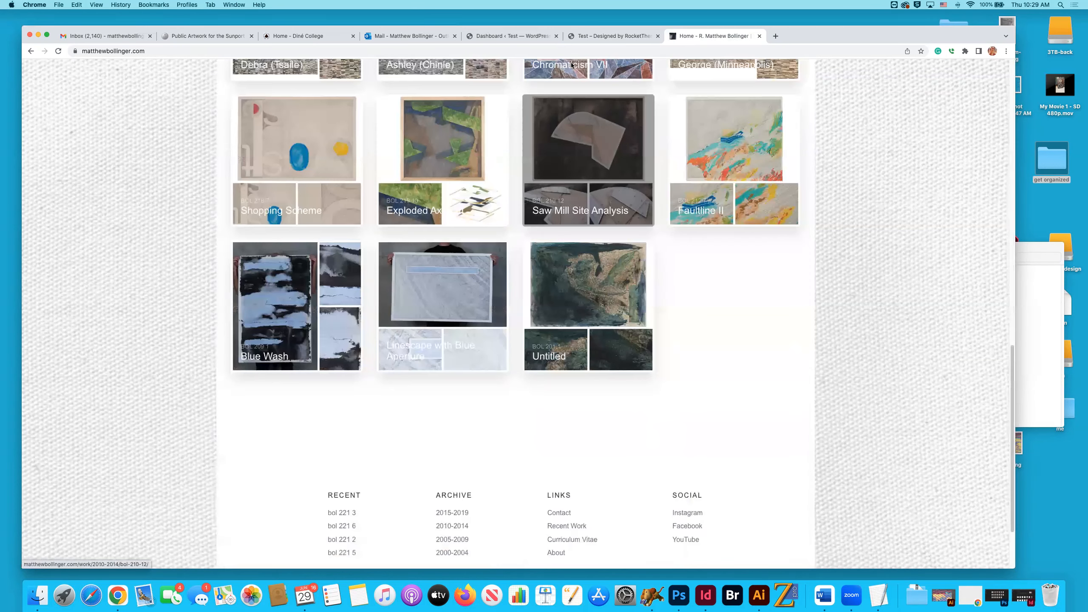
scroll(600, 86, "up", 15)
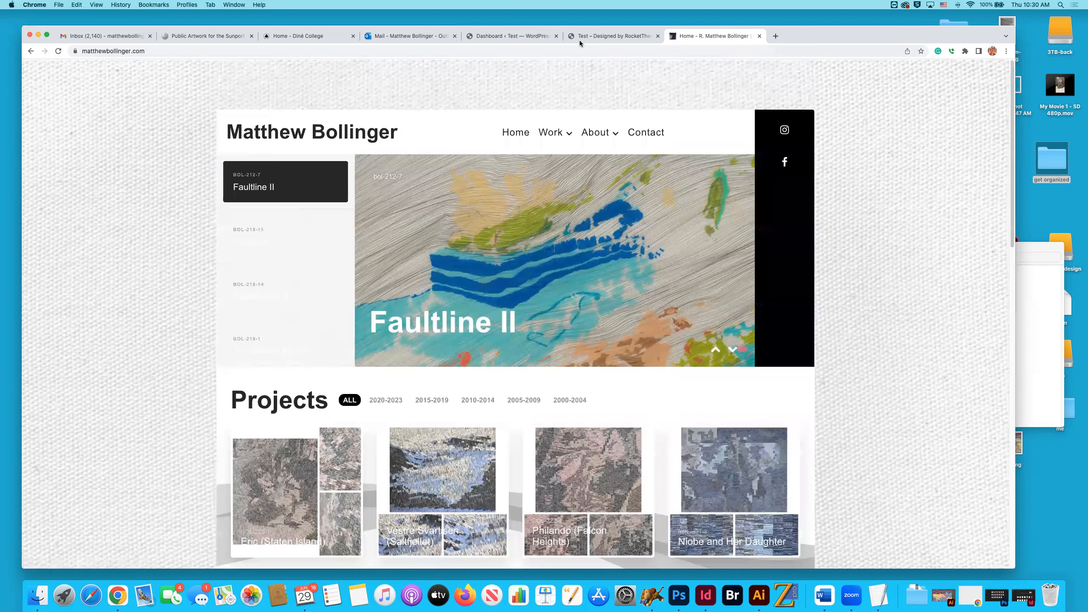
Go back to the Test site's dashboard and review the available plugin and theme updates on the WordPress Updates page.
left_click(501, 36)
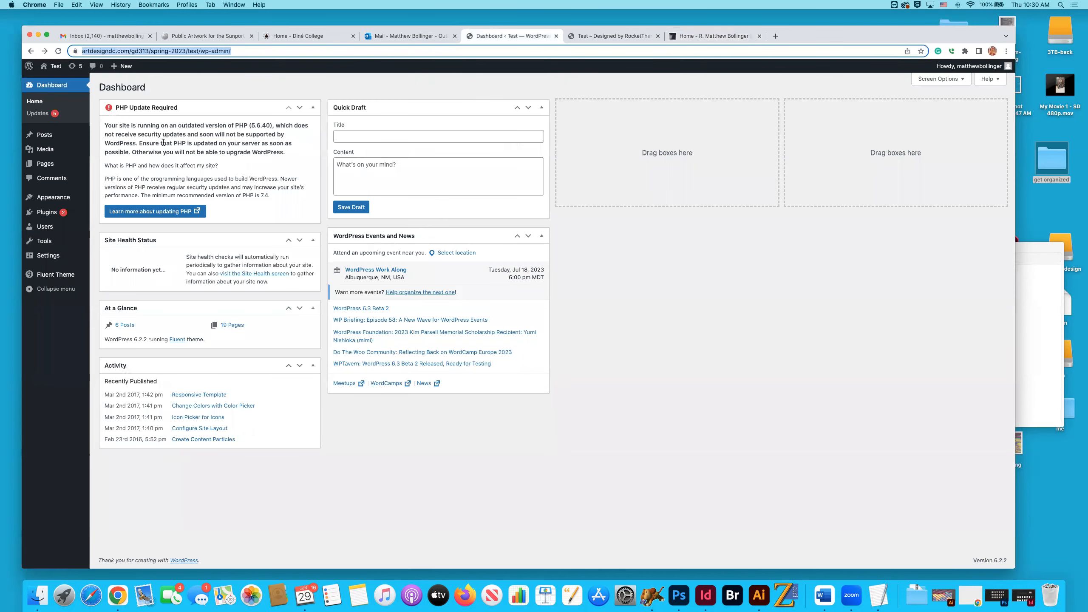
left_click(55, 119)
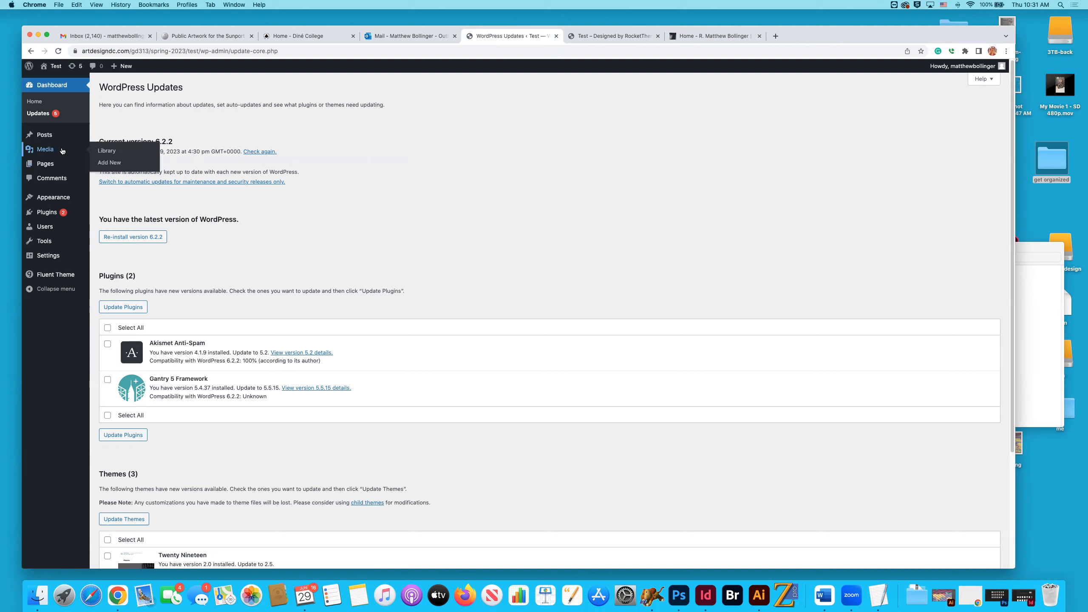
left_click(36, 103)
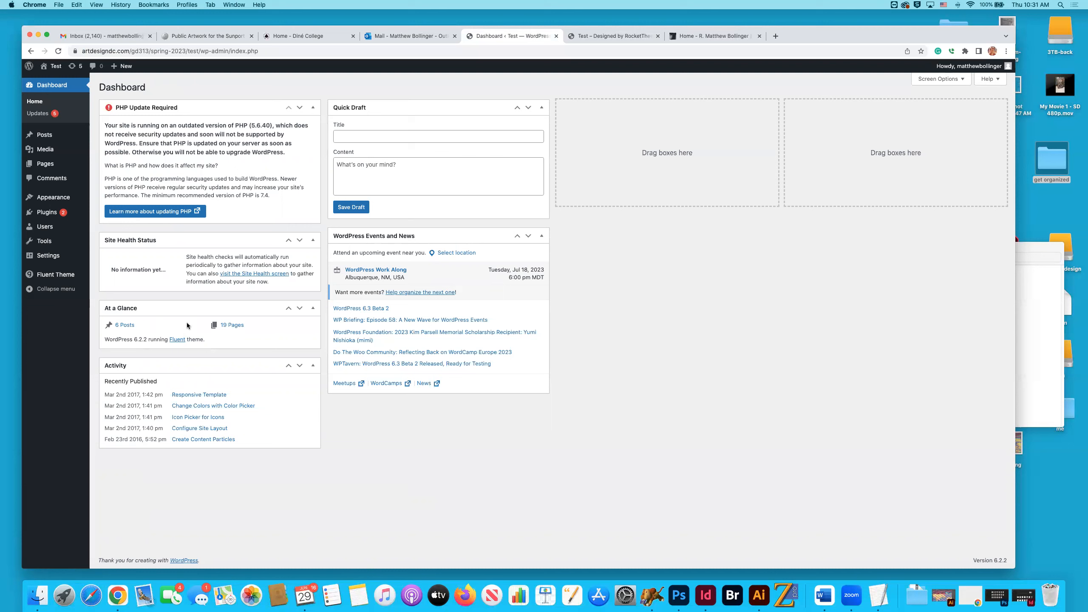
mouse_move(43, 140)
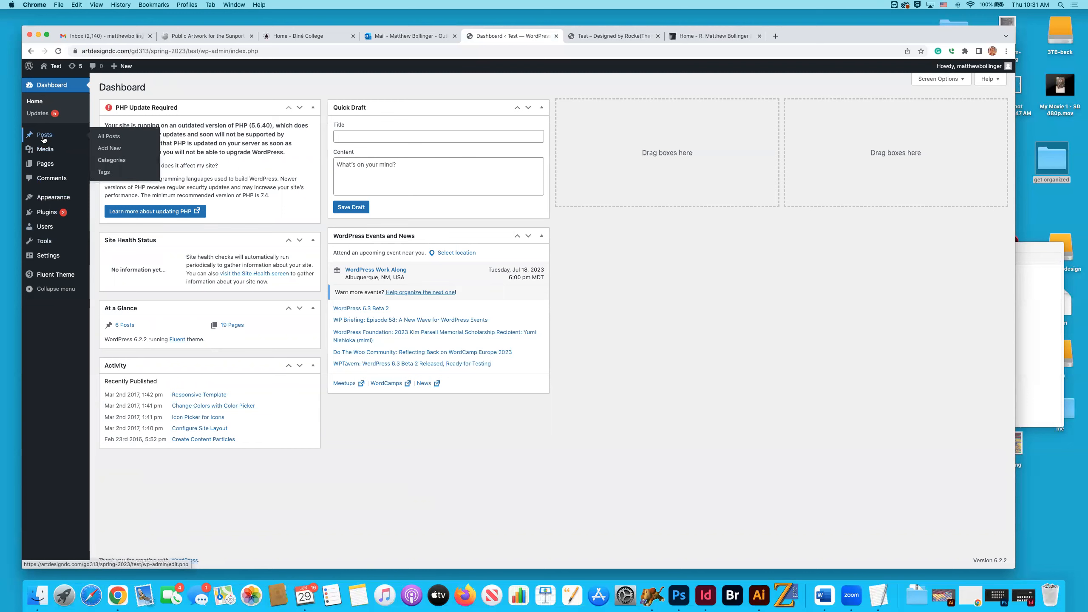
left_click(39, 115)
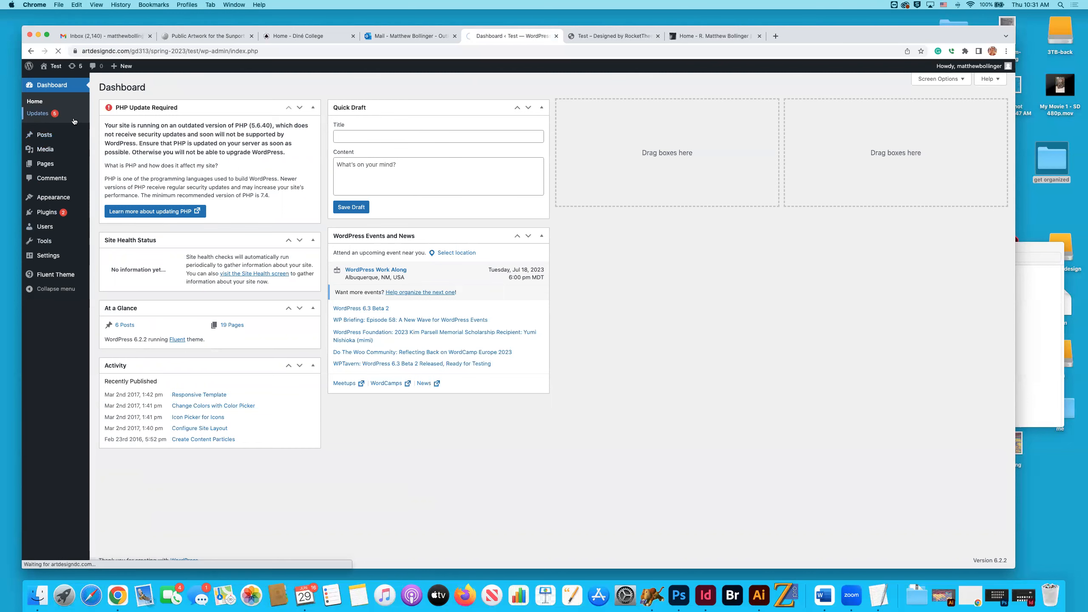
scroll(353, 151, "down", 4)
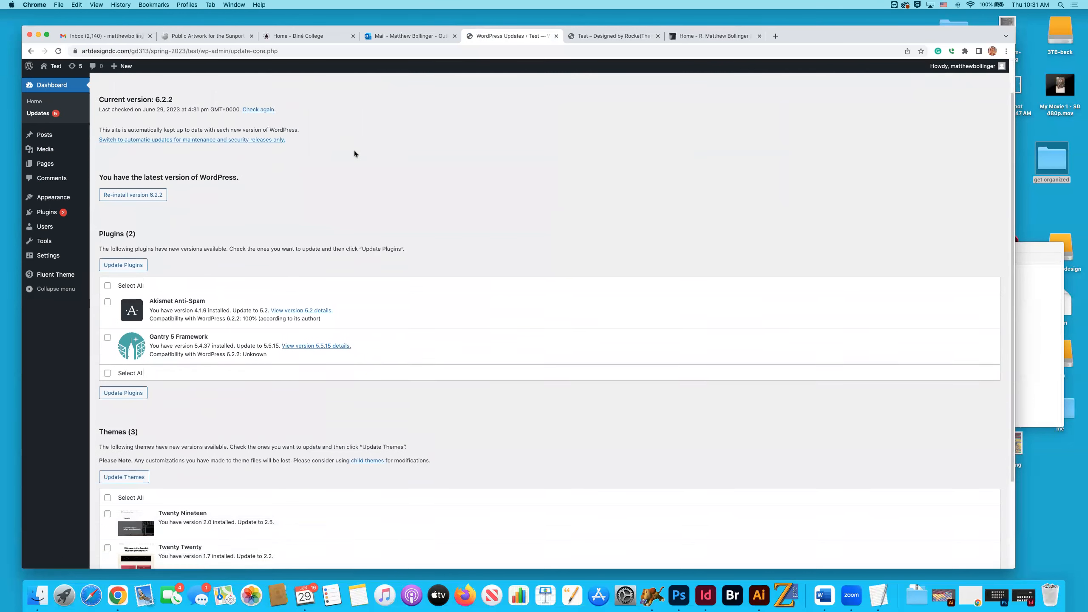
scroll(354, 151, "up", 4)
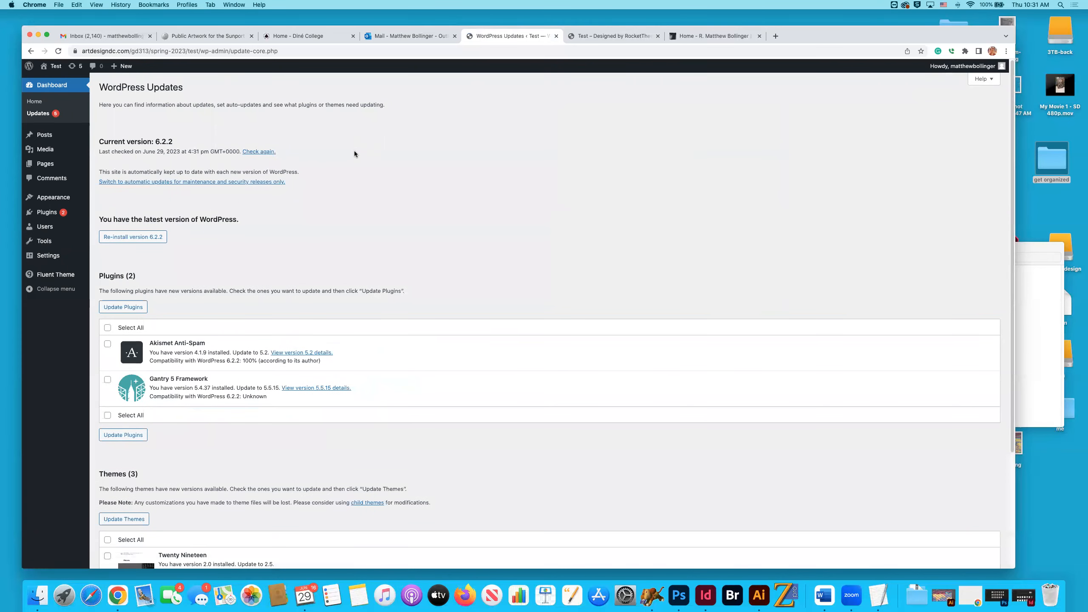
Update the Twenty Nineteen, Twenty Twenty and Twenty Twenty-One themes.
scroll(354, 152, "down", 4)
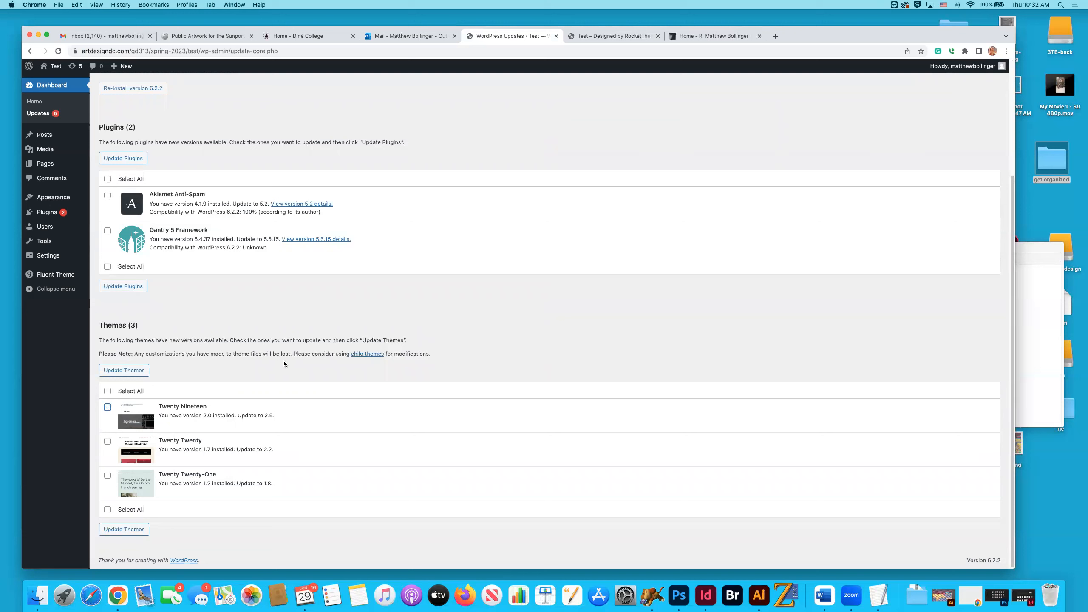
left_click(130, 371)
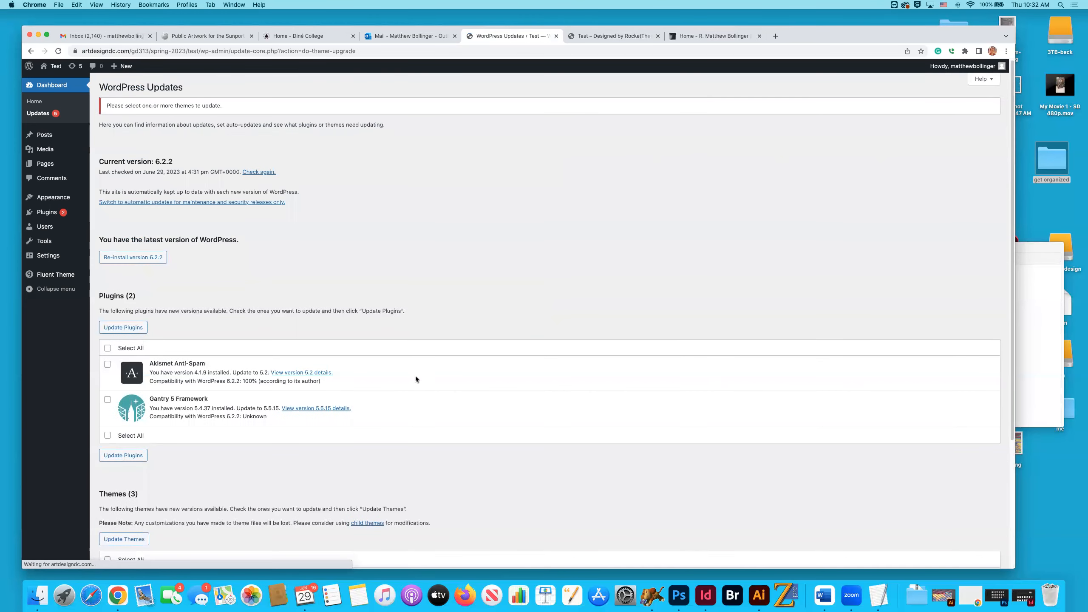
scroll(415, 376, "down", 5)
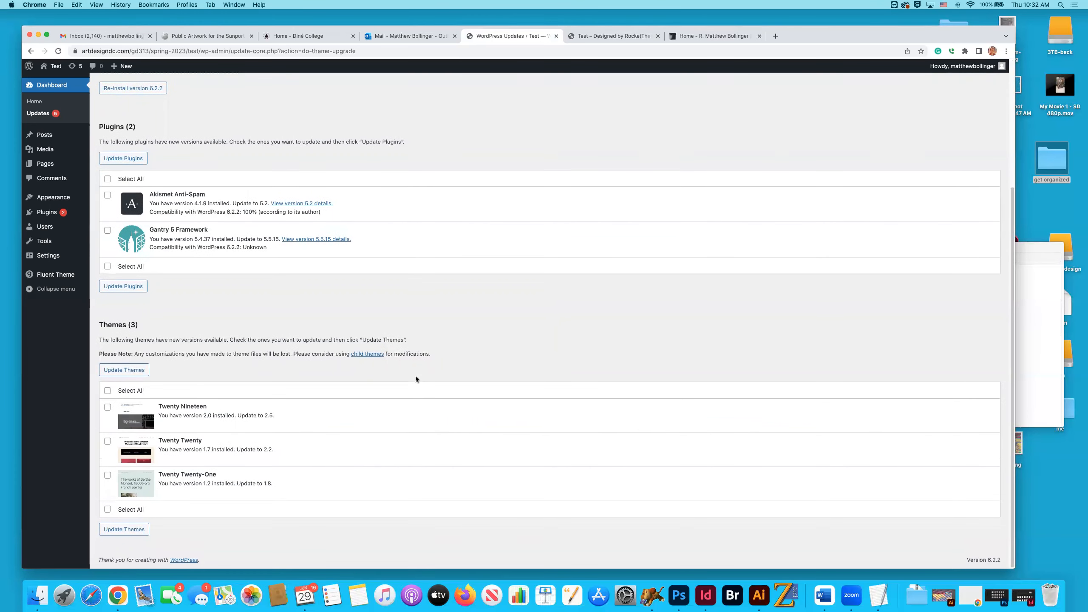
scroll(414, 375, "up", 5)
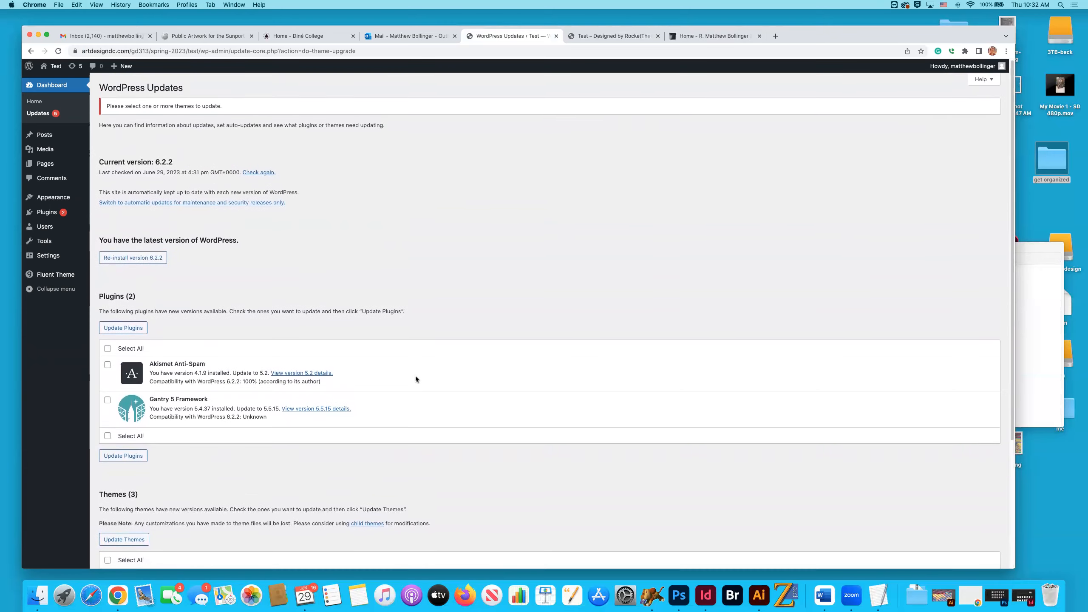
scroll(416, 376, "down", 5)
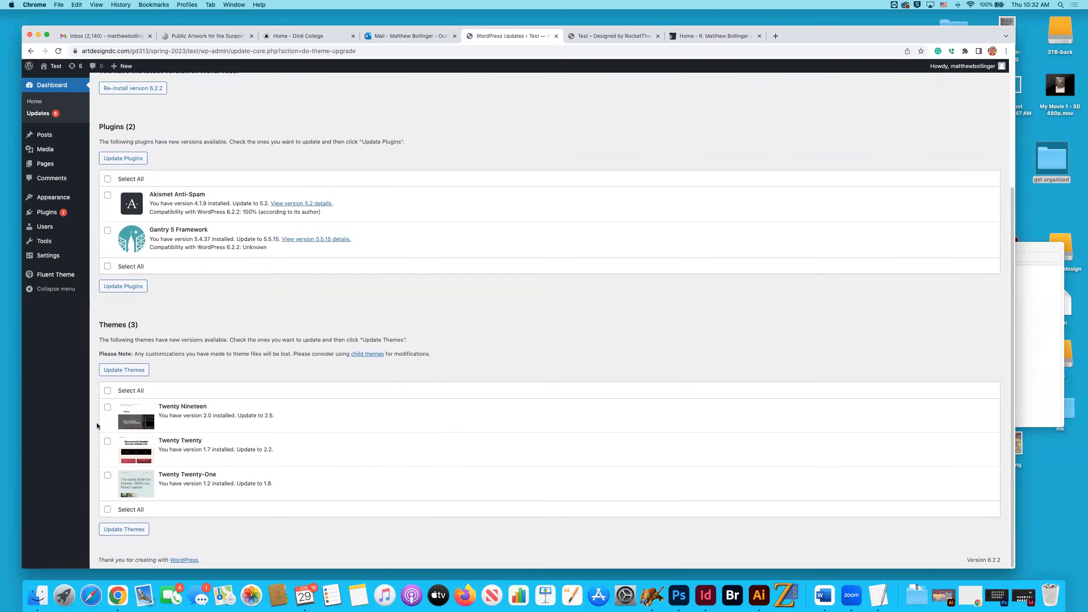
left_click(107, 441)
left_click(107, 475)
left_click(130, 370)
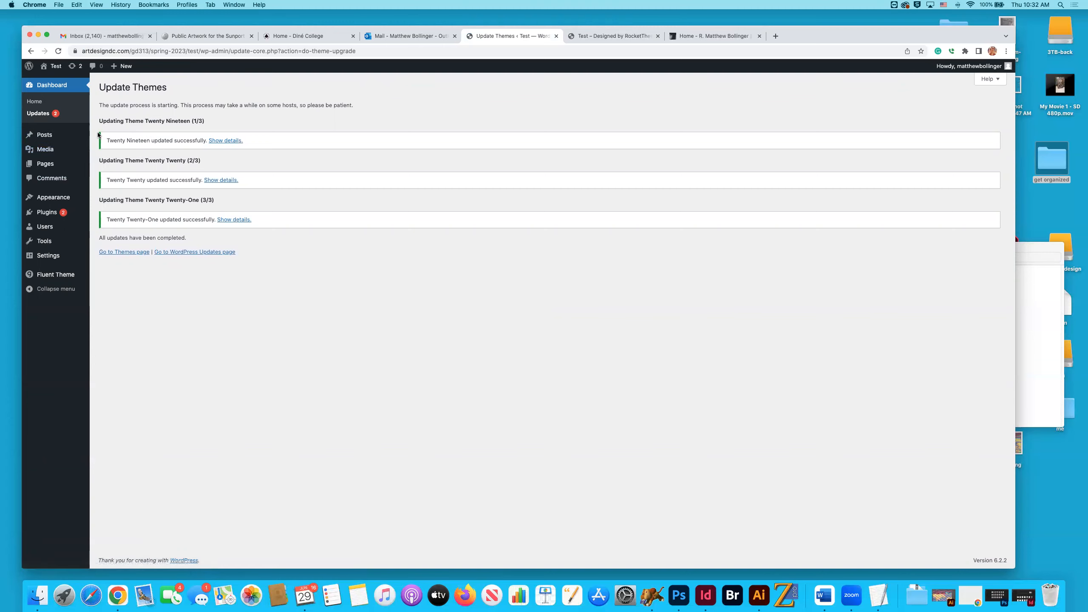
Recheck the WordPress Updates page and open the list of all posts.
left_click(34, 102)
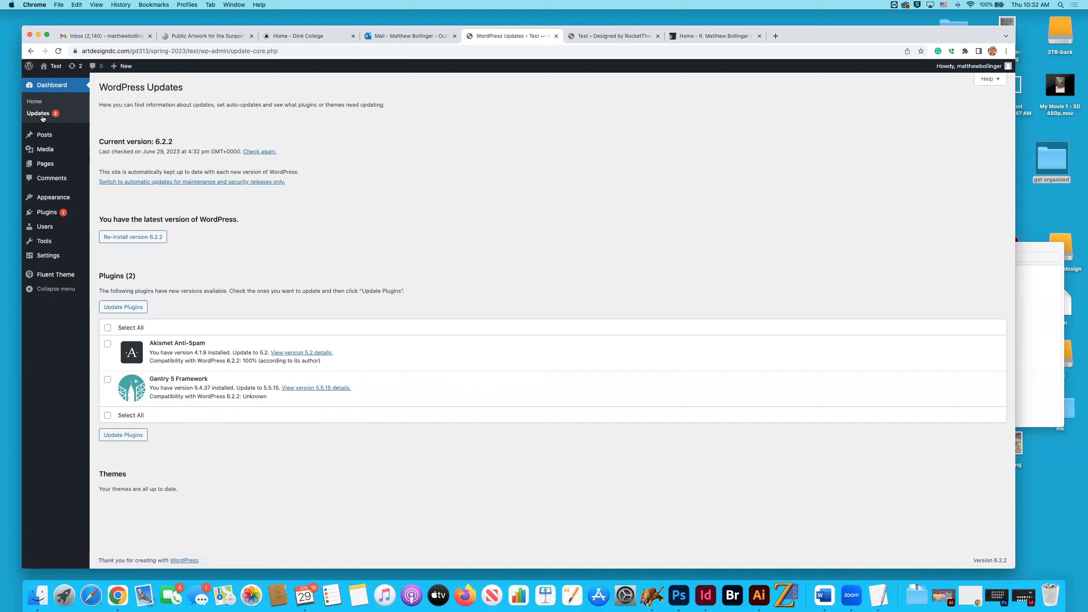
mouse_move(59, 155)
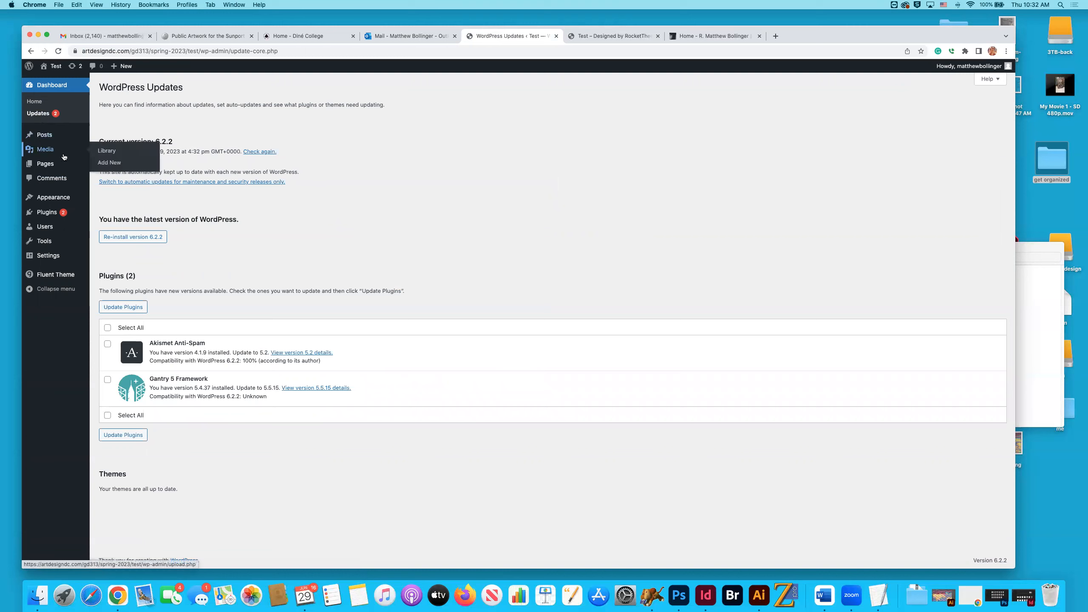
left_click(44, 135)
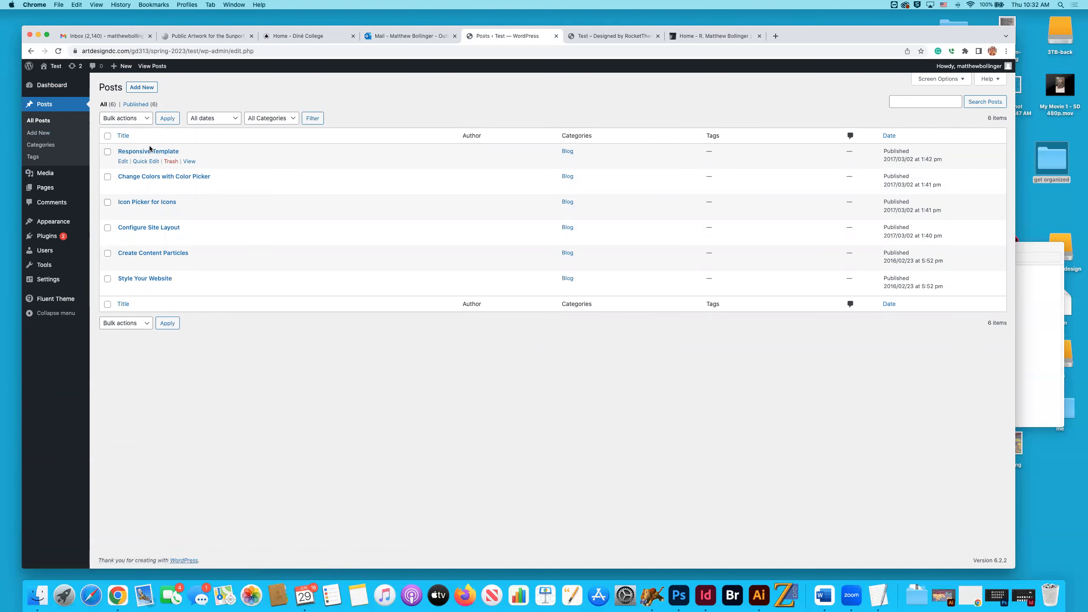
Look over the Test site's home page content and layout options, and open its About Us page.
left_click(596, 35)
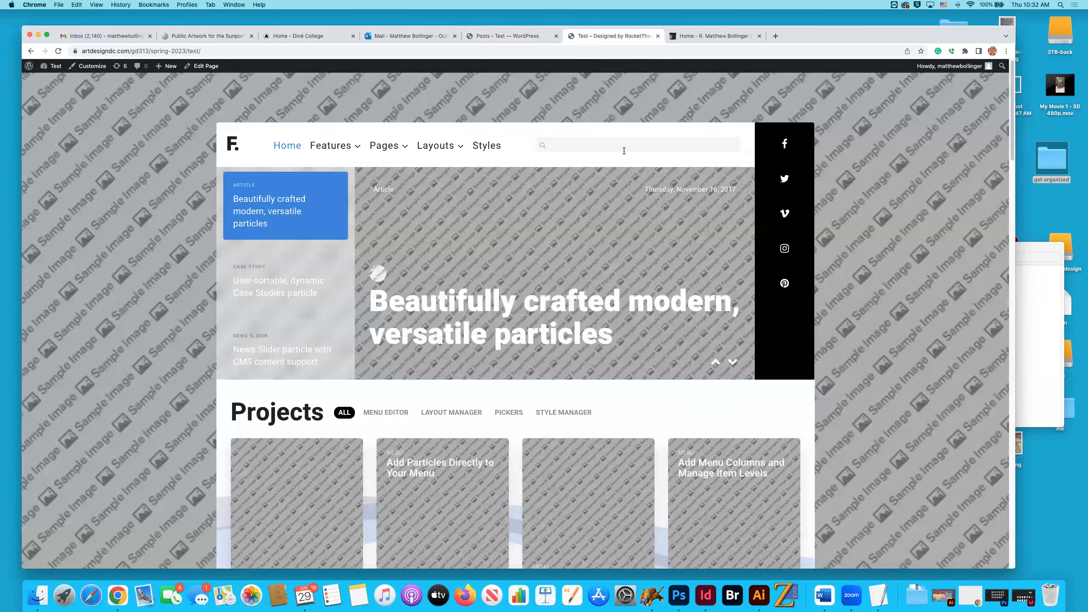
scroll(624, 151, "down", 20)
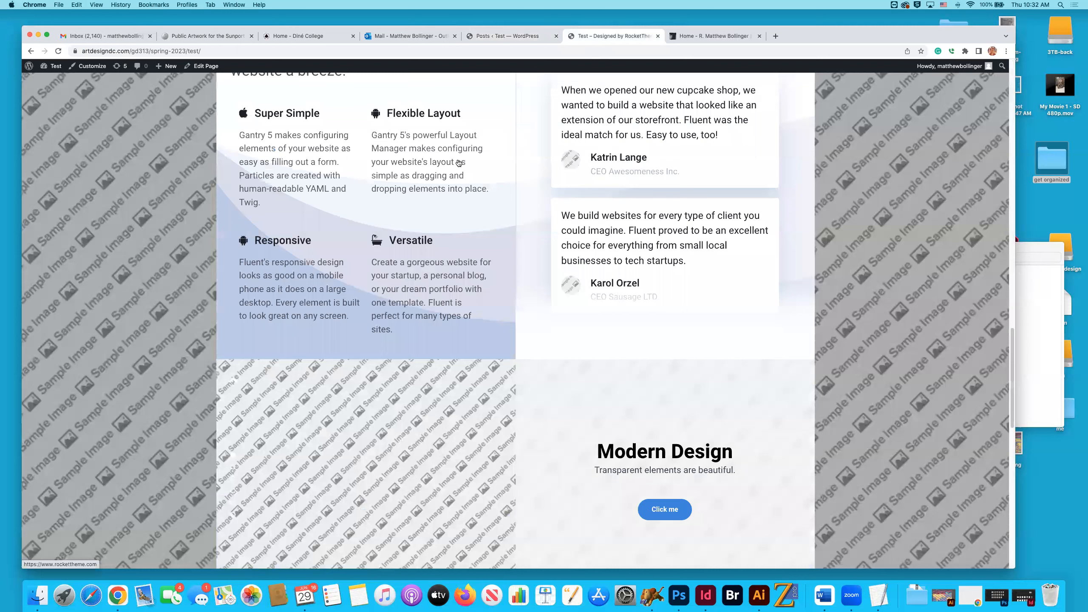
scroll(459, 164, "up", 20)
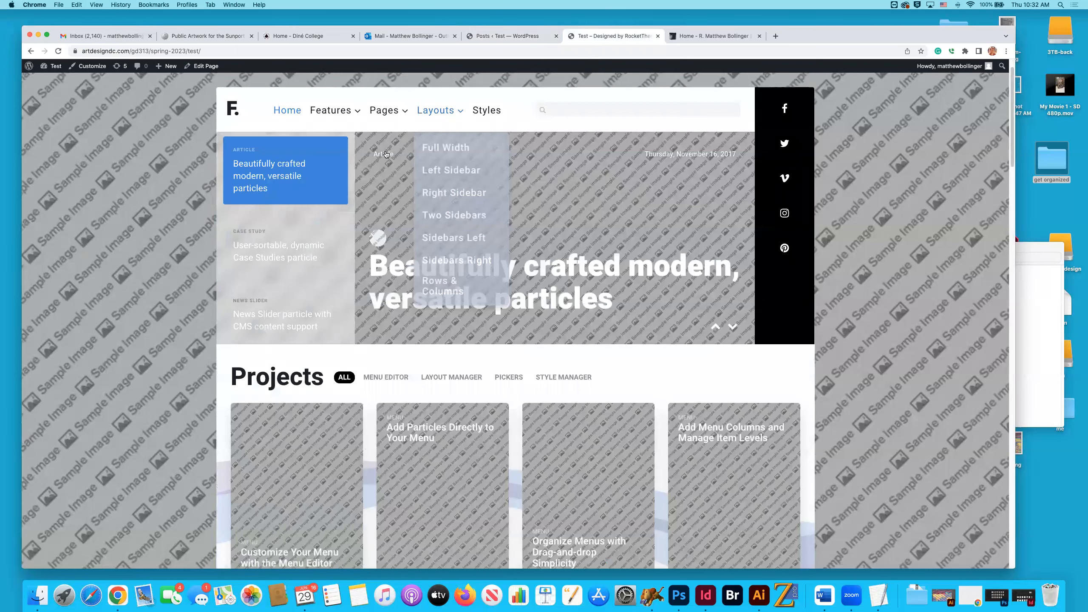
scroll(385, 154, "up", 1)
left_click(392, 184)
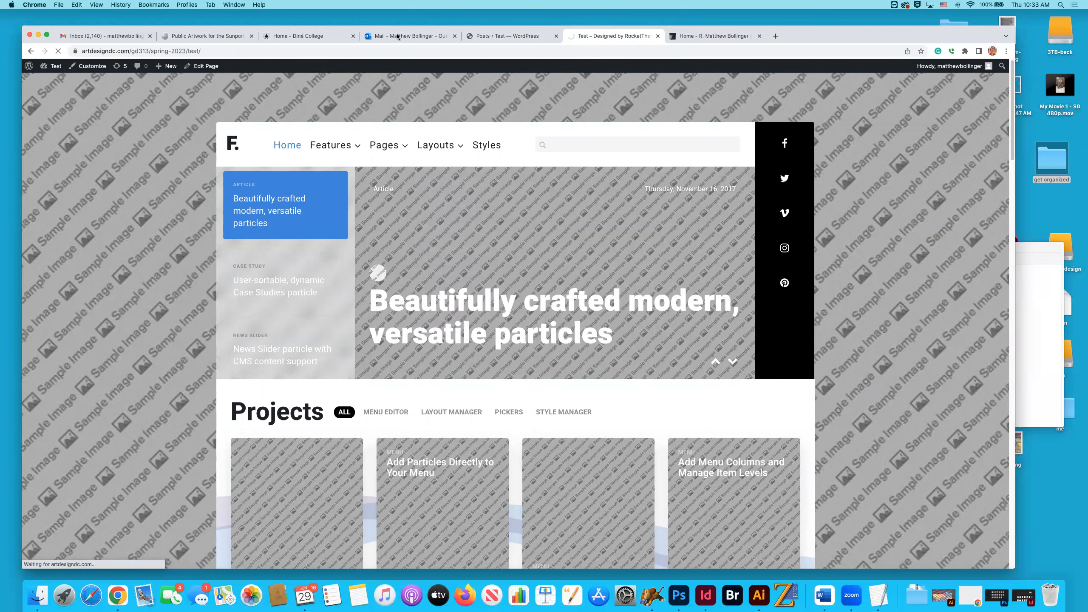
Return to the Posts list and look at the new post editor and the Categories page, ending back on the list.
key("ctrl+shift+Tab")
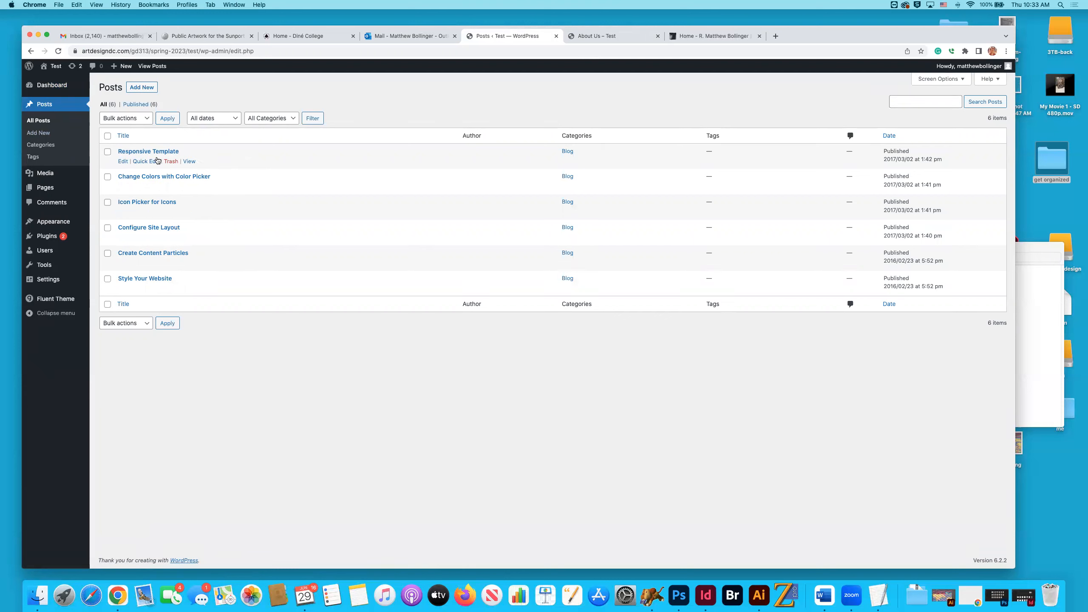
left_click(38, 133)
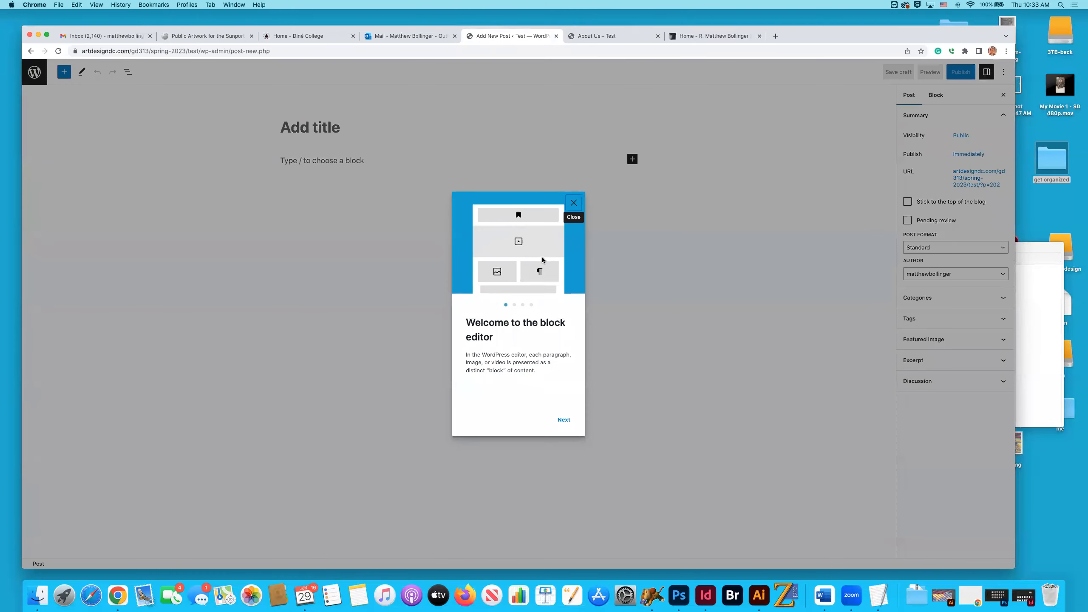
left_click(30, 52)
mouse_move(52, 173)
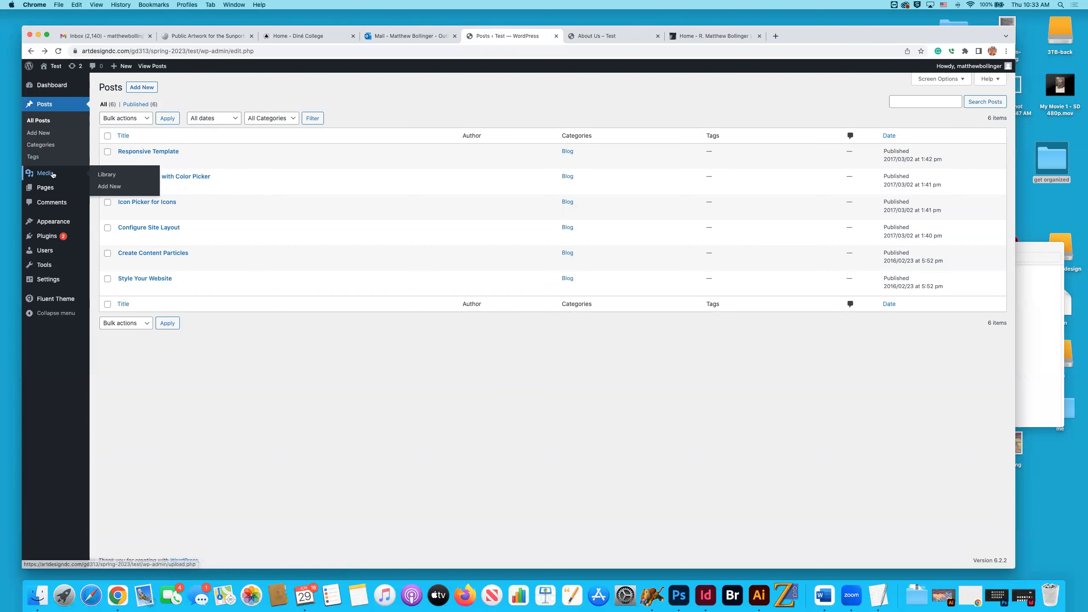
left_click(45, 147)
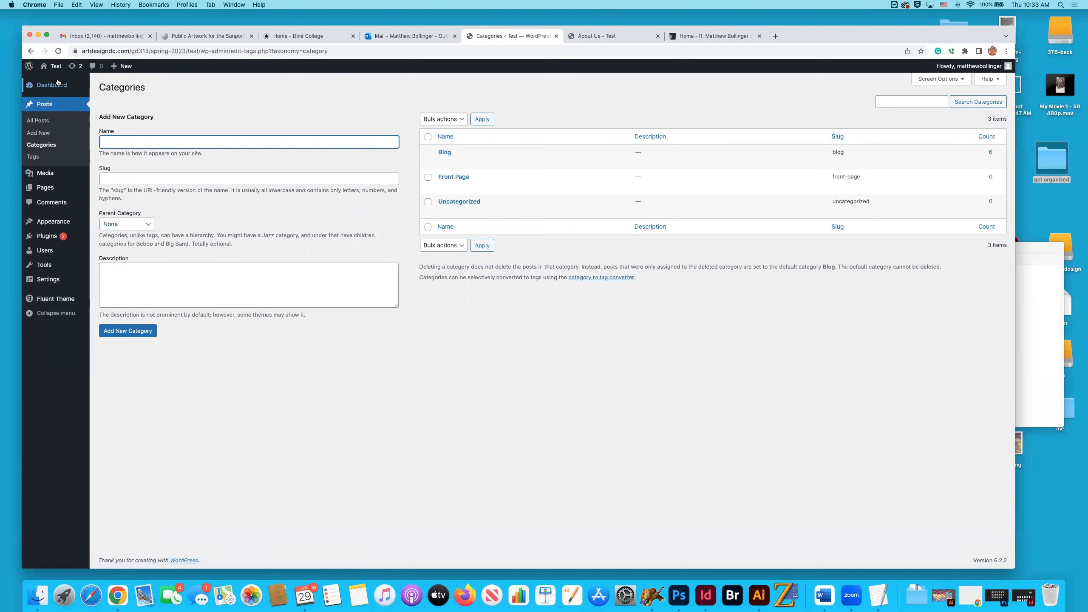
left_click(31, 52)
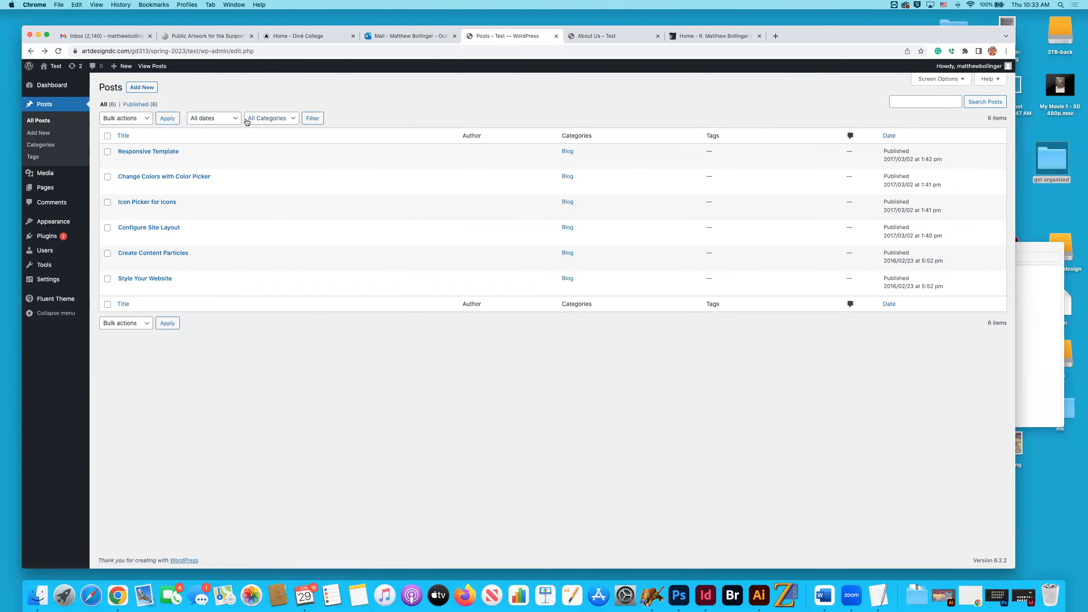
Look at the Work menu's year ranges on the finished artist site and open the Test site's post Tags page.
left_click(716, 37)
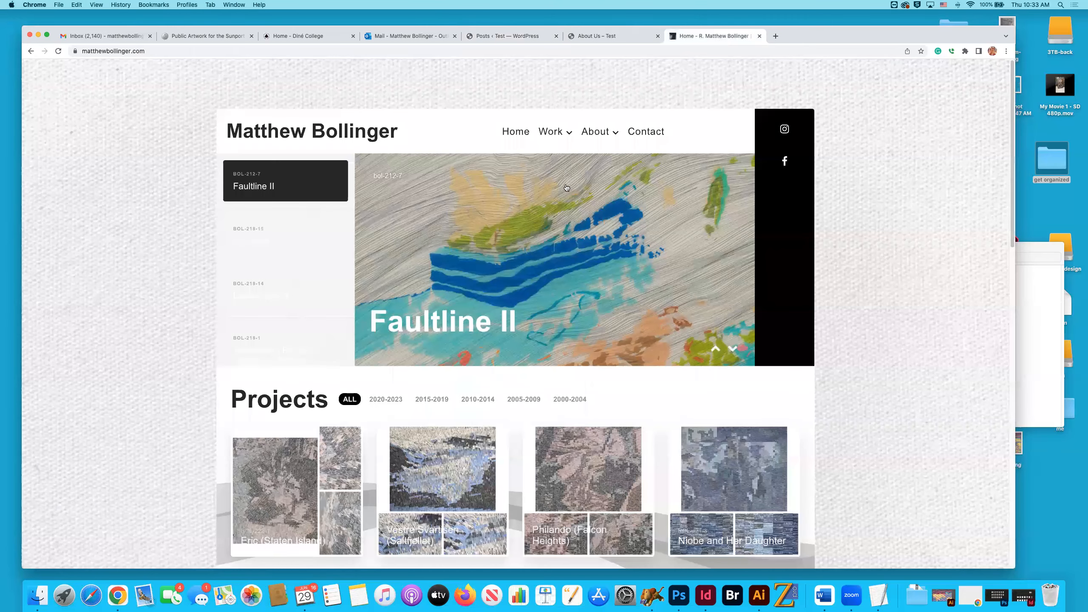
mouse_move(565, 188)
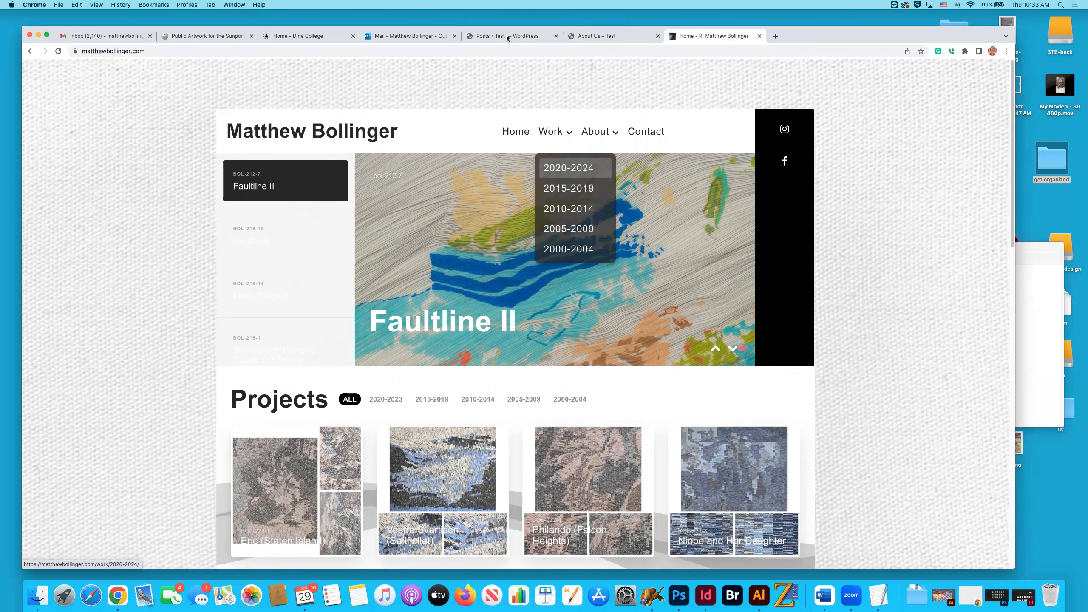
left_click(522, 36)
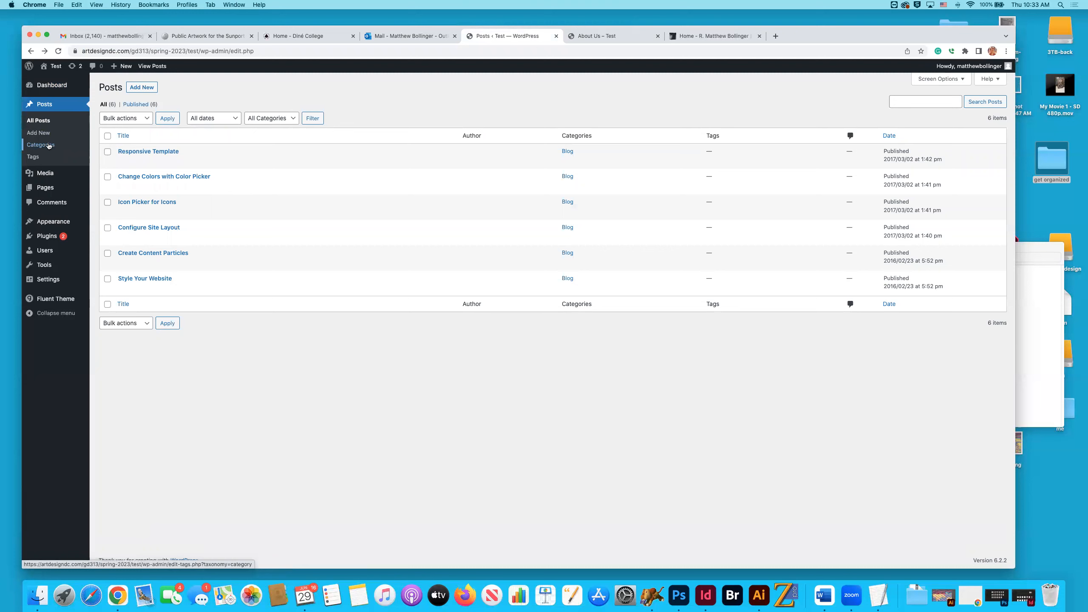
left_click(33, 157)
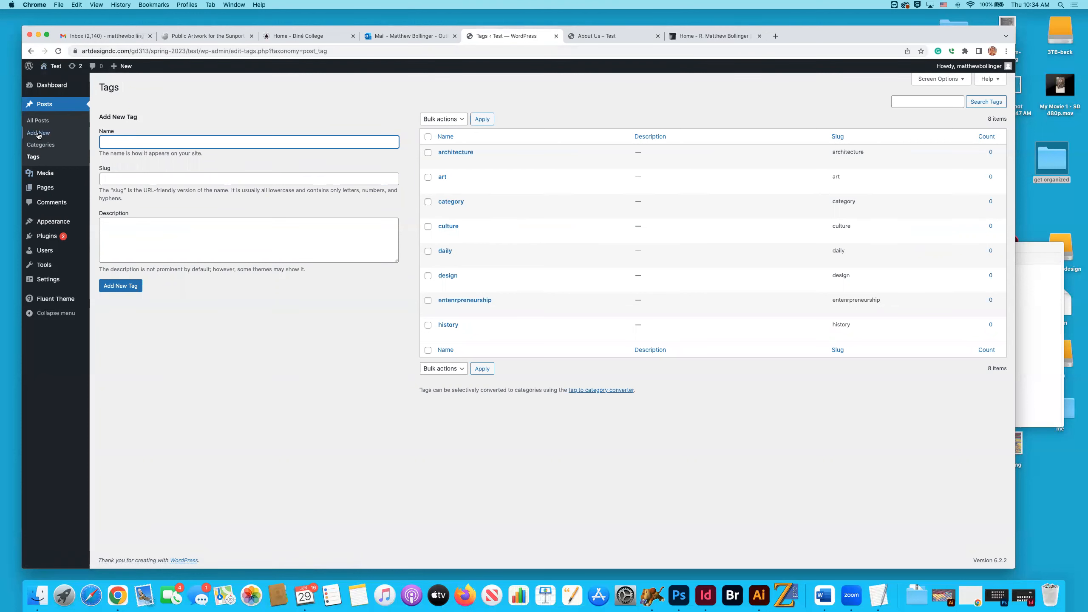
Open the Media Library and look at its file upload area and file chooser, cancelling without choosing a file.
mouse_move(87, 191)
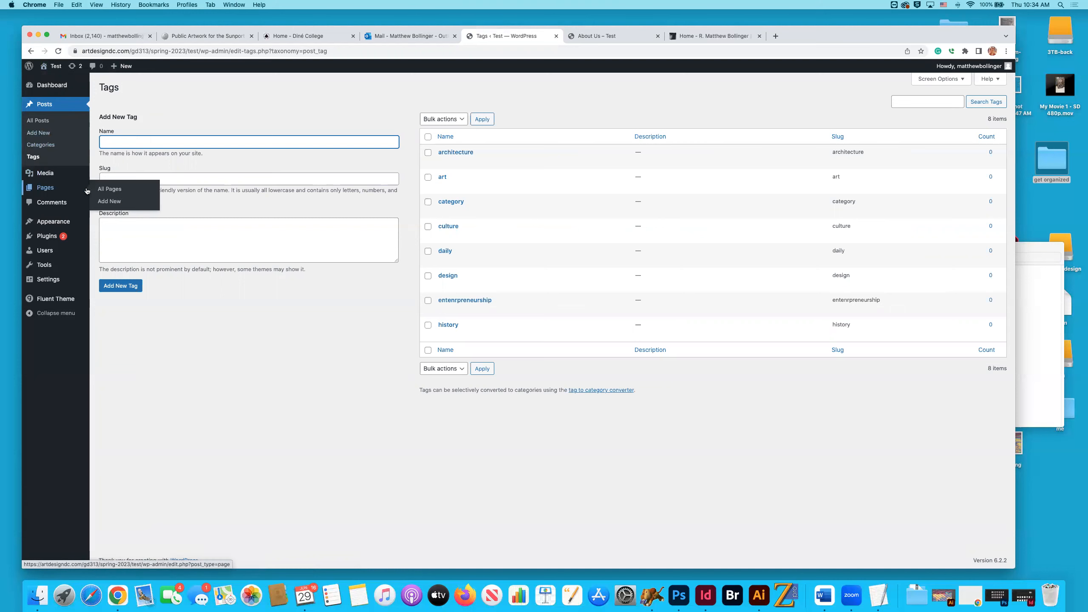
left_click(45, 177)
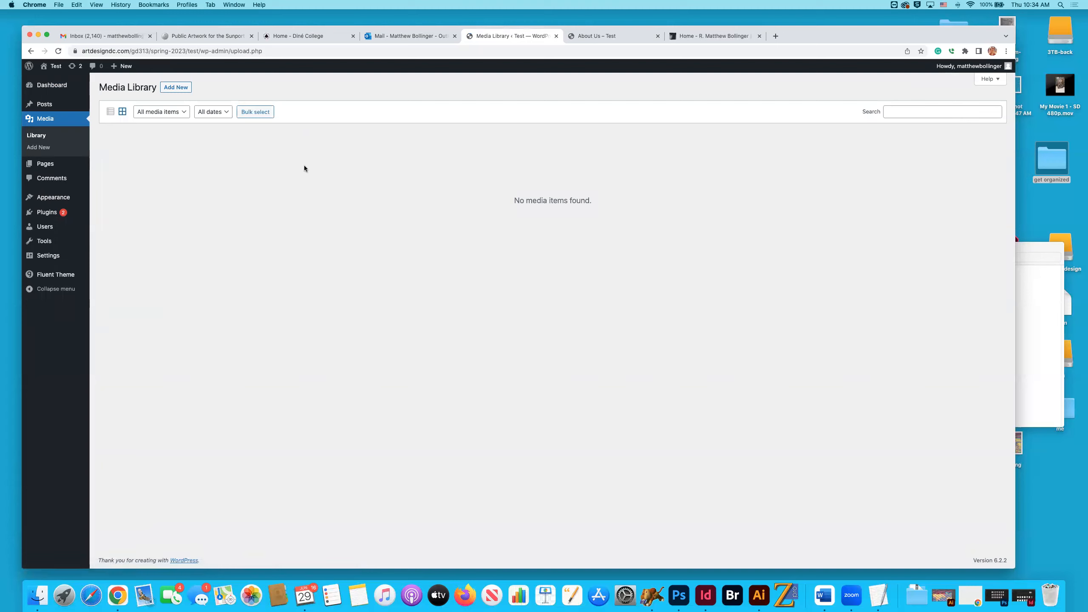
left_click(177, 89)
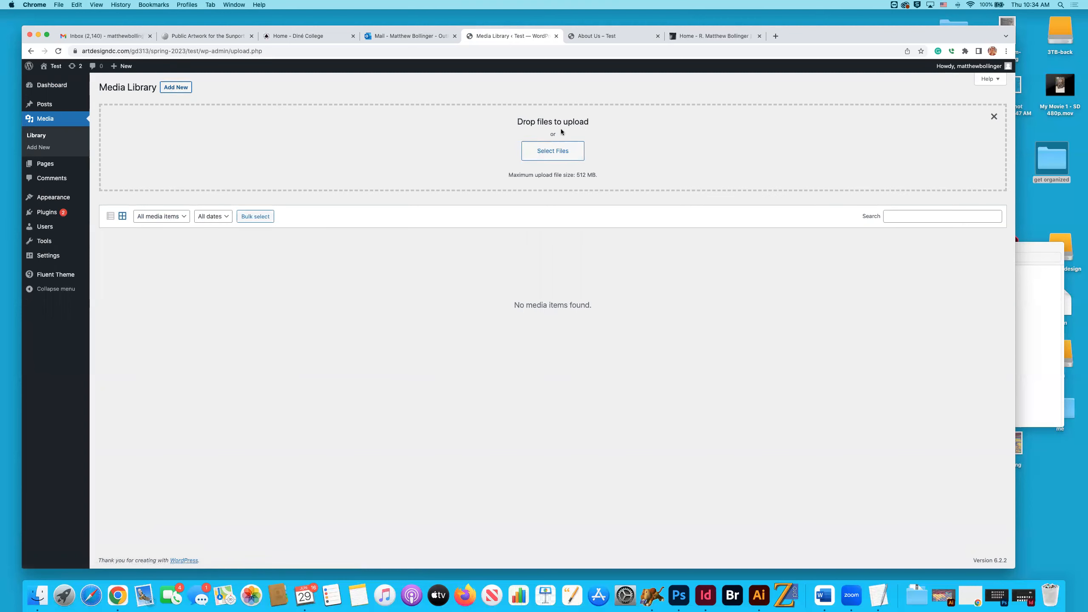
left_click(558, 154)
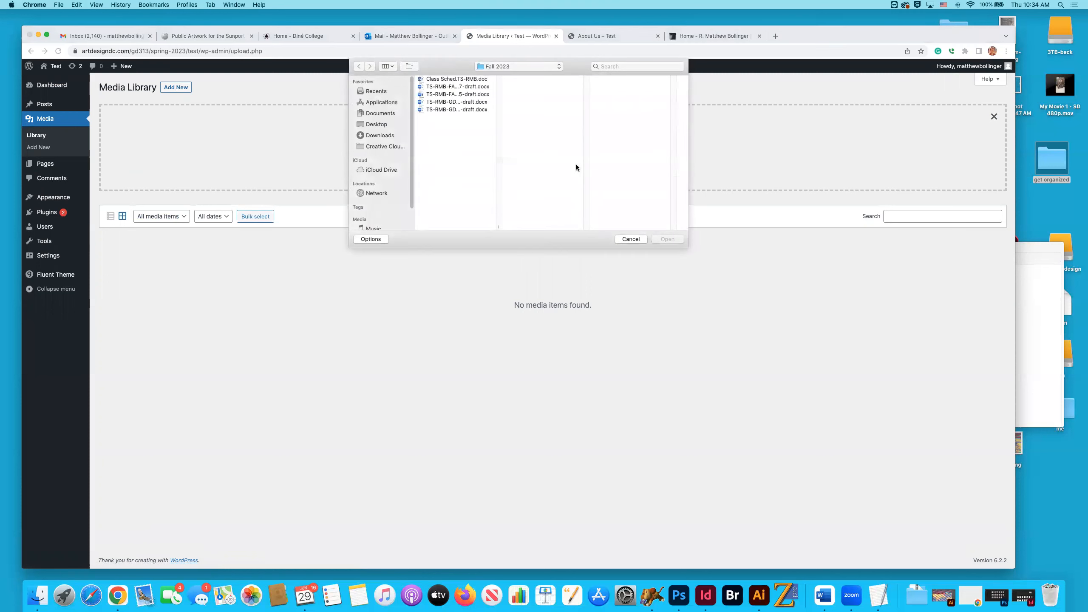
left_click(630, 238)
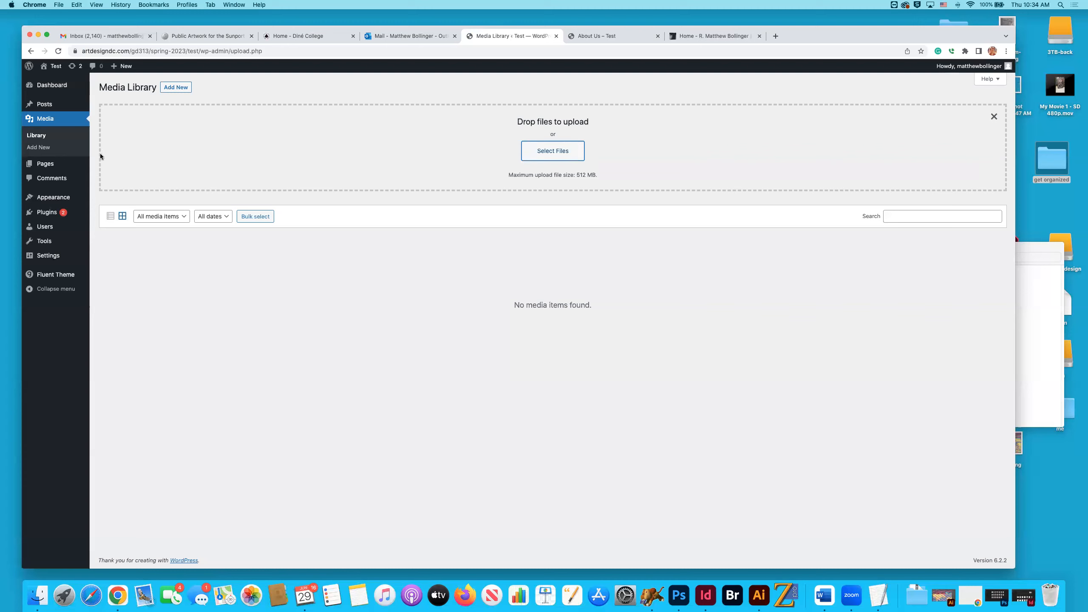
Compare the Pages list with the Posts list and look through all of the site's pages.
mouse_move(45, 167)
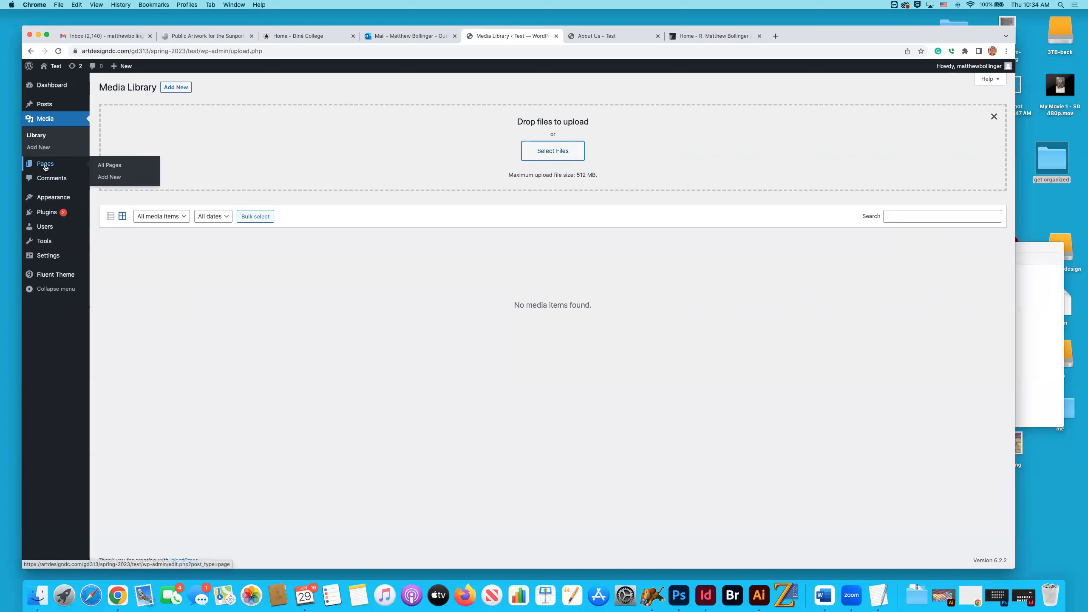
left_click(45, 167)
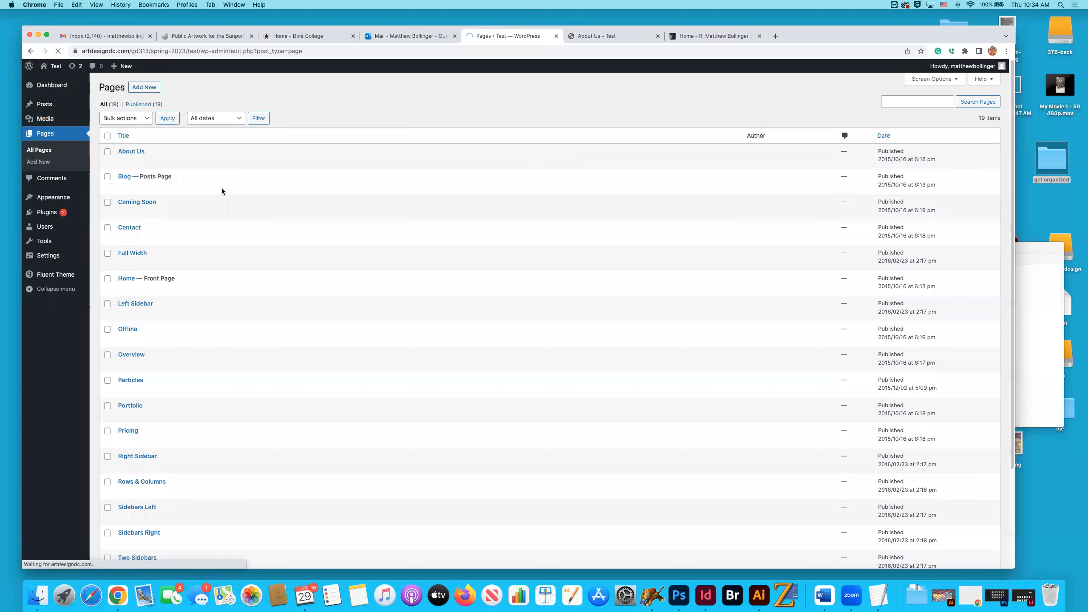
left_click(45, 105)
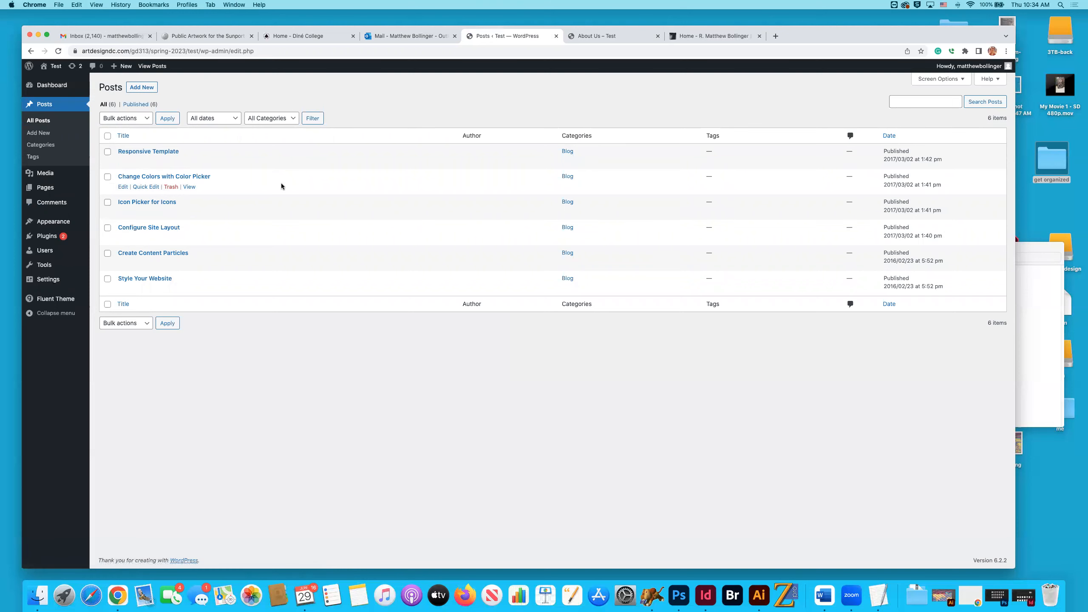
left_click(49, 189)
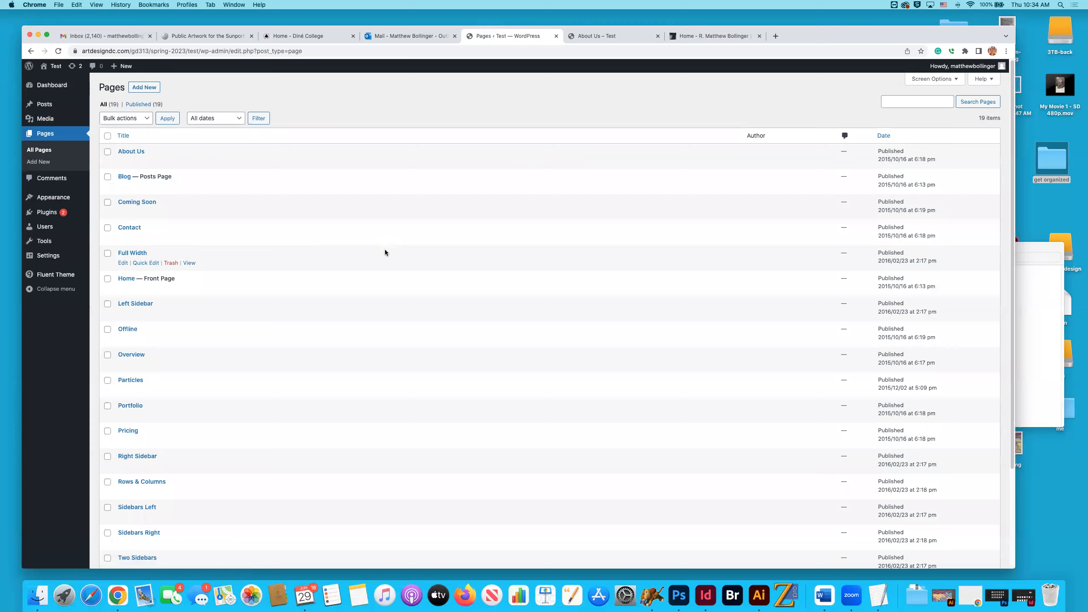
scroll(385, 252, "down", 5)
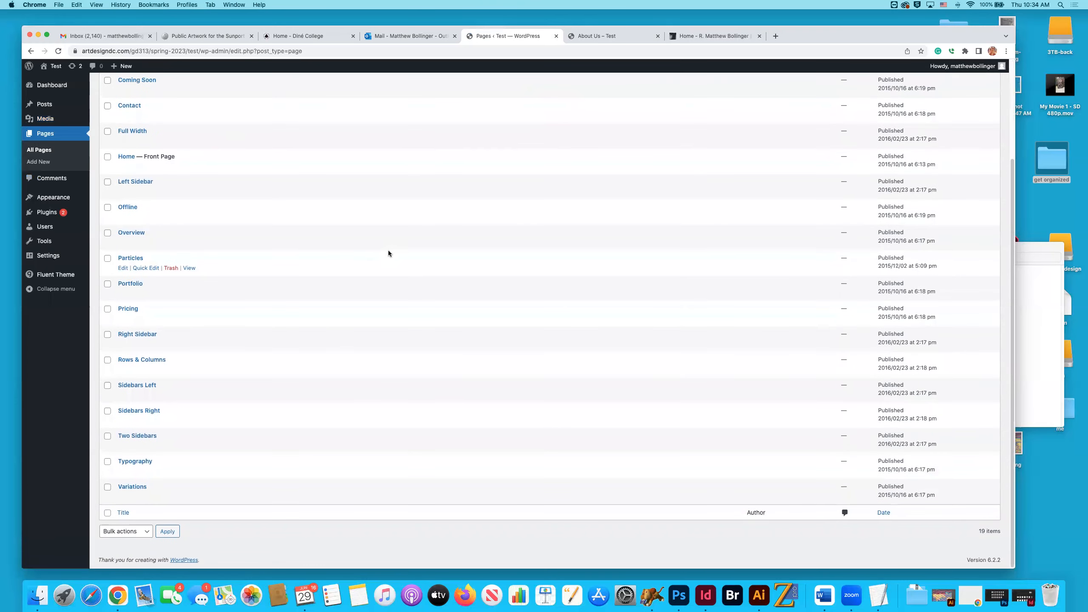
scroll(388, 253, "up", 5)
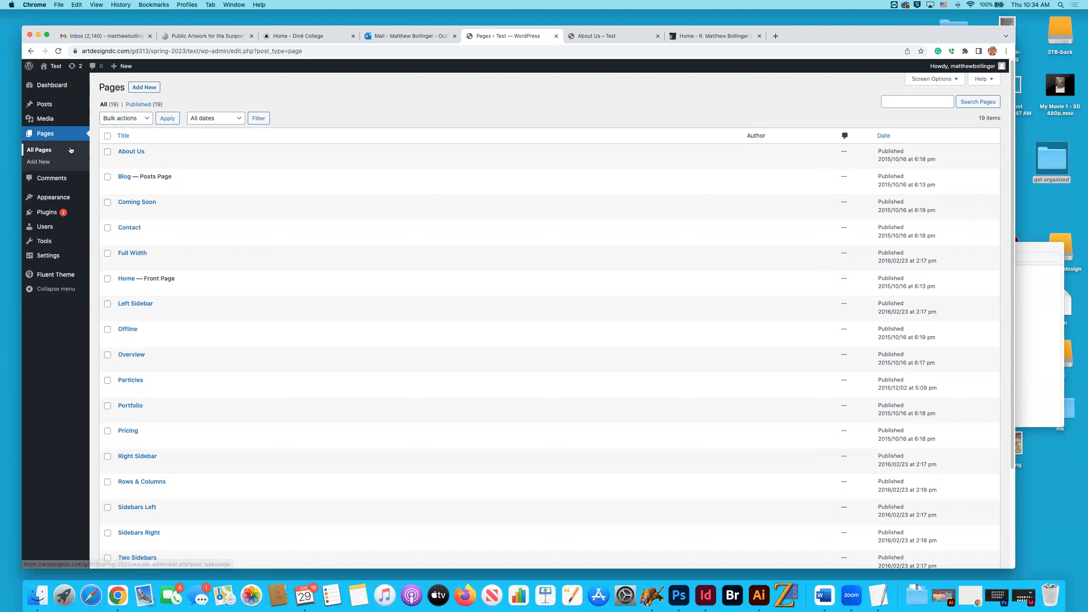
Revisit the Posts and Pages lists, look at the new page editor, and open the Comments page.
left_click(45, 105)
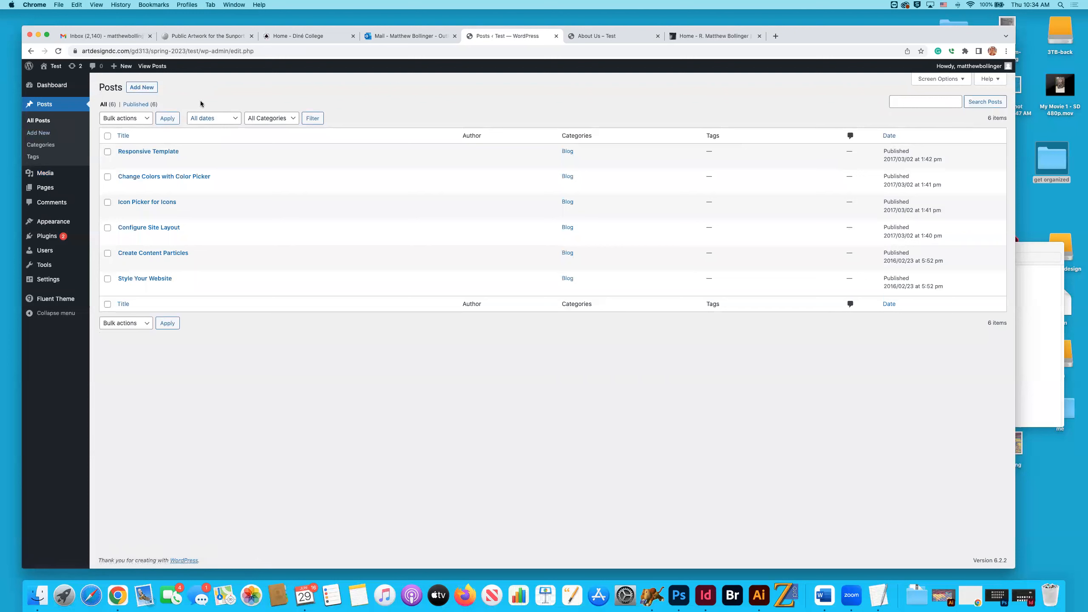
left_click(41, 191)
left_click(139, 87)
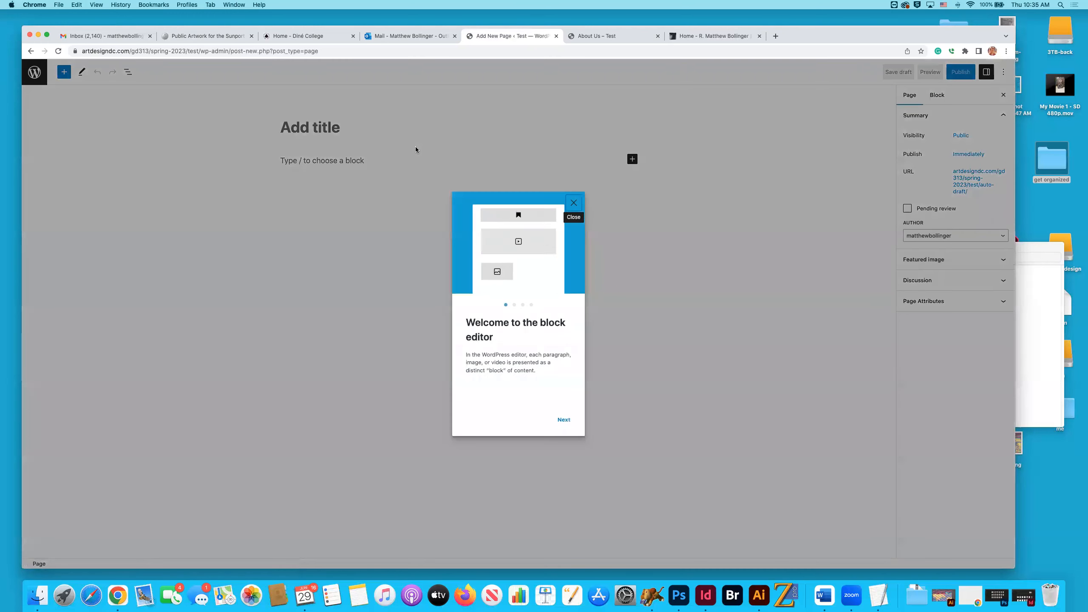
left_click(30, 51)
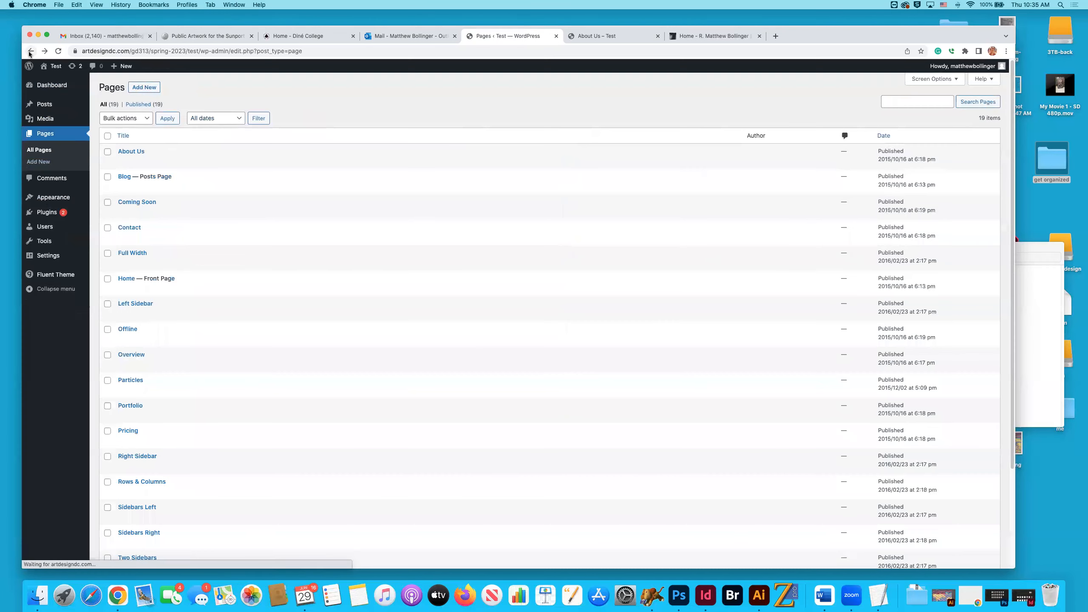
left_click(56, 183)
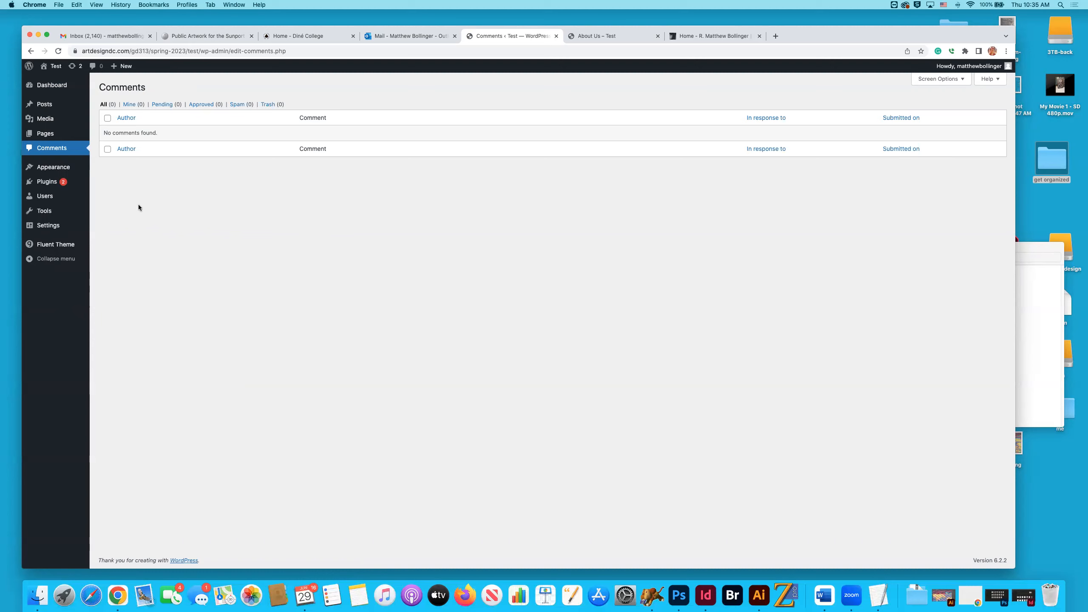
Open the installed themes and delete the Twenty Nineteen theme.
mouse_move(56, 170)
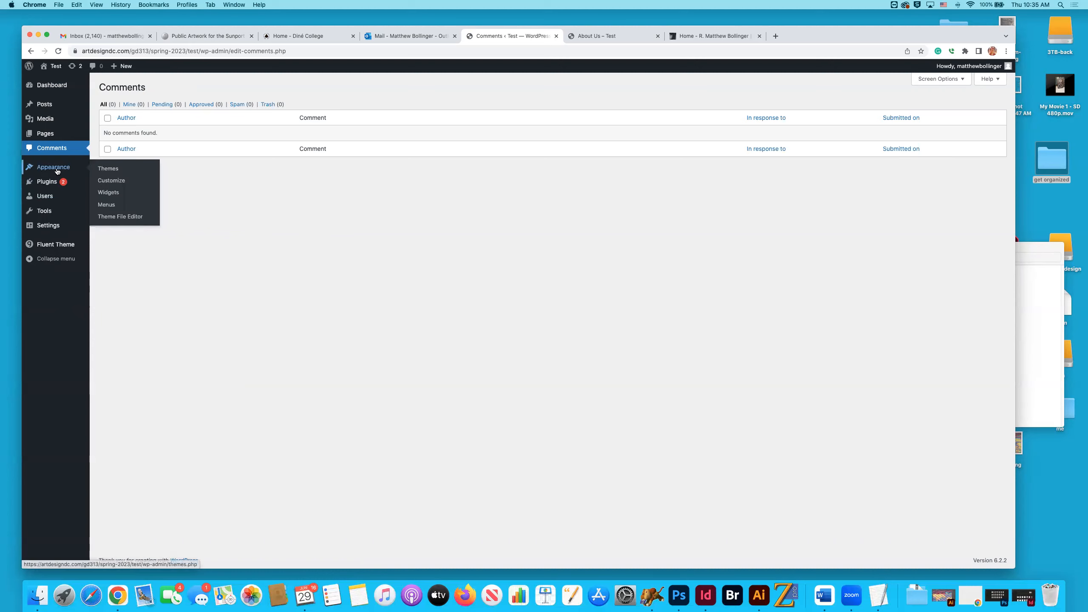
left_click(56, 171)
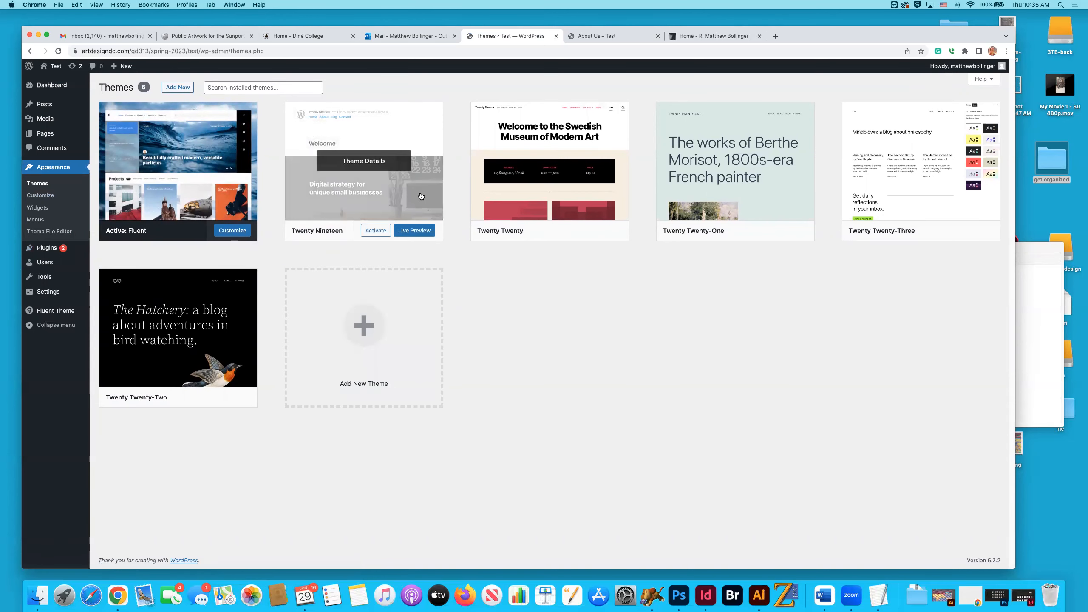
left_click(391, 204)
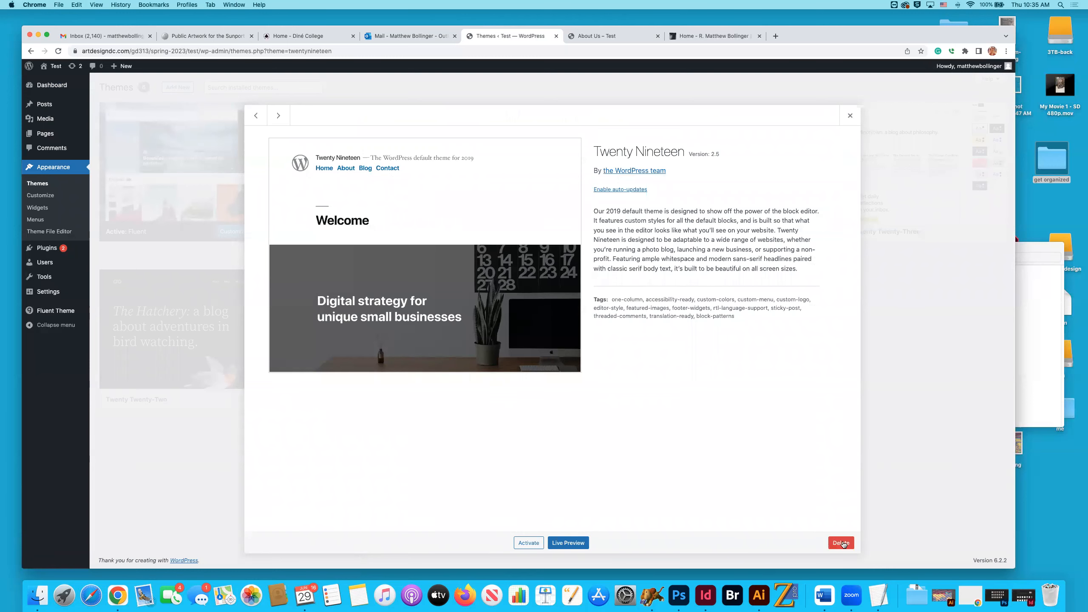
left_click(839, 542)
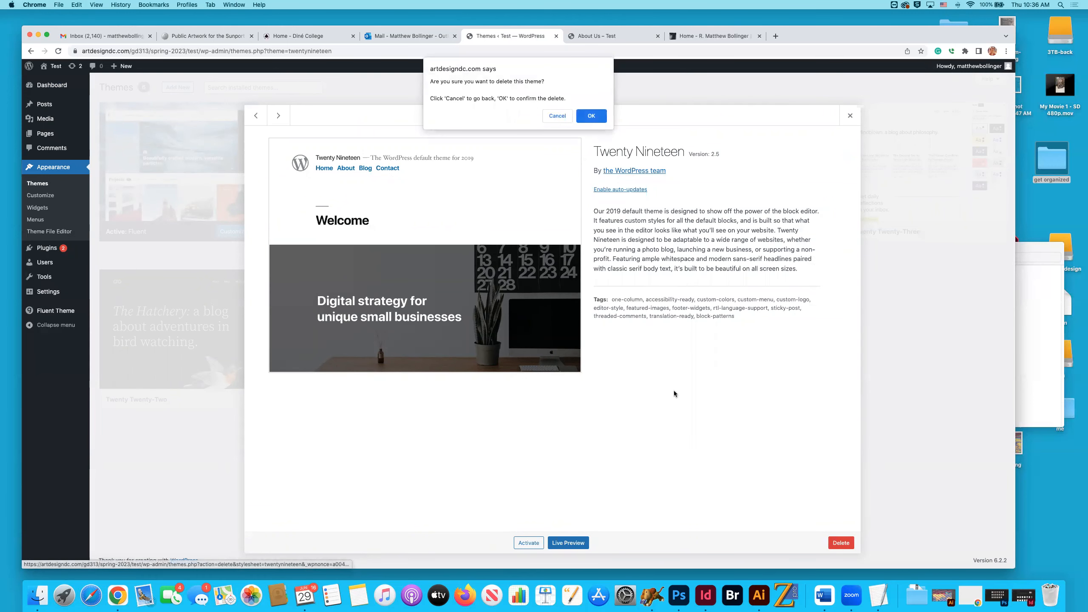
left_click(591, 117)
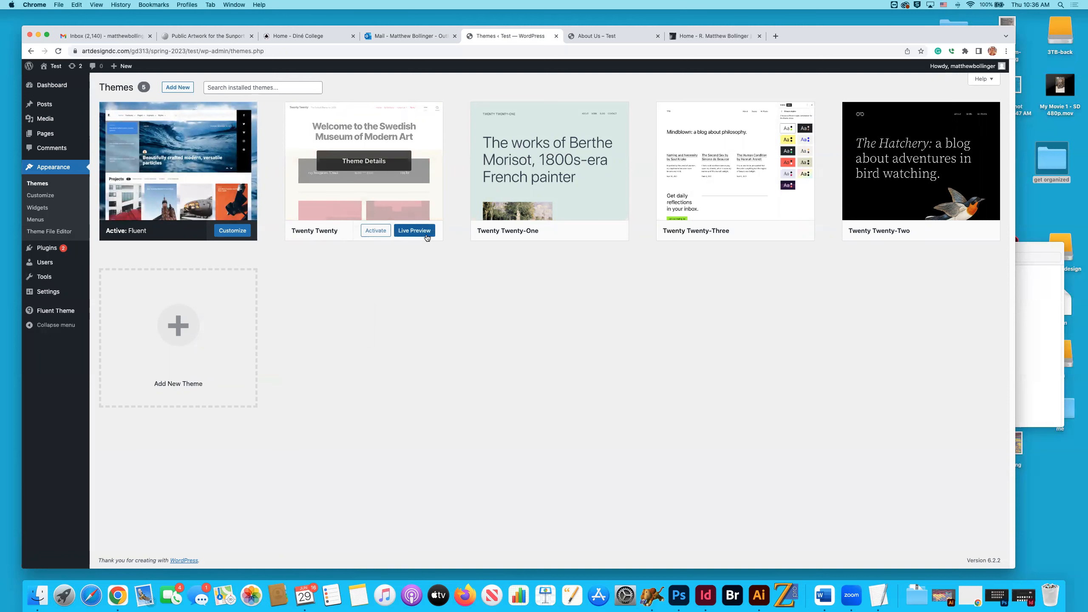
Delete the Twenty Twenty and Twenty Twenty-One themes.
left_click(400, 201)
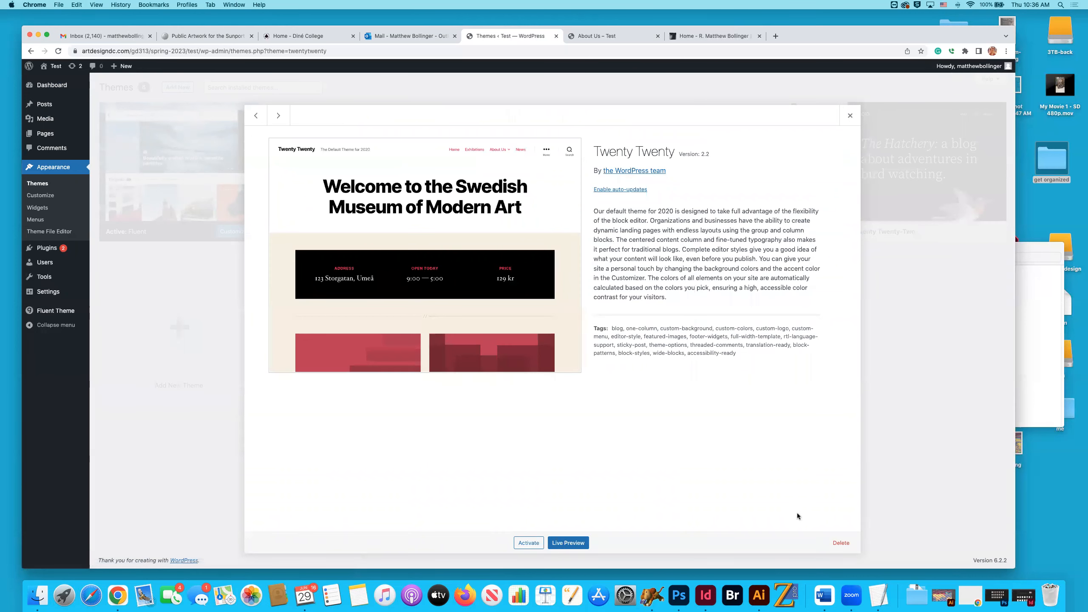
left_click(840, 543)
left_click(591, 117)
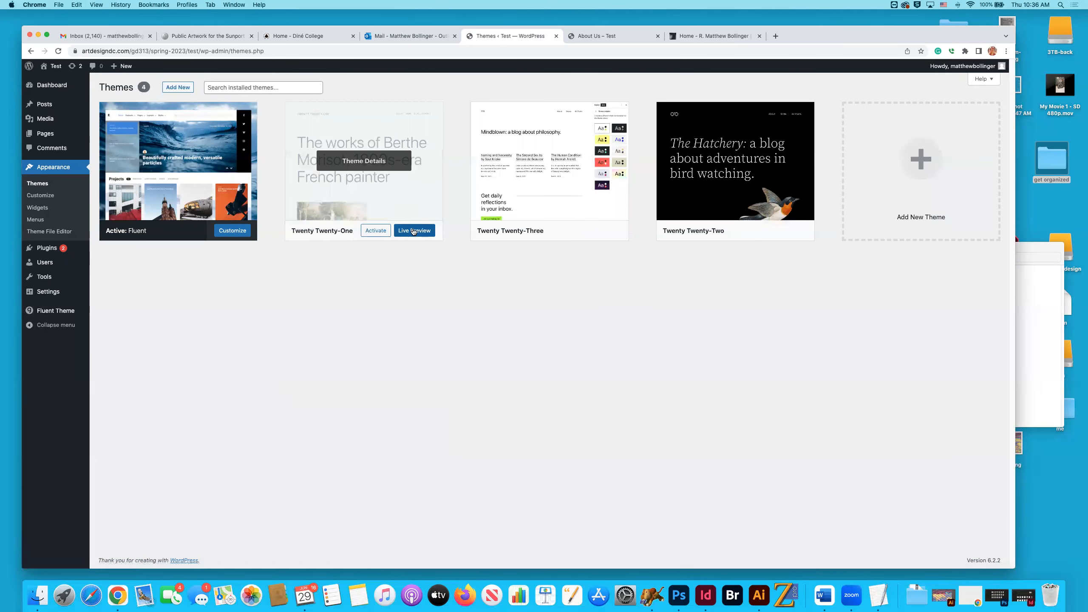
left_click(414, 212)
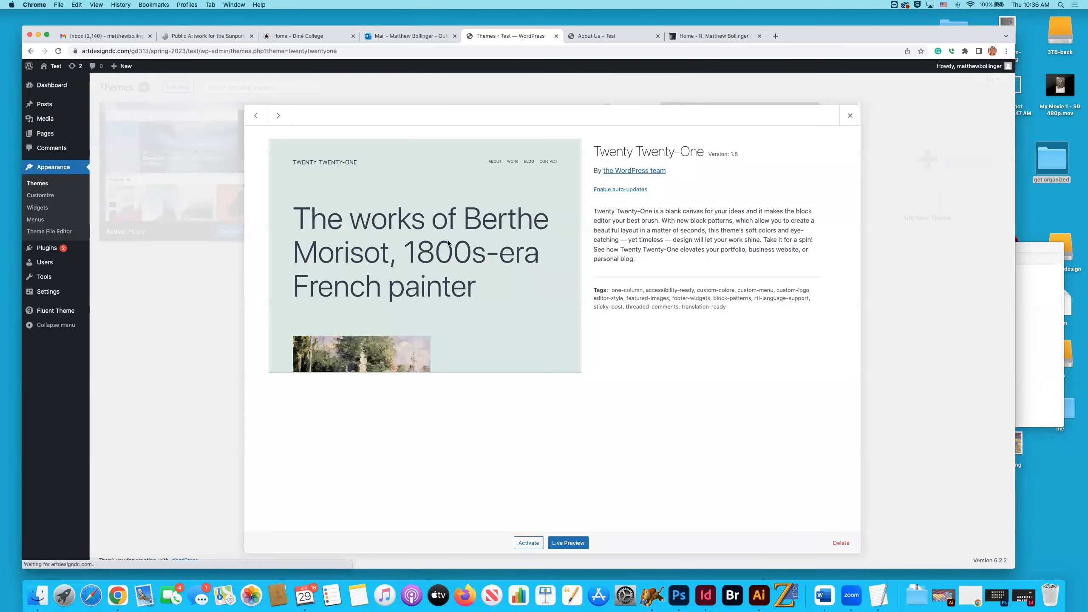
left_click(841, 542)
left_click(592, 116)
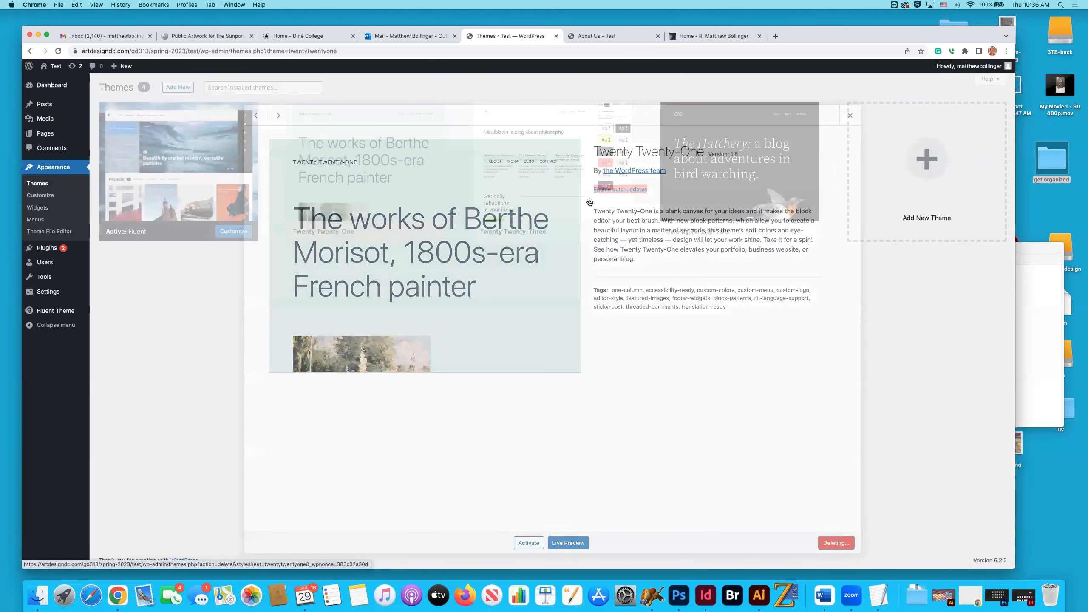
Delete the Twenty Twenty-Three and Twenty Twenty-Two themes, keeping only Fluent installed.
left_click(418, 206)
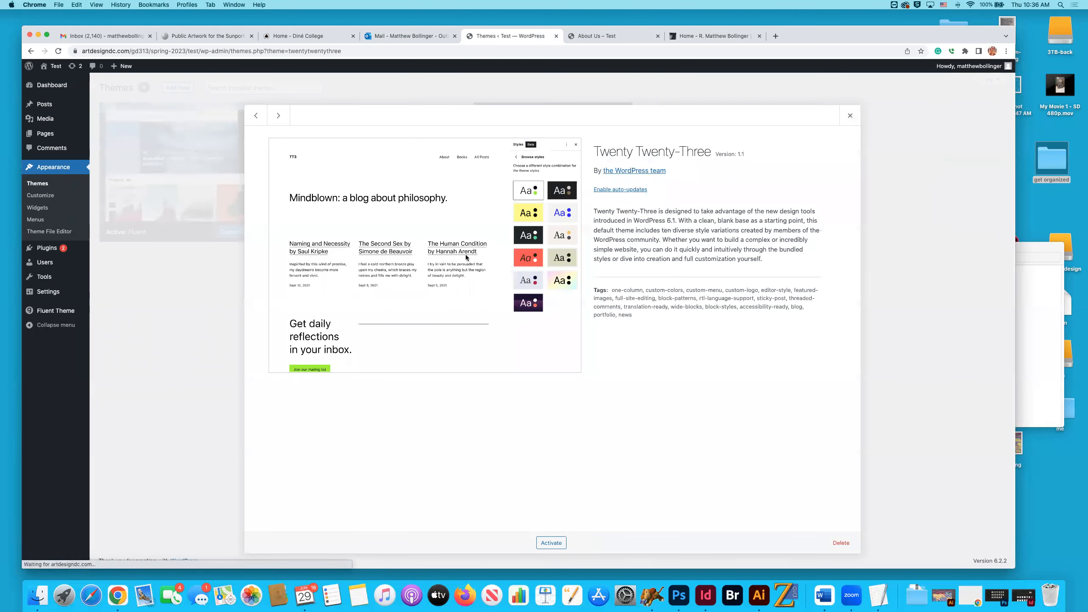
left_click(841, 543)
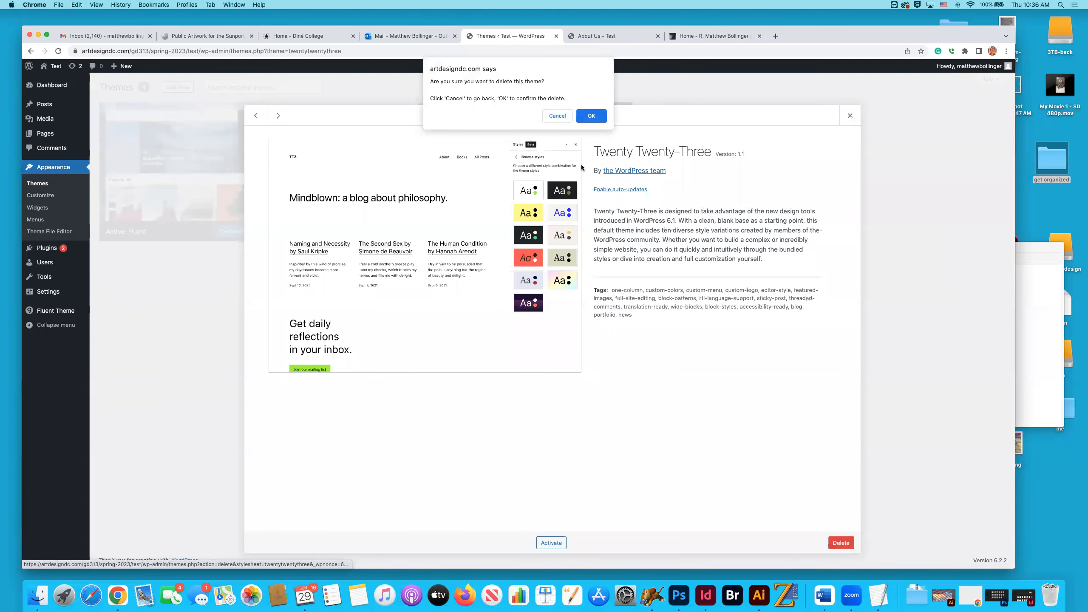
left_click(590, 116)
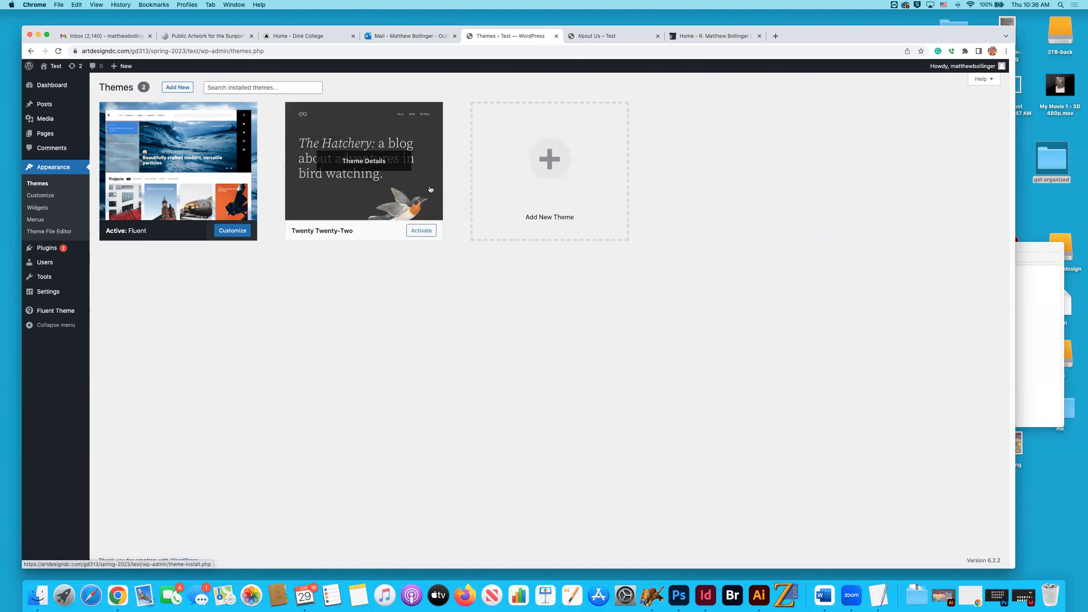
left_click(425, 201)
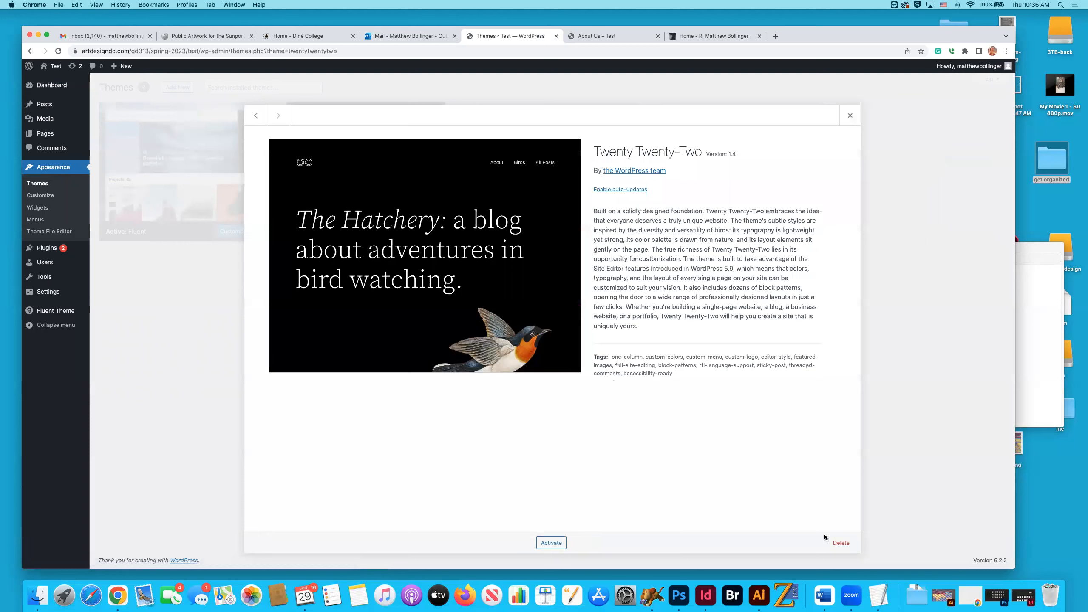
left_click(840, 543)
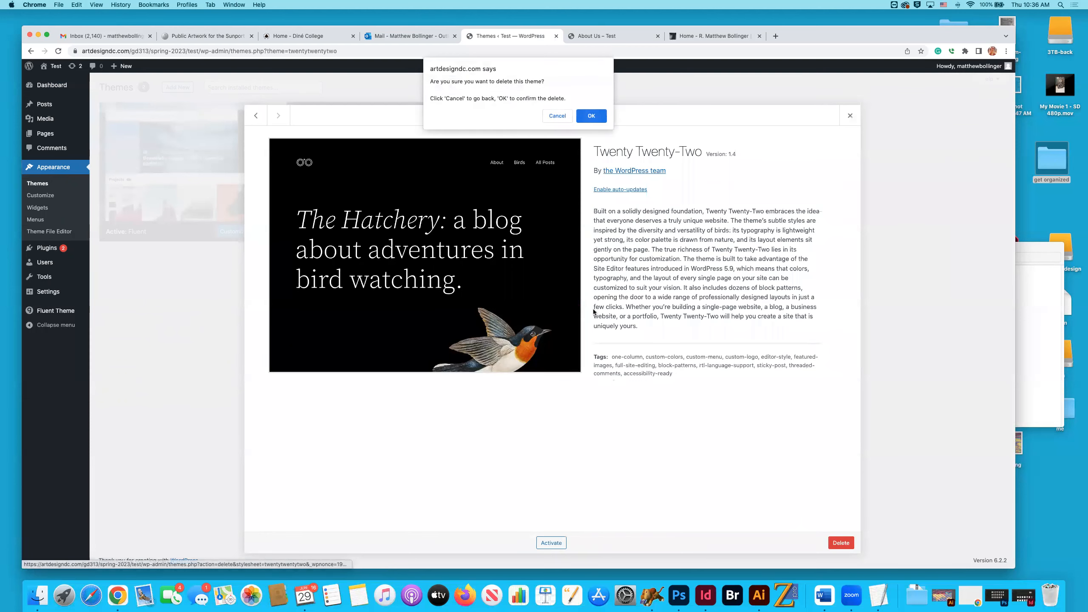
left_click(591, 115)
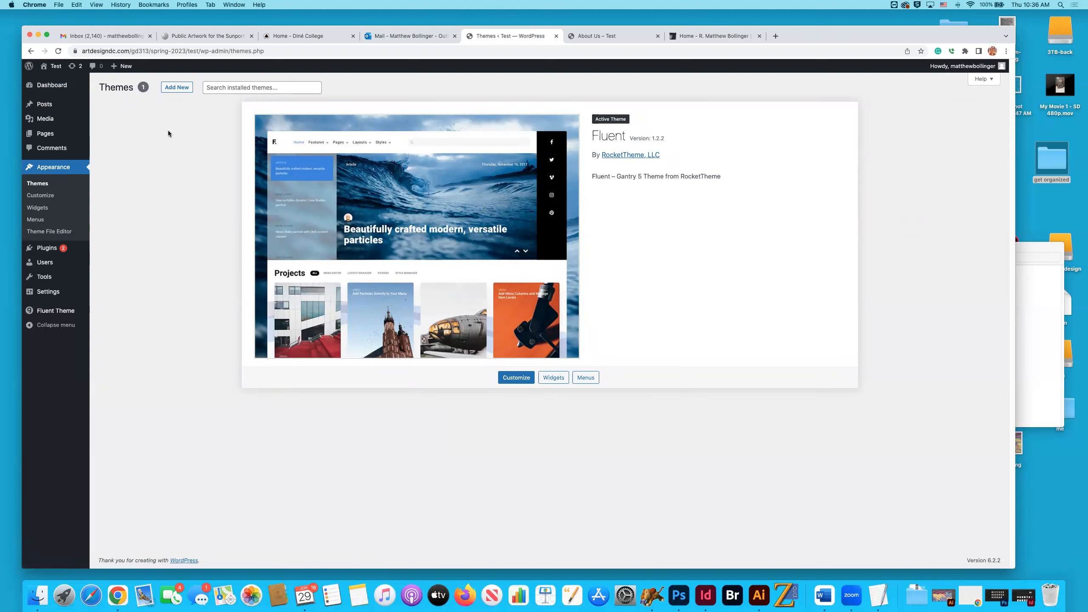
Open the Fluent theme's customizer to look at its site options and home page preview.
left_click(41, 195)
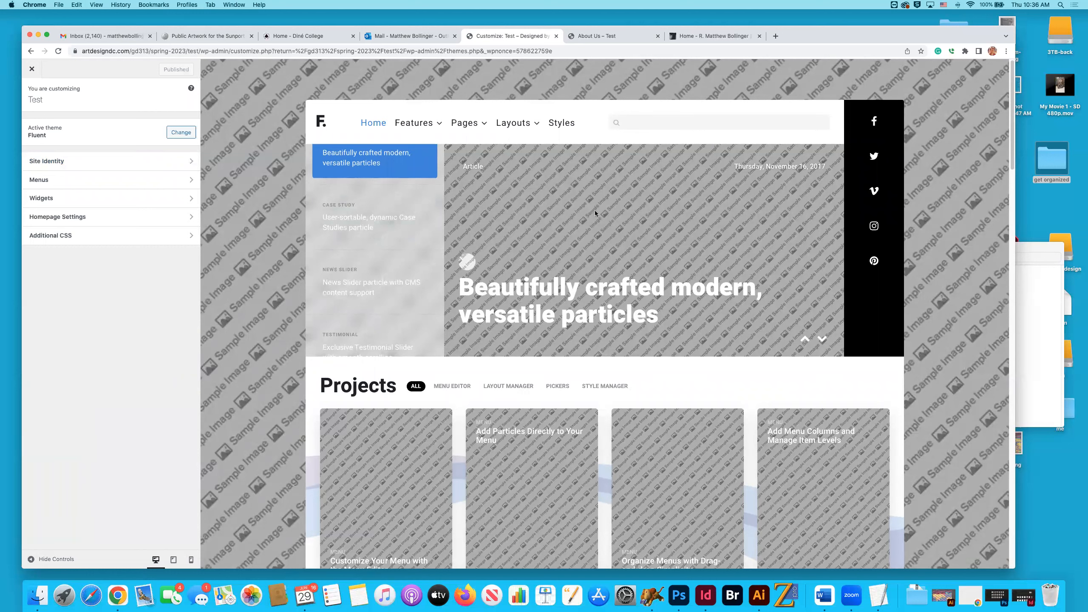
Leave the customizer and open the theme's widget areas, dismissing the block Widgets welcome guide.
left_click(32, 70)
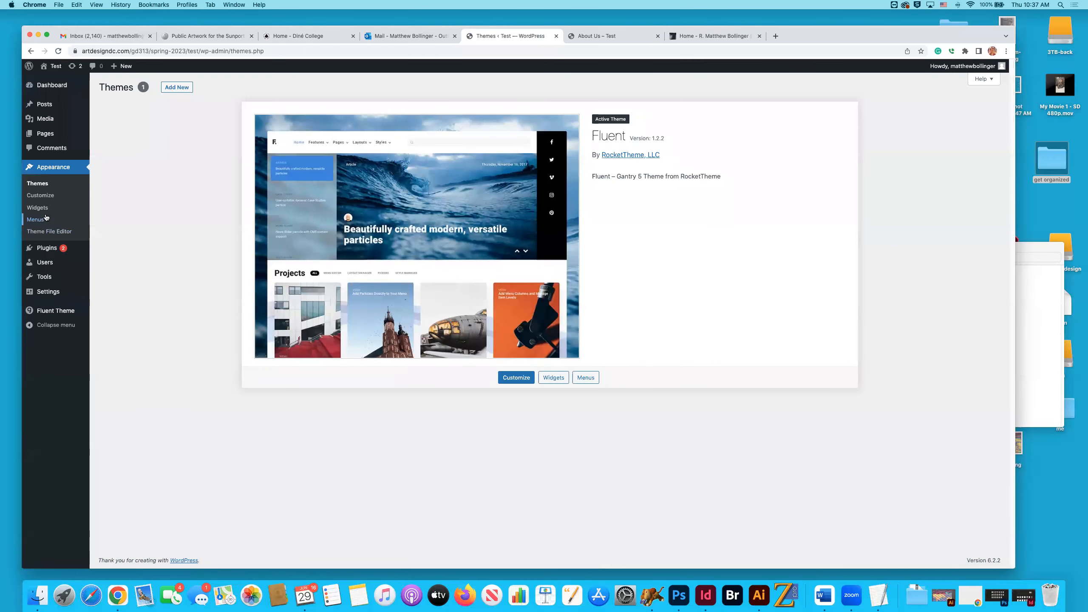
left_click(43, 210)
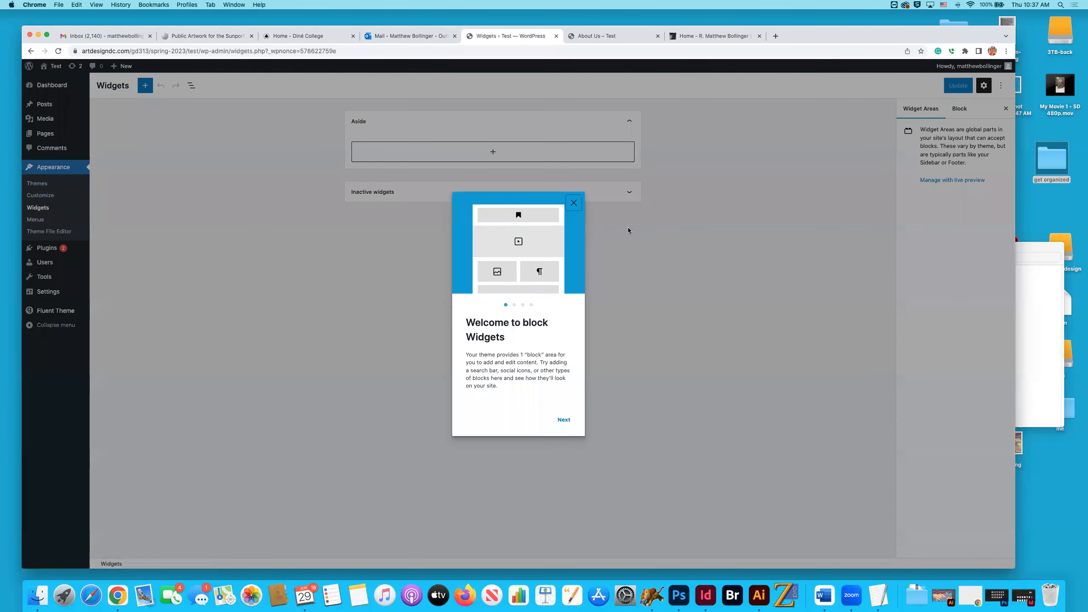
left_click(573, 203)
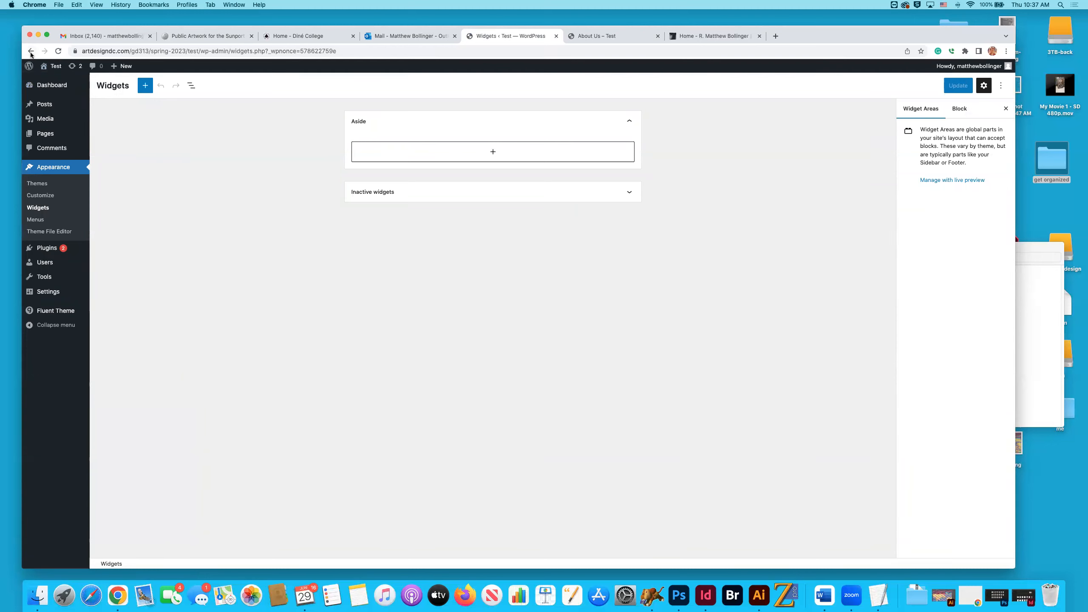
Examine the Main Menu structure, its sub items, and the pages available to add as menu items.
left_click(79, 221)
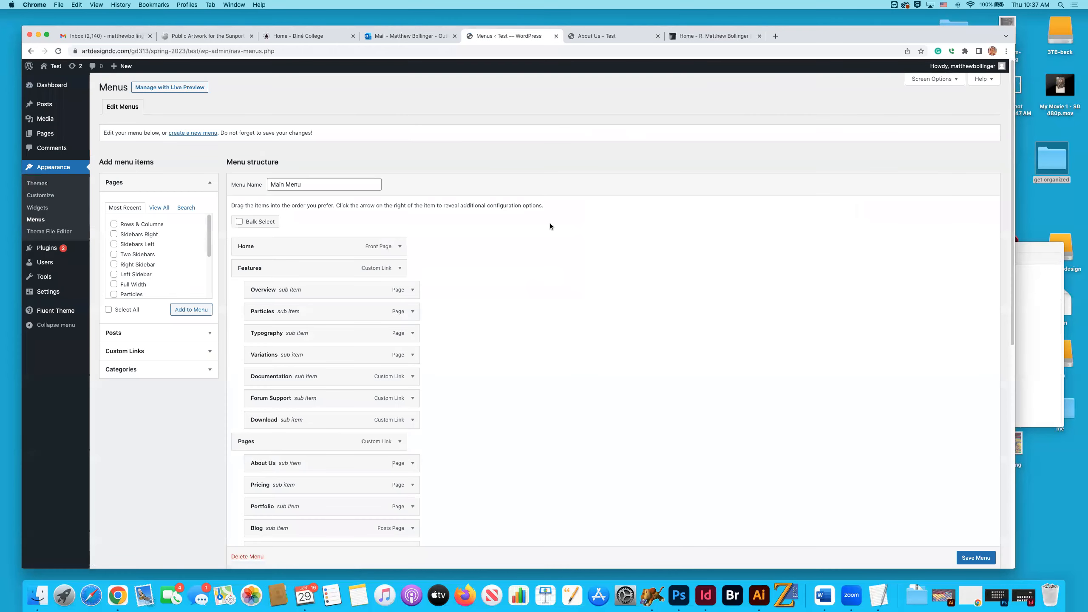
scroll(544, 234, "down", 5)
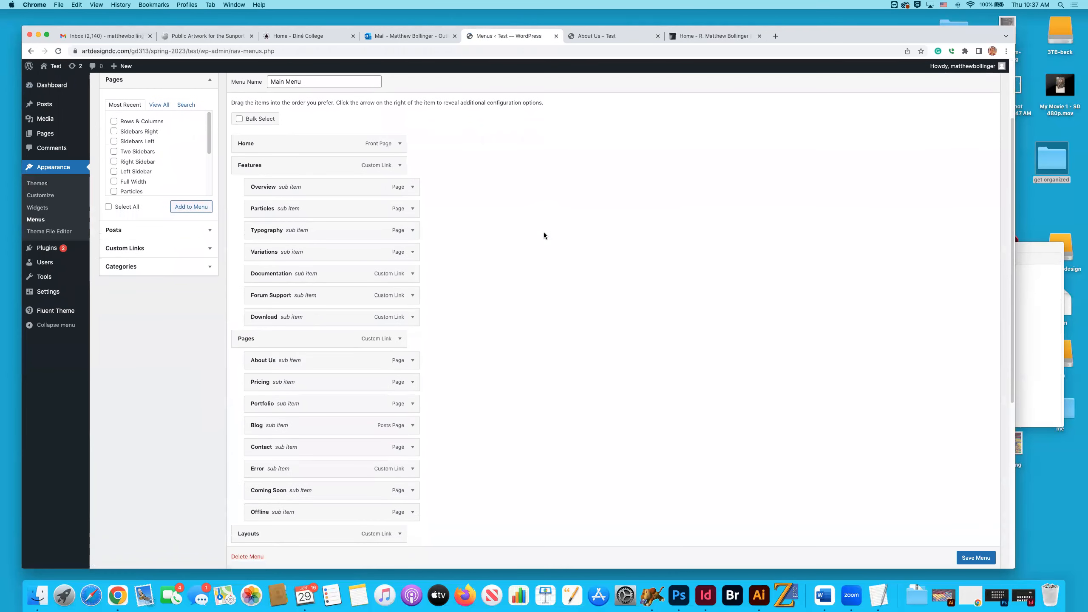
scroll(166, 172, "up", 2)
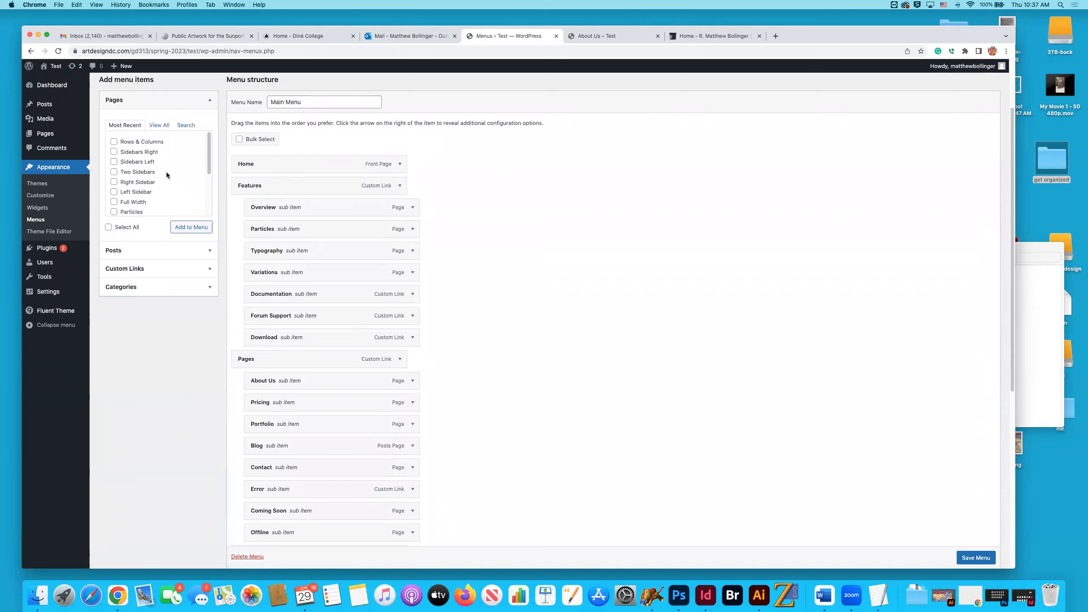
scroll(161, 184, "down", 5)
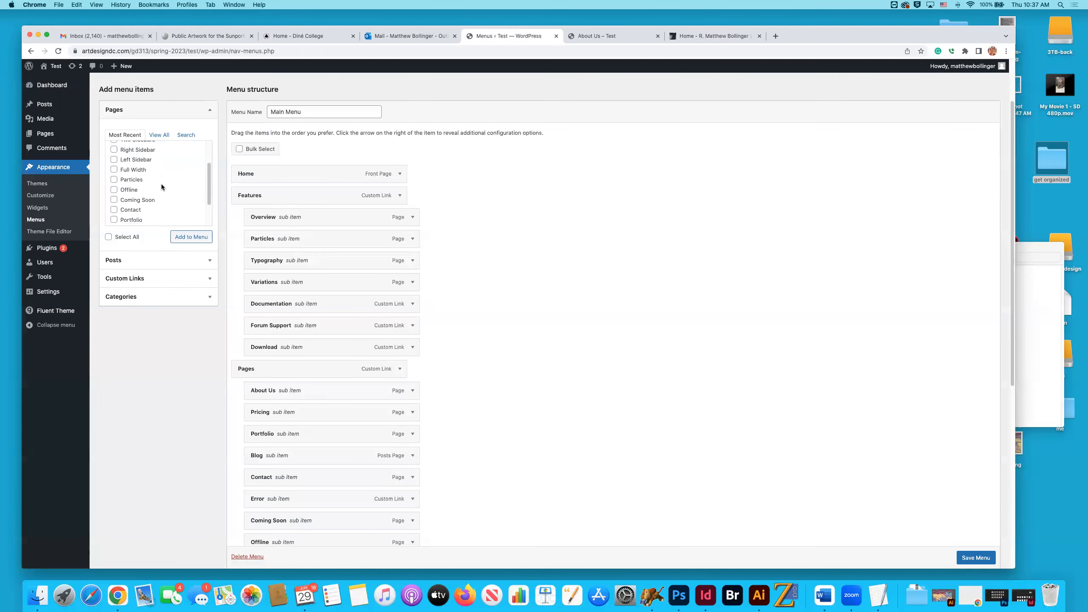
scroll(161, 174, "up", 5)
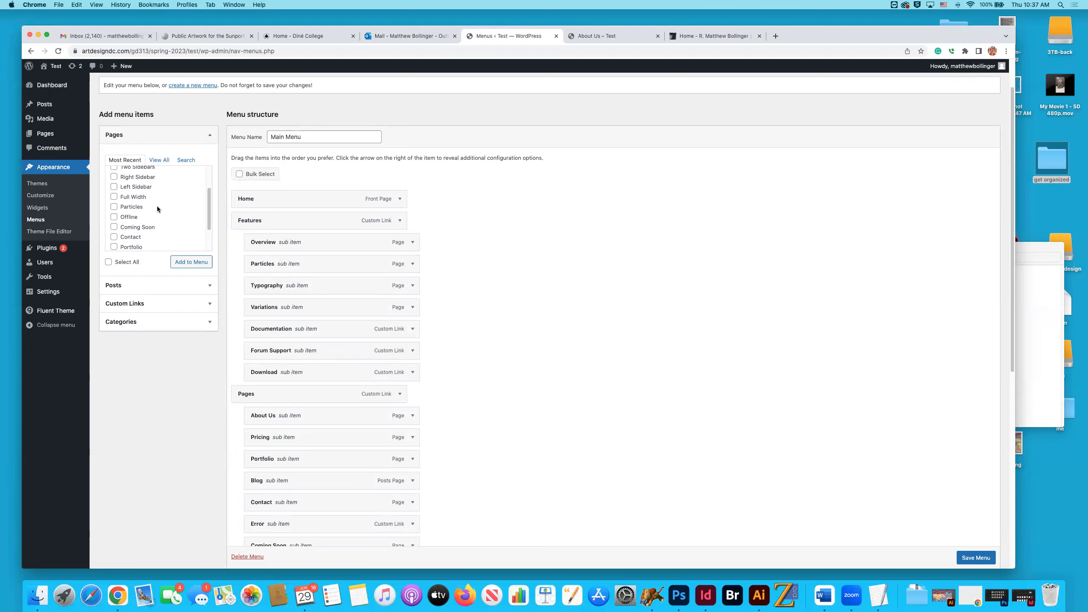
scroll(361, 268, "down", 3)
scroll(361, 268, "down", 5)
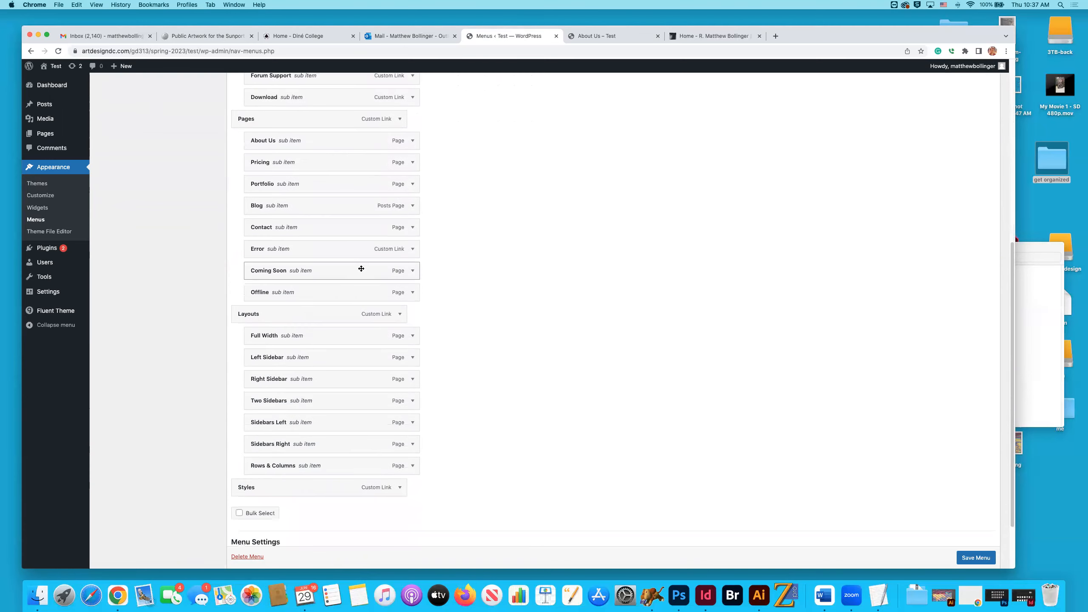
scroll(362, 268, "up", 5)
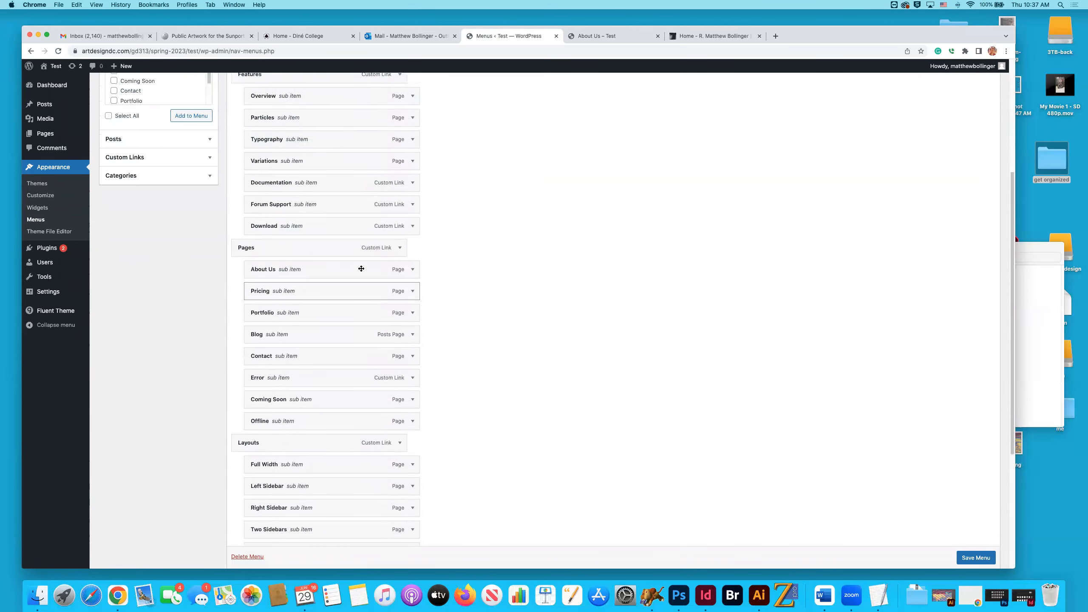
scroll(361, 268, "down", 1)
scroll(361, 268, "up", 1)
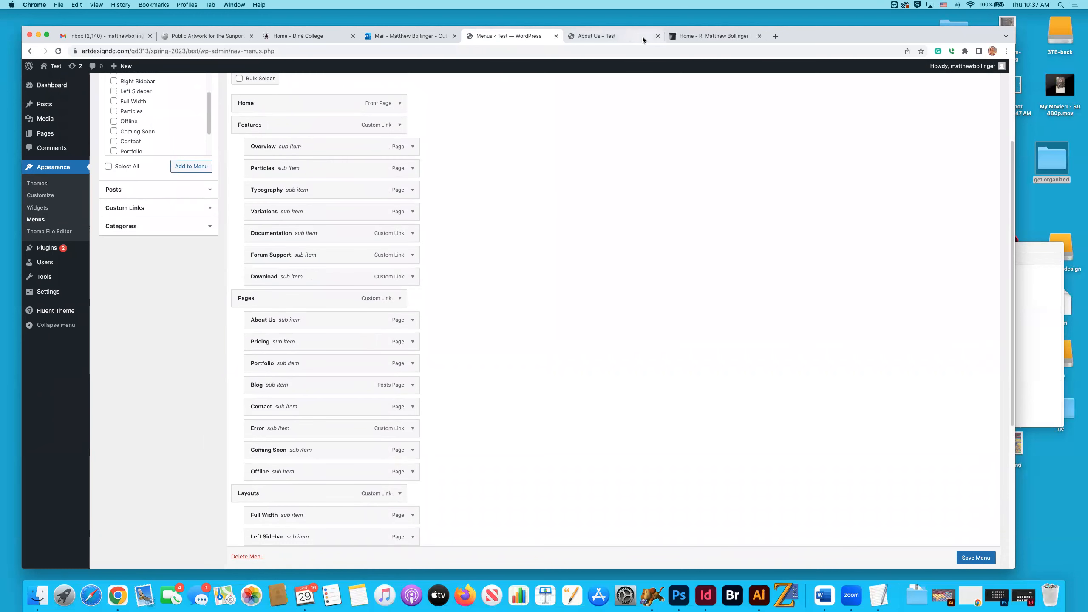
Compare the navigation on the live About Us page with the Main Menu structure in the dashboard.
left_click(597, 36)
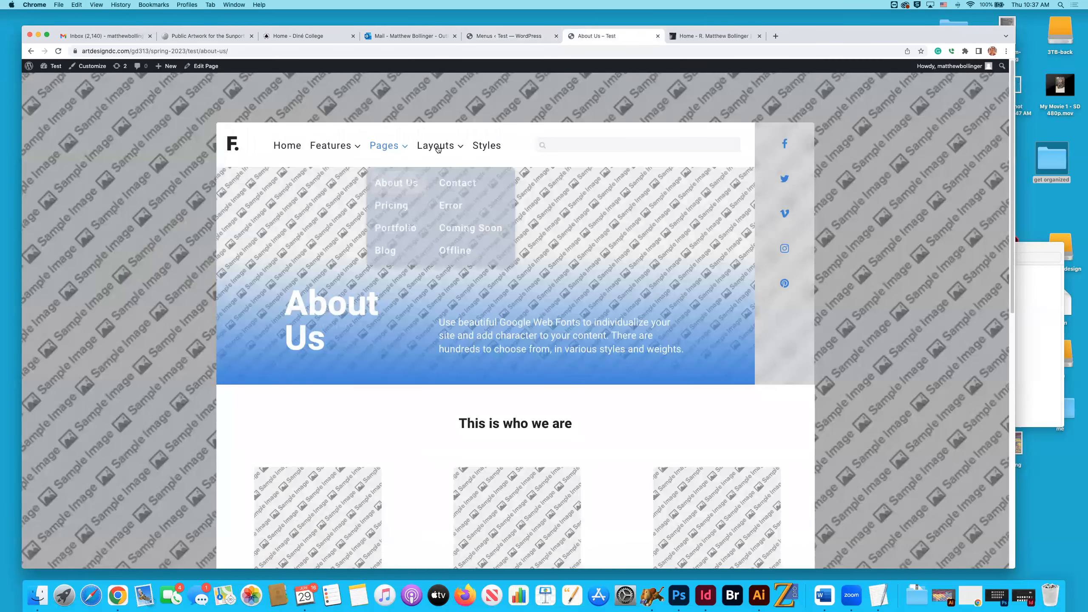
left_click(508, 38)
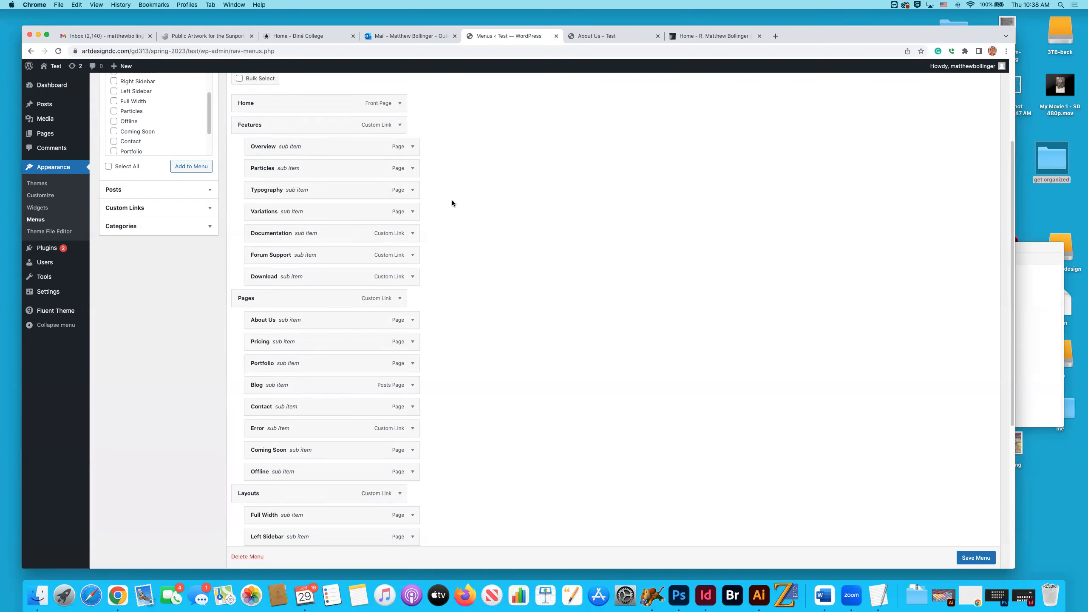
scroll(461, 199, "up", 4)
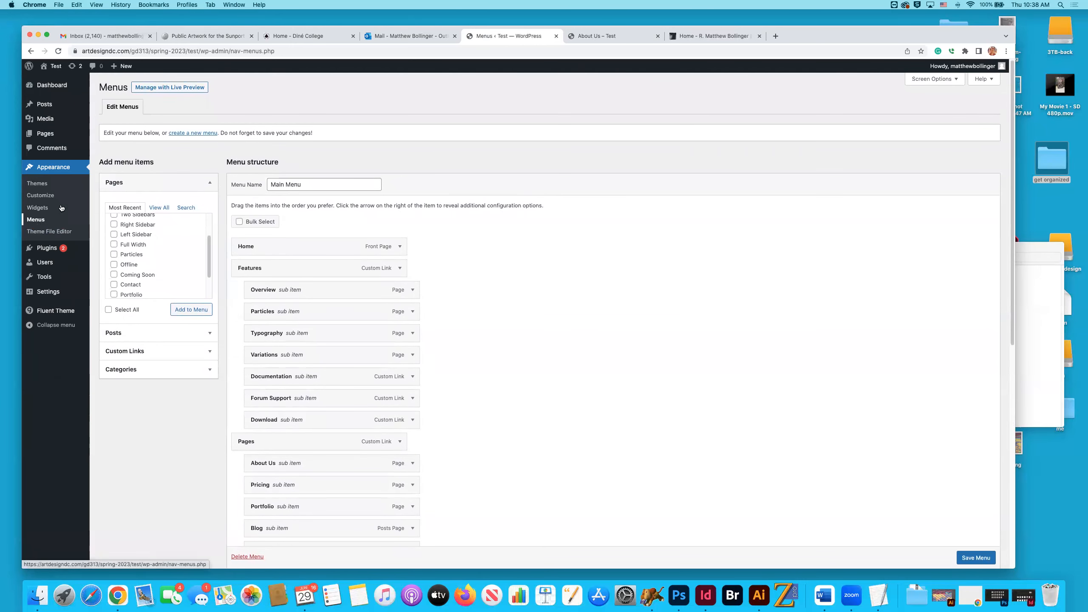
Open the Theme File Editor and go back to the menus without accepting the direct-editing warning.
mouse_move(49, 137)
left_click(58, 238)
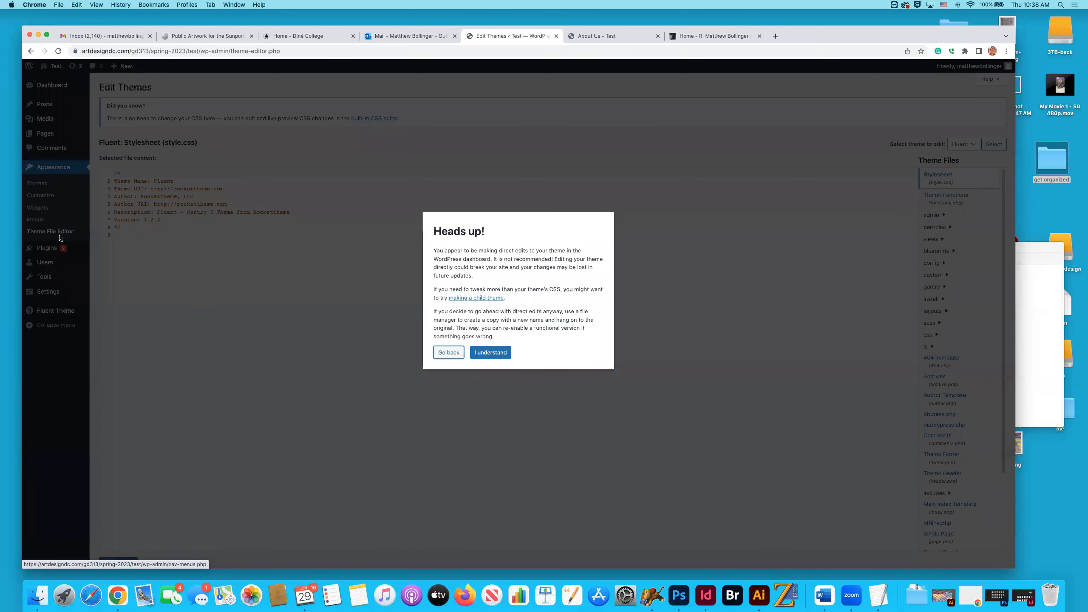
left_click(454, 355)
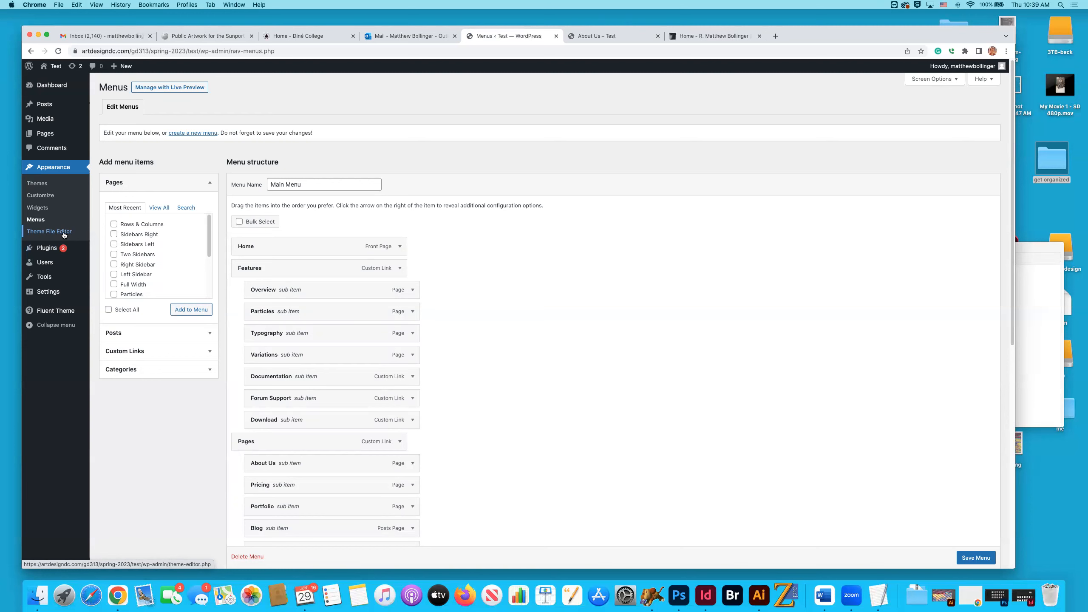
Select all installed plugins and update Gantry 5 Framework and Akismet Anti-Spam.
left_click(47, 249)
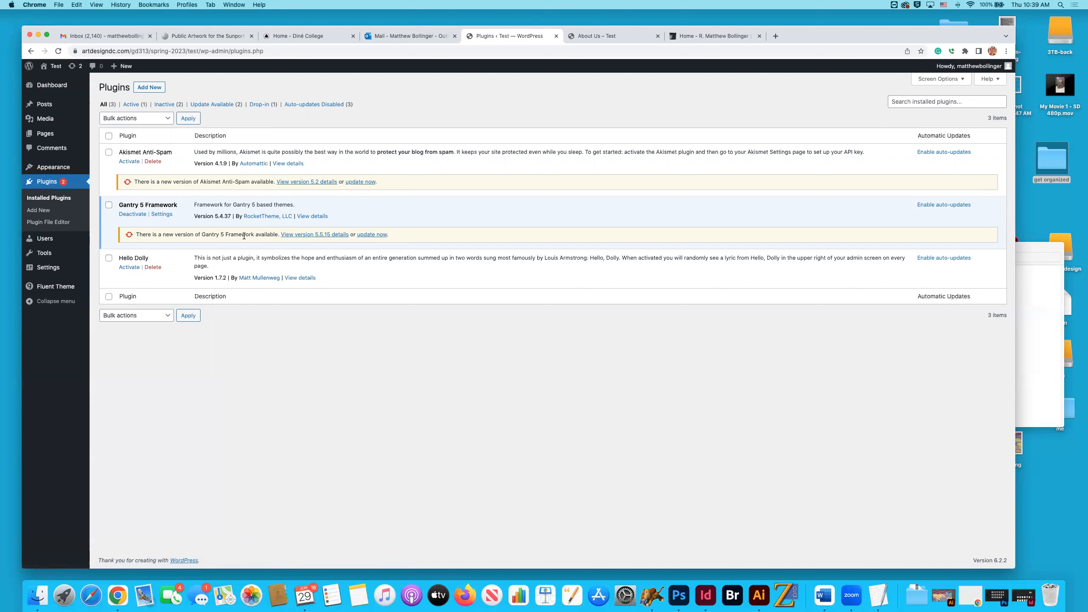
left_click(108, 153)
left_click(109, 205)
left_click(109, 259)
left_click(371, 235)
left_click(360, 181)
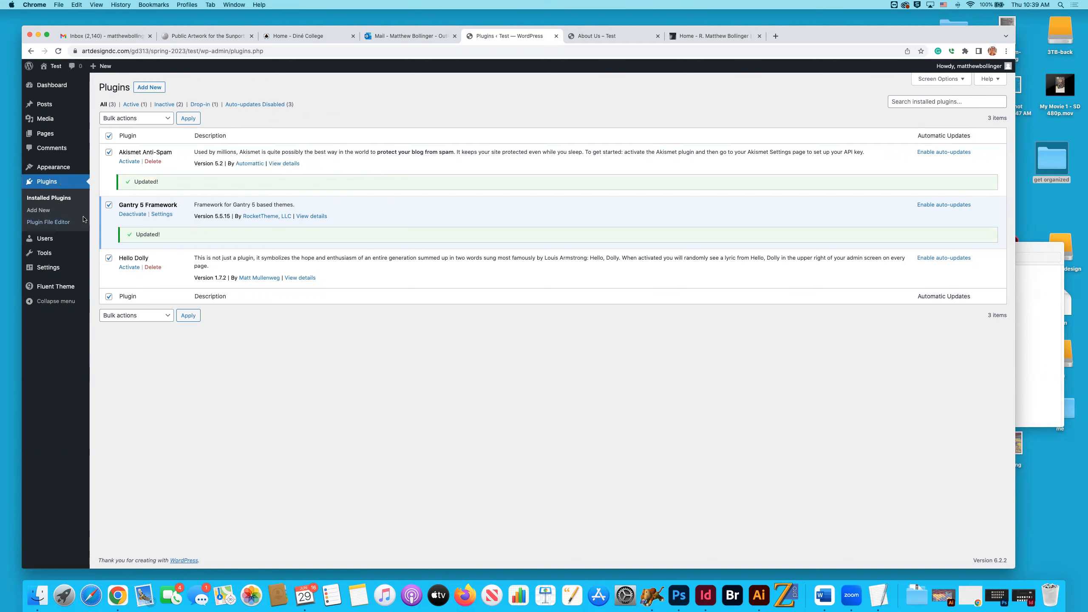
Look over the site's user accounts and the available tools.
left_click(48, 241)
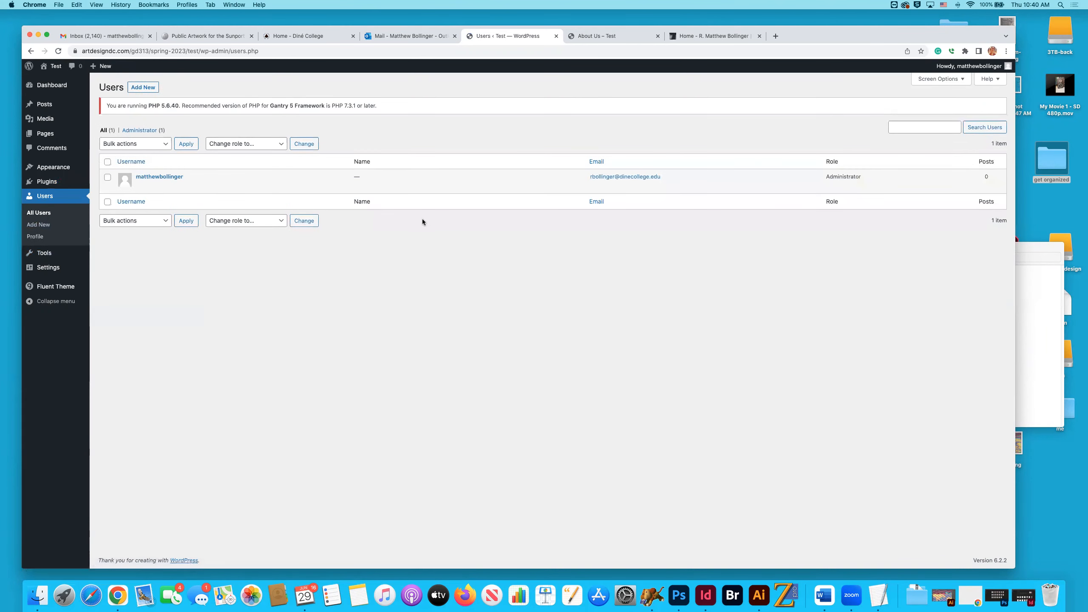
mouse_move(485, 188)
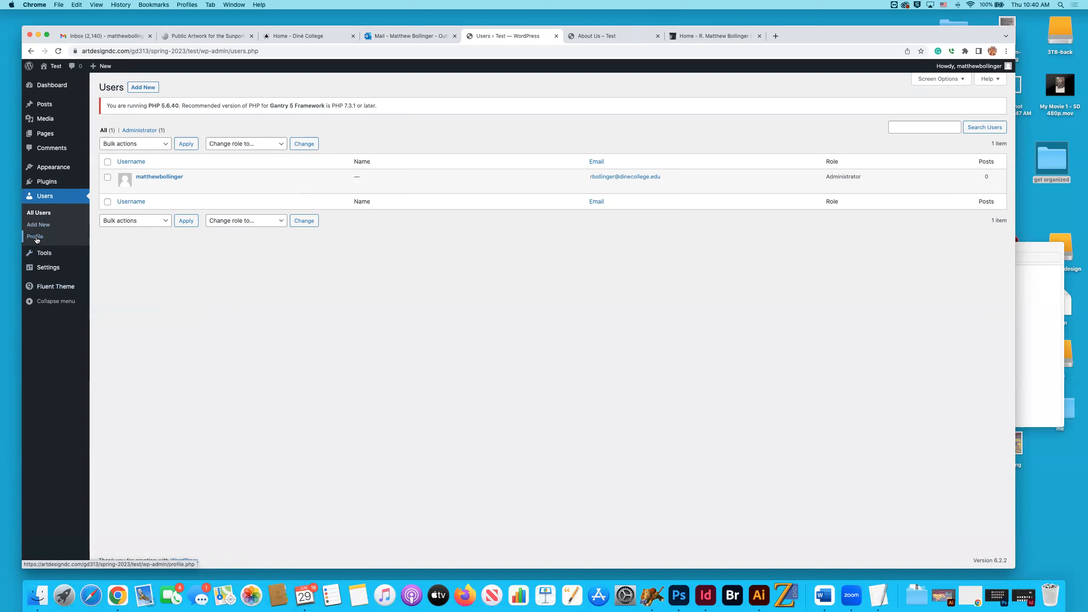
mouse_move(173, 185)
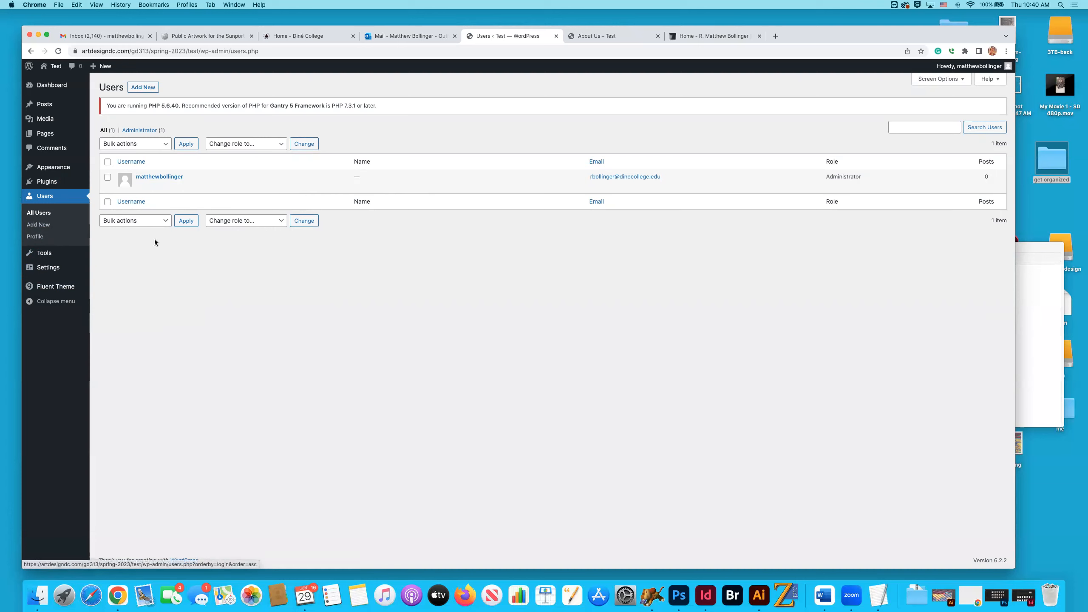
left_click(44, 252)
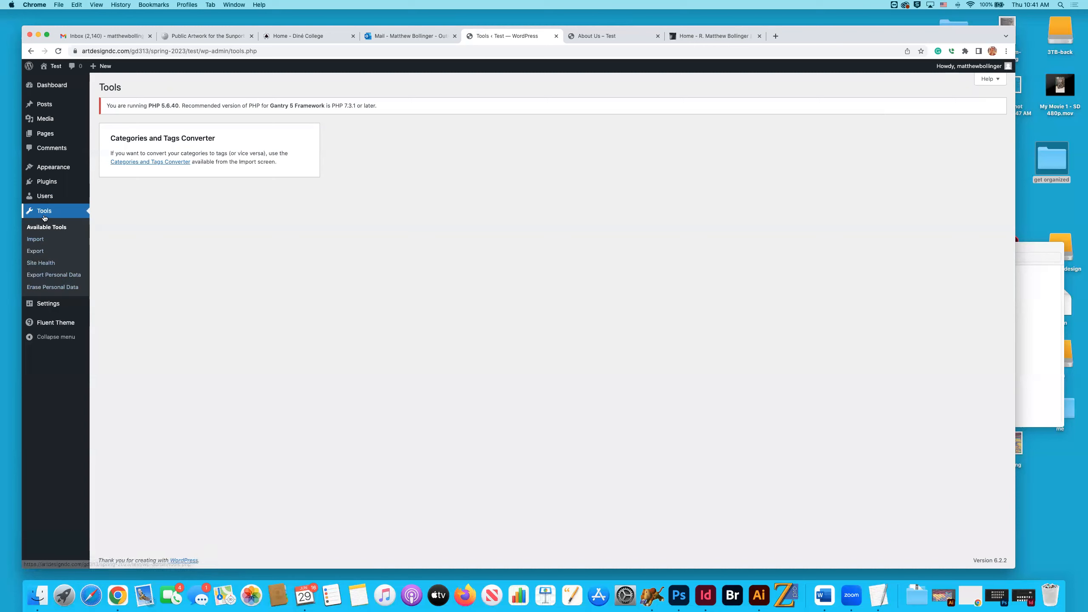
Open the general settings and highlight the site title and tagline.
left_click(48, 305)
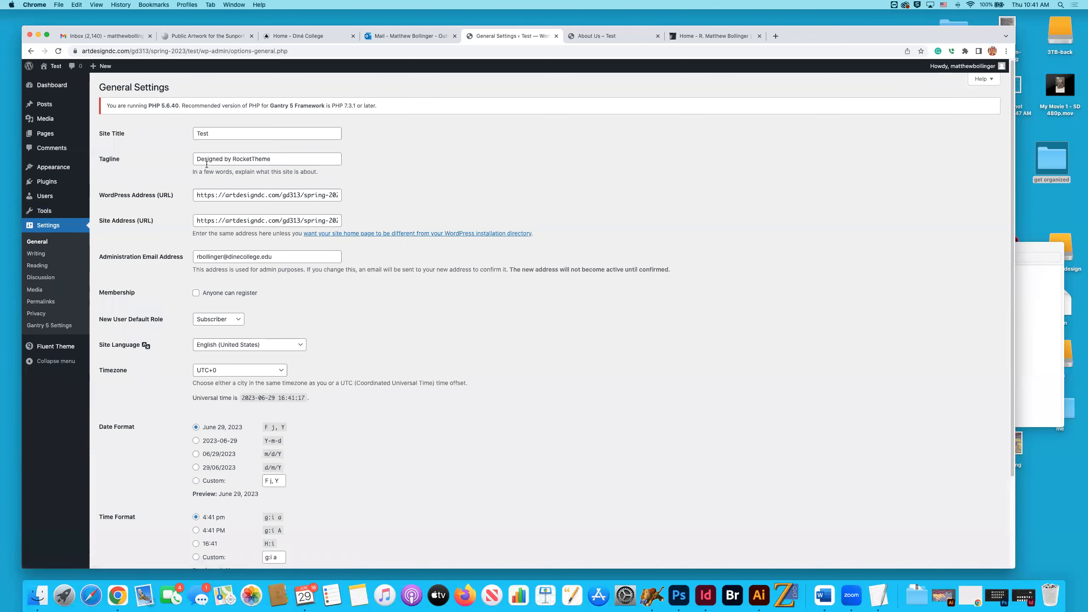
left_click_drag(215, 133, 186, 134)
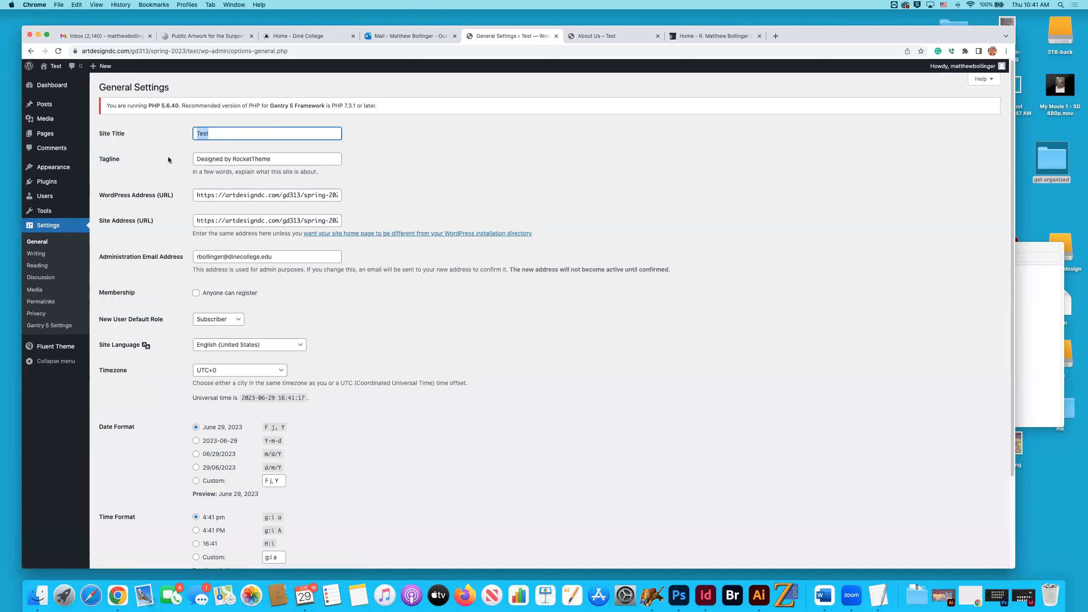
left_click(220, 131)
left_click_drag(286, 158, 196, 157)
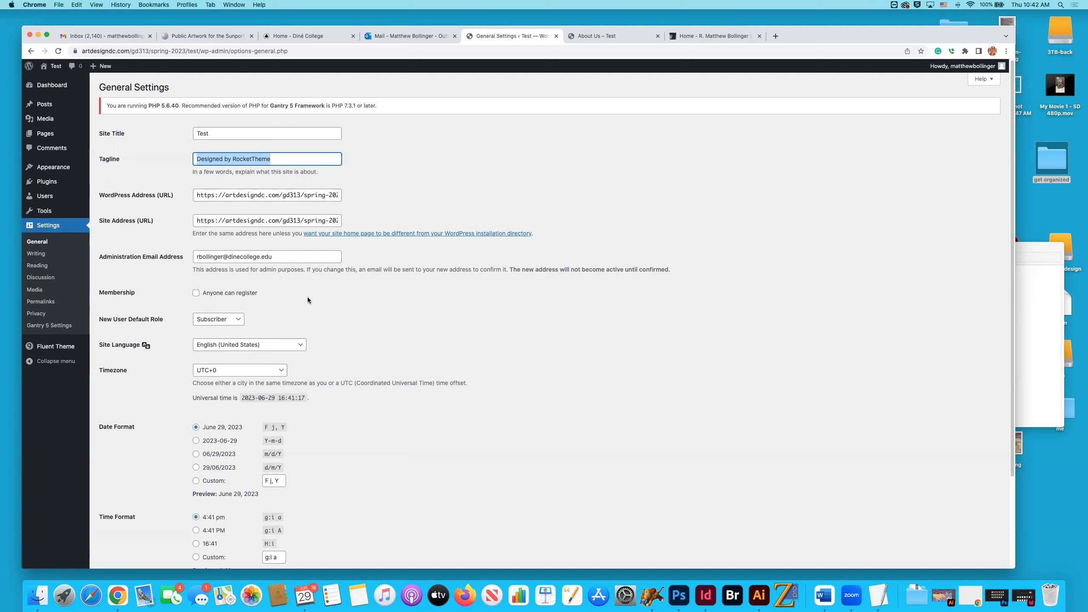
View the role choices for new users and the remaining general settings, keeping Subscriber as the default role.
scroll(306, 300, "down", 1)
left_click(236, 305)
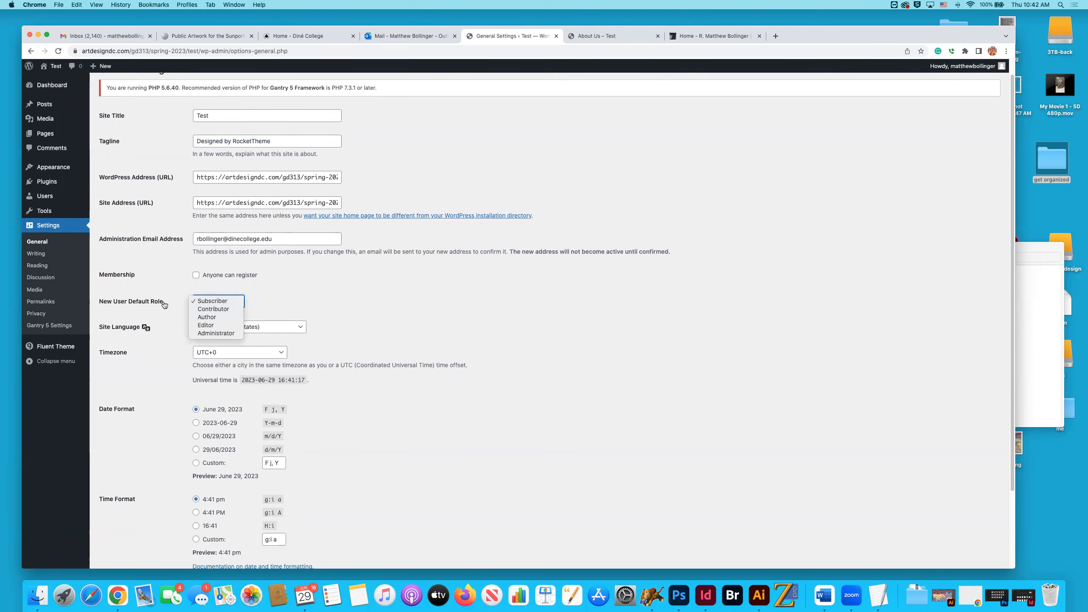
left_click(288, 301)
left_click(238, 303)
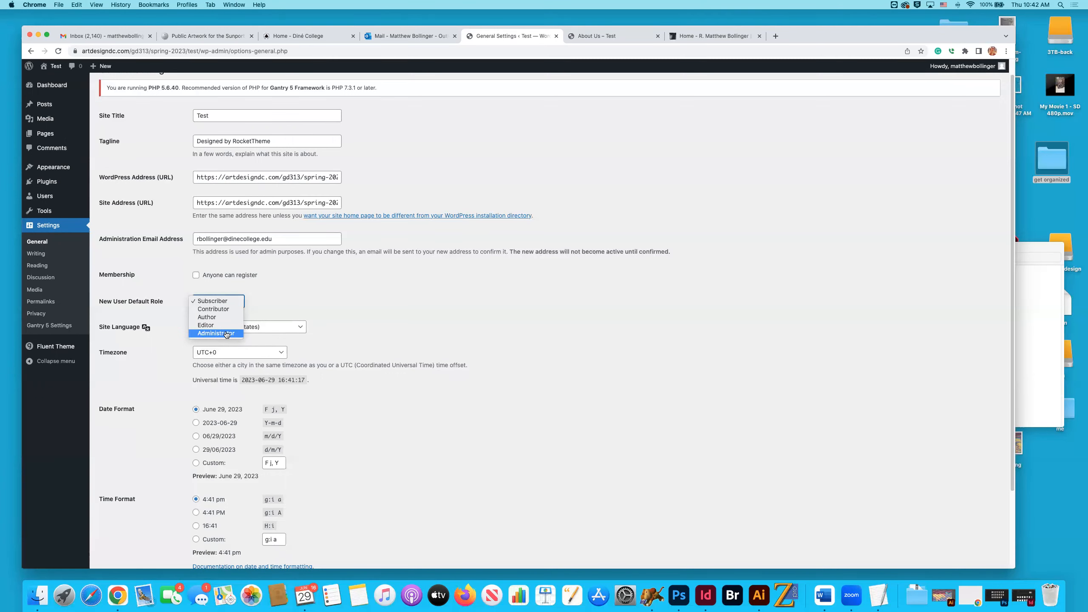
left_click(289, 304)
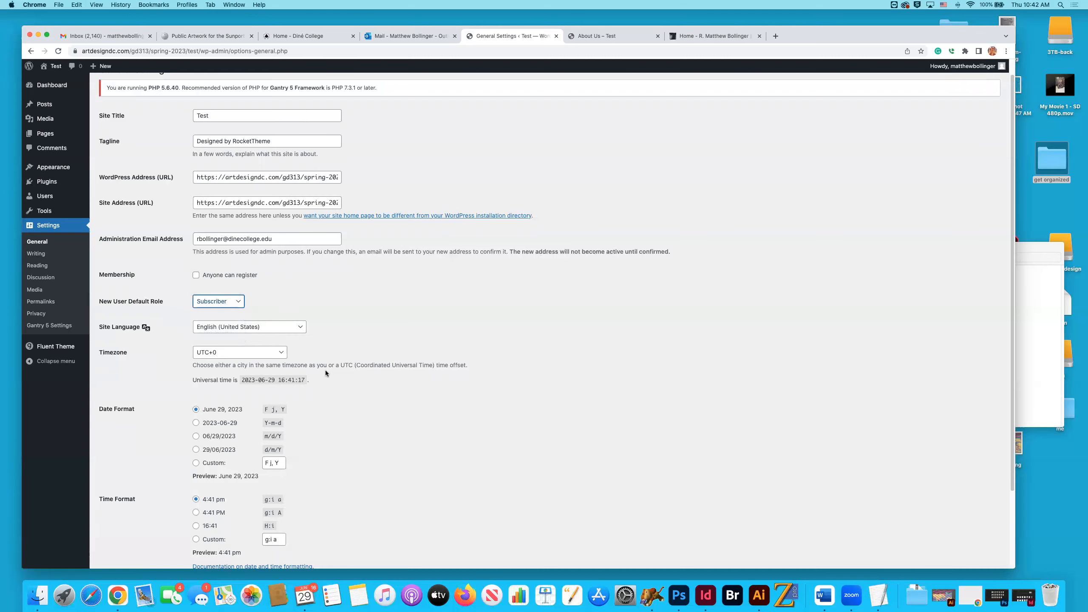
scroll(326, 373, "down", 5)
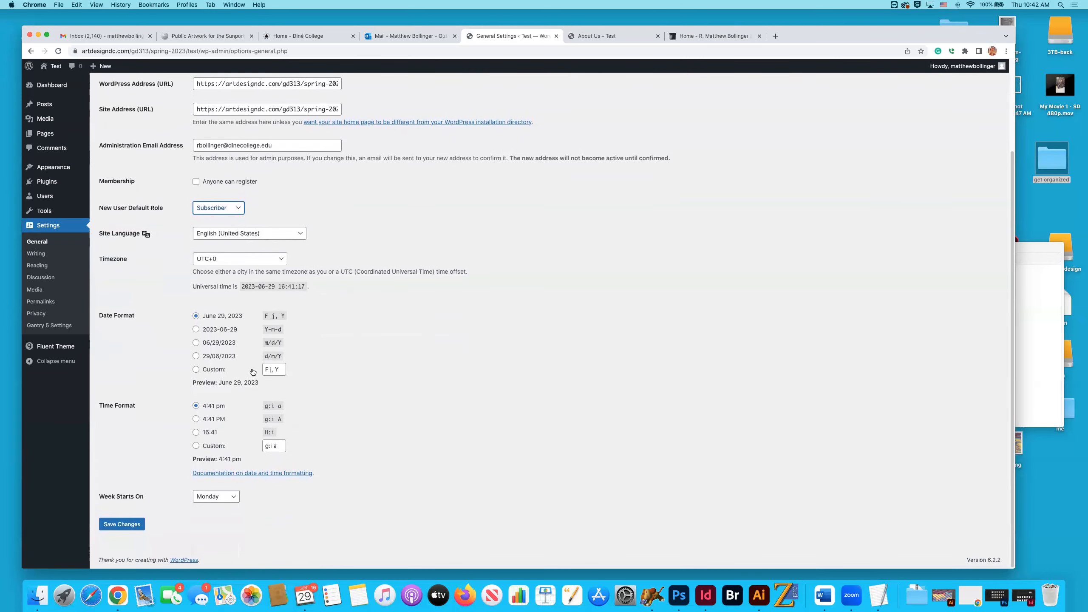
Look through the Writing, Reading, Discussion, Media, Permalink and Privacy settings.
left_click(36, 253)
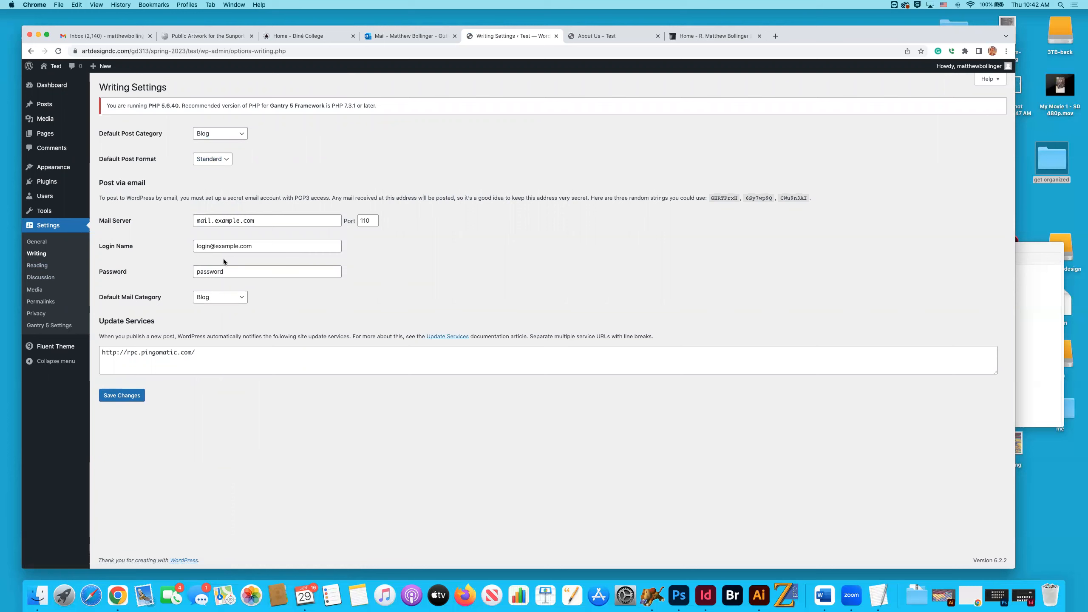
left_click(37, 265)
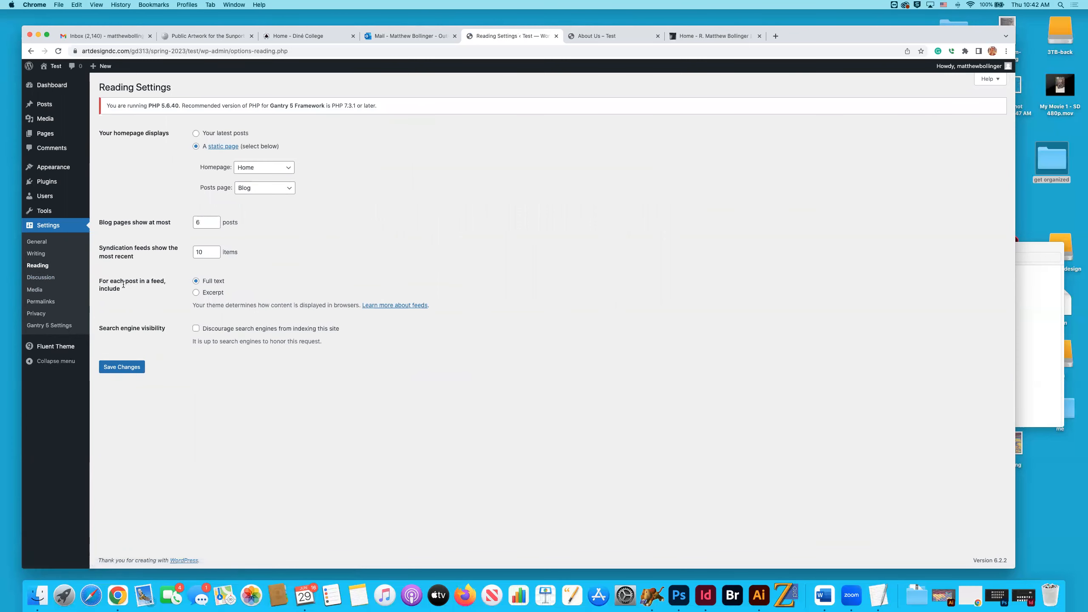
left_click(41, 277)
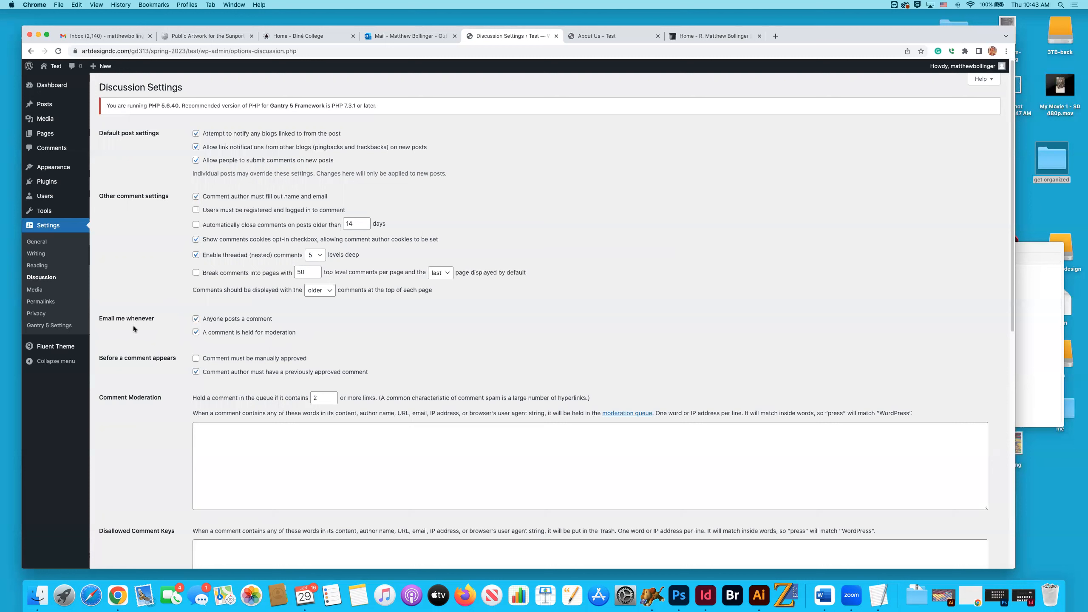
left_click(39, 294)
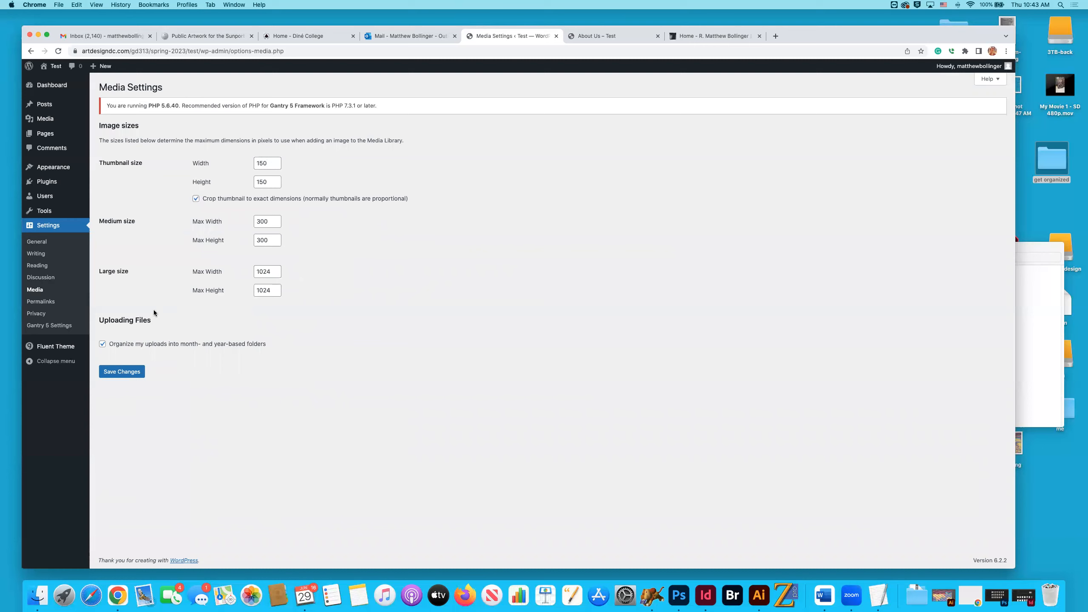
left_click(53, 306)
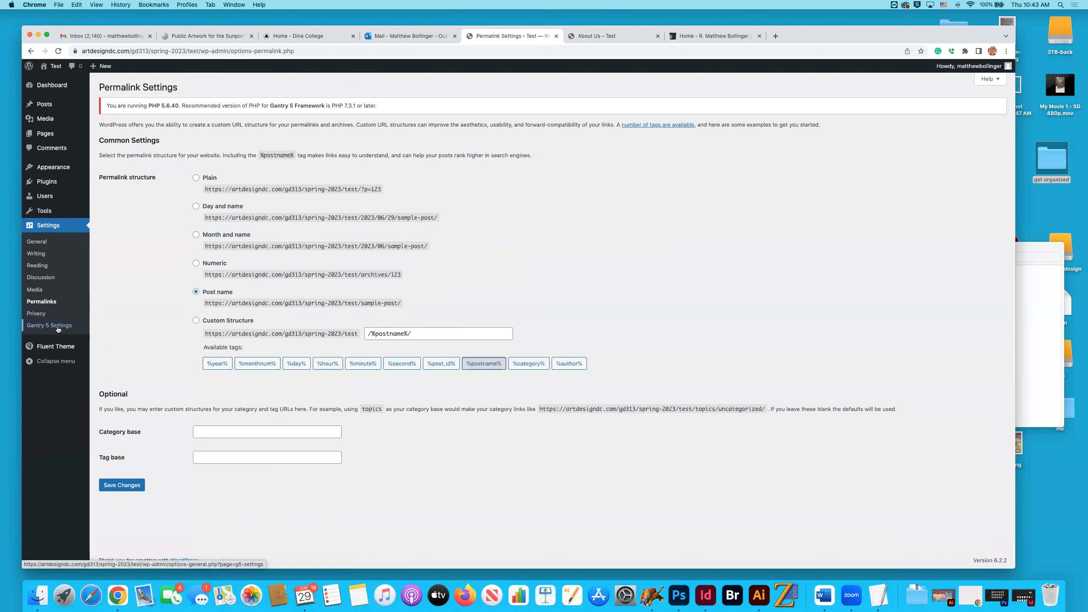
left_click(36, 313)
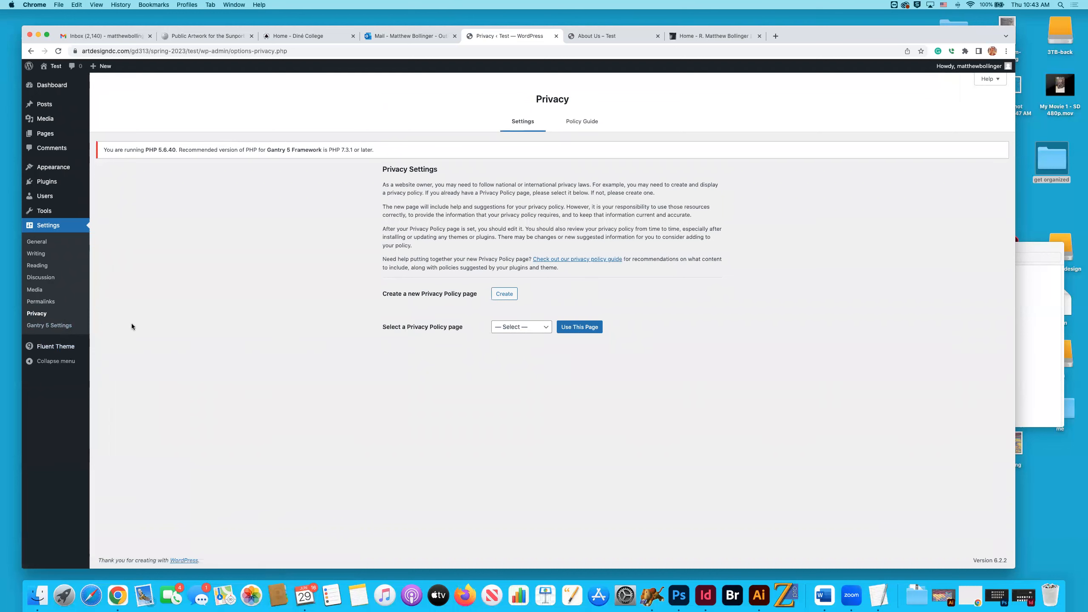
Review the Gantry 5 settings and return to the general settings.
left_click(40, 324)
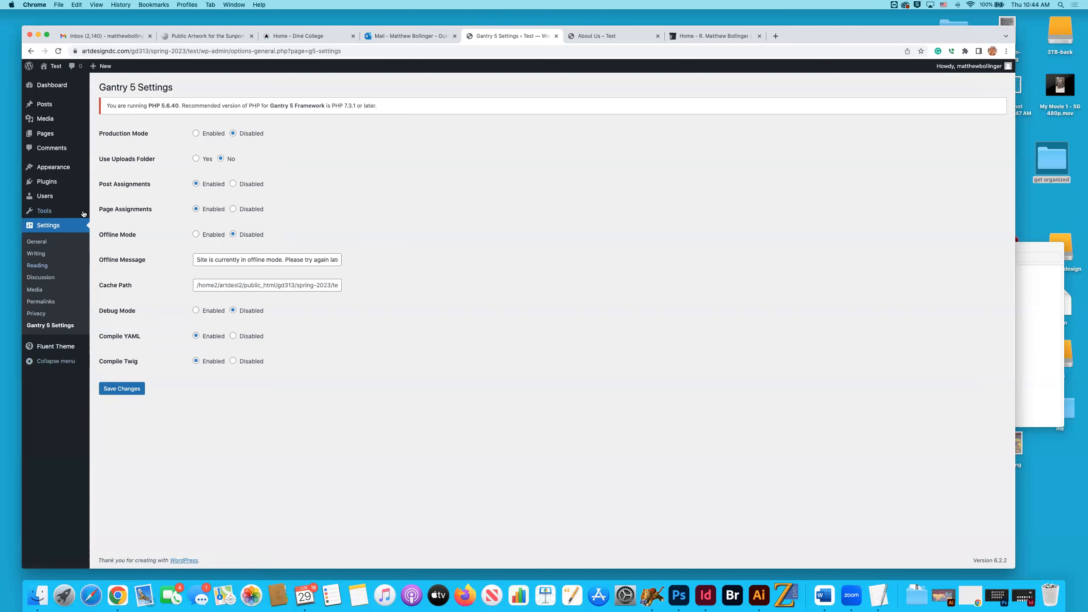
left_click(54, 226)
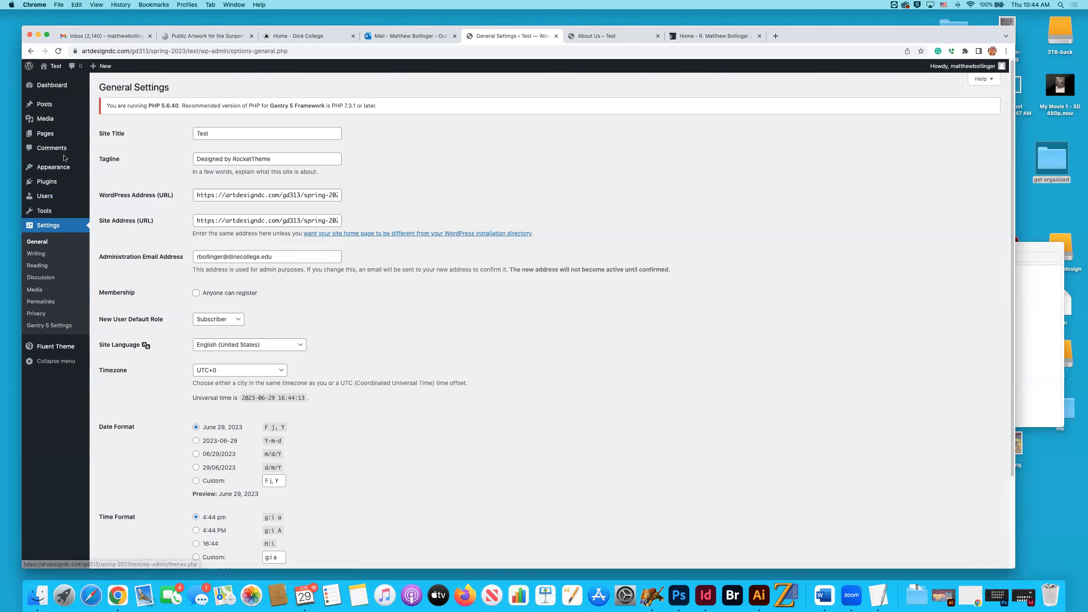
Look over the pages list and compare the Main Menu structure with the navigation on the live About Us page.
left_click(53, 140)
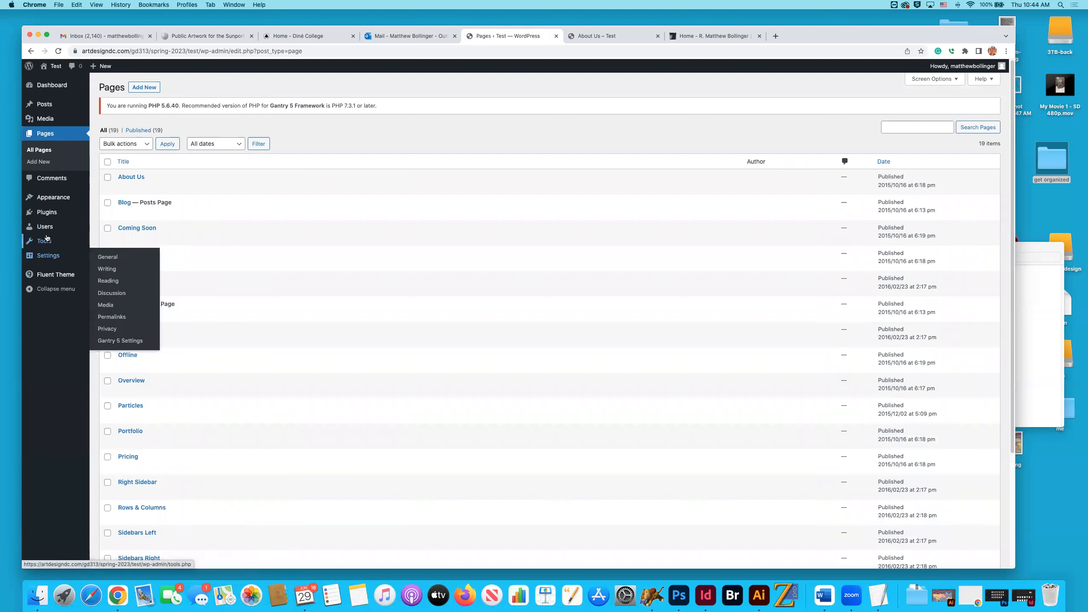
mouse_move(50, 200)
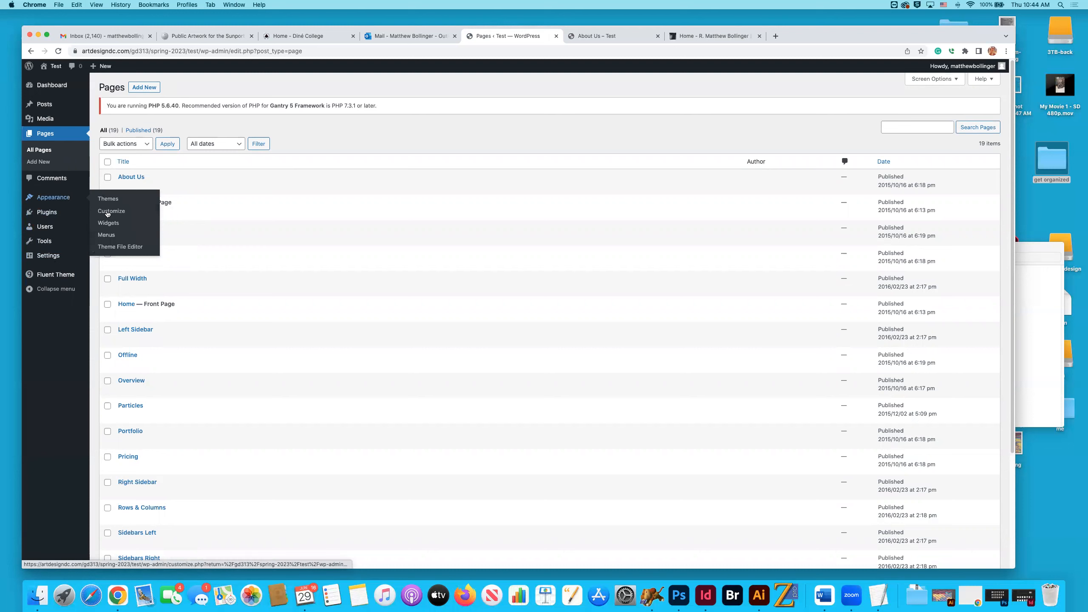
left_click(106, 235)
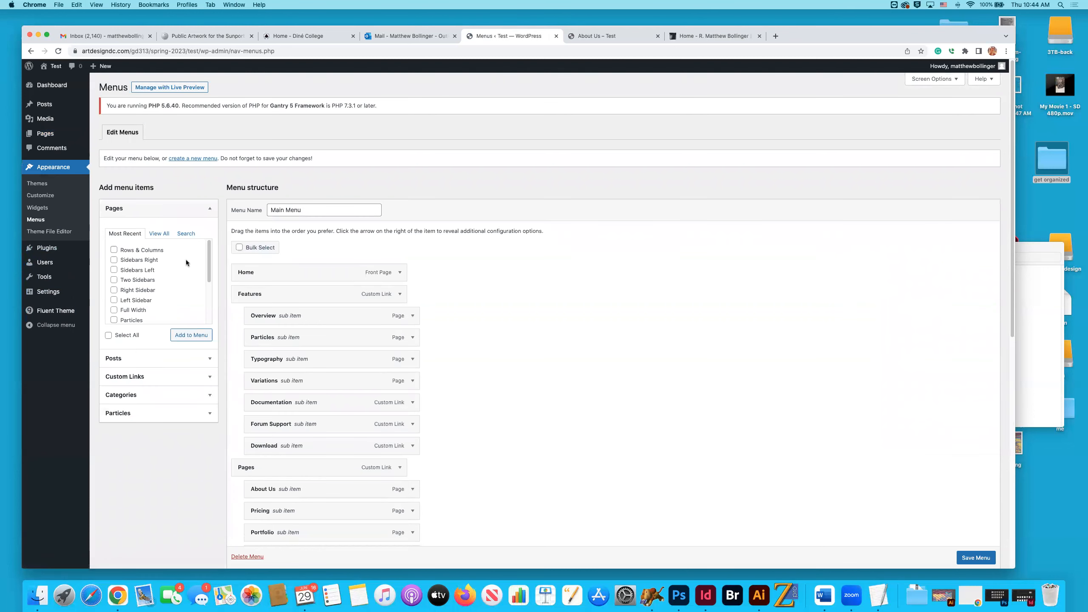
left_click(610, 36)
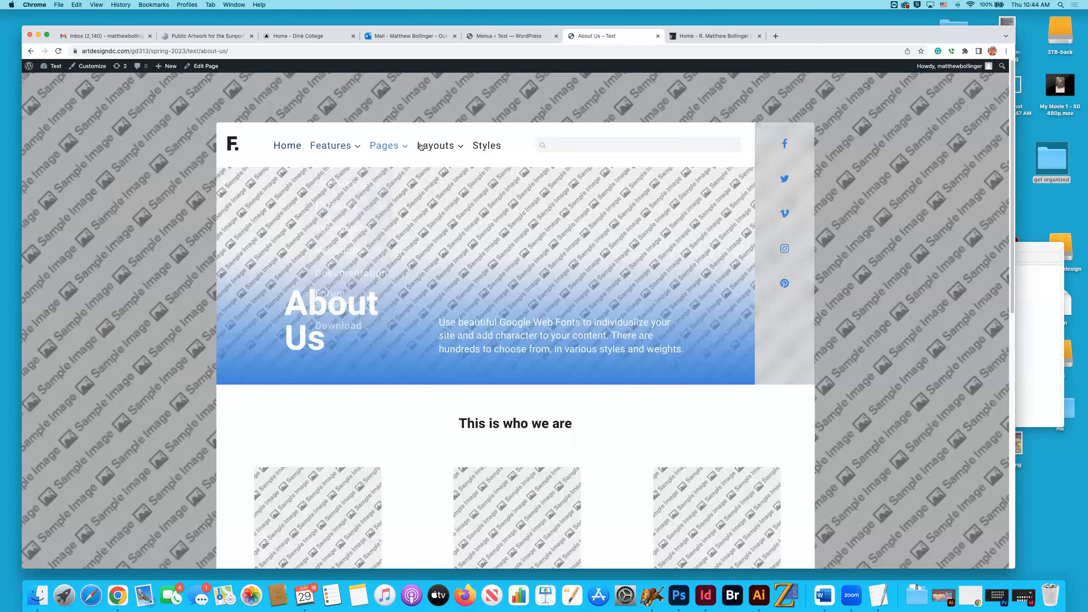
left_click(510, 38)
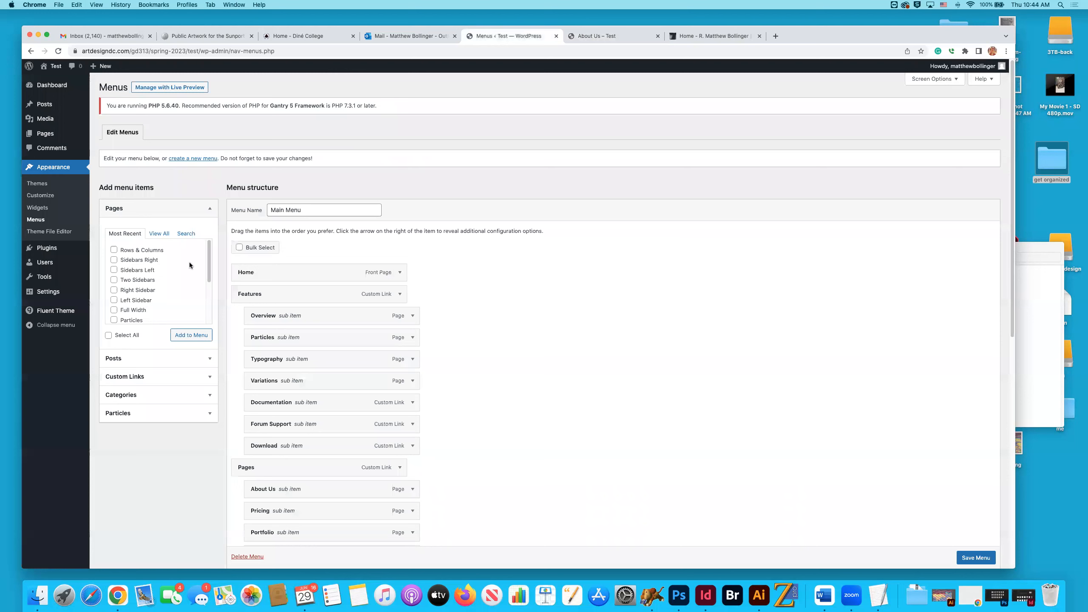
Open the Fluent theme's layout manager and browse the available theme, page and system outlines, staying on Base Outline.
mouse_move(71, 299)
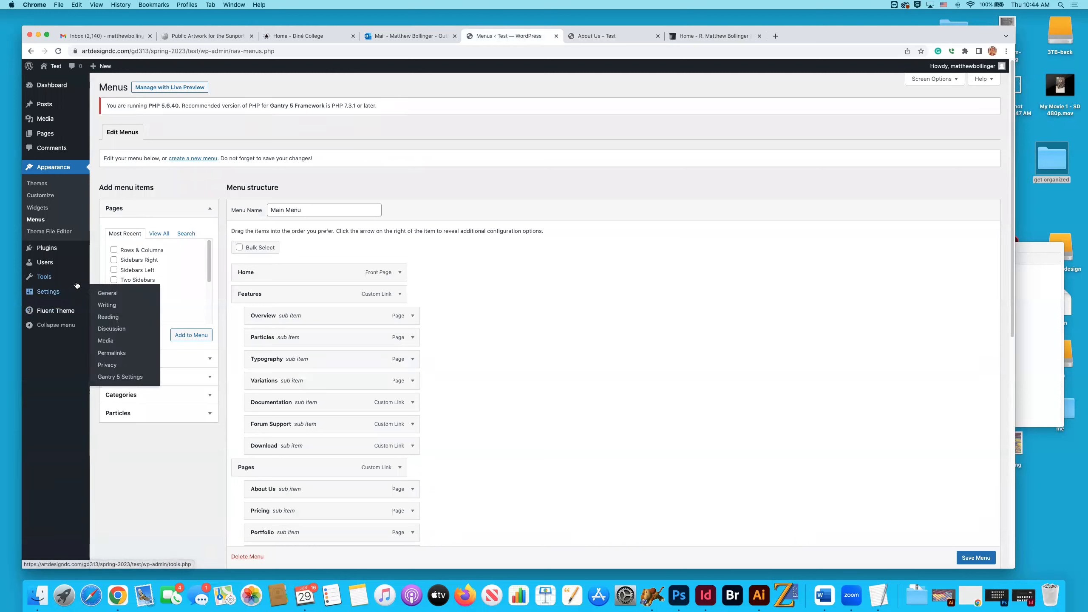
mouse_move(76, 281)
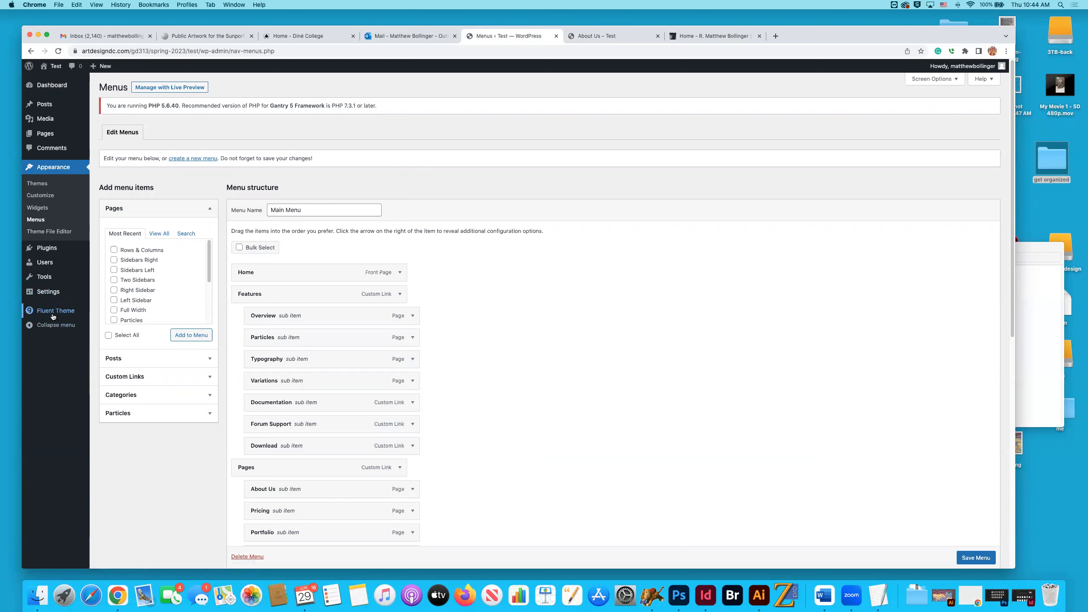
left_click(45, 313)
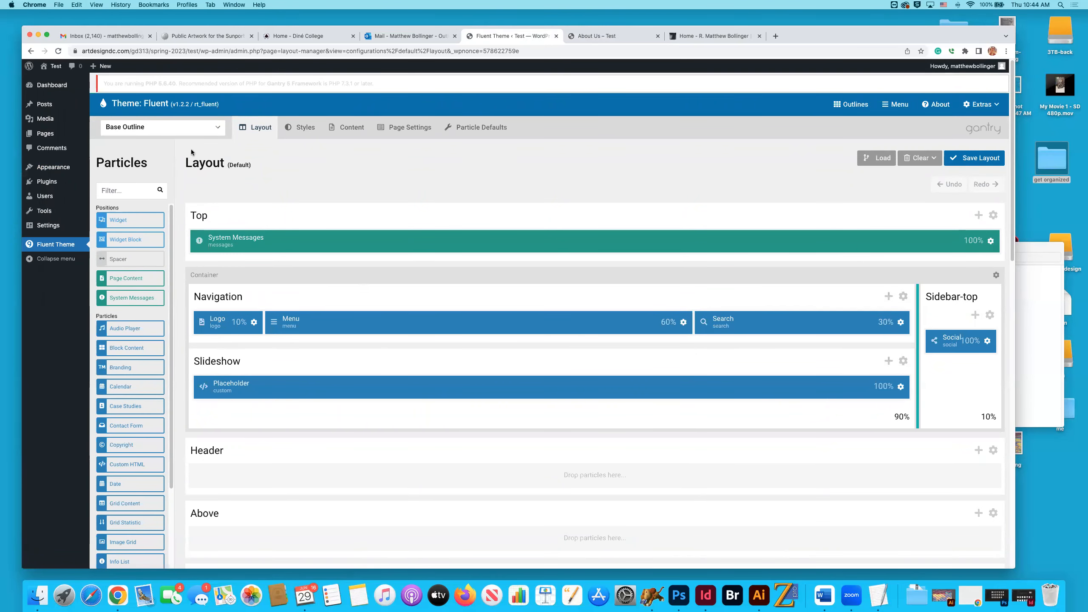
left_click(193, 133)
scroll(179, 182, "down", 5)
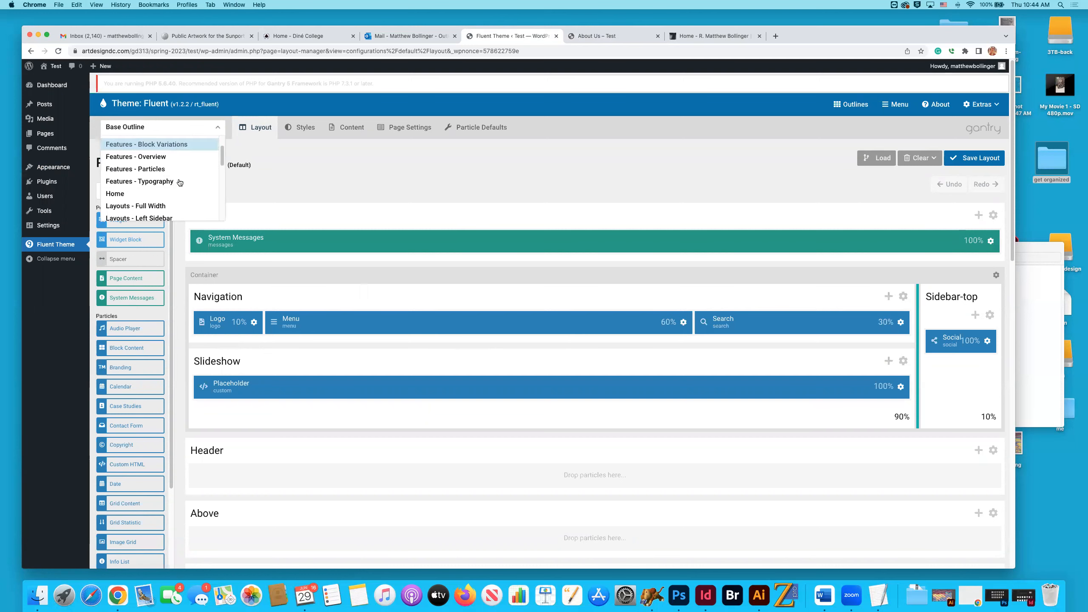
scroll(179, 182, "down", 8)
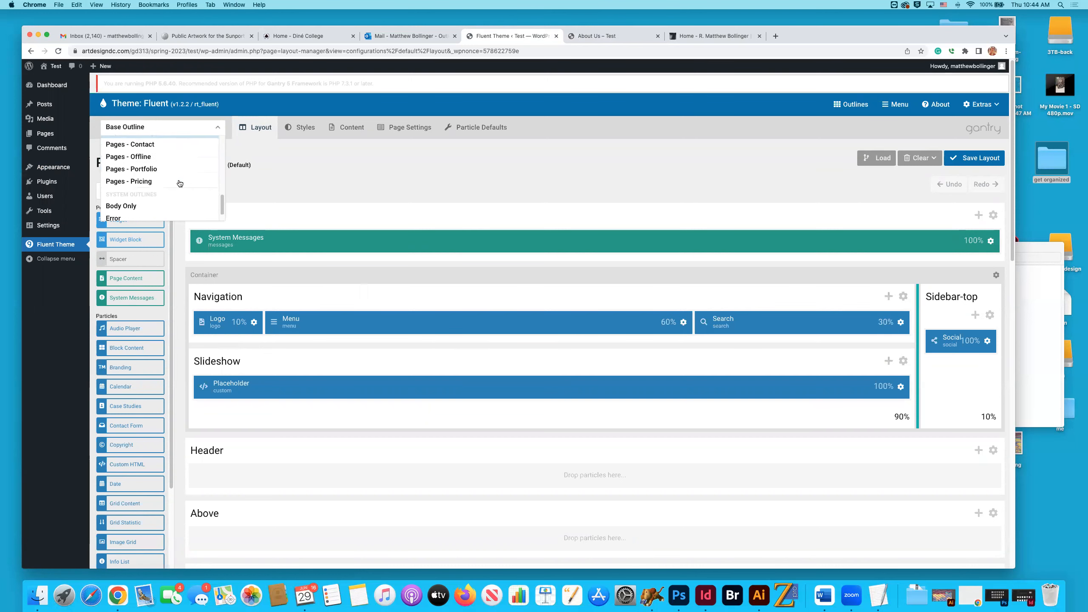
scroll(178, 180, "up", 5)
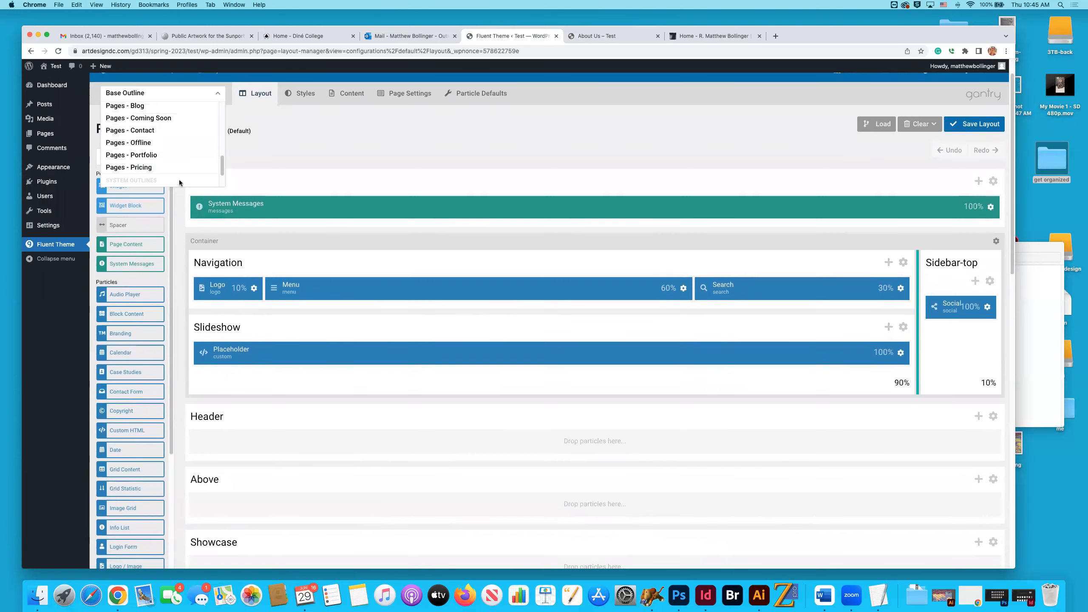
scroll(339, 168, "up", 2)
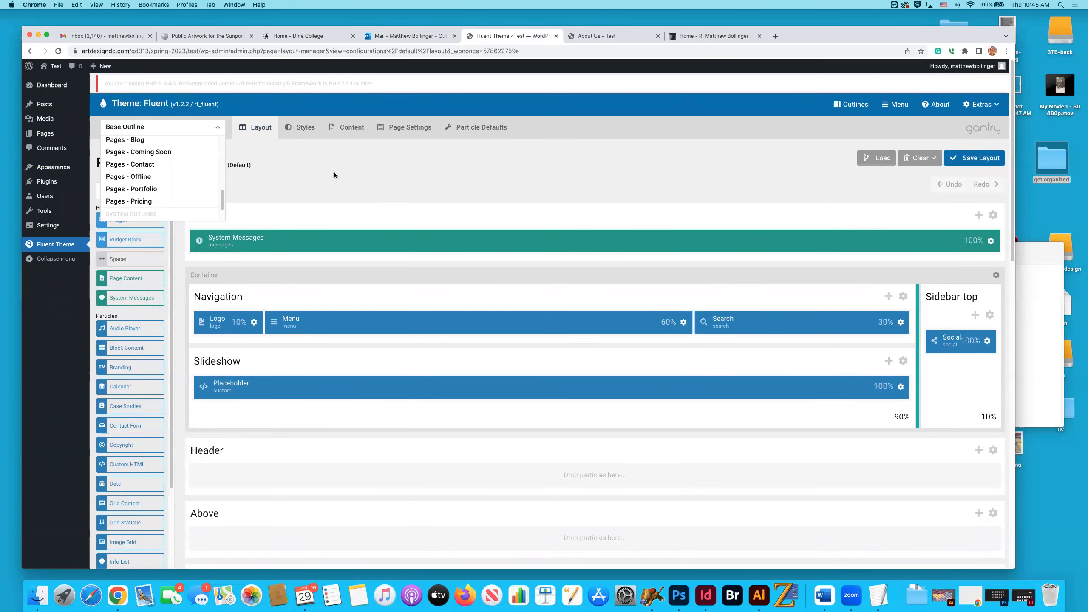
left_click(334, 176)
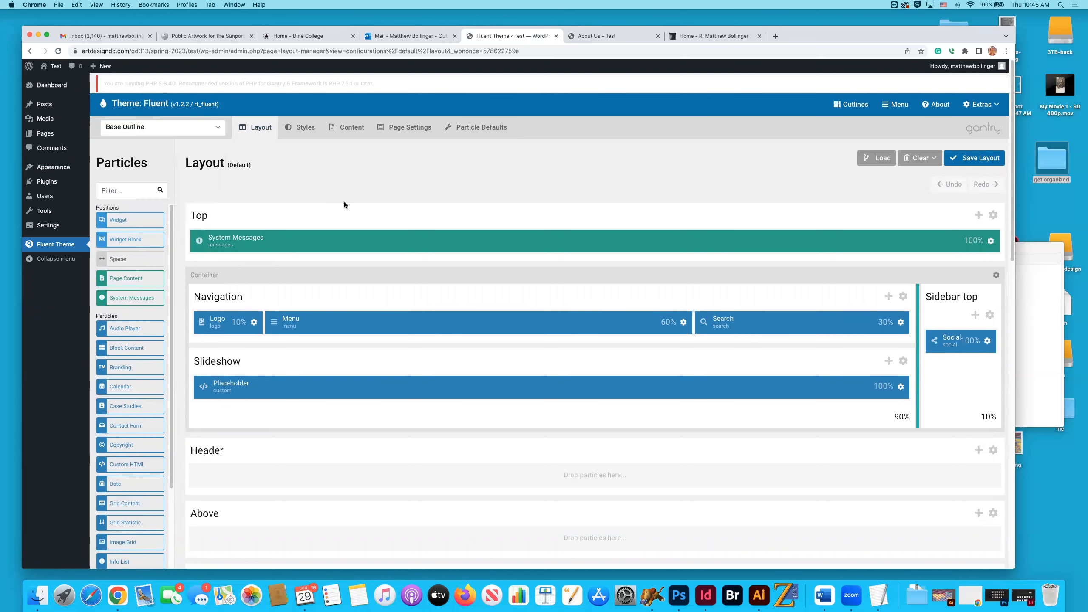
Switch the layout manager to the Home outline and view its sections.
left_click(169, 127)
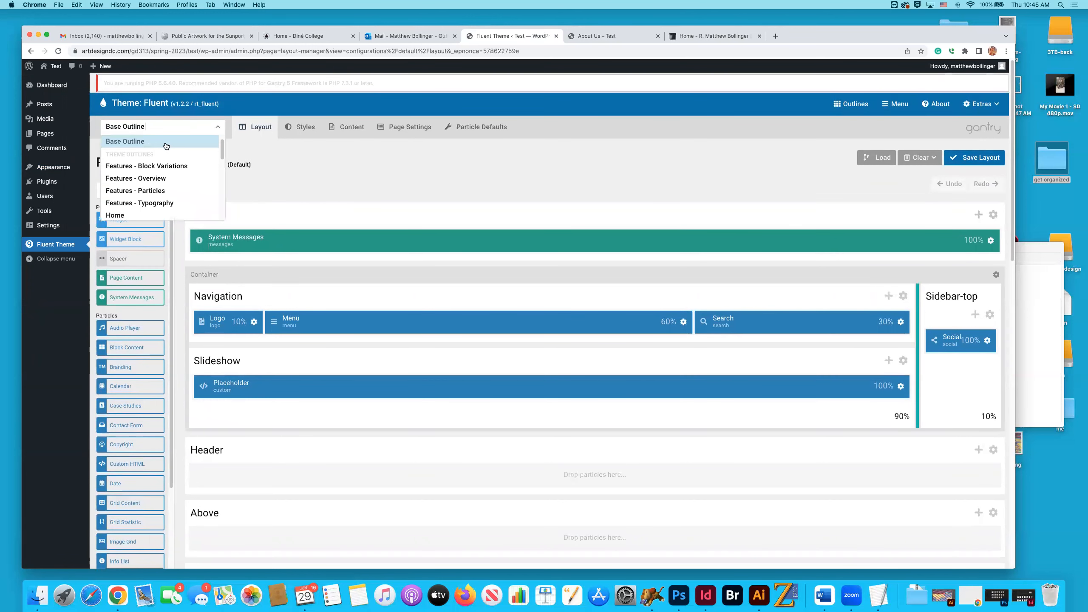
scroll(171, 185, "down", 1)
left_click(170, 187)
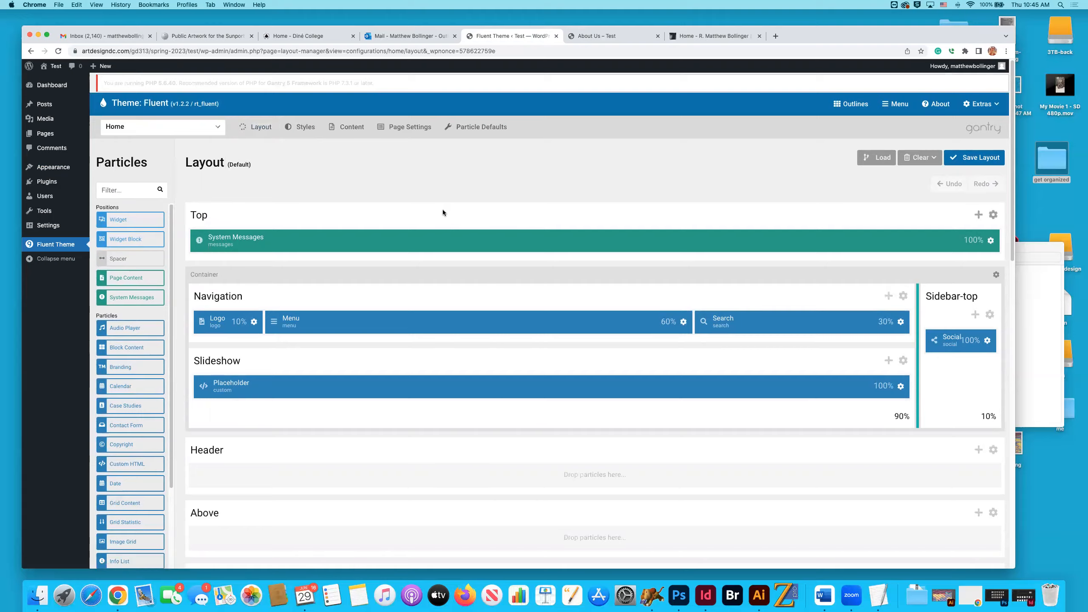
scroll(444, 213, "down", 5)
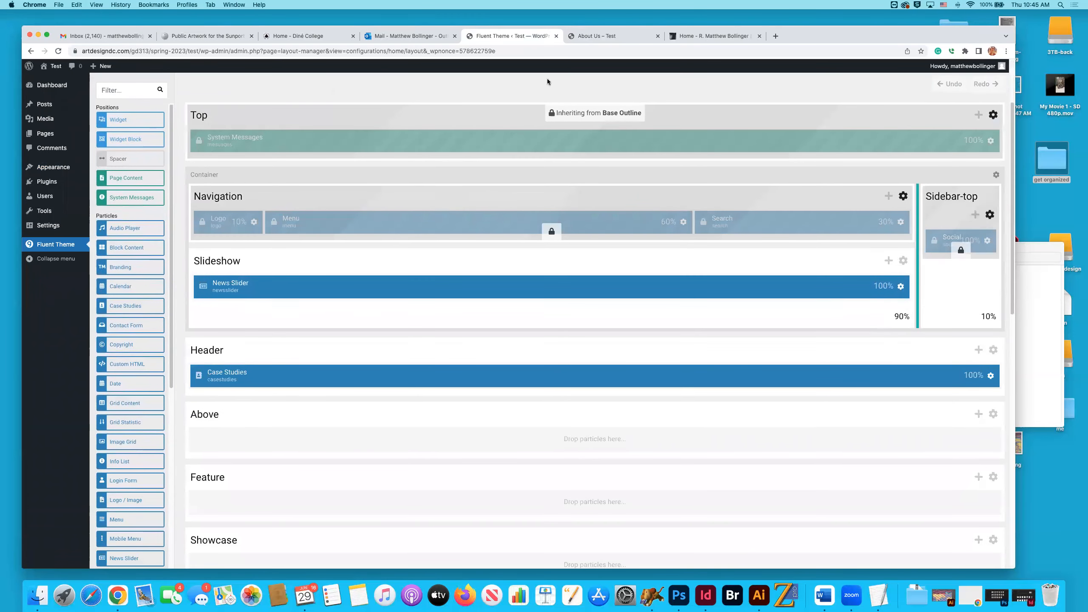
Load the live site's home page and compare its top area with the Navigation and Slideshow sections of the Home layout.
left_click(587, 37)
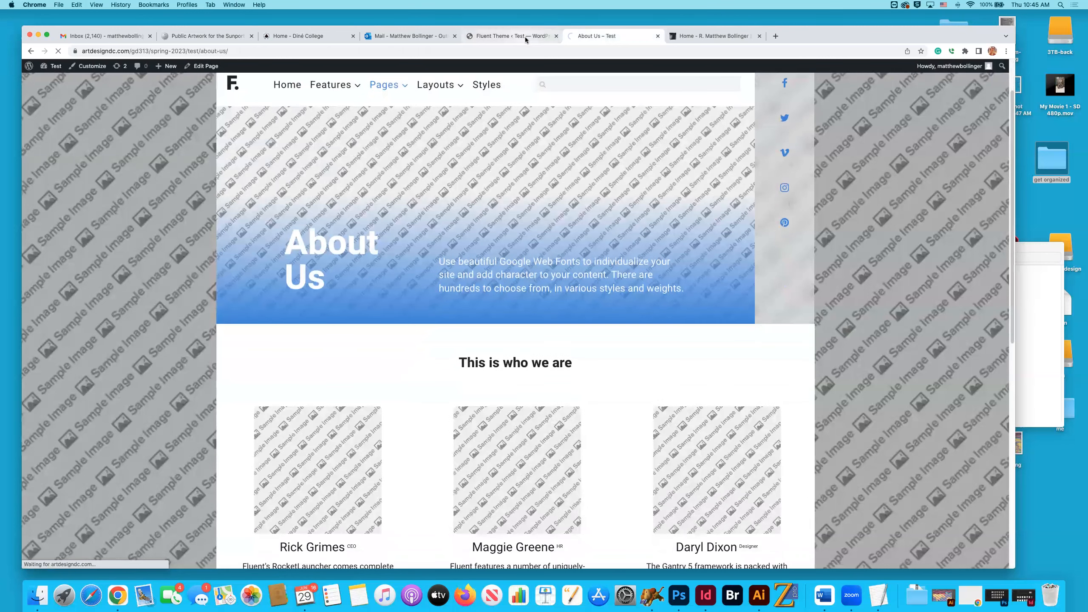
left_click(525, 36)
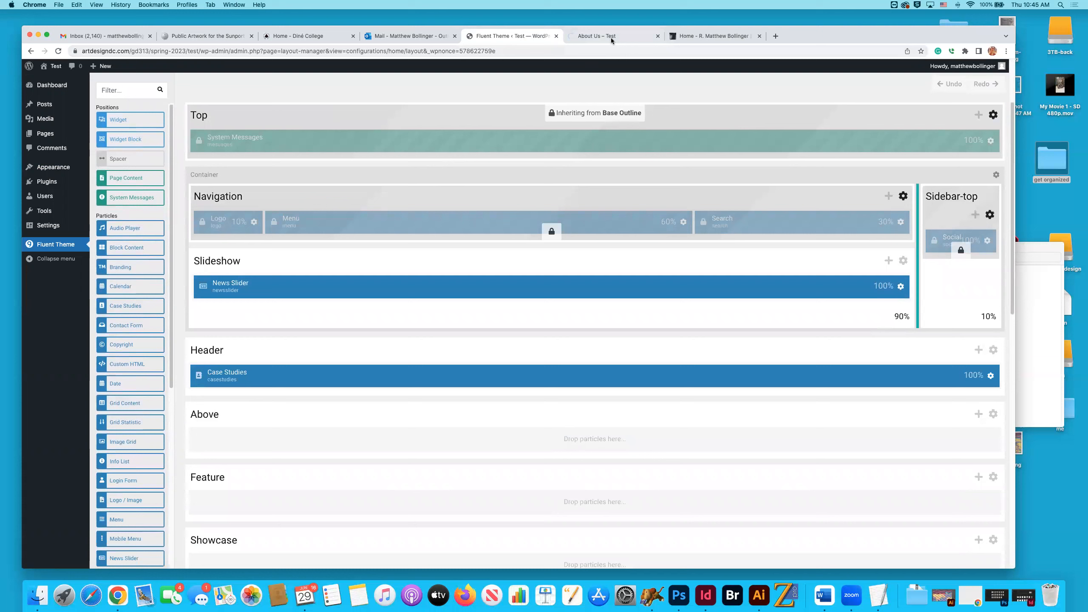
mouse_move(583, 111)
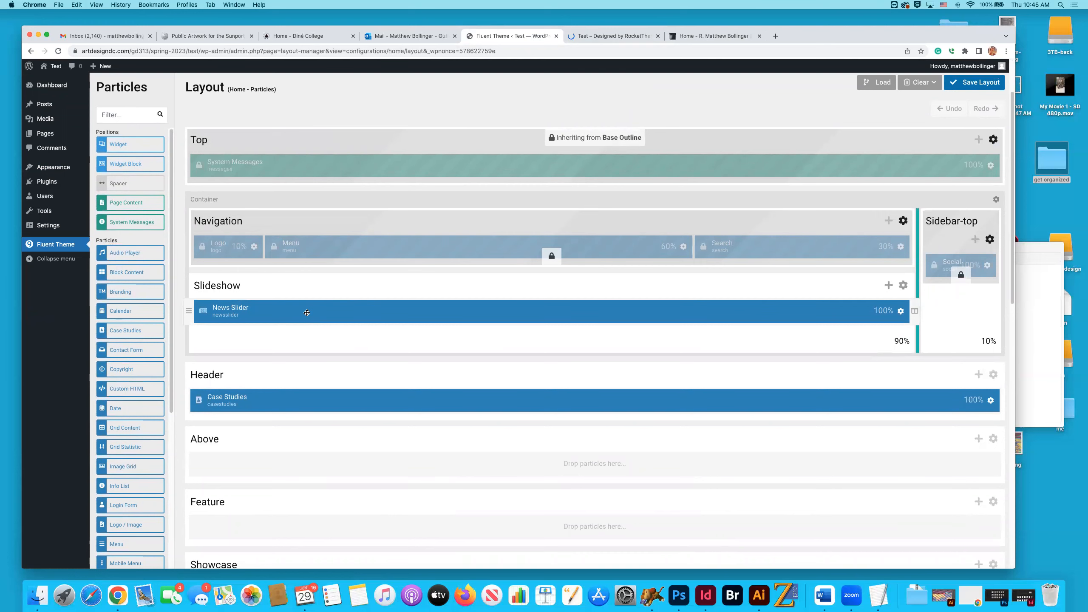
left_click(569, 39)
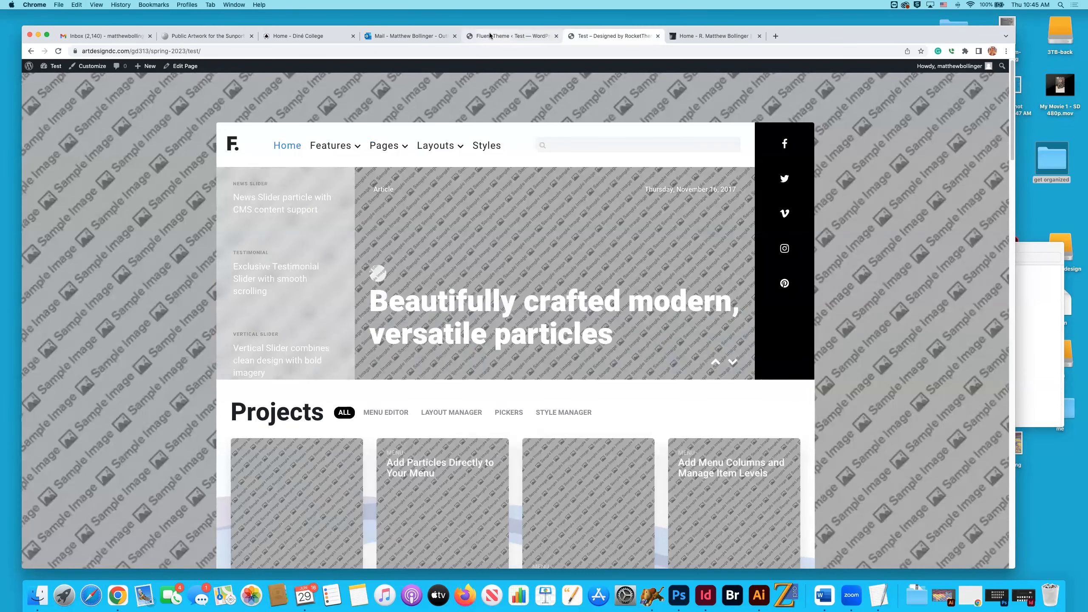
left_click(511, 37)
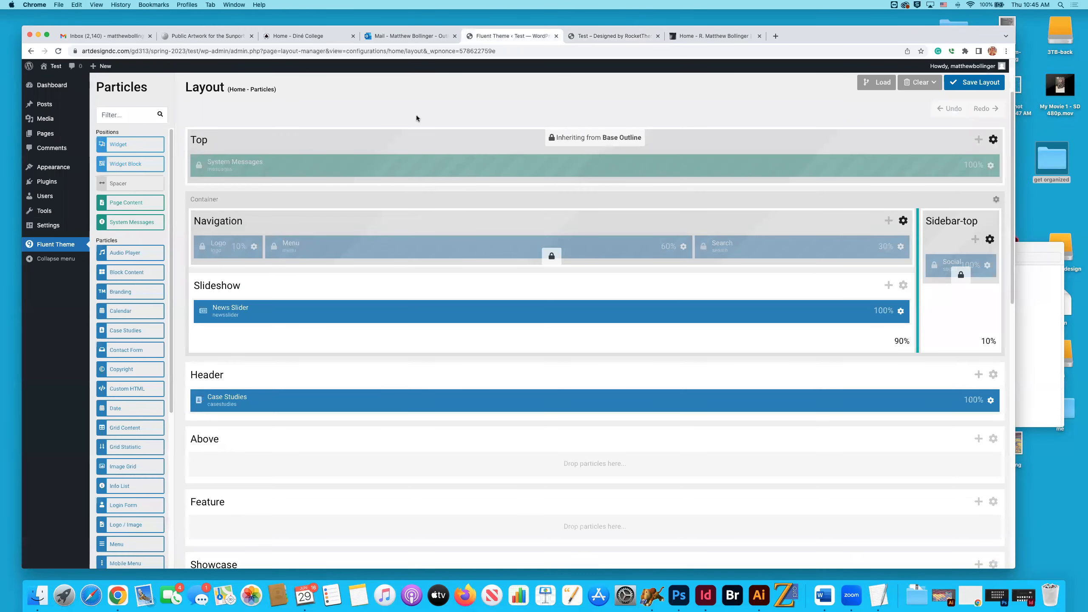
Compare the live home page's Projects area and the content beneath it with the Header and Expanded sections of the Home layout.
left_click(608, 36)
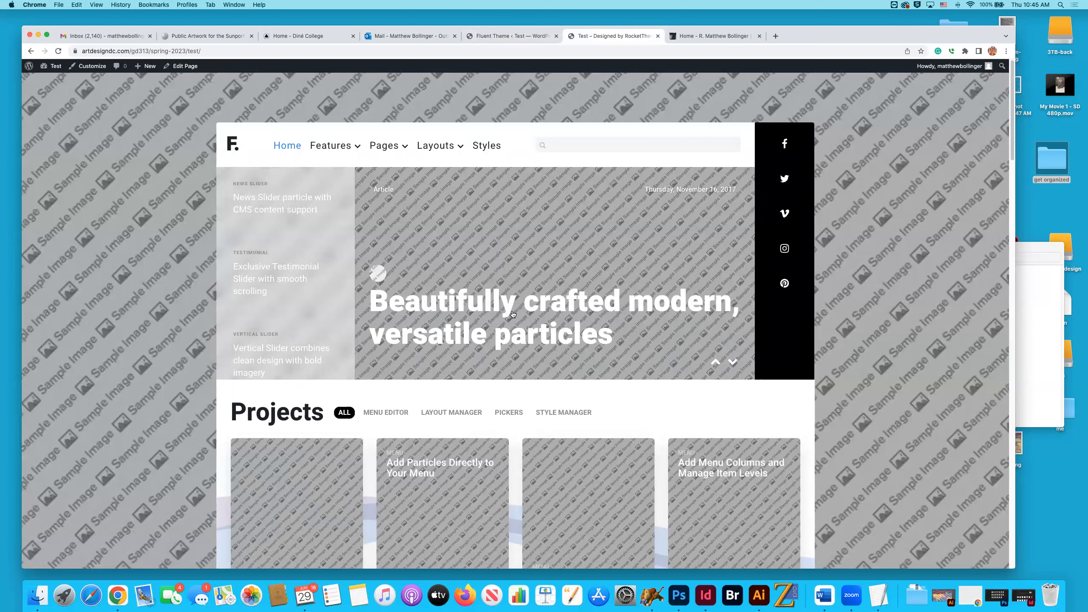
scroll(622, 333, "down", 4)
scroll(548, 364, "down", 8)
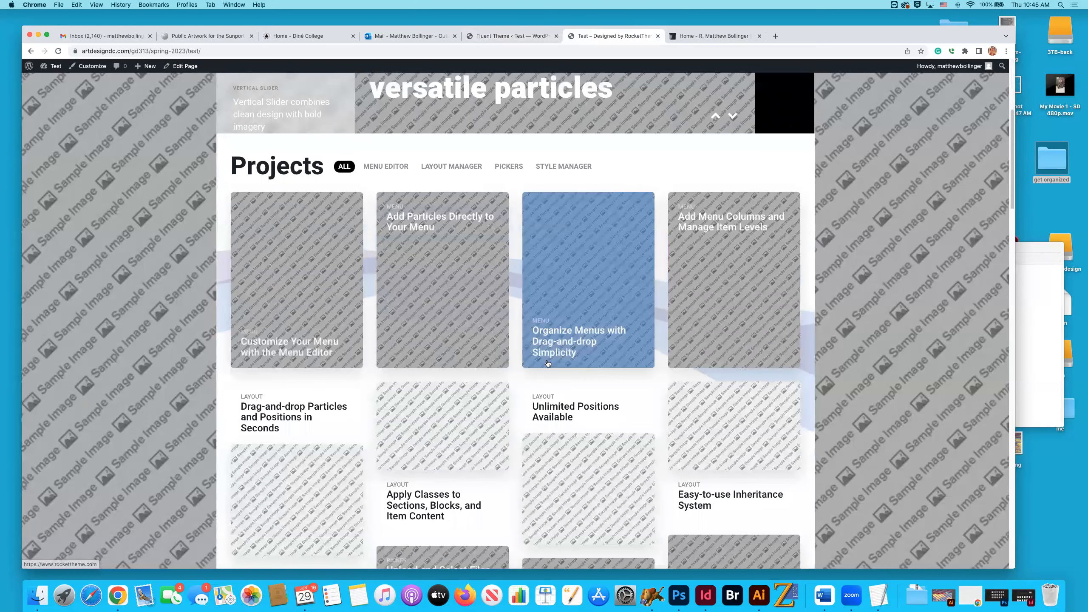
scroll(549, 364, "down", 10)
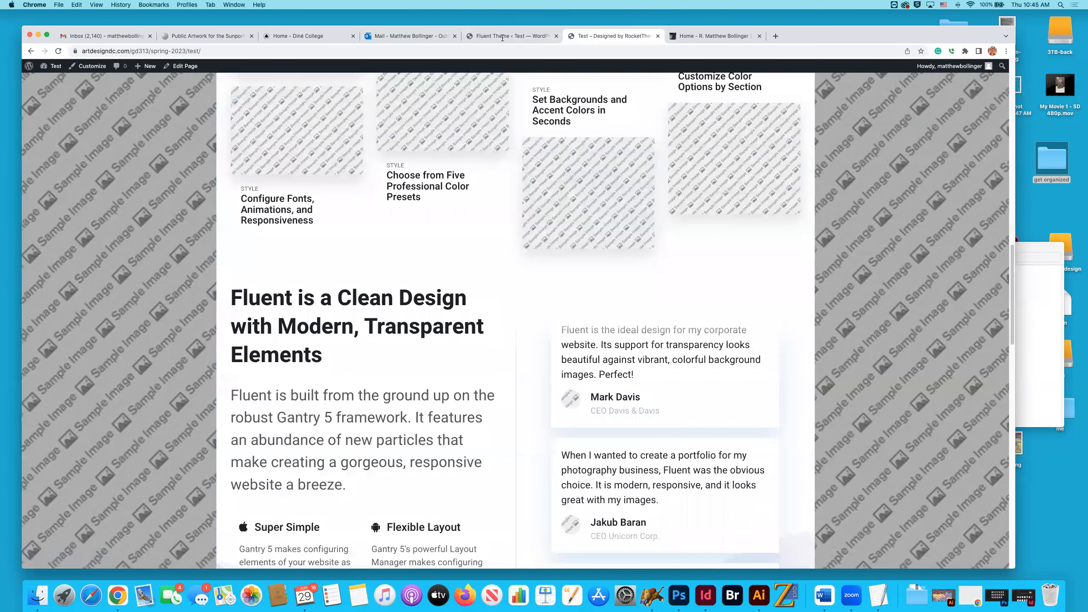
left_click(488, 37)
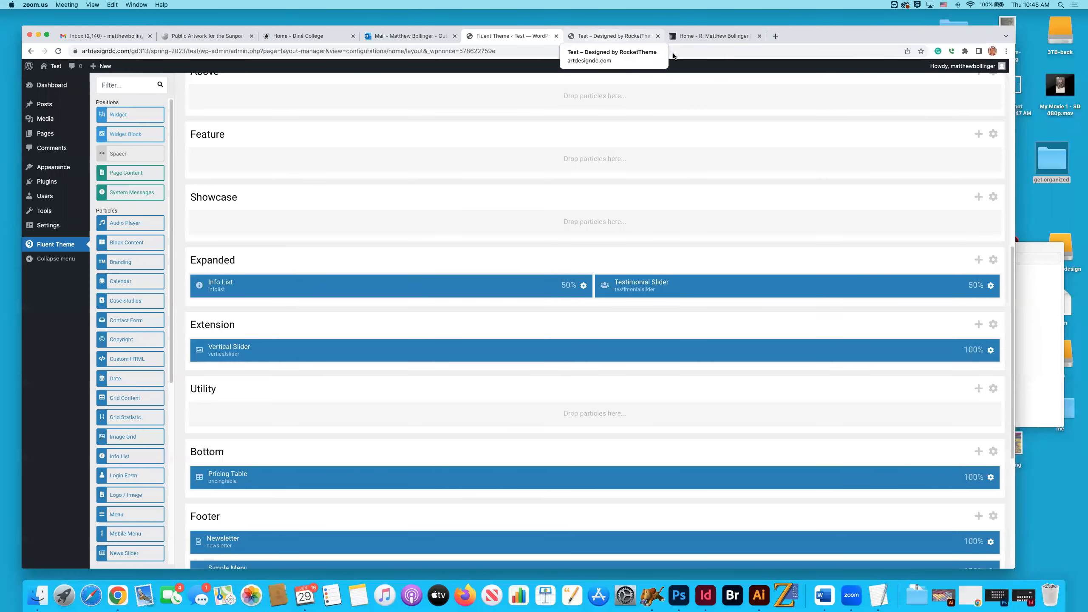
left_click_drag(803, 35, 807, 46)
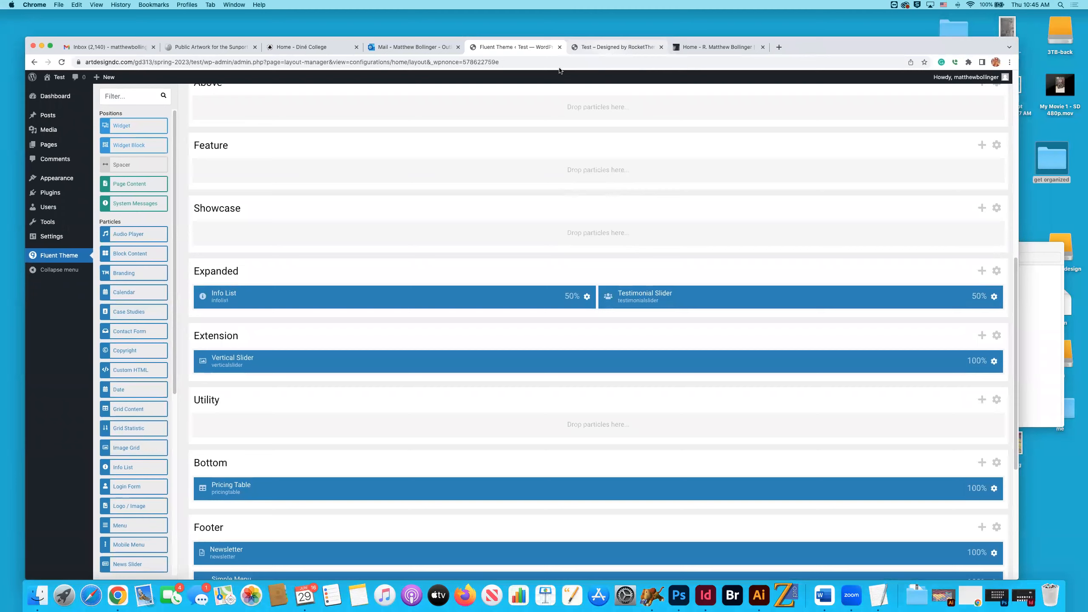
Examine the info list and testimonials on the live home page as the output of the Expanded section's two 50% particles.
left_click(601, 48)
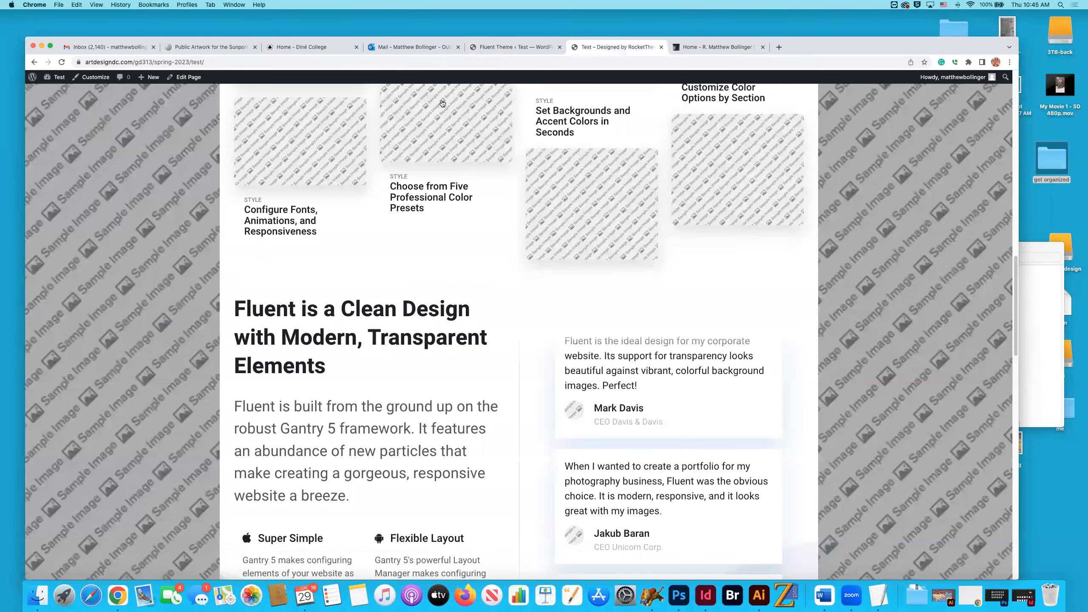
scroll(538, 255, "down", 2)
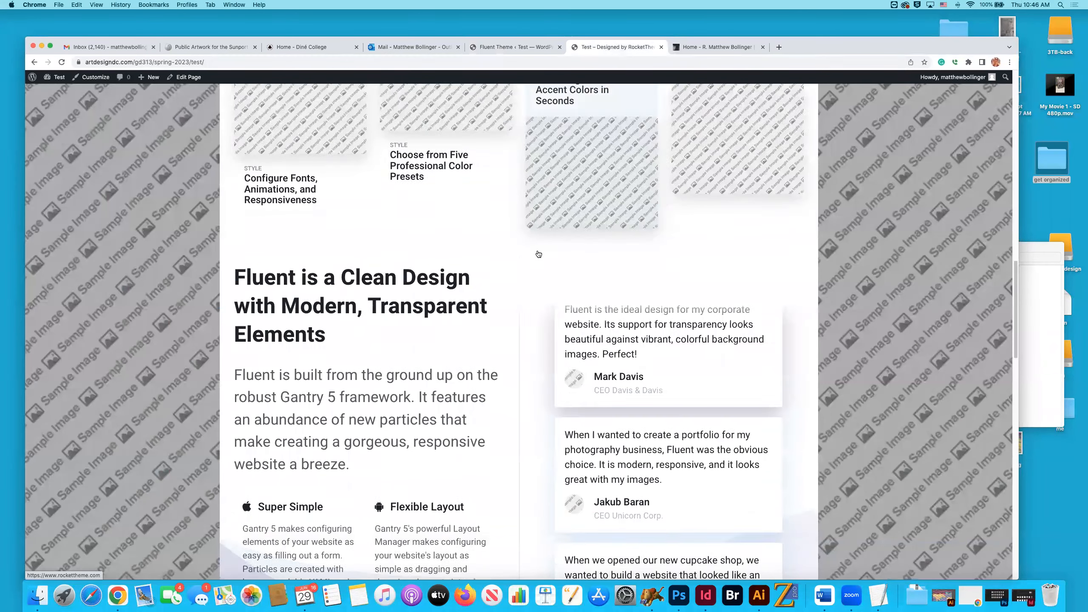
scroll(539, 254, "up", 5)
scroll(449, 217, "down", 8)
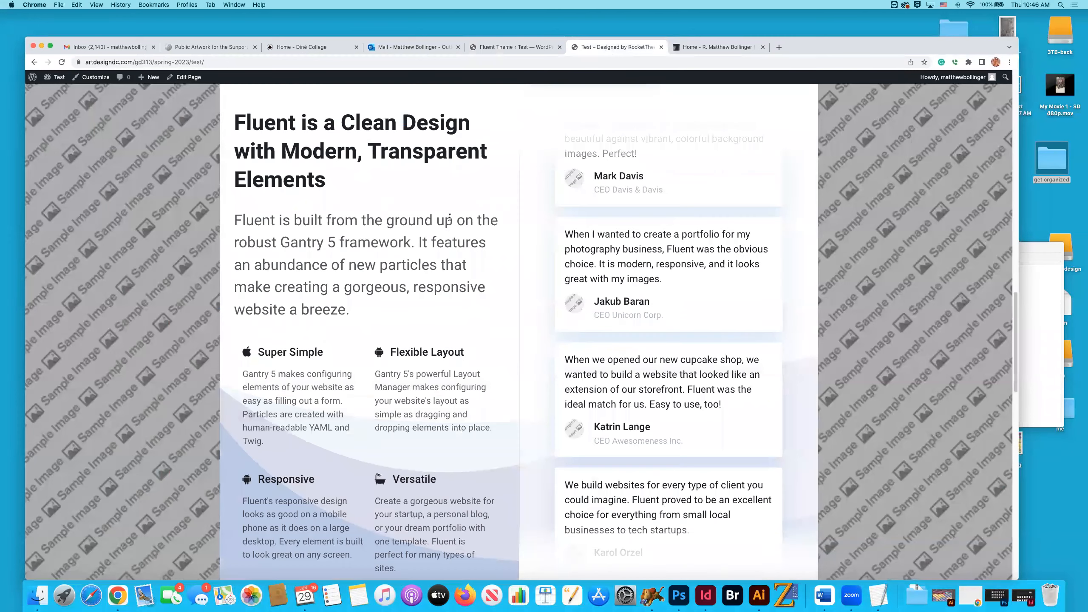
scroll(450, 217, "down", 1)
scroll(509, 262, "down", 1)
scroll(625, 292, "down", 1)
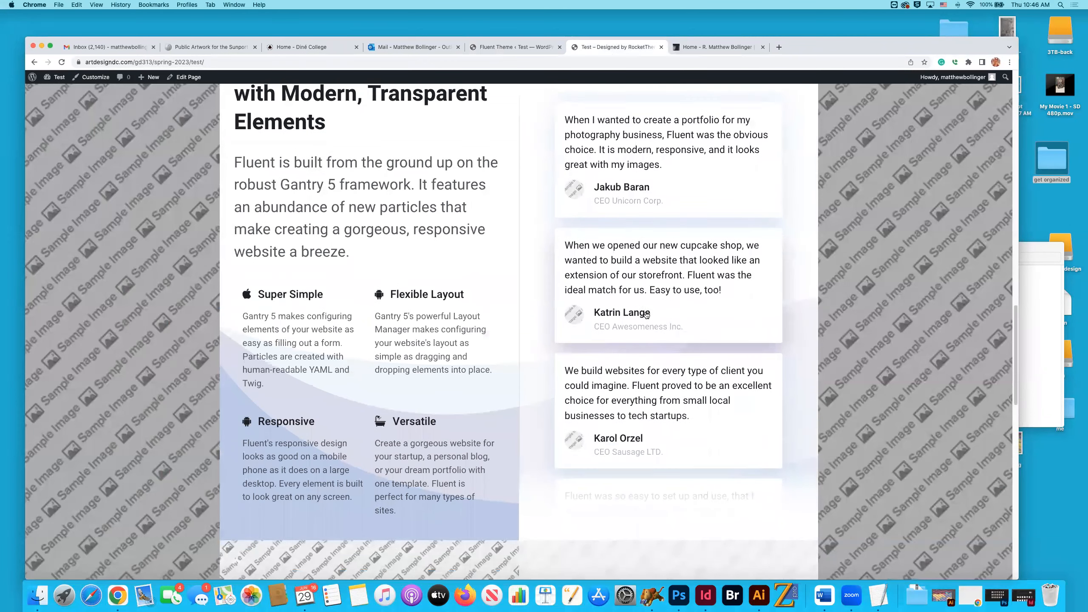
Compare the layout's Vertical Slider and Pricing Table particles with the Modern Design and pricing areas on the live home page.
left_click(523, 48)
scroll(610, 277, "down", 2)
scroll(613, 278, "down", 2)
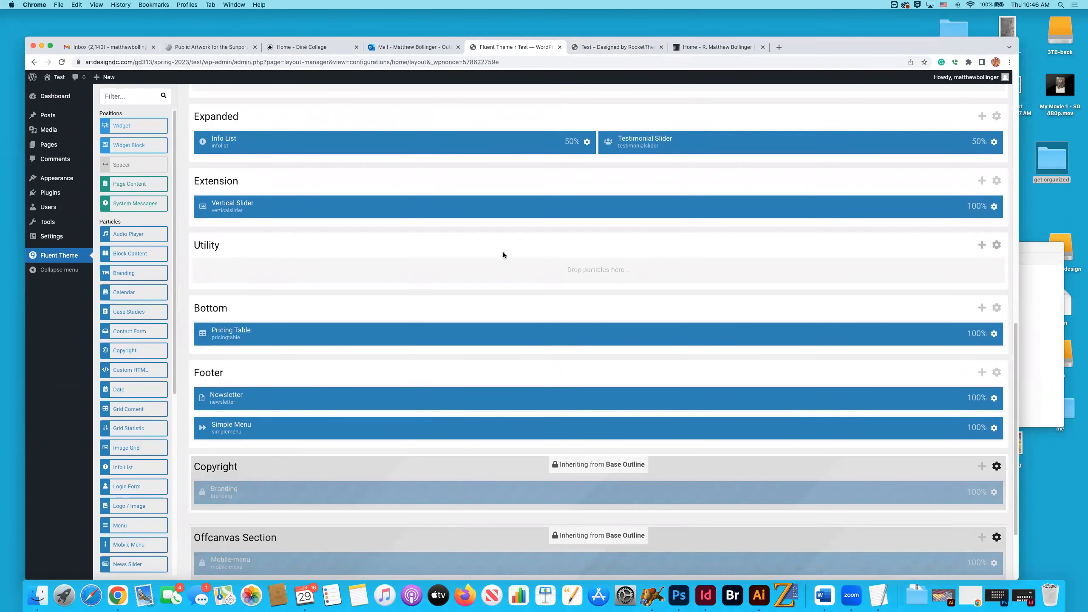
left_click(593, 48)
scroll(569, 242, "down", 8)
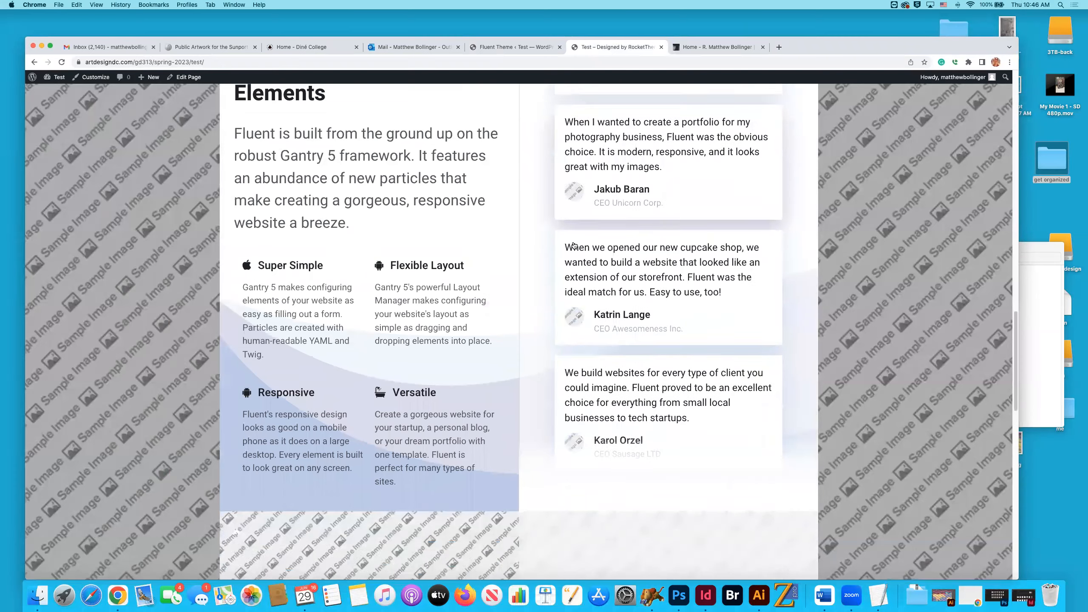
scroll(574, 244, "down", 4)
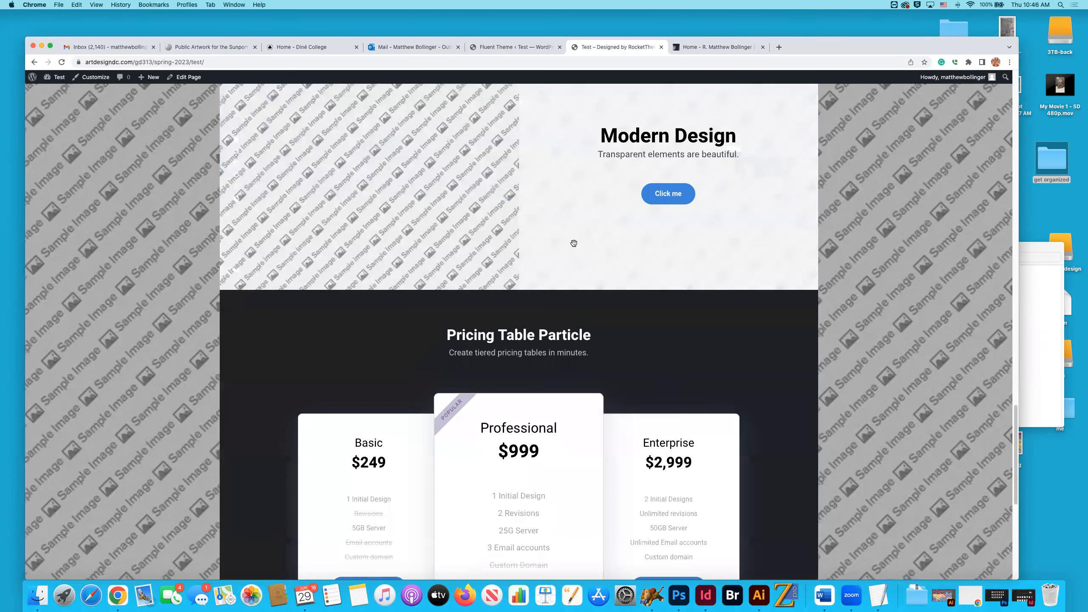
Compare the live home page's pricing table, newsletter and footer links with the Bottom and Footer sections of the Home layout.
scroll(572, 243, "down", 4)
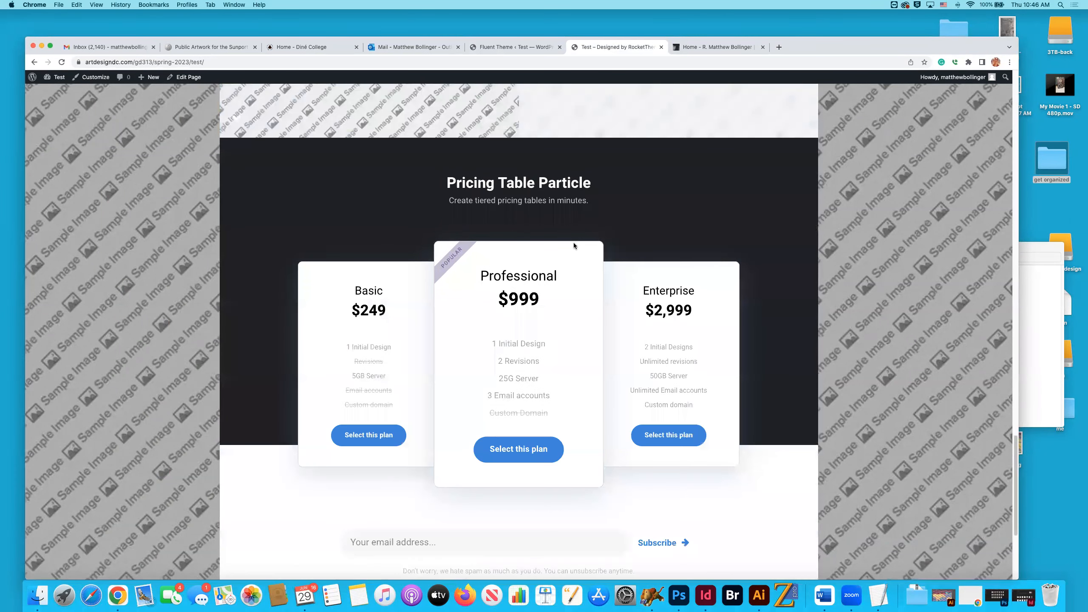
scroll(573, 242, "down", 2)
left_click(507, 47)
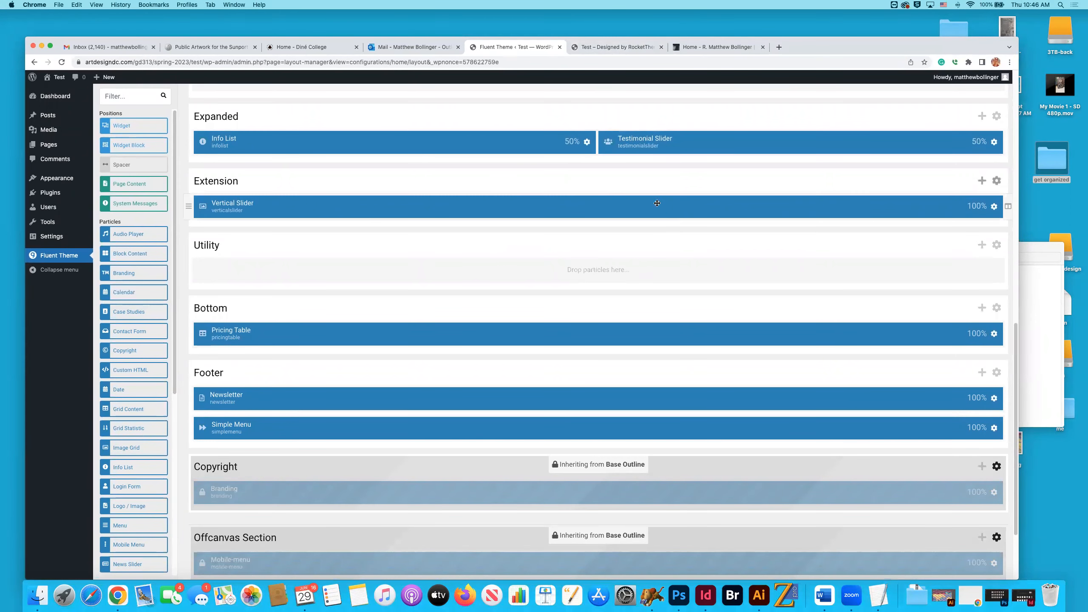
left_click(625, 47)
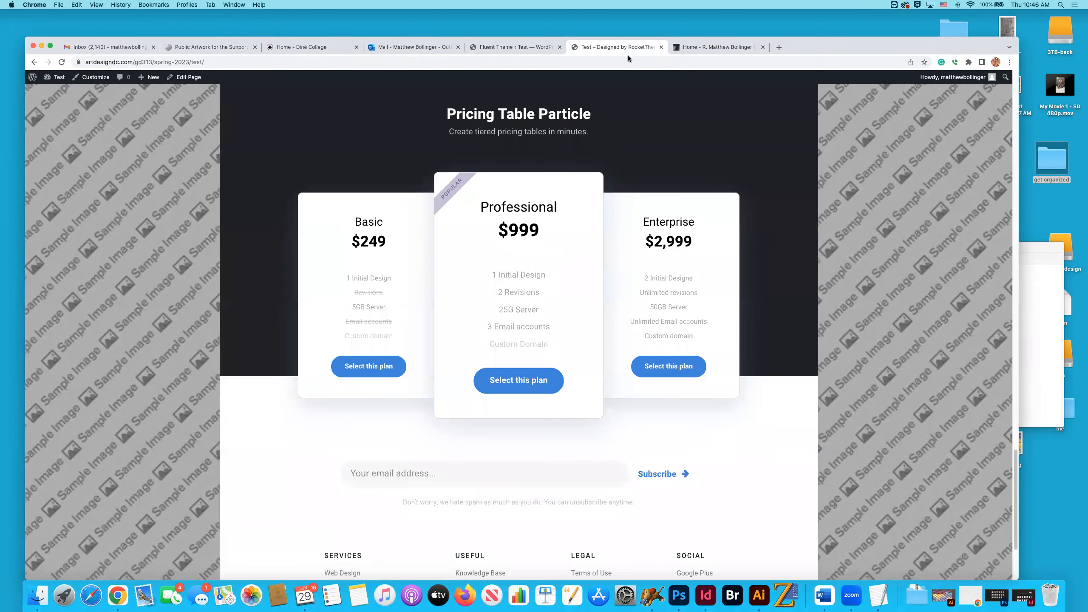
scroll(681, 201, "up", 15)
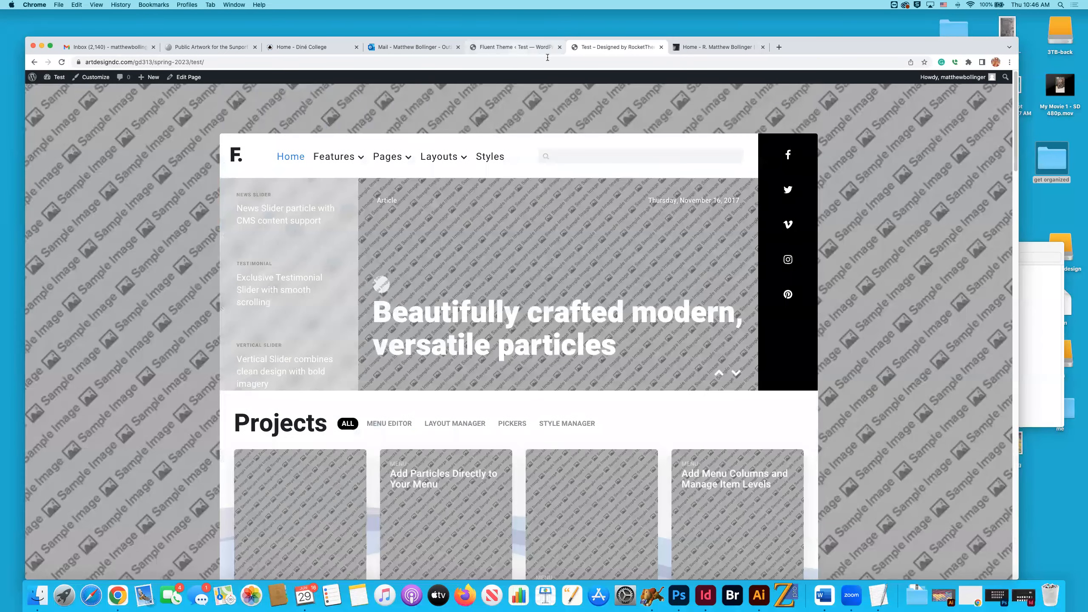
Return to the Fluent theme's Home layout and review its sections back up to the Top section.
left_click(520, 48)
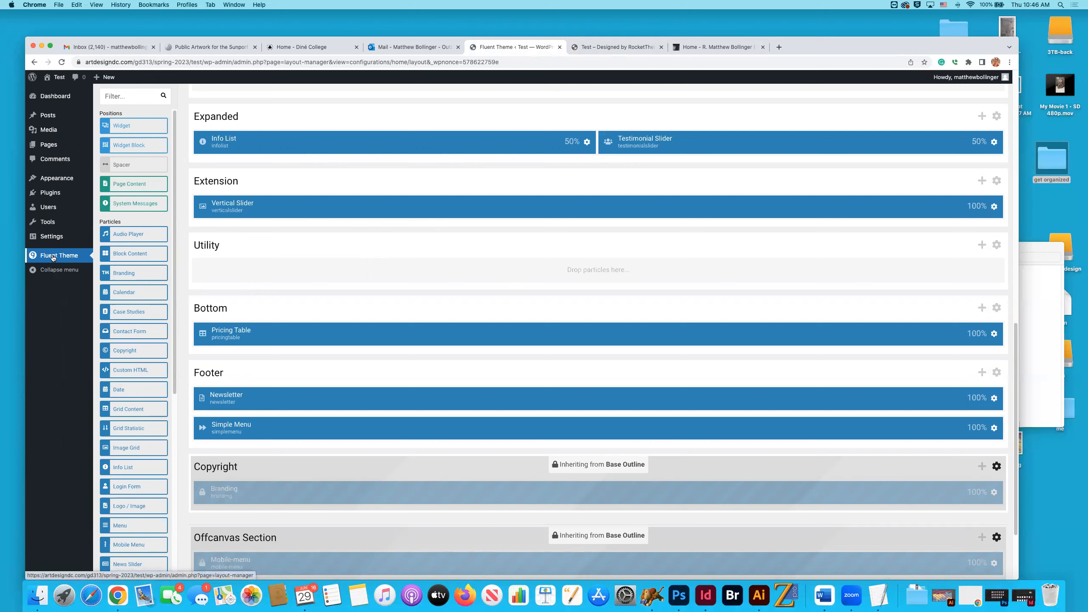
mouse_move(59, 152)
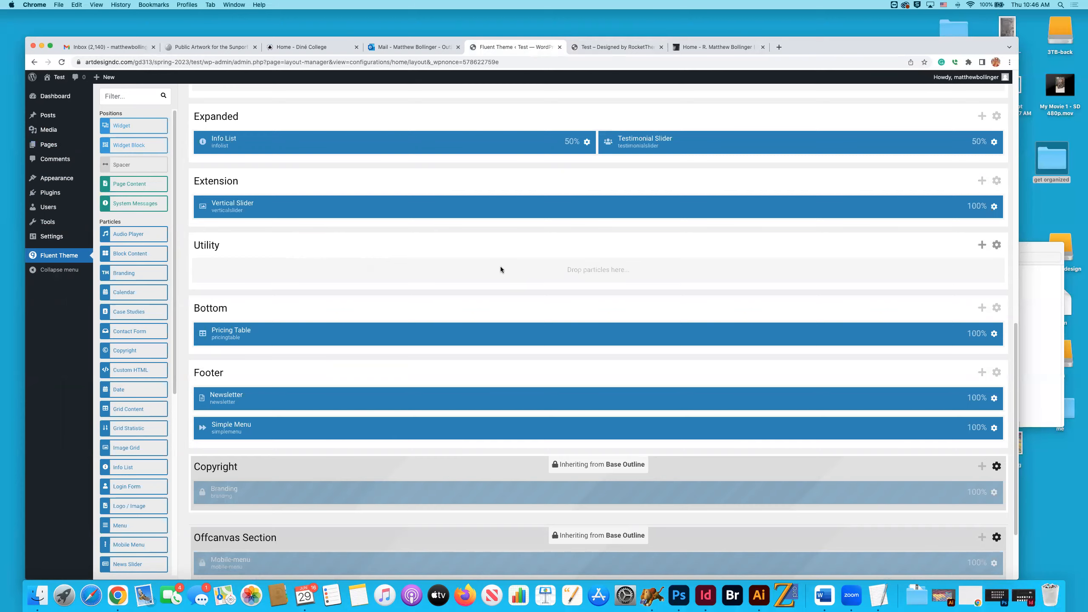
scroll(499, 266, "up", 15)
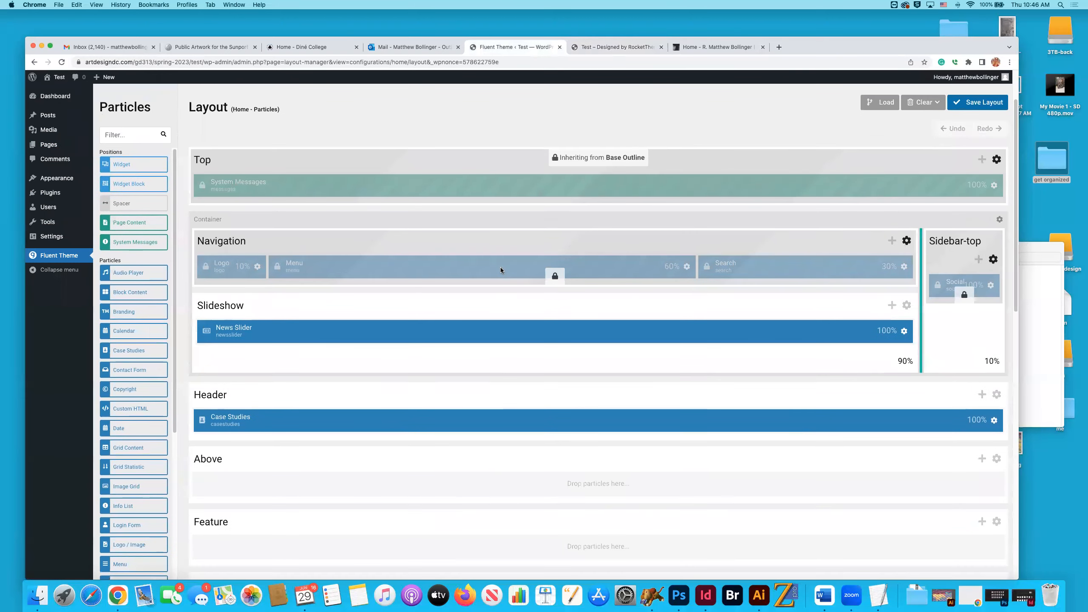
scroll(500, 267, "up", 3)
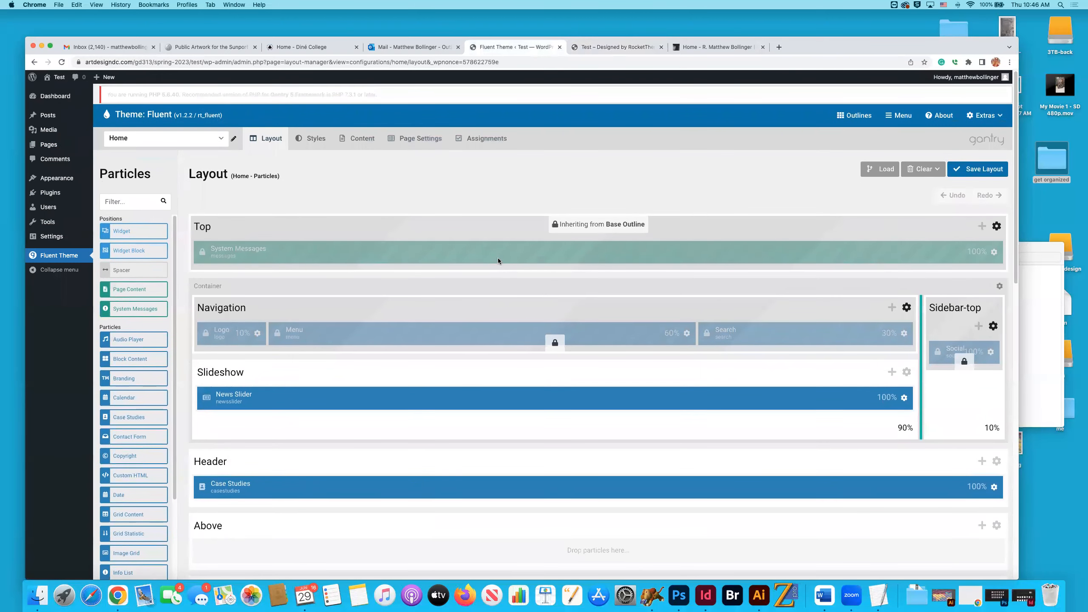
Reselect the Home outline and view its Styles and Page Settings.
left_click(214, 142)
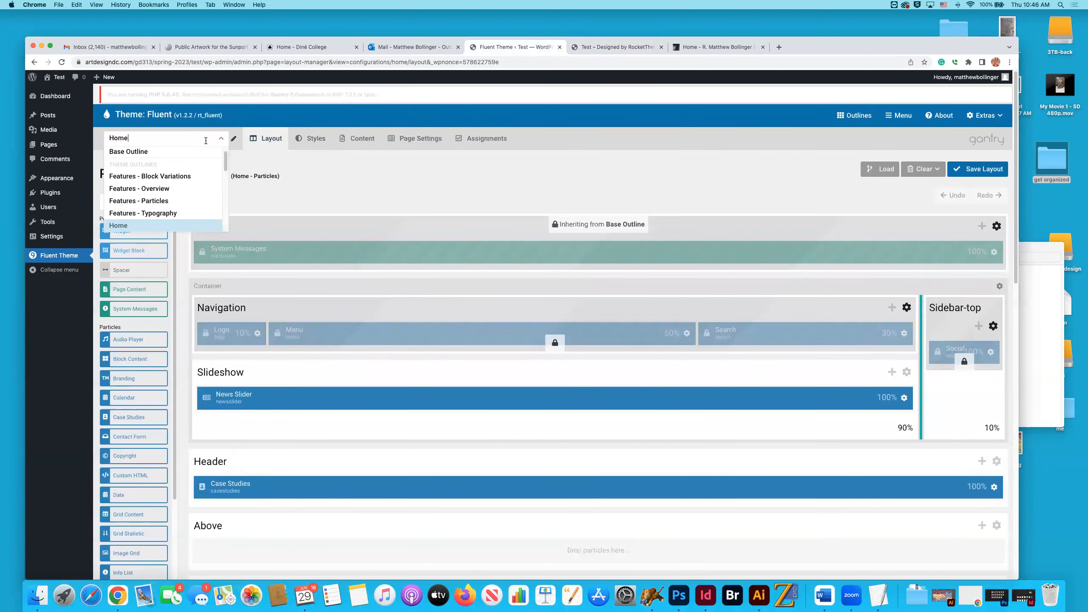
left_click(157, 229)
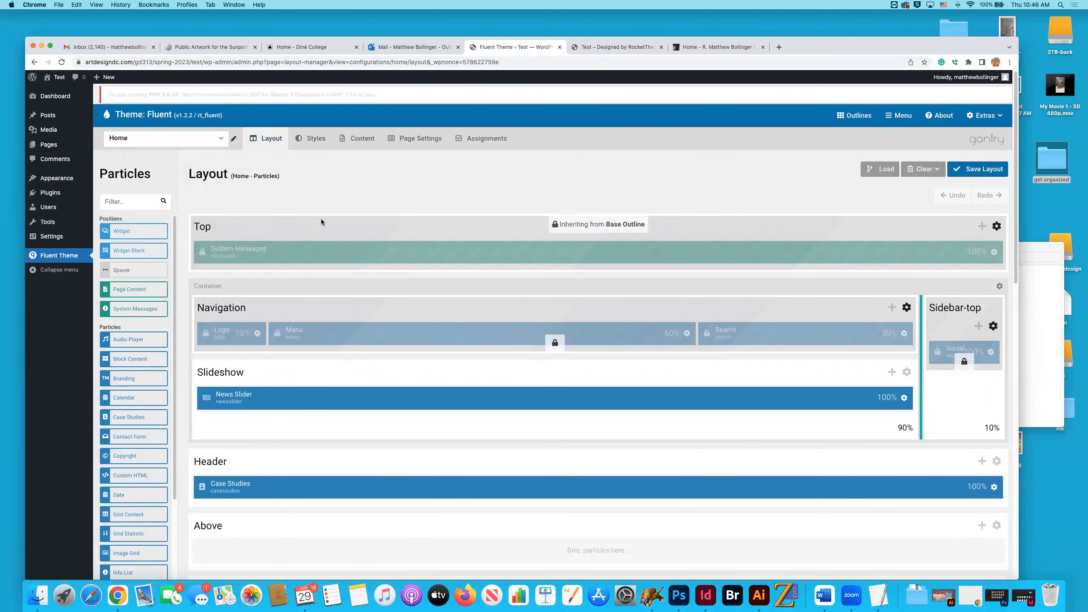
left_click(314, 139)
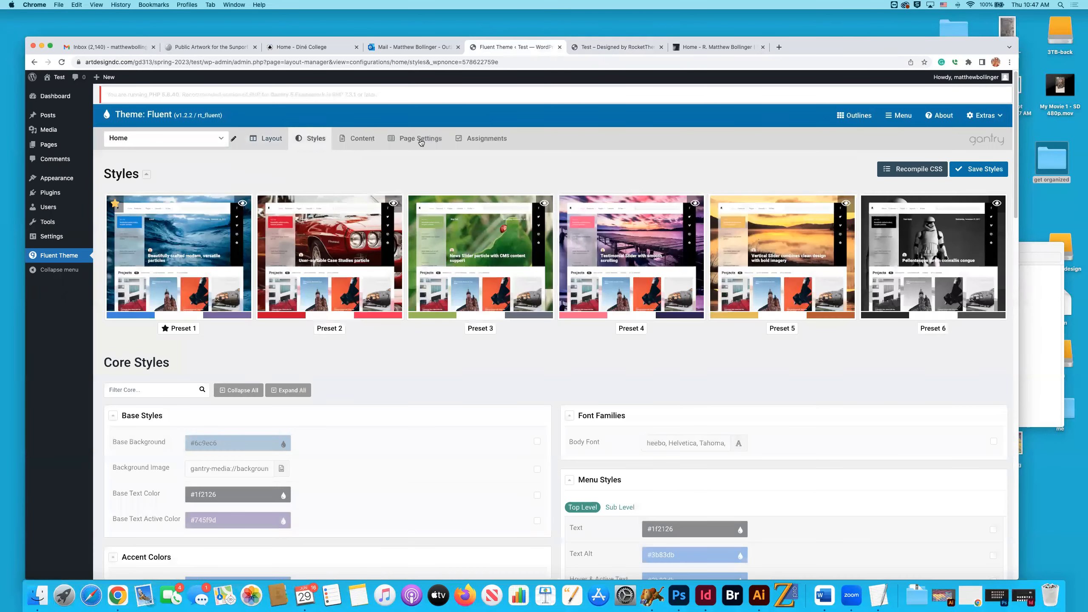
left_click(424, 145)
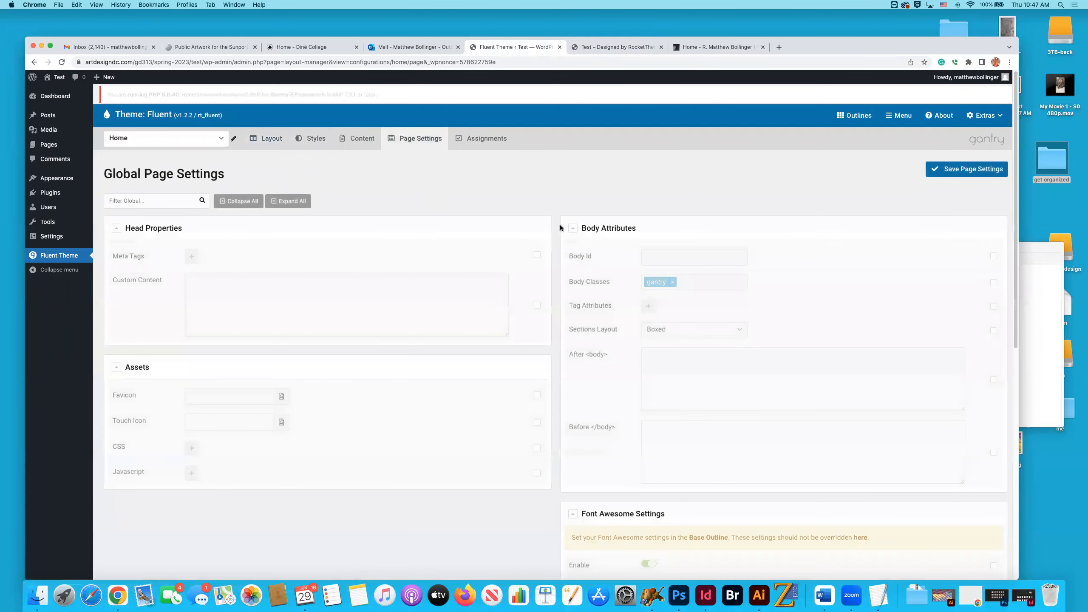
Examine the Home outline's Assignments, including the Page Context, Main Menu and Taxonomies groups.
left_click(485, 138)
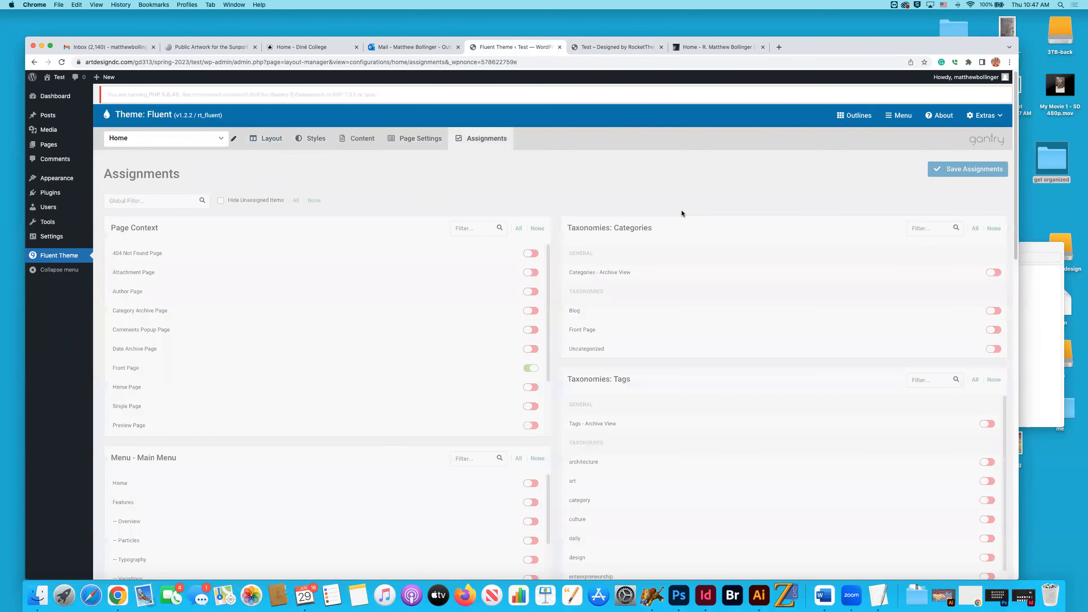
scroll(682, 218, "down", 3)
scroll(682, 226, "down", 10)
scroll(681, 227, "up", 15)
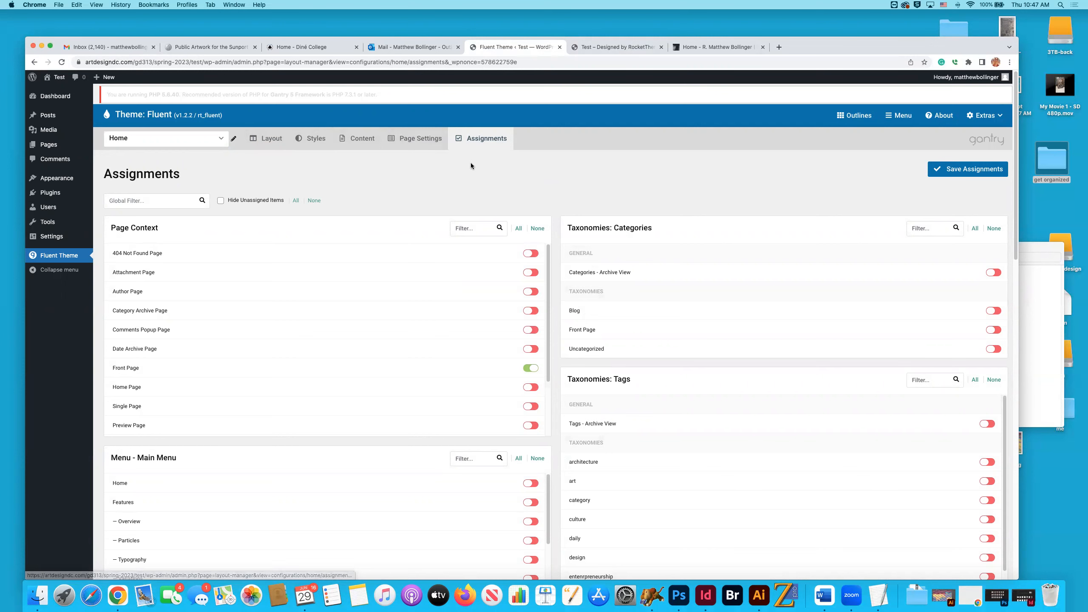
scroll(399, 224, "down", 3)
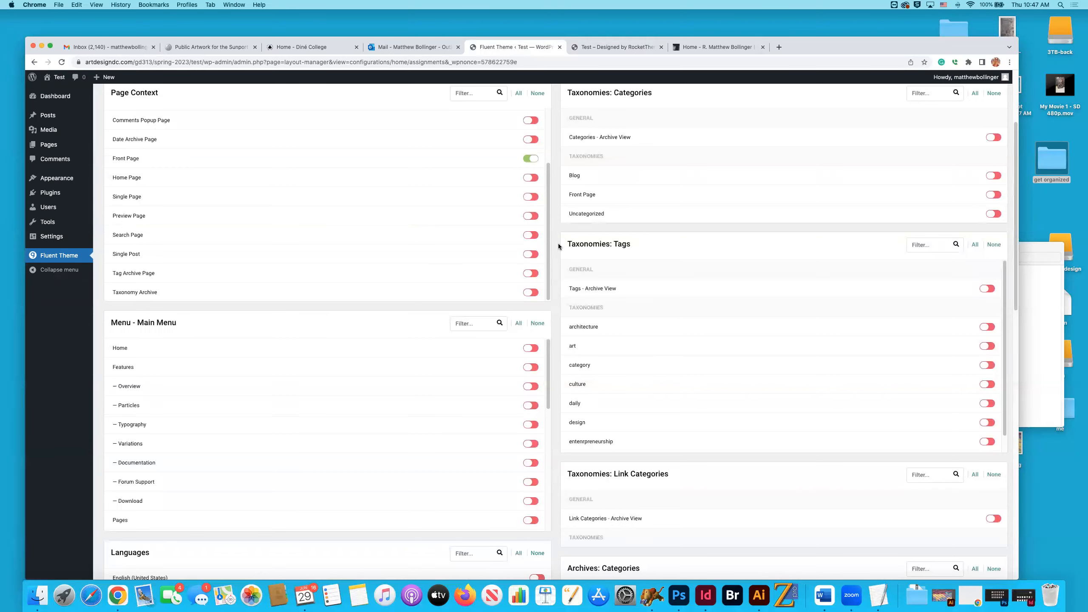
scroll(558, 244, "down", 3)
scroll(557, 243, "up", 6)
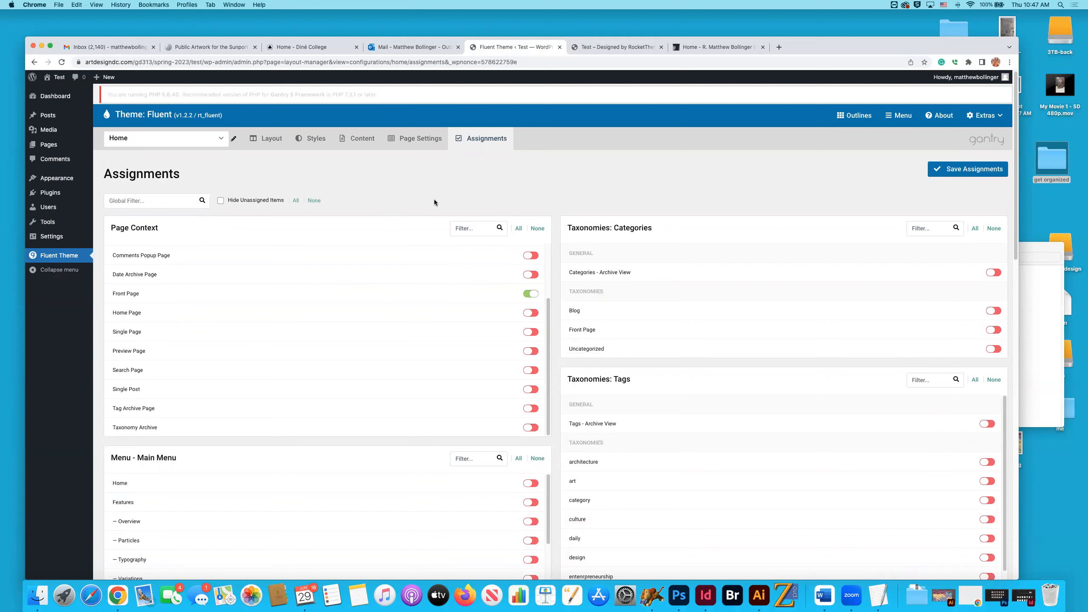
Look through all of the theme's Outlines and return to the Home outline's setup.
left_click(854, 115)
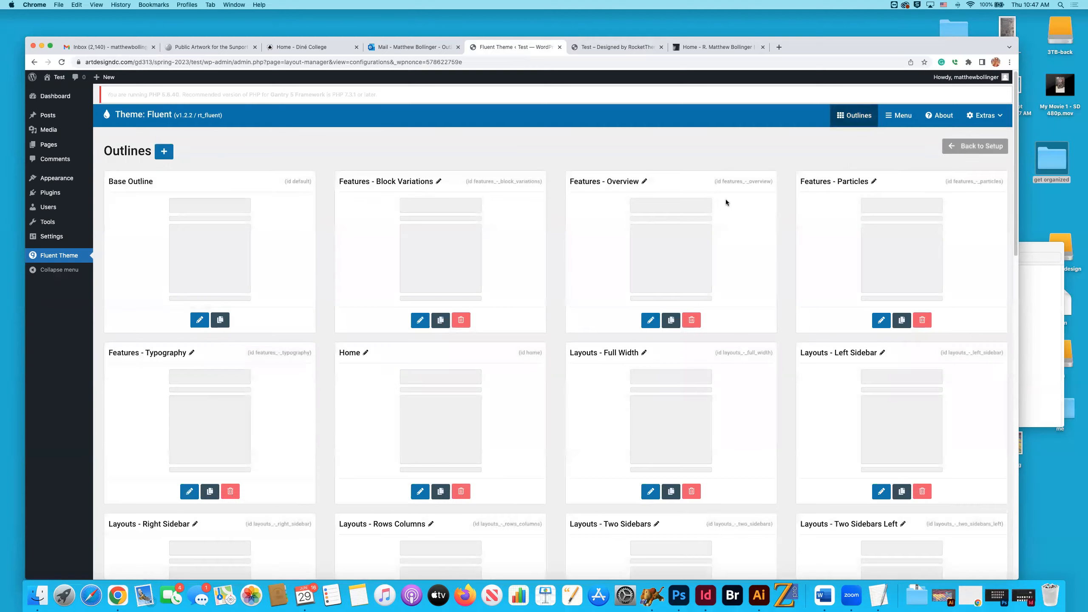
scroll(726, 193, "down", 10)
scroll(725, 195, "up", 15)
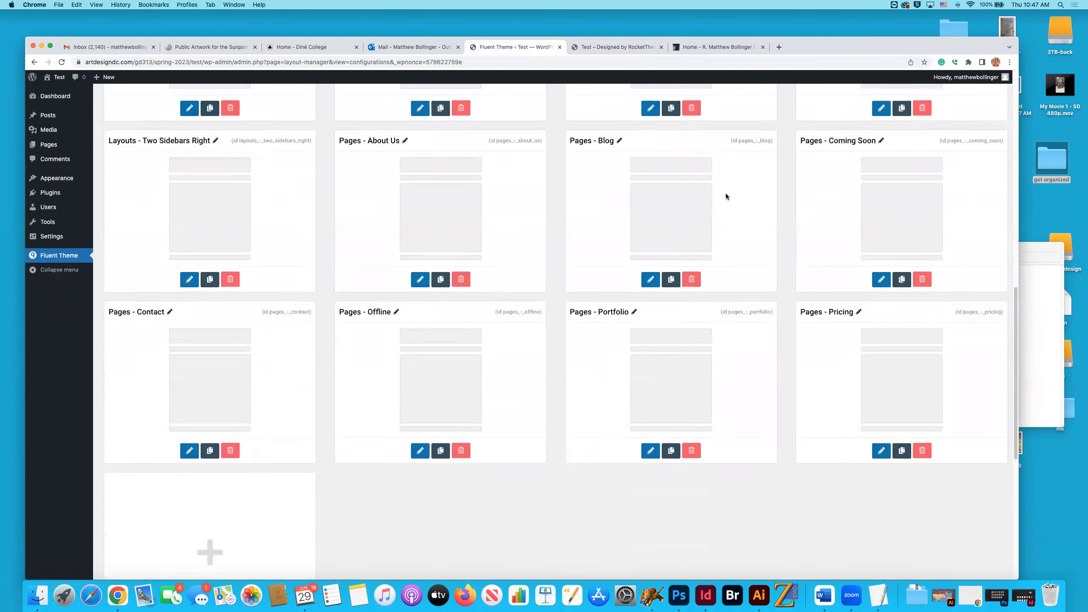
scroll(725, 197, "up", 2)
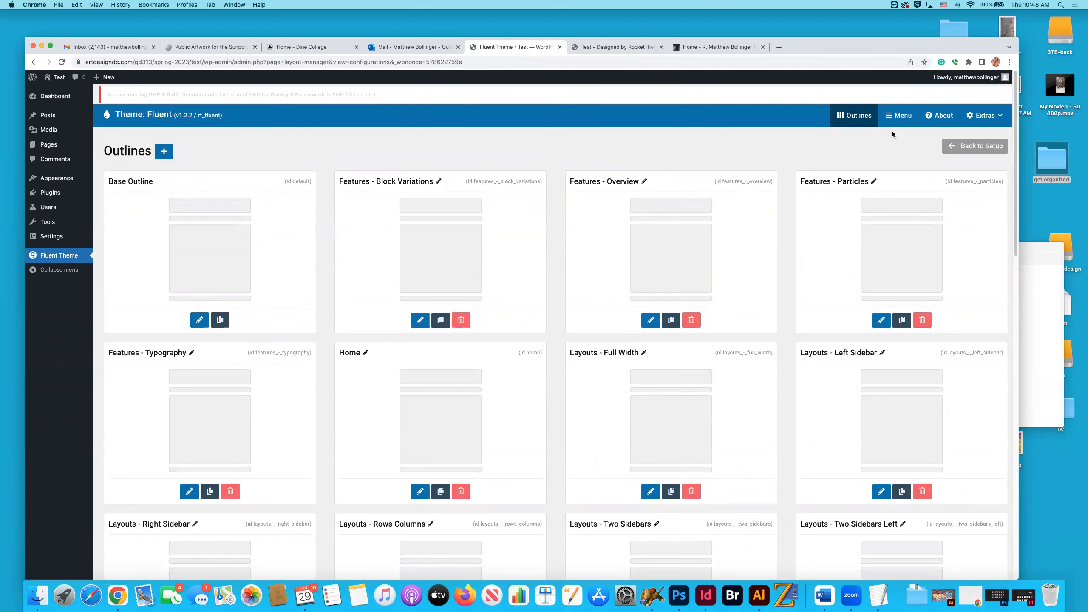
left_click(963, 151)
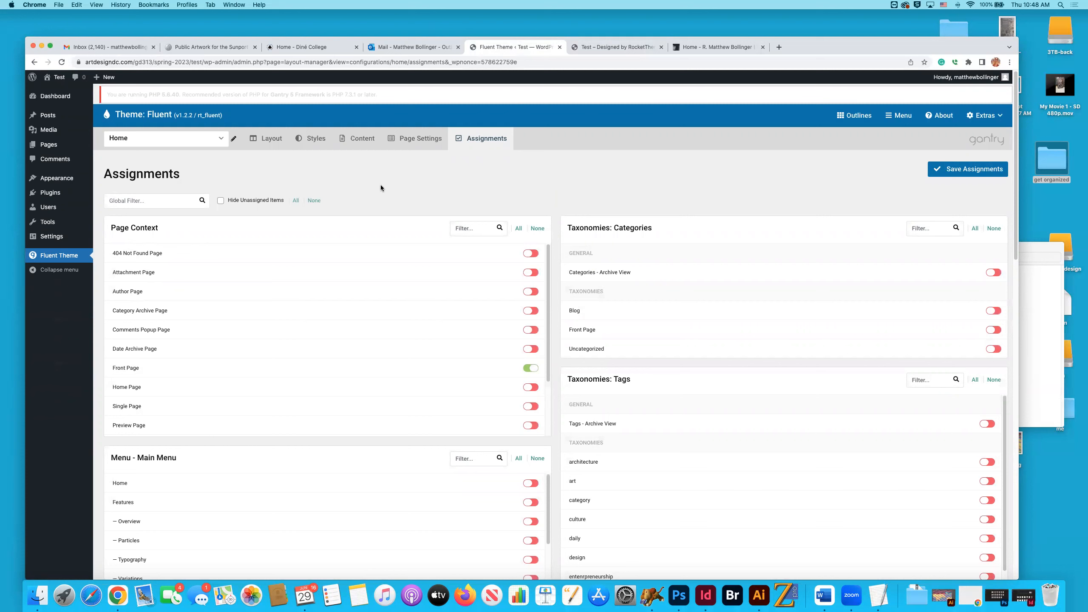
Browse the available theme and system outlines and switch from Home to the Base Outline.
left_click(173, 144)
scroll(182, 171, "down", 3)
scroll(183, 179, "down", 5)
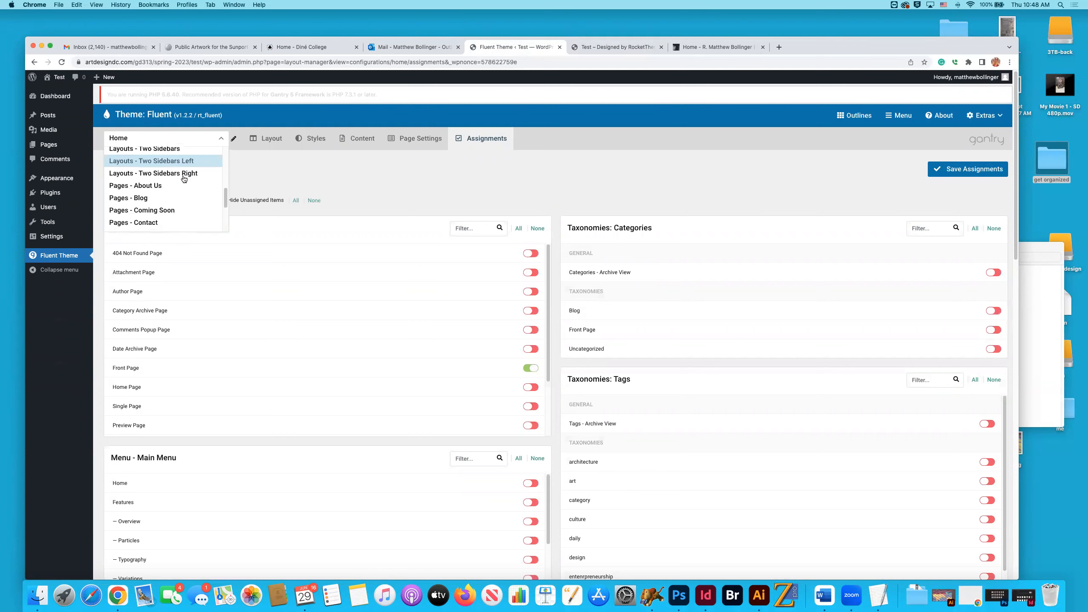
scroll(183, 179, "down", 5)
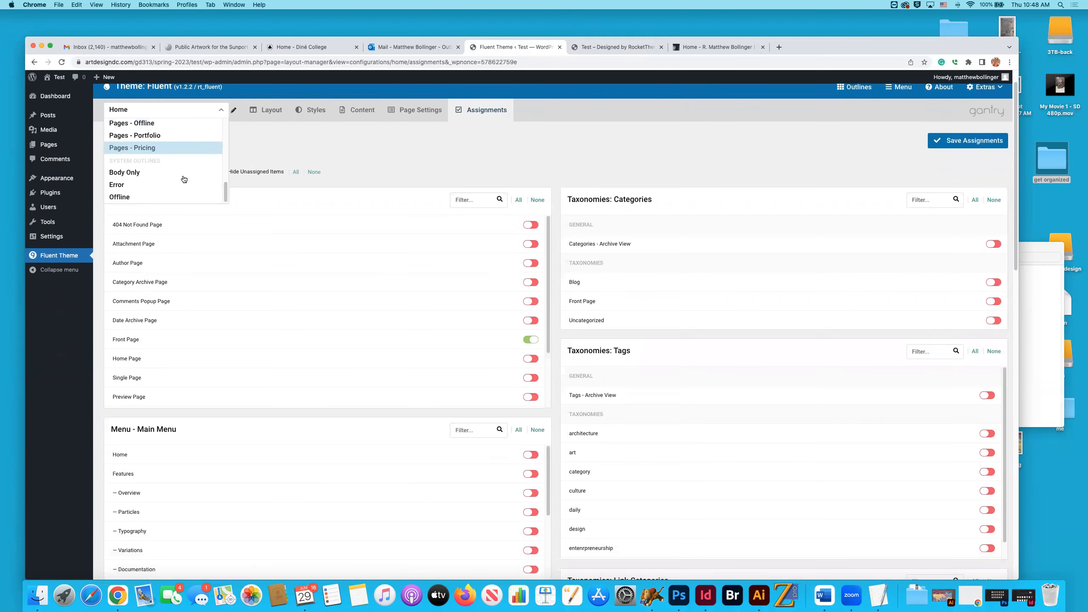
scroll(165, 176, "up", 5)
scroll(164, 176, "up", 5)
scroll(158, 177, "down", 2)
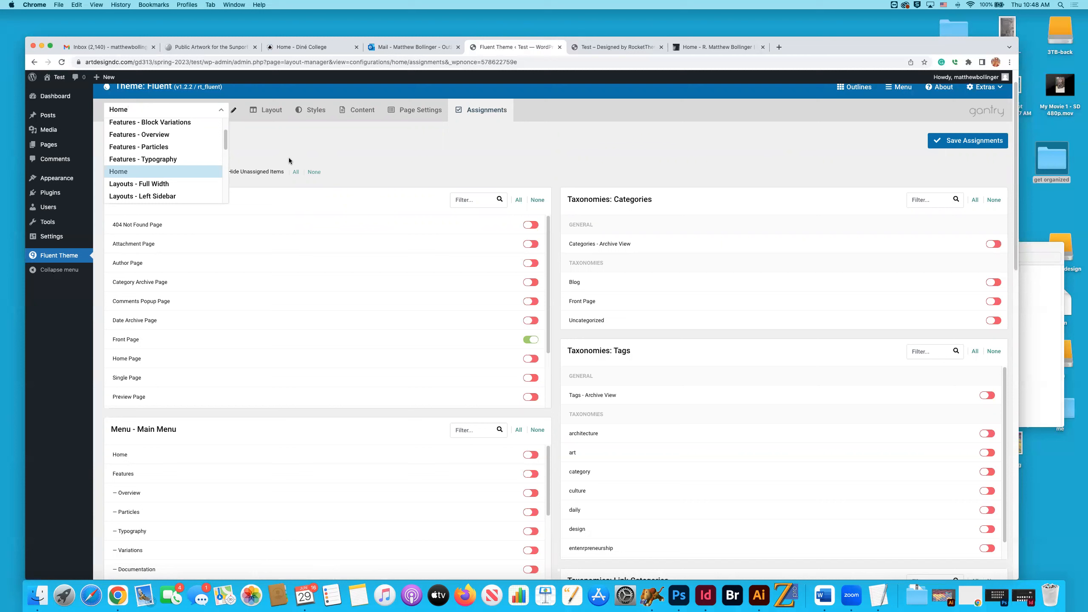
scroll(142, 154, "up", 2)
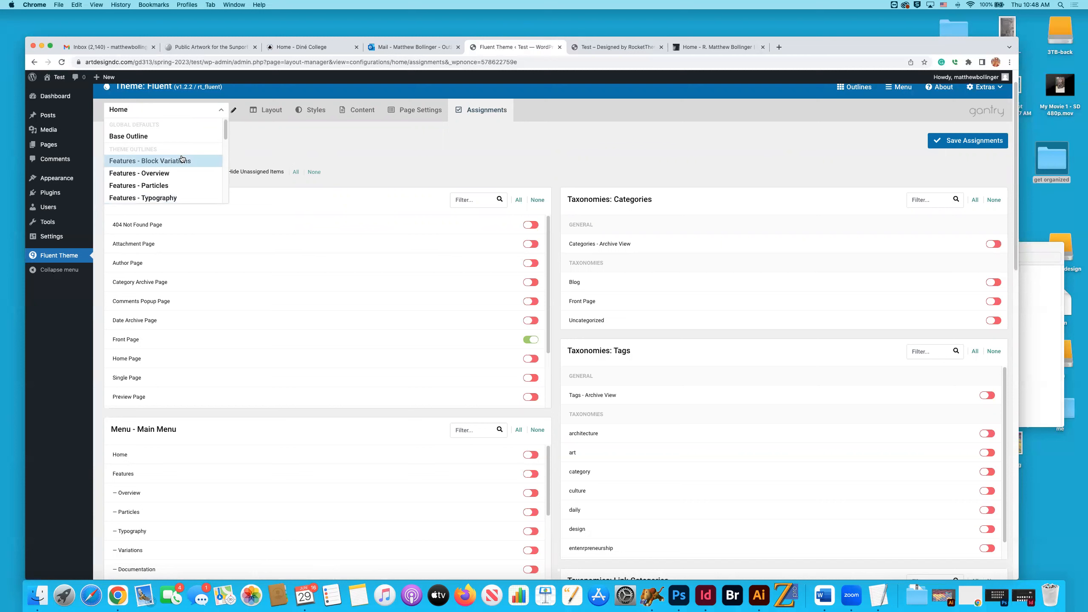
left_click(139, 136)
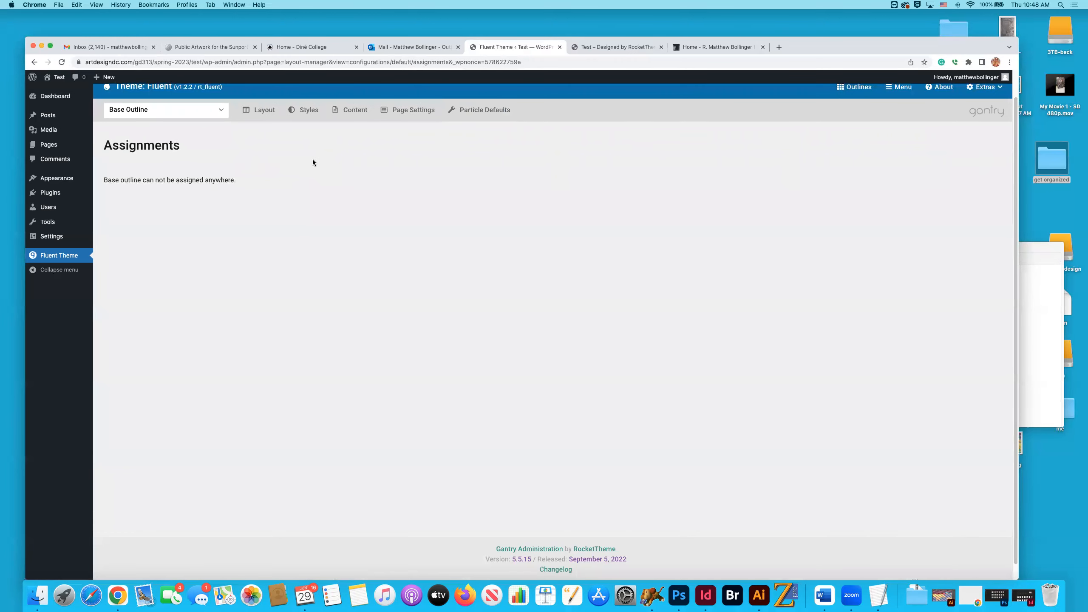
Examine the Base Outline's Styles, covering the six presets, Core Styles and Section Styles.
left_click(290, 118)
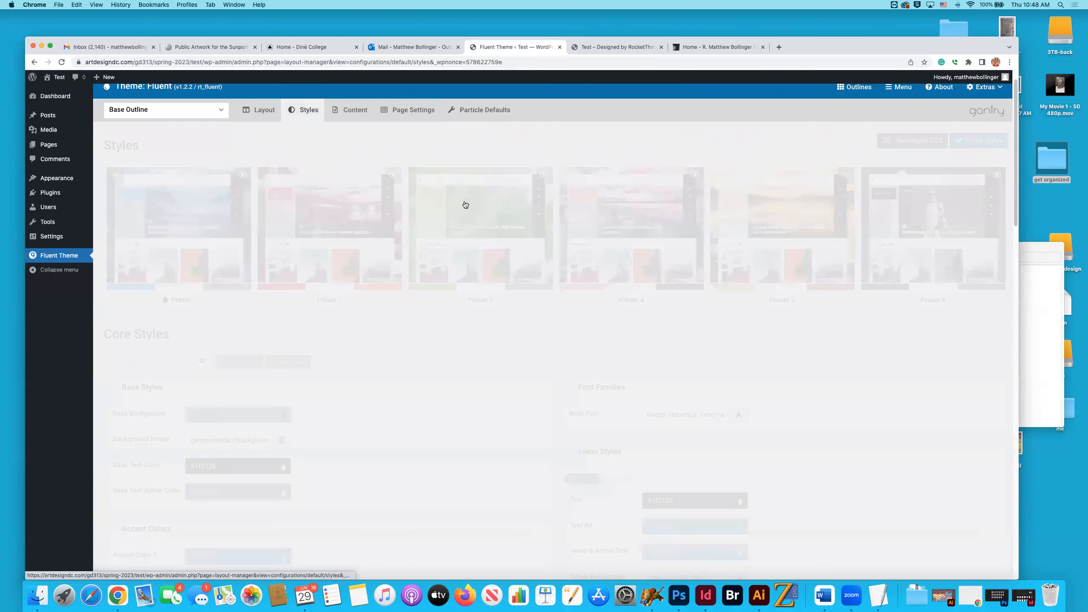
scroll(557, 221, "down", 3)
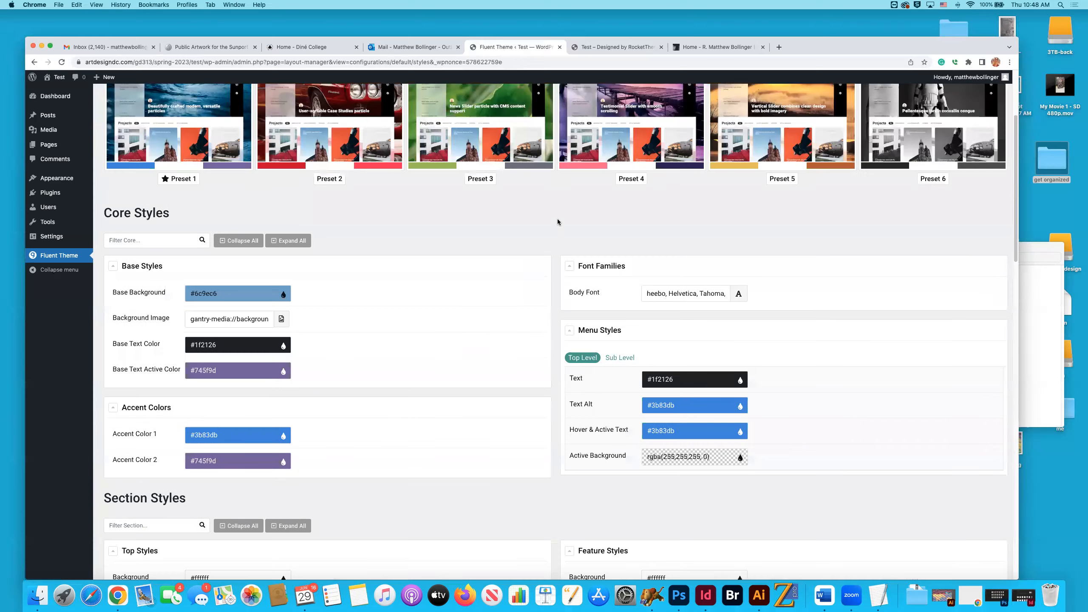
scroll(677, 249, "down", 1)
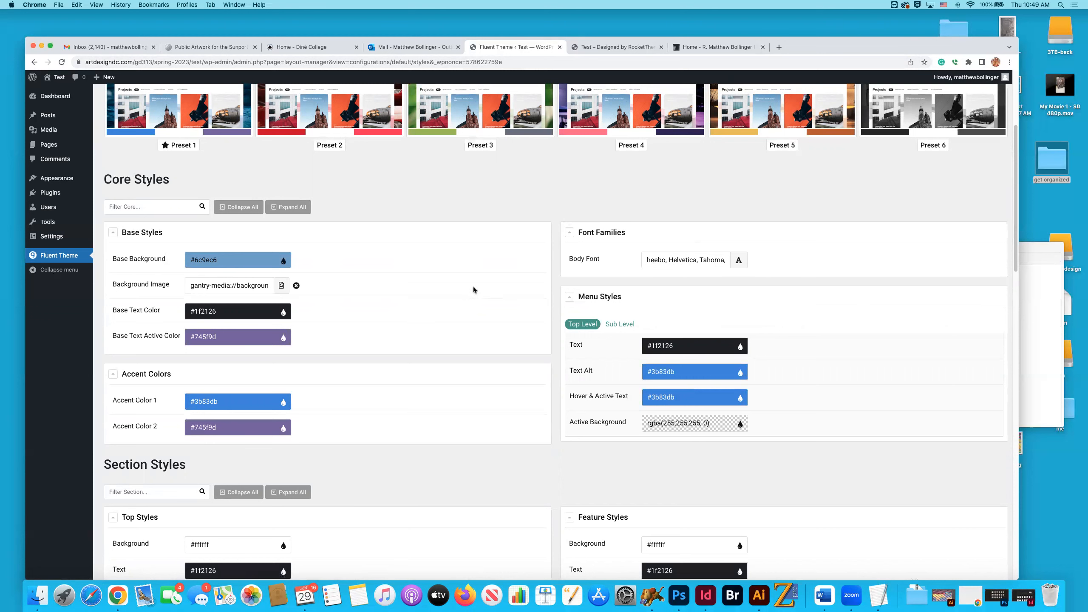
scroll(472, 287, "up", 3)
scroll(377, 269, "up", 2)
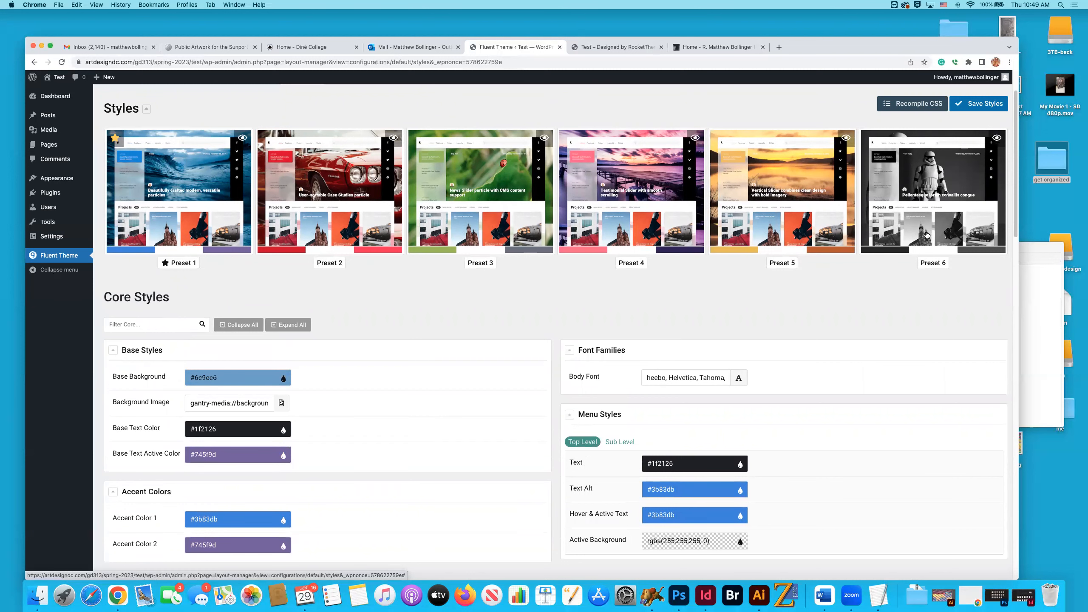
scroll(452, 321, "down", 3)
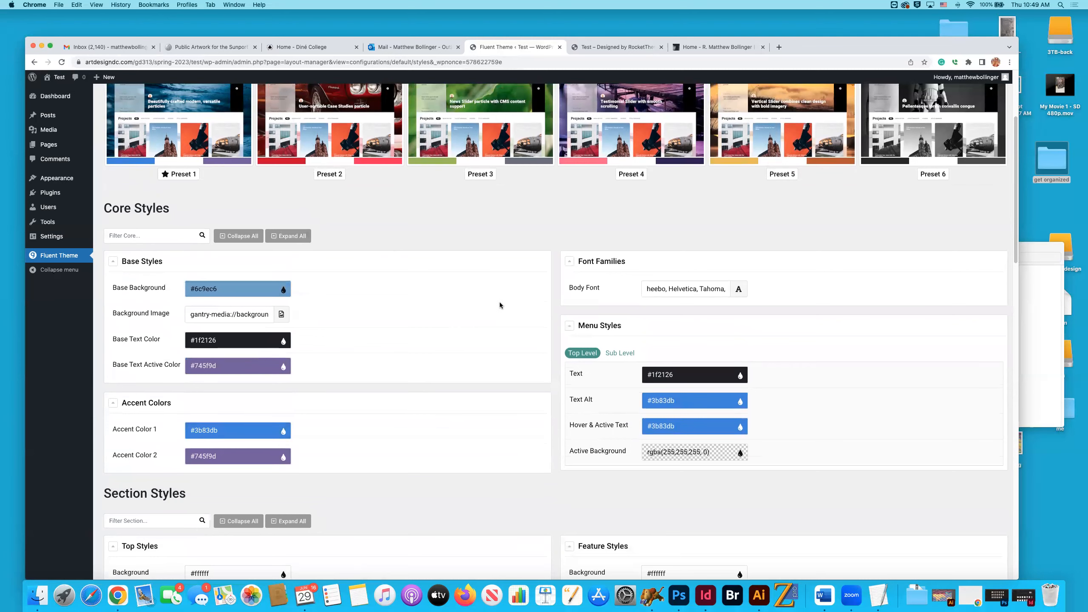
scroll(502, 305, "down", 9)
scroll(504, 306, "up", 12)
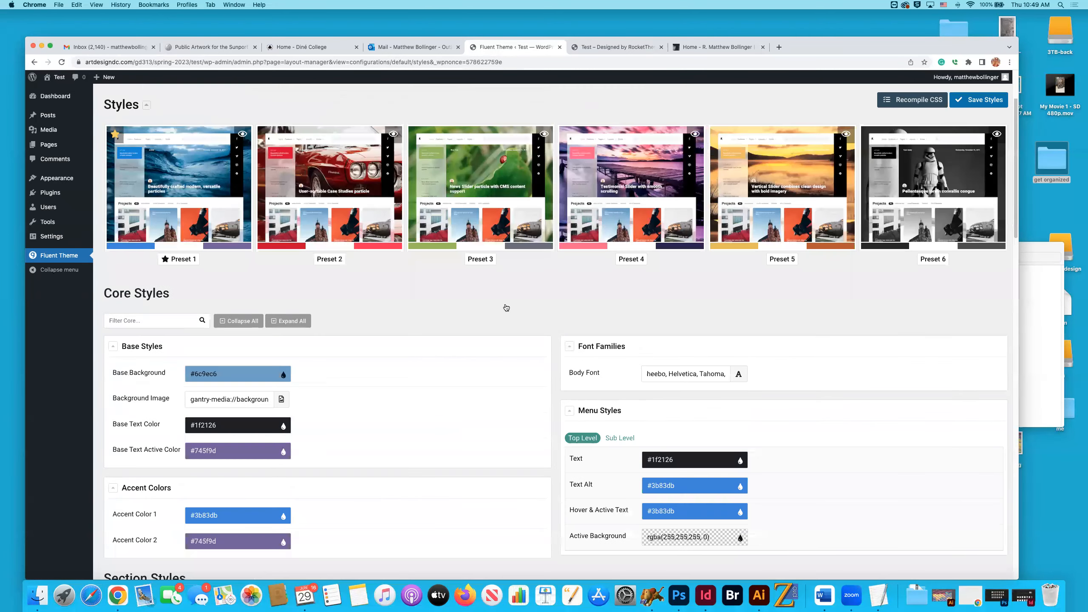
scroll(505, 307, "up", 3)
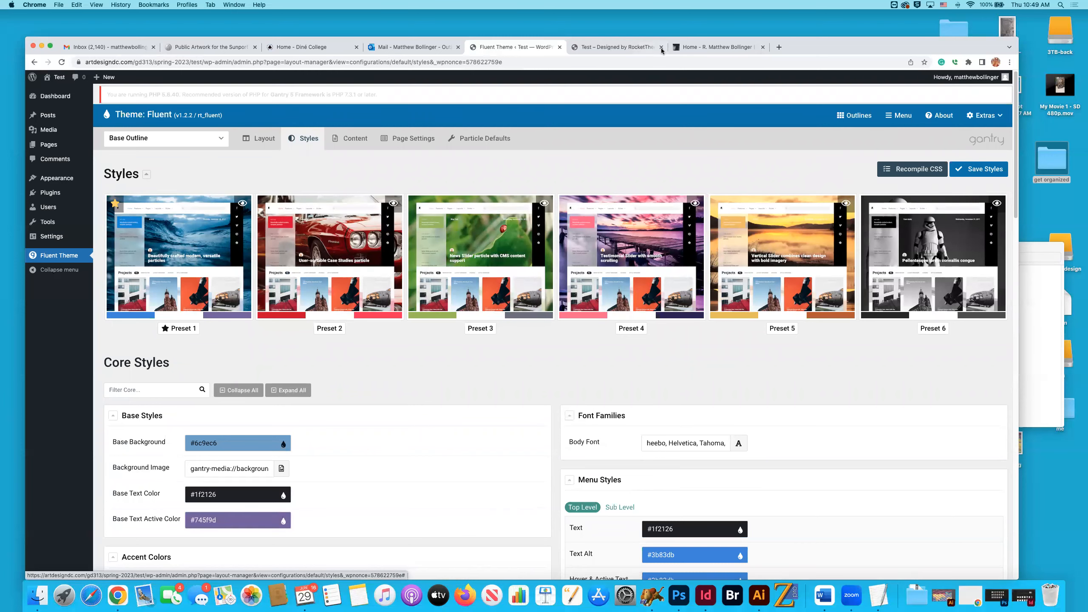
Check the live site's navigation and its Layouts submenu, and return to the Base Outline's Styles.
left_click(627, 46)
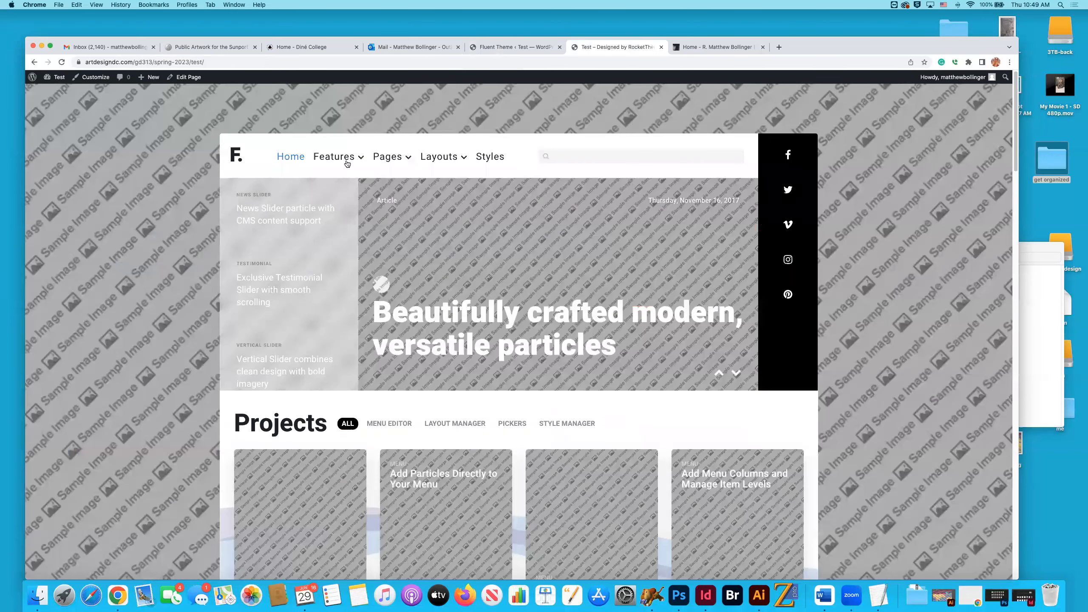
mouse_move(450, 160)
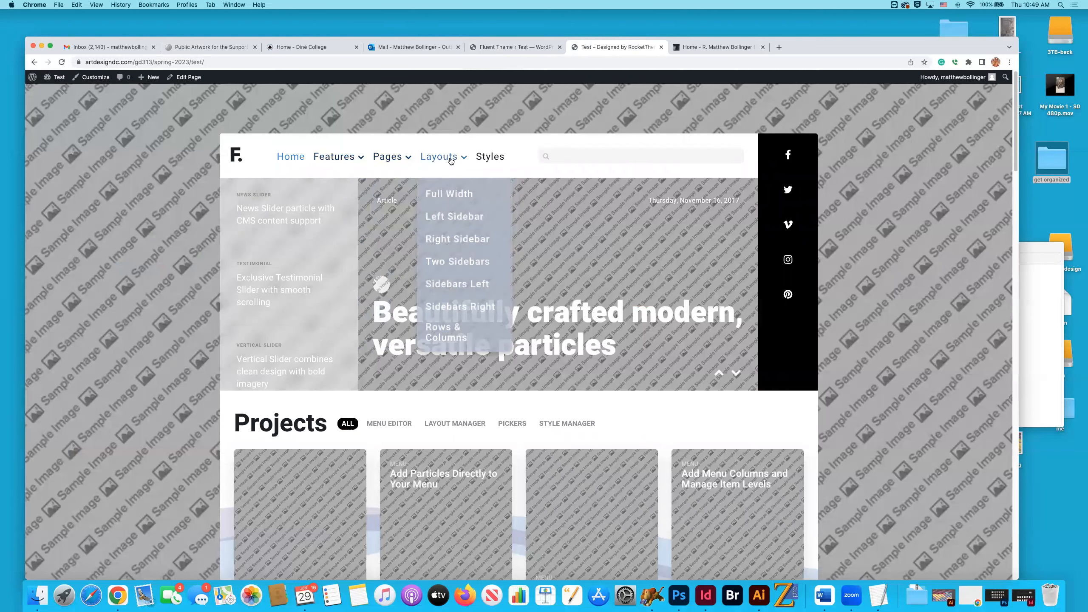
left_click(534, 48)
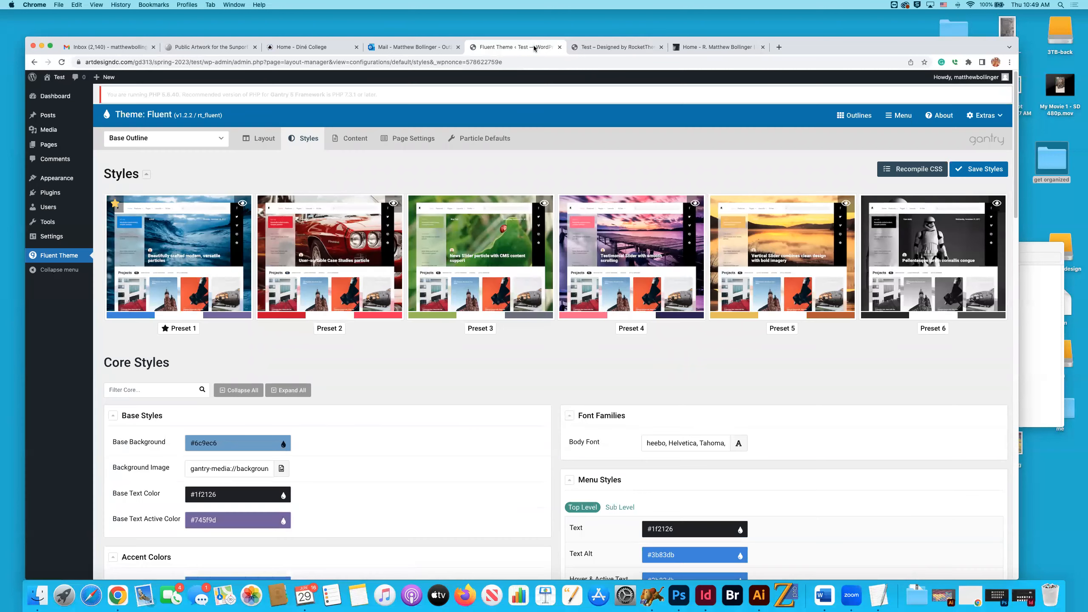
Apply Preset 6 to the Base Outline's Styles and save the styles.
left_click(898, 242)
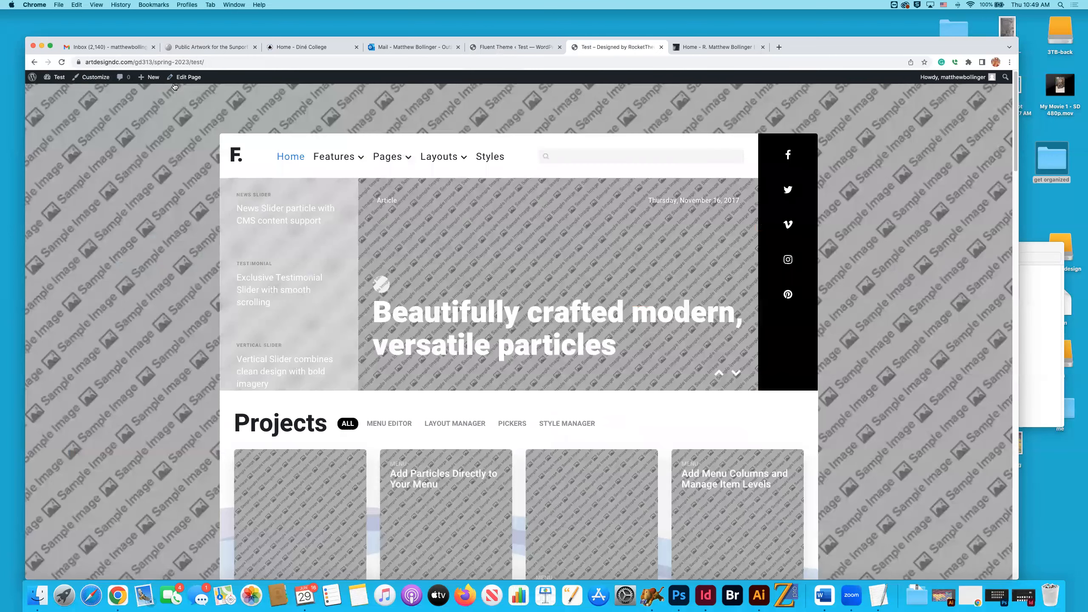
left_click(613, 47)
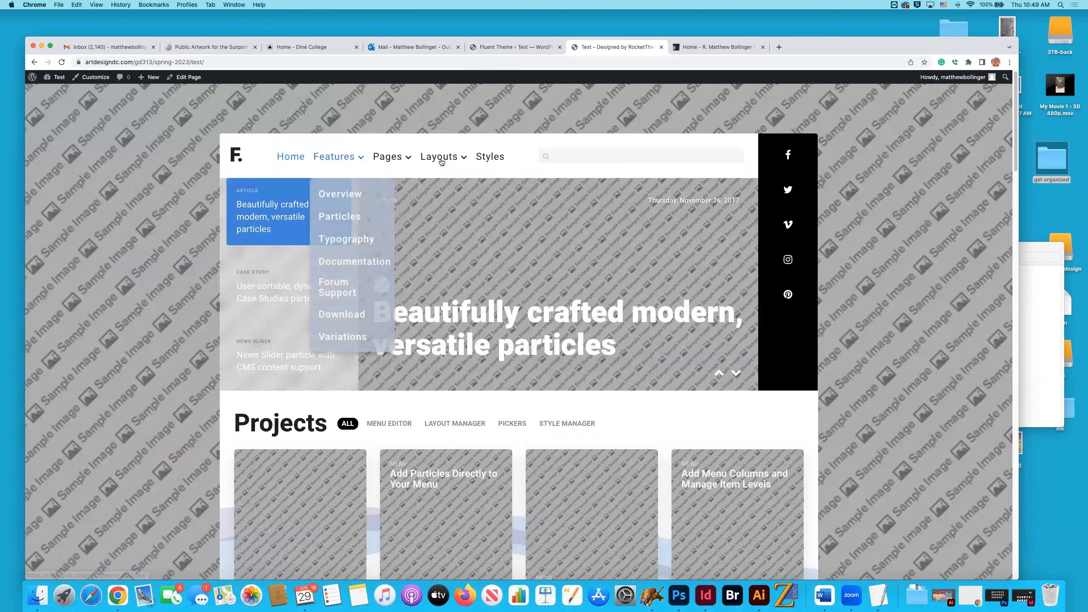
left_click(512, 47)
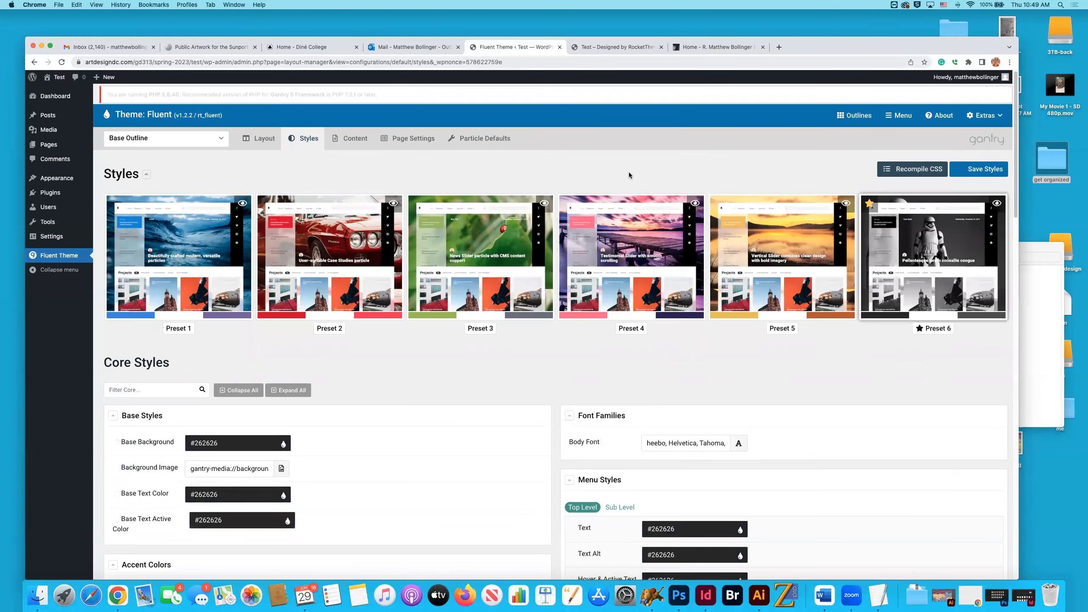
left_click(979, 170)
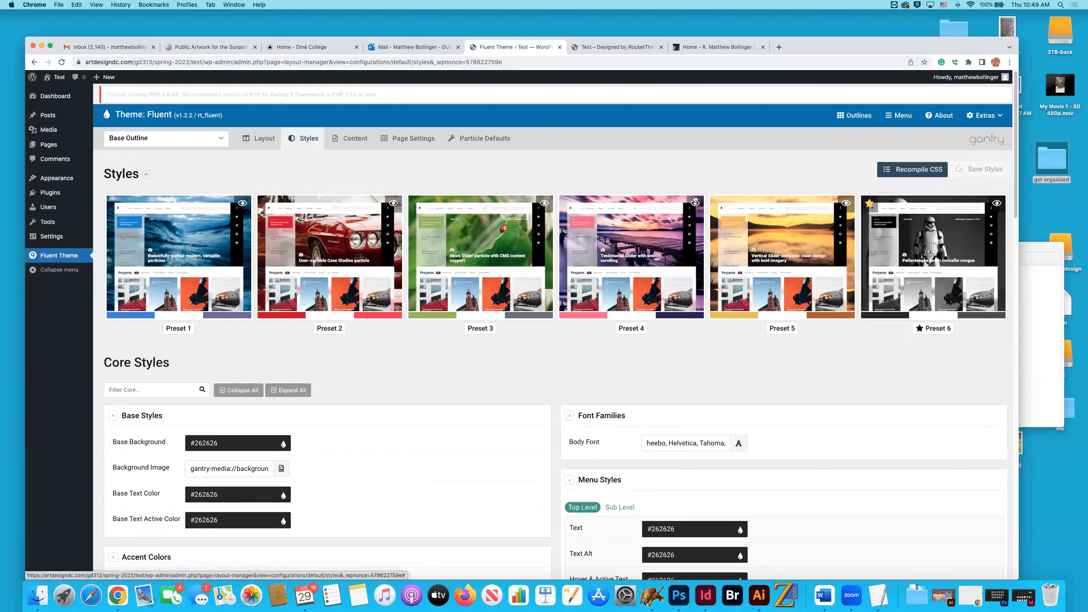
Reload the live site's home page and check how the saved preset affects its Pages submenu and content blocks.
left_click(622, 48)
left_click(61, 62)
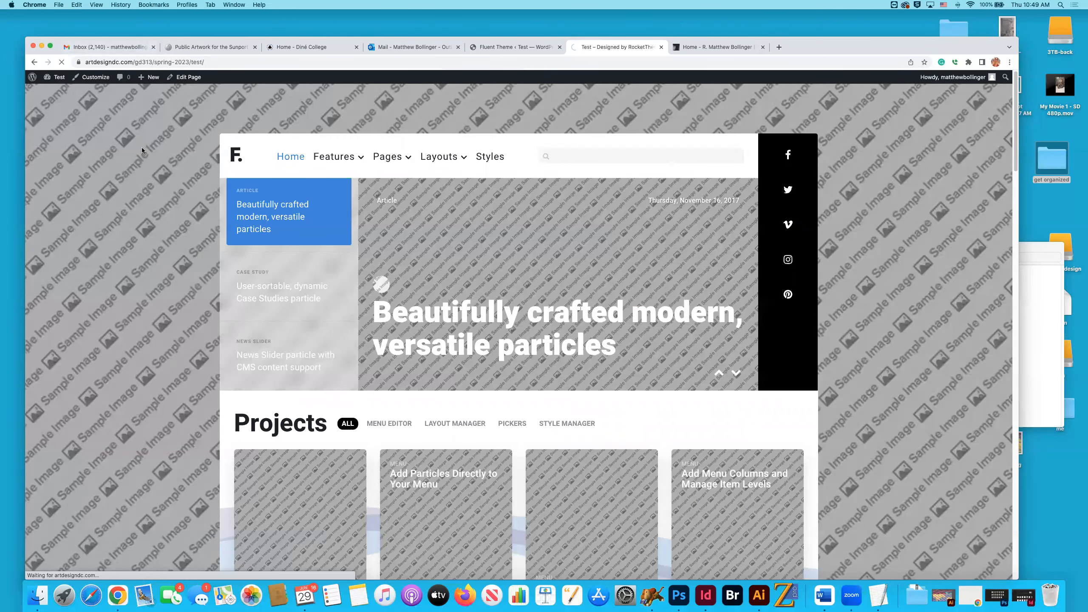
mouse_move(381, 151)
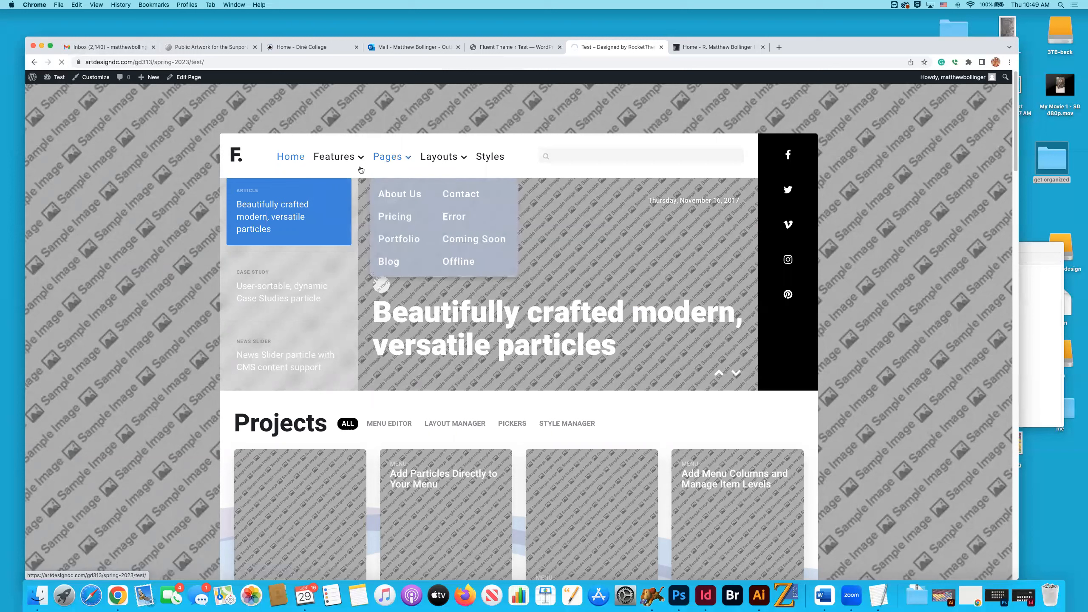
mouse_move(359, 170)
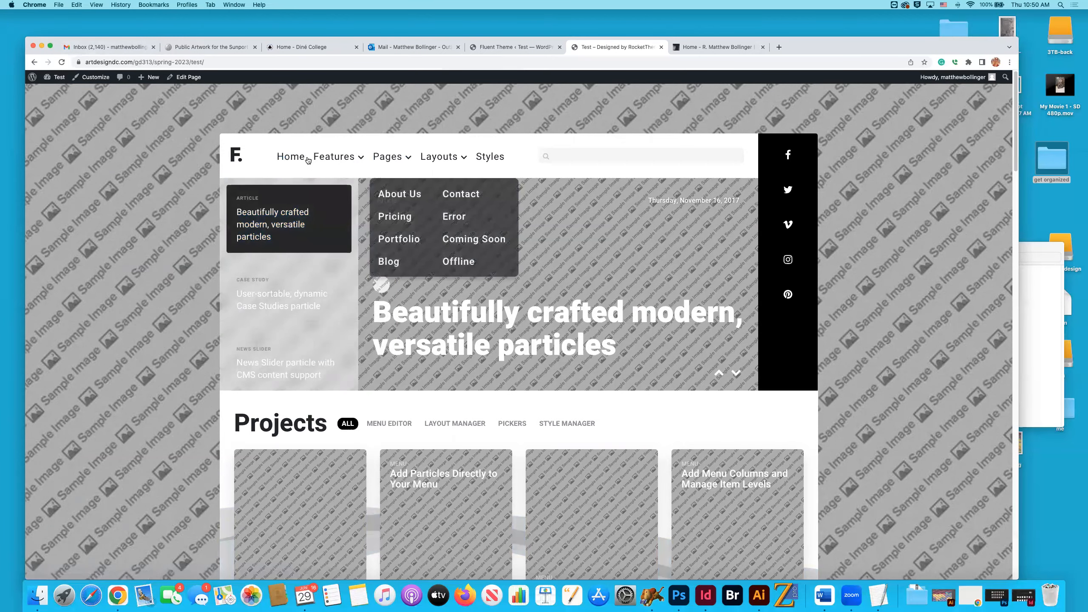
left_click(483, 162)
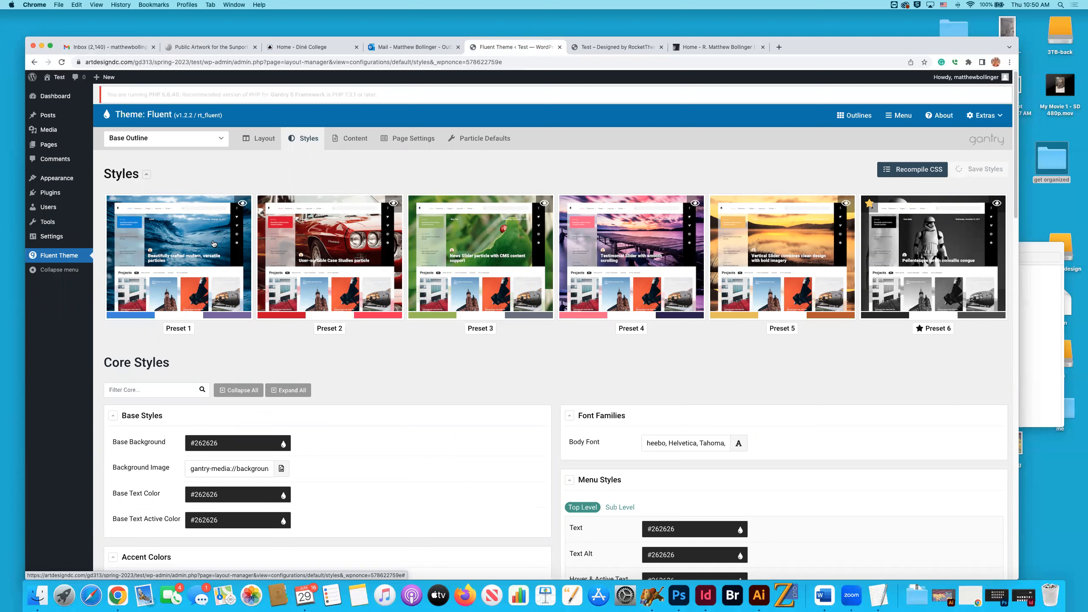
Select Preset 1 for the Base Outline, and leave for the WordPress Dashboard without saving the change.
left_click(253, 274)
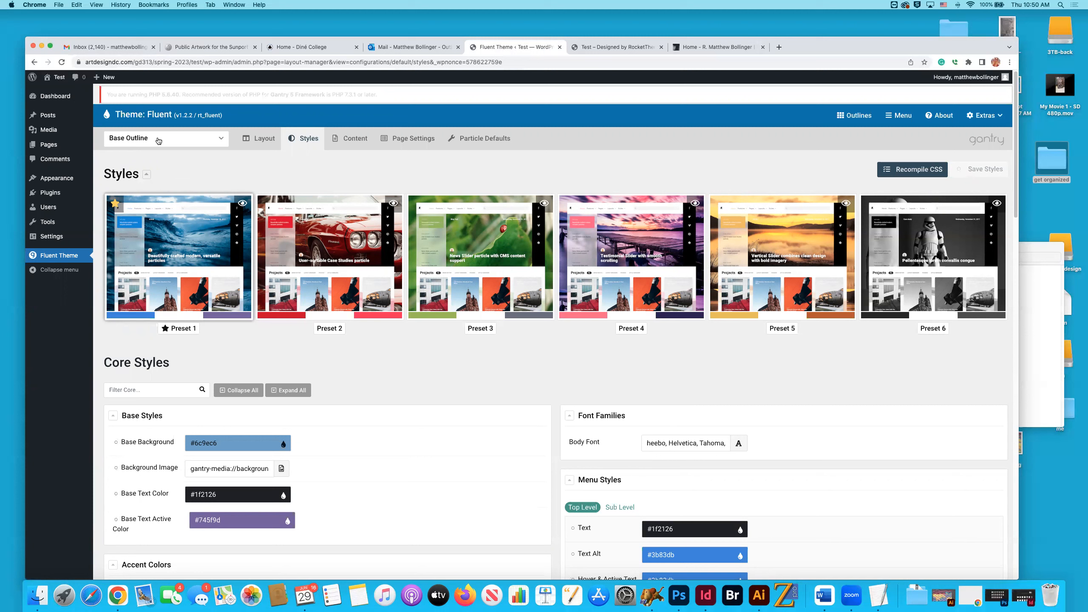
mouse_move(62, 131)
left_click(54, 96)
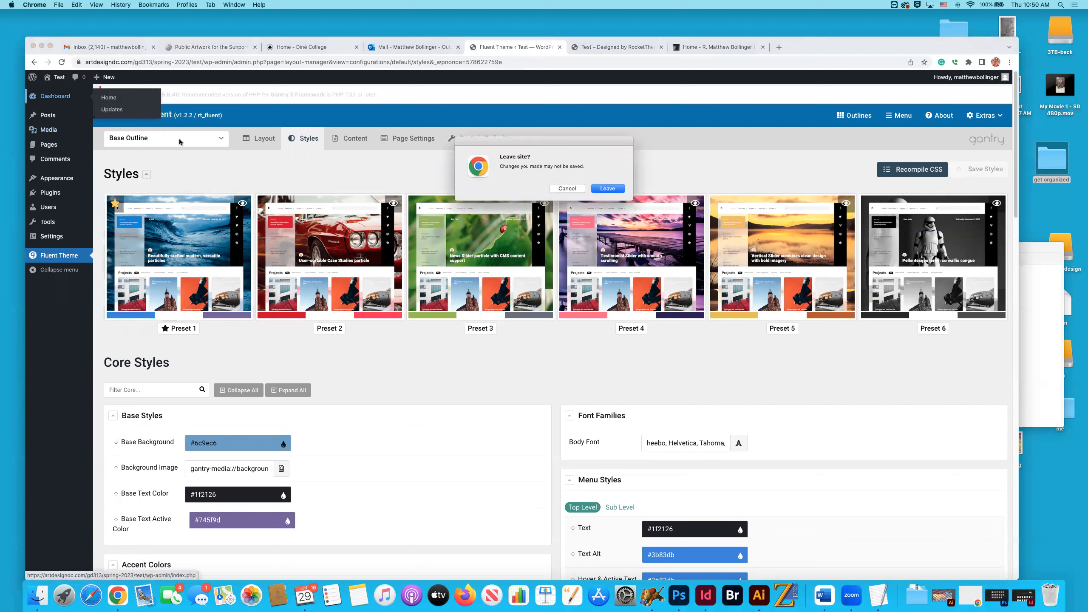
left_click(567, 188)
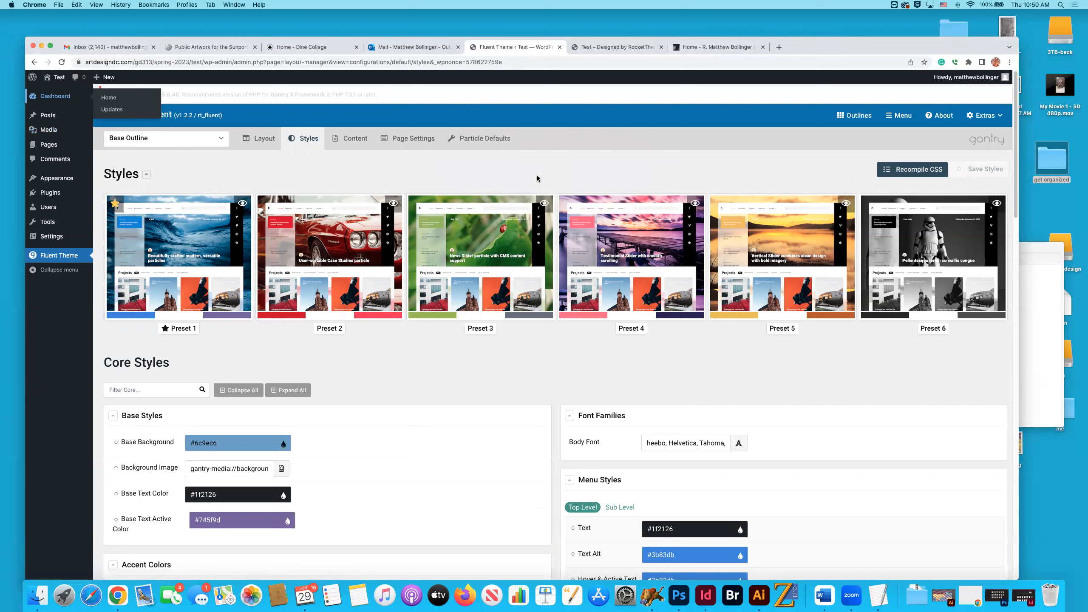
left_click(57, 124)
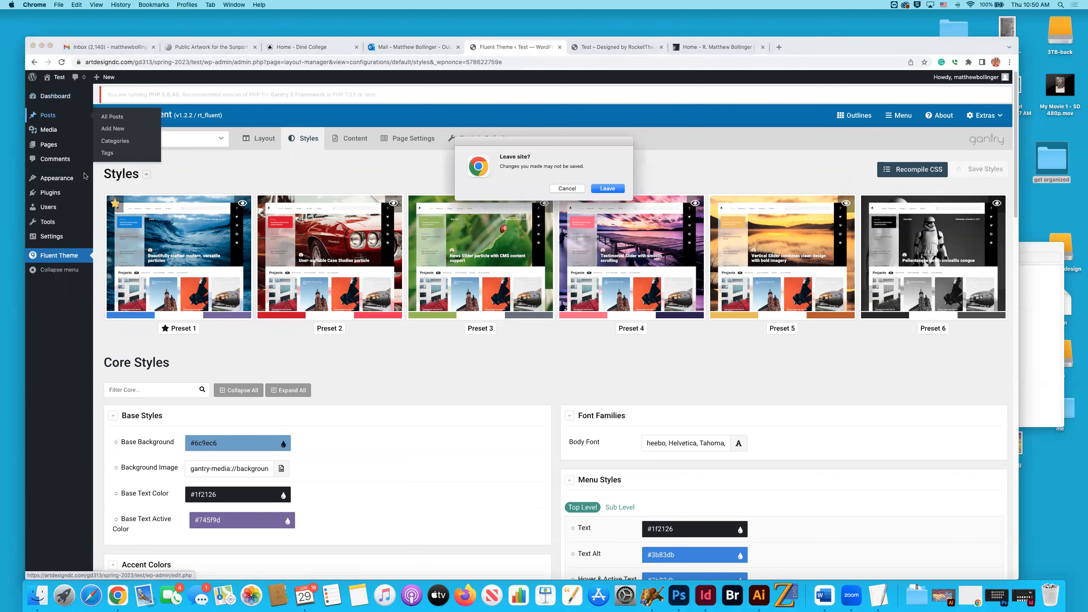
left_click(607, 192)
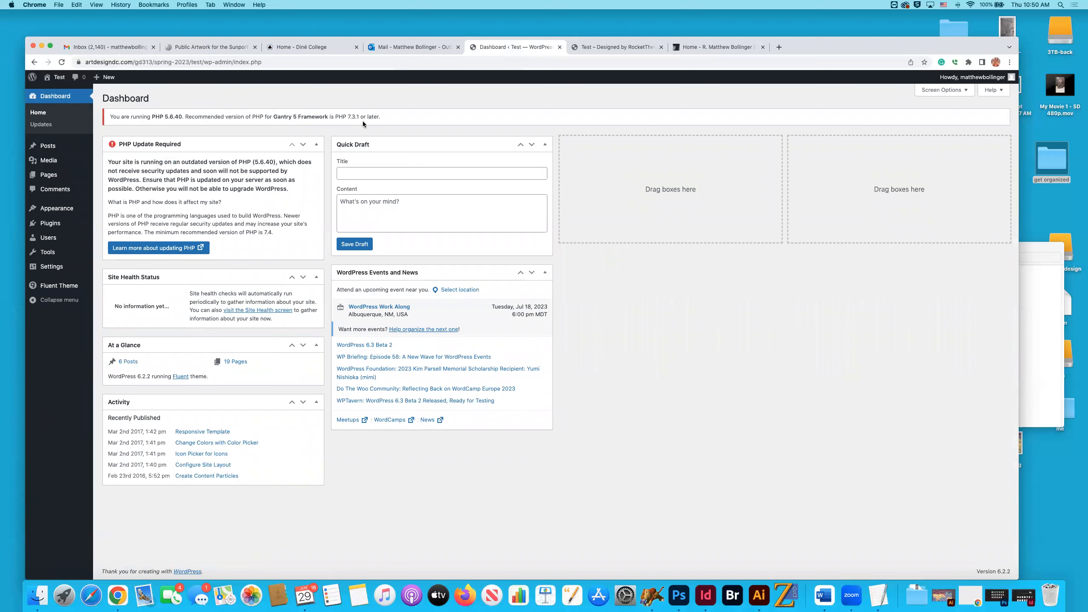
Examine the Dashboard notice on the running PHP version and the version recommended for Gantry 5 Framework.
left_click_drag(385, 116, 111, 114)
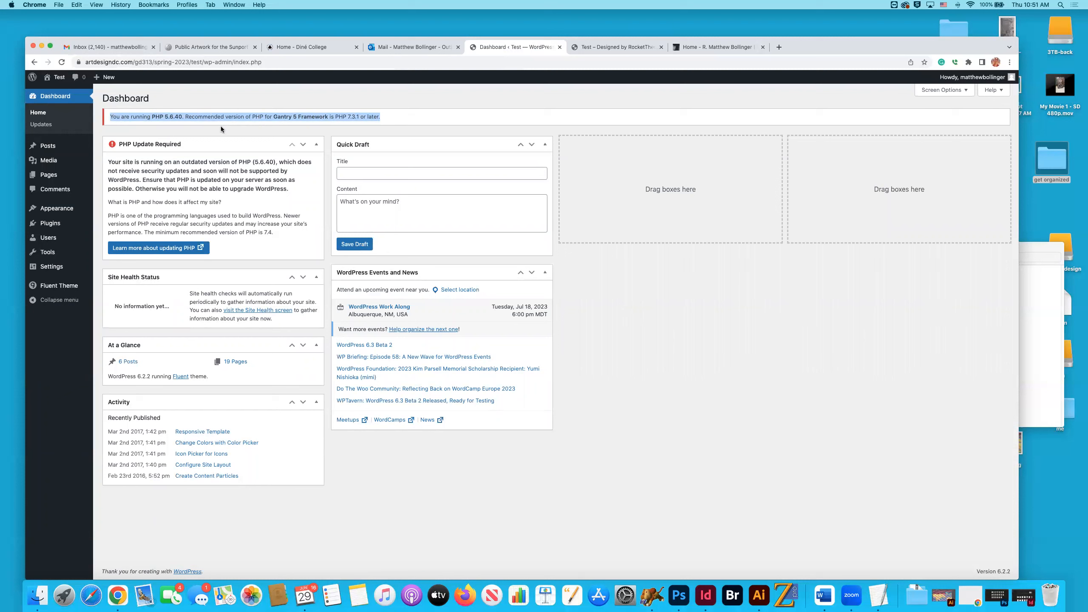
left_click(295, 127)
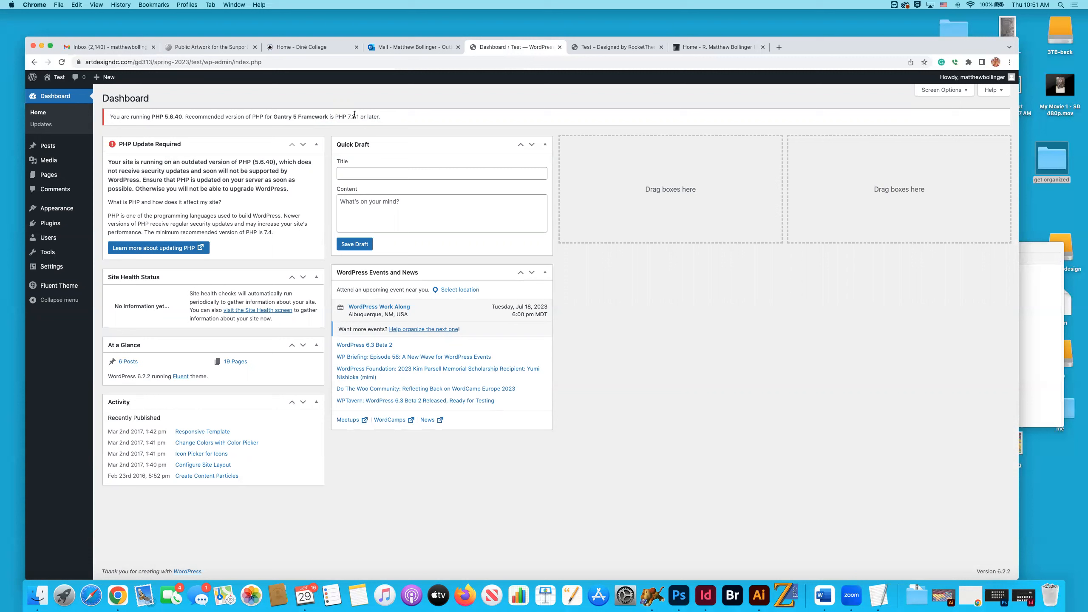
left_click_drag(346, 117, 357, 117)
mouse_move(49, 149)
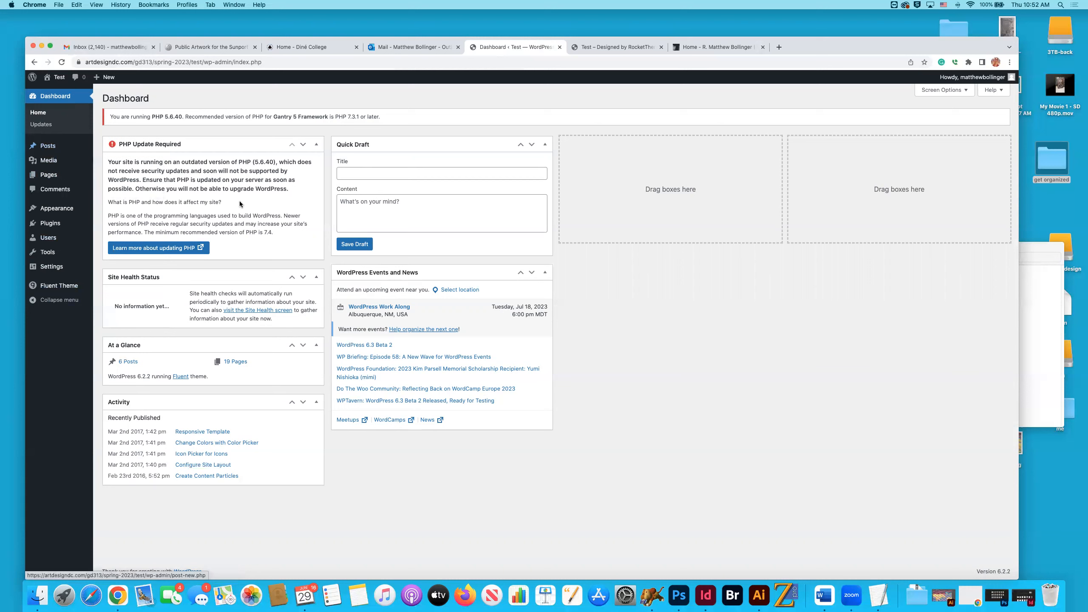